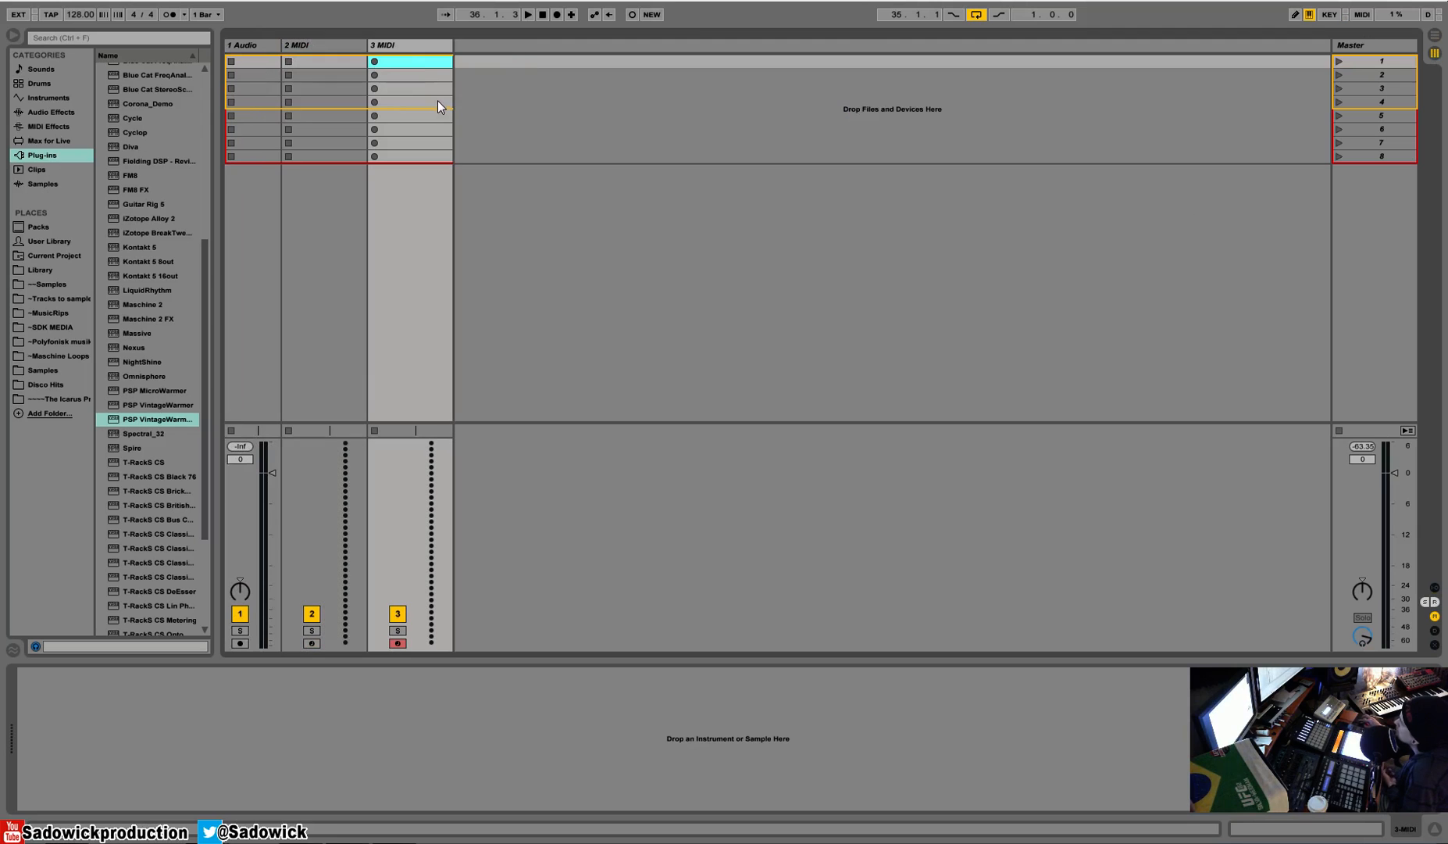
Create an empty MIDI clip in the 3 MIDI track's first slot and expand the Vengeance Minimal House vol 2 folder in ~~Samples
double_click(416, 63)
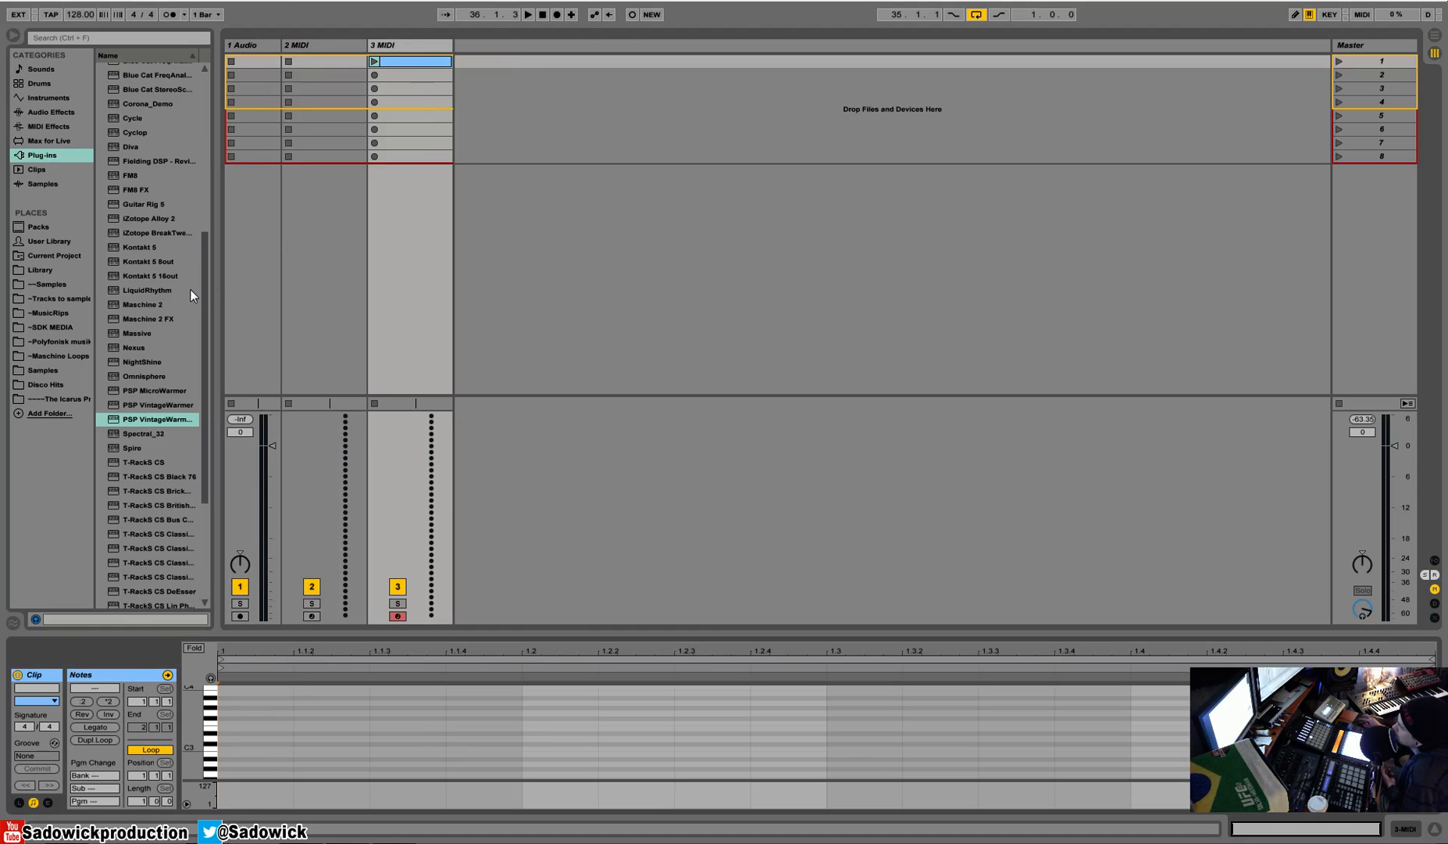
left_click(46, 280)
scroll(156, 430, "down", 10)
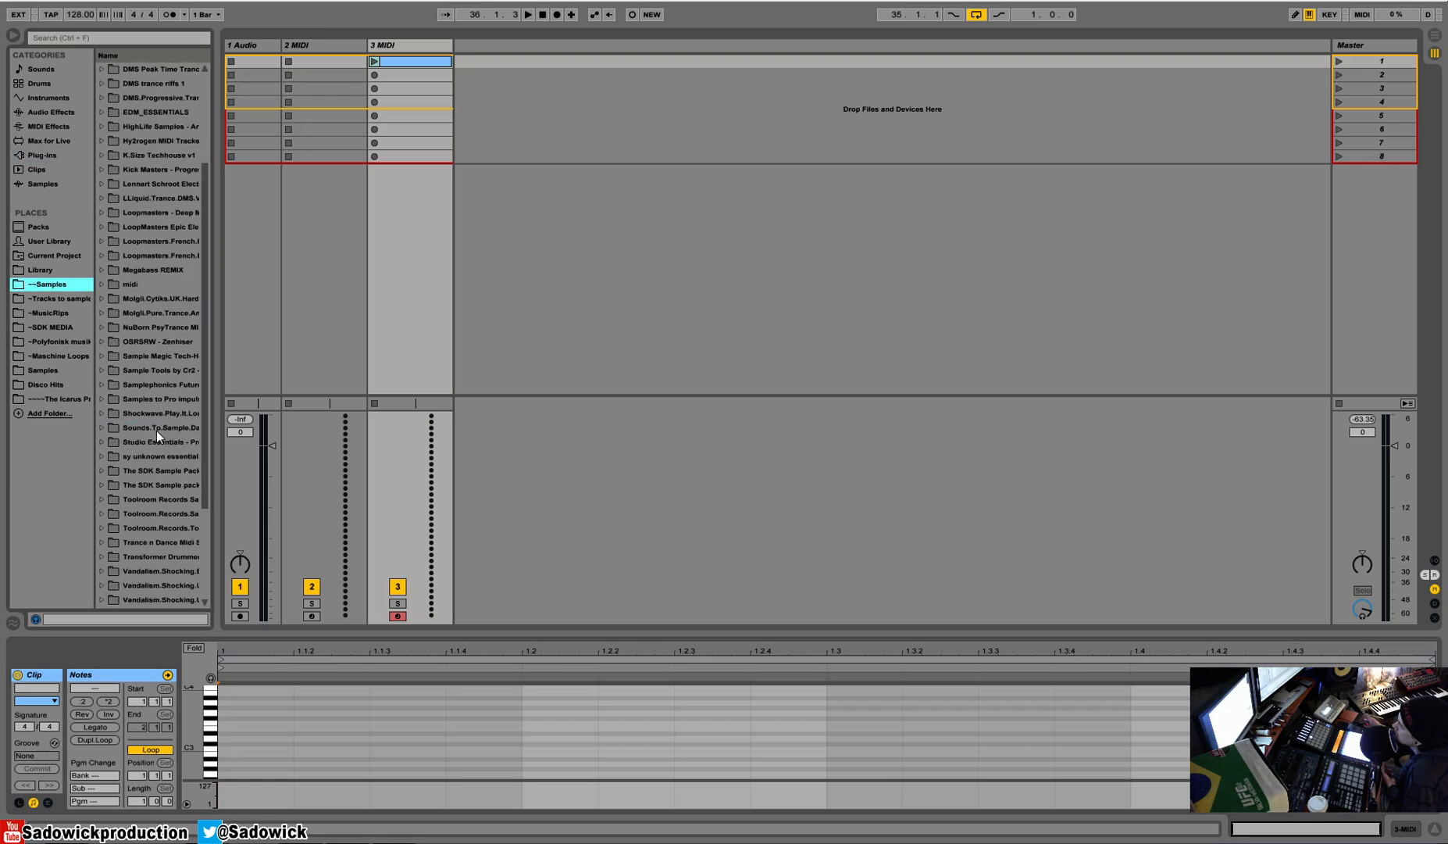
left_click_drag(217, 544, 260, 547)
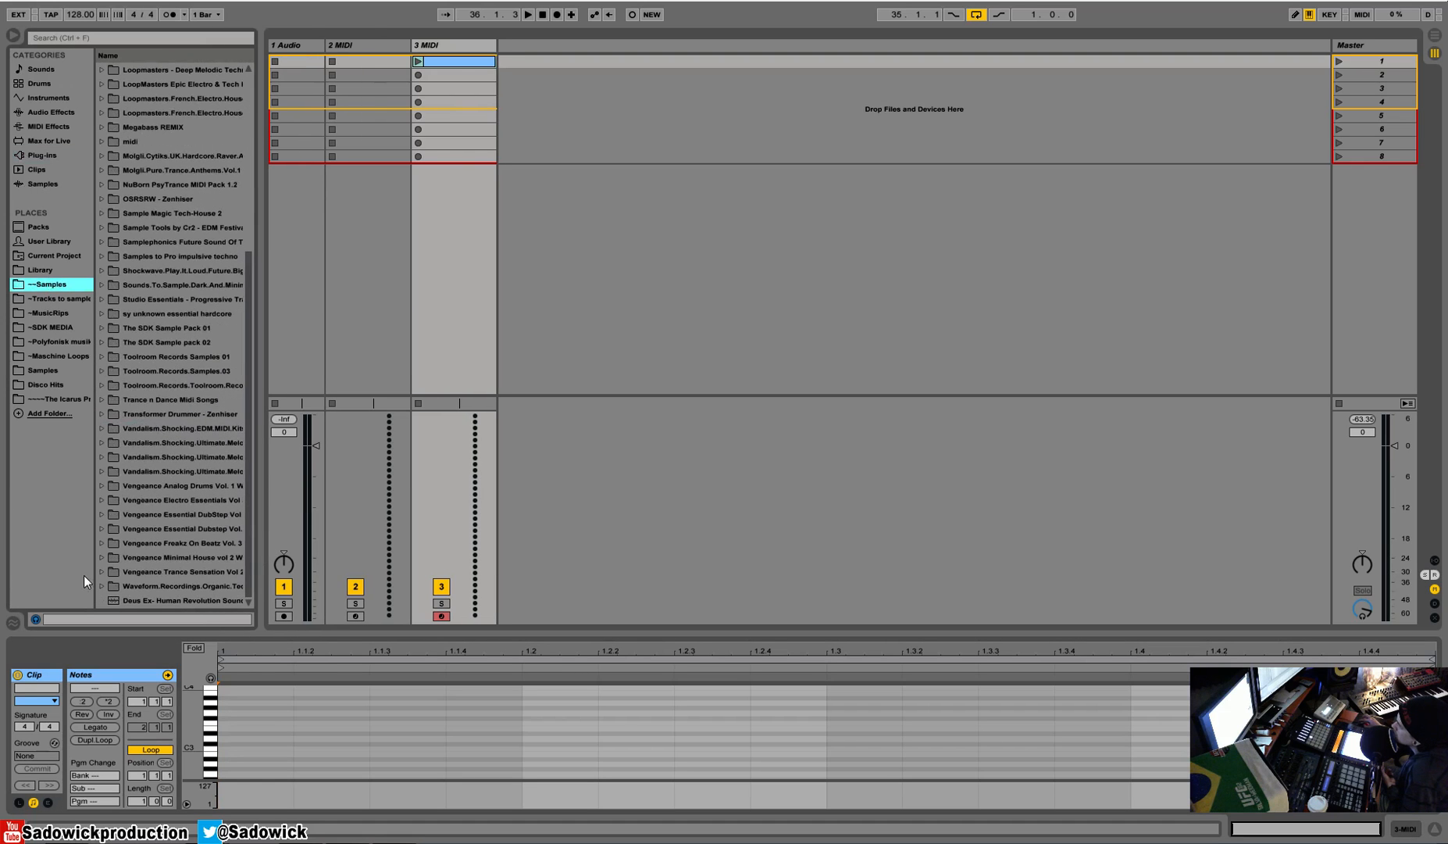
left_click(105, 557)
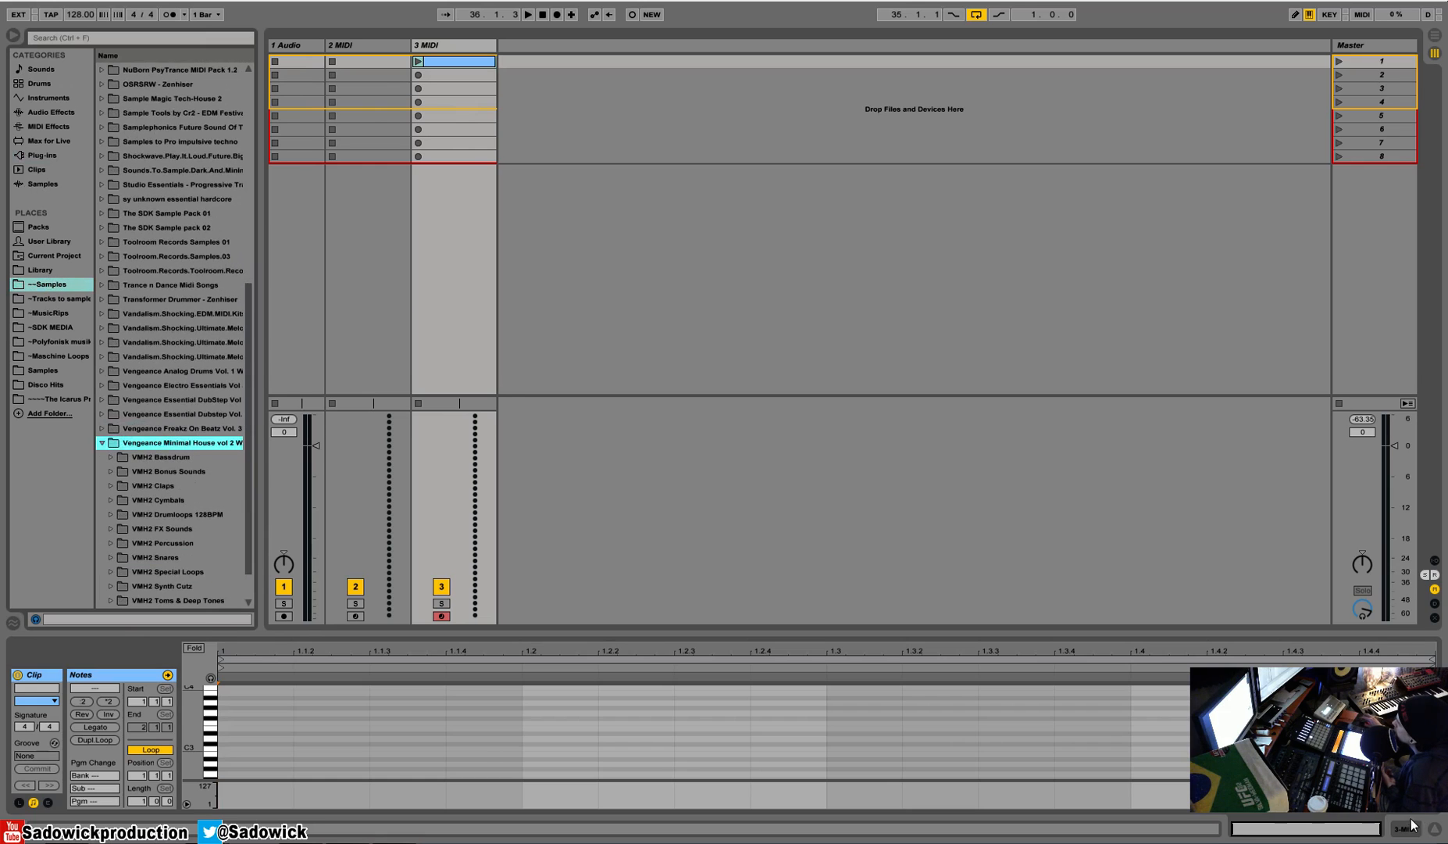
Audition the VMH2 Bassdrum samples and load VMH2 Bassdrum 011 G#.wav onto the 3 MIDI track as its instrument
left_click(1406, 827)
left_click(111, 456)
left_click(173, 503)
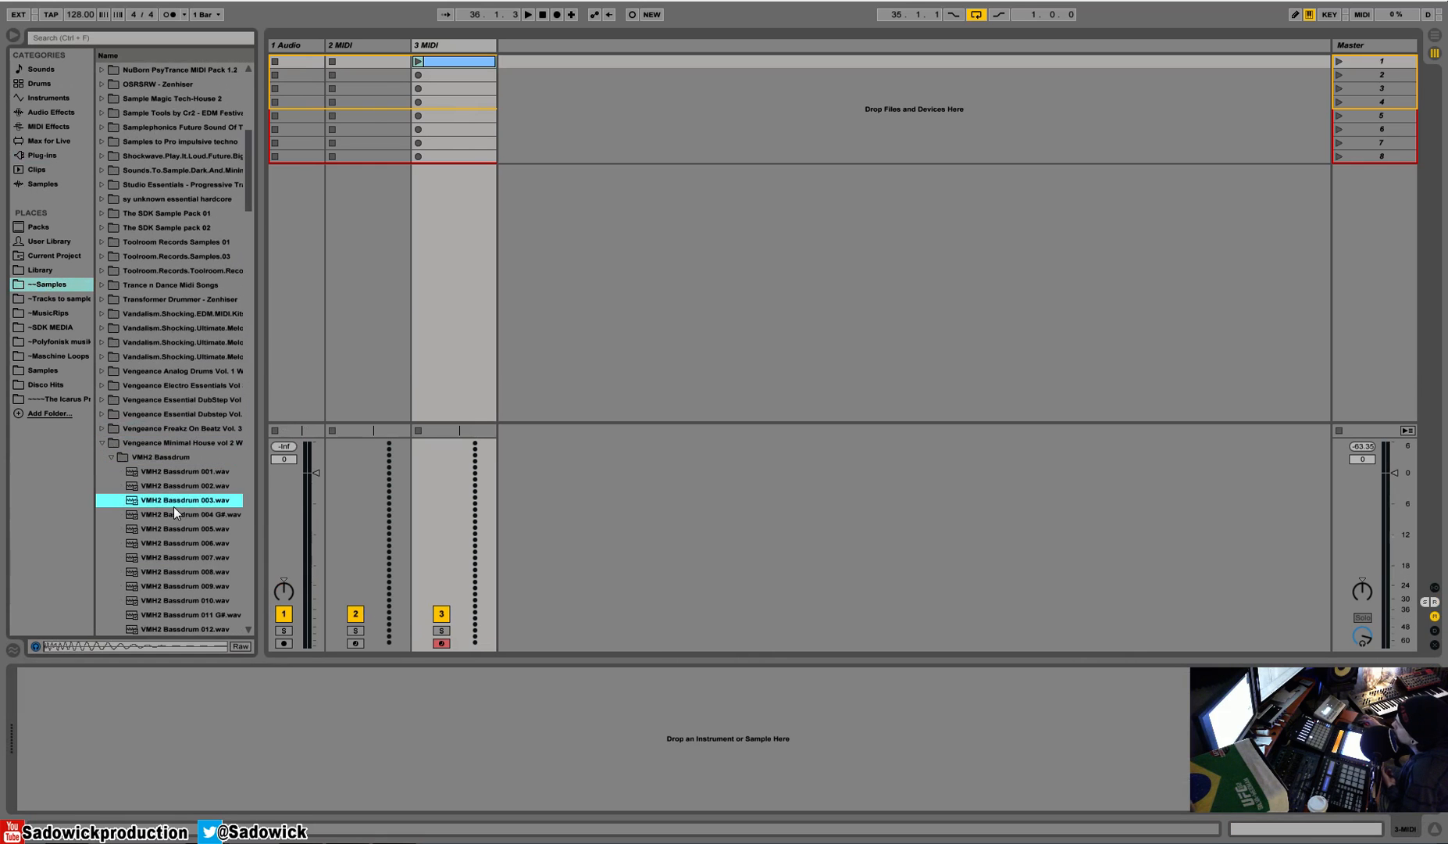
left_click(156, 529)
left_click(164, 571)
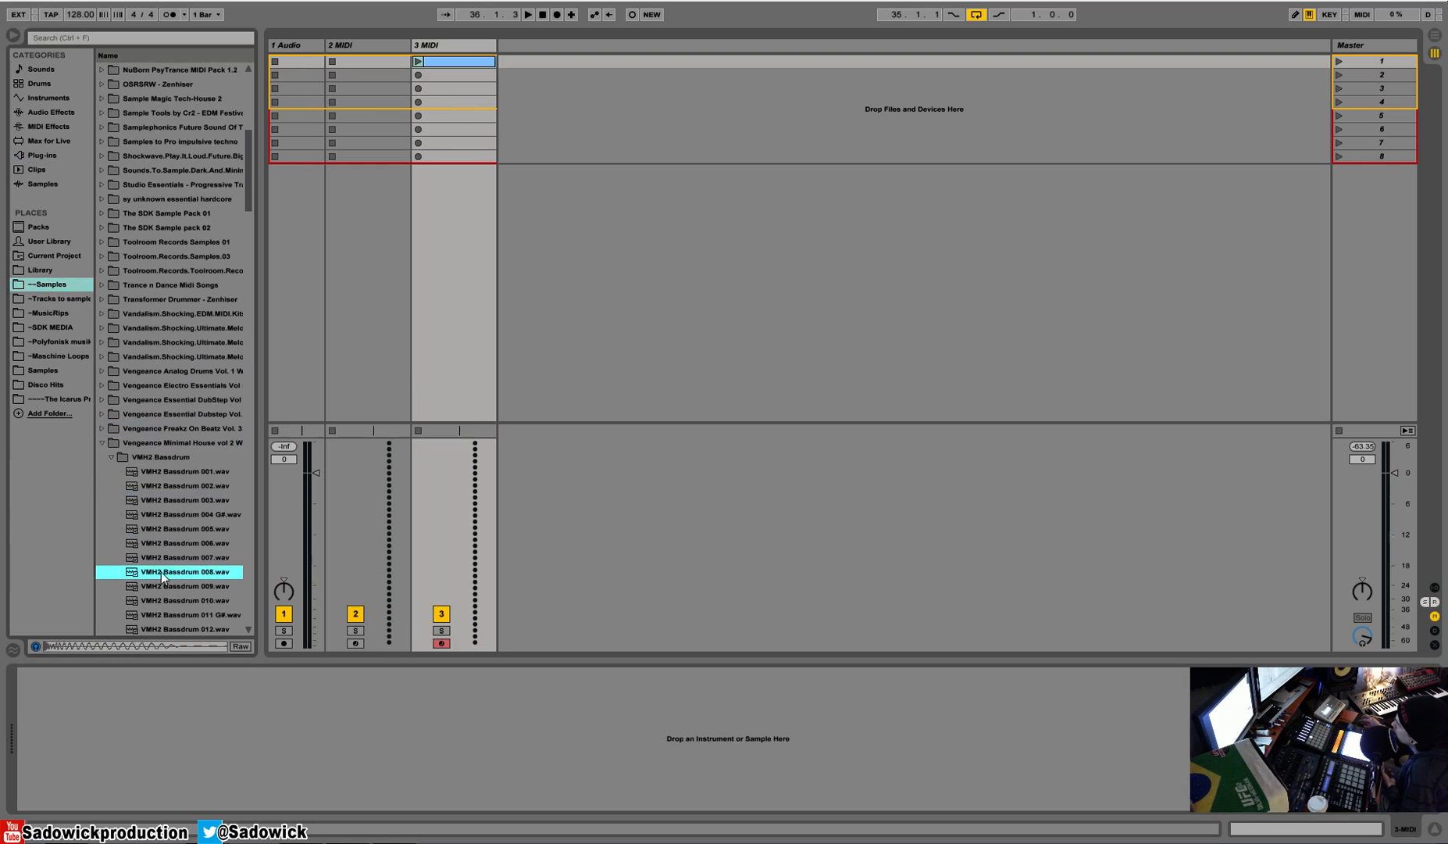
left_click(189, 614)
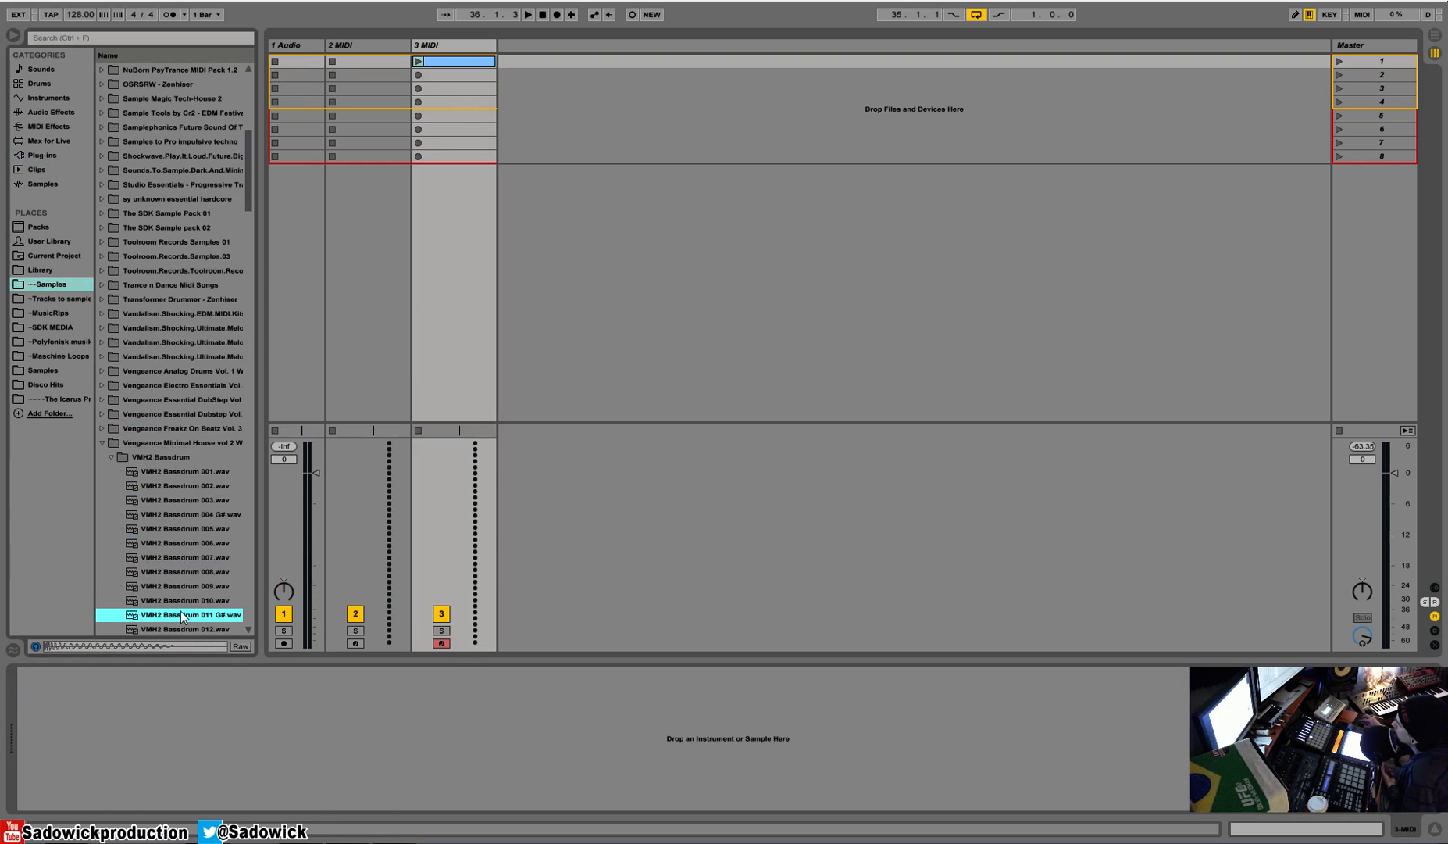
left_click_drag(208, 729, 207, 729)
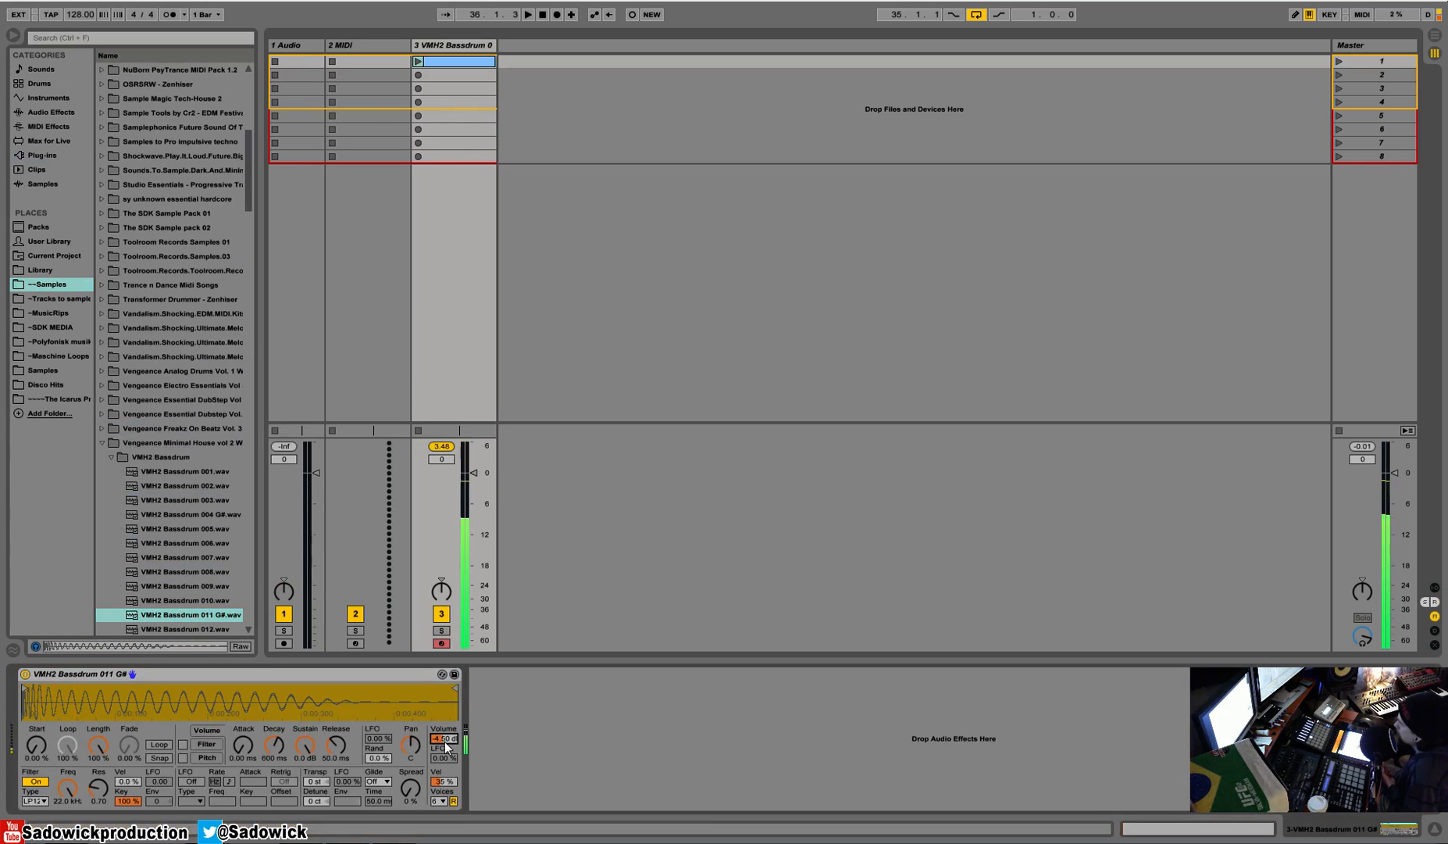
Program a C3 note on each of the four beats in the bass drum clip and play the clip back
left_click(463, 62)
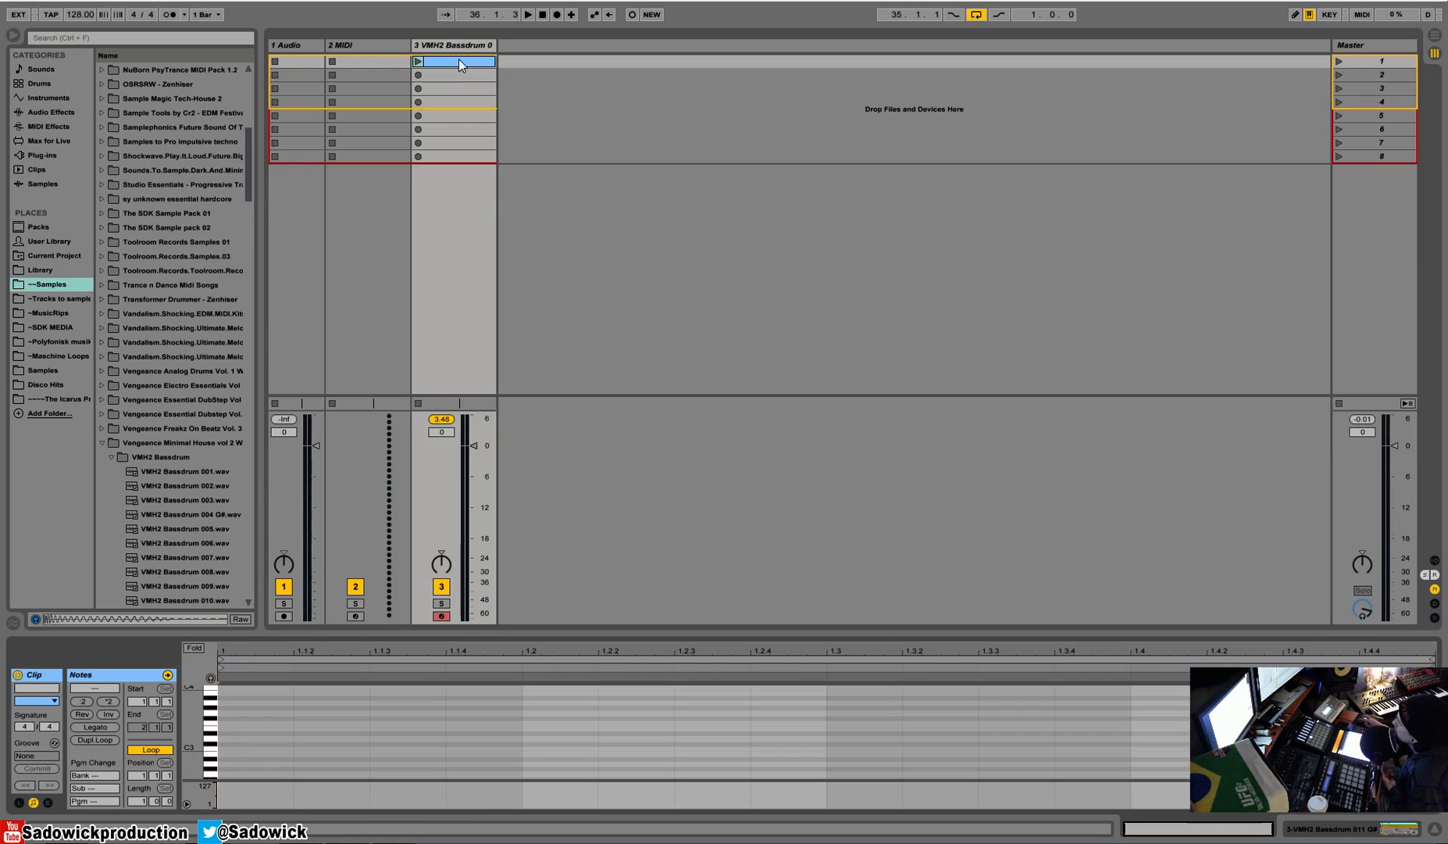
left_click(213, 754)
left_click(213, 754)
left_click(213, 754)
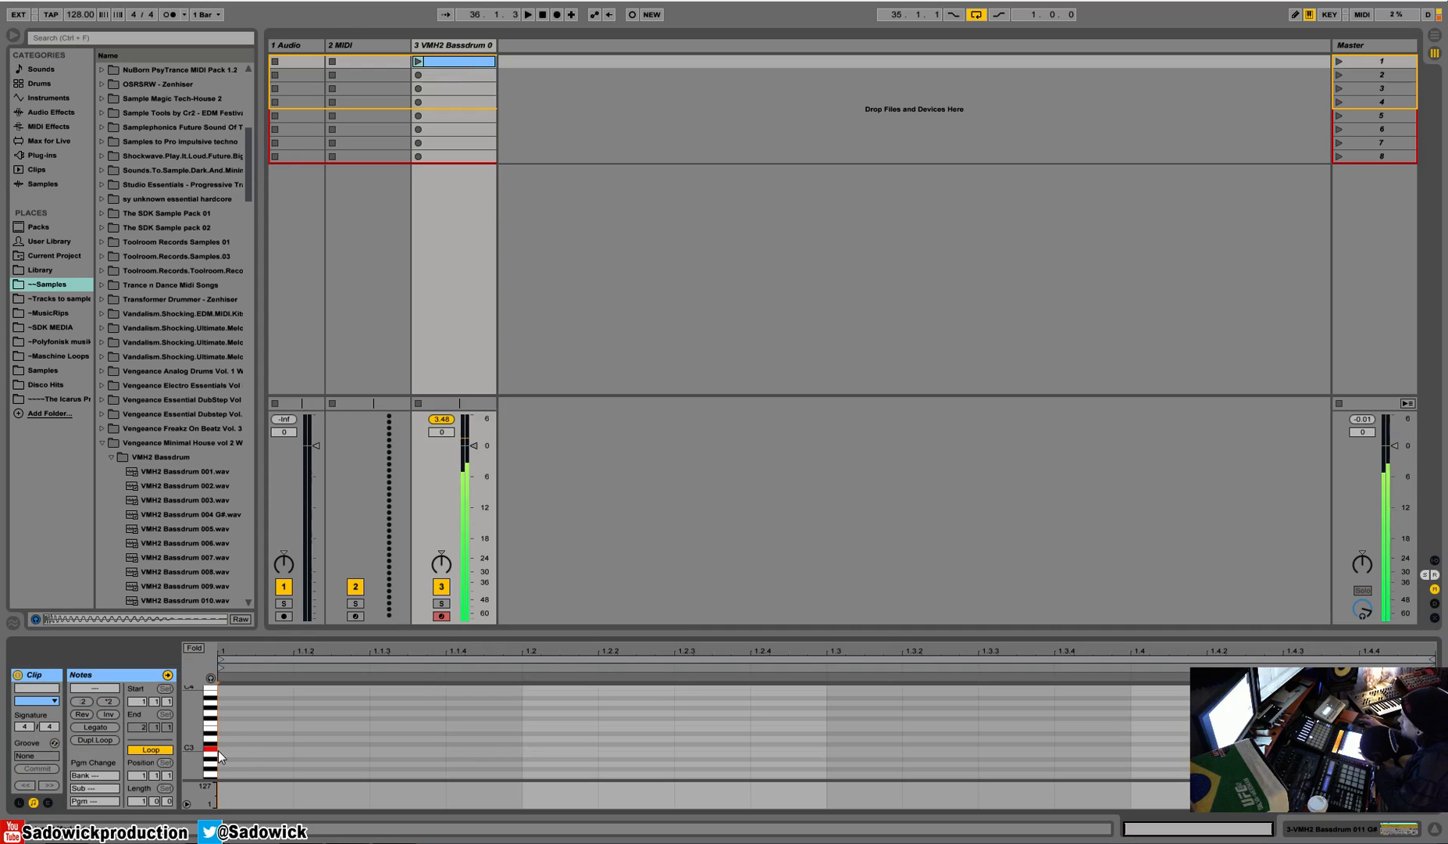
key("b")
left_click(231, 748)
left_click(534, 749)
key("b")
mouse_move(481, 728)
left_mouse_down()
mouse_move(220, 772)
mouse_move(339, 747)
mouse_move(445, 748)
mouse_move(301, 777)
mouse_move(222, 767)
left_mouse_up()
key("ctrl+d")
key("ctrl+d")
key("ctrl+d")
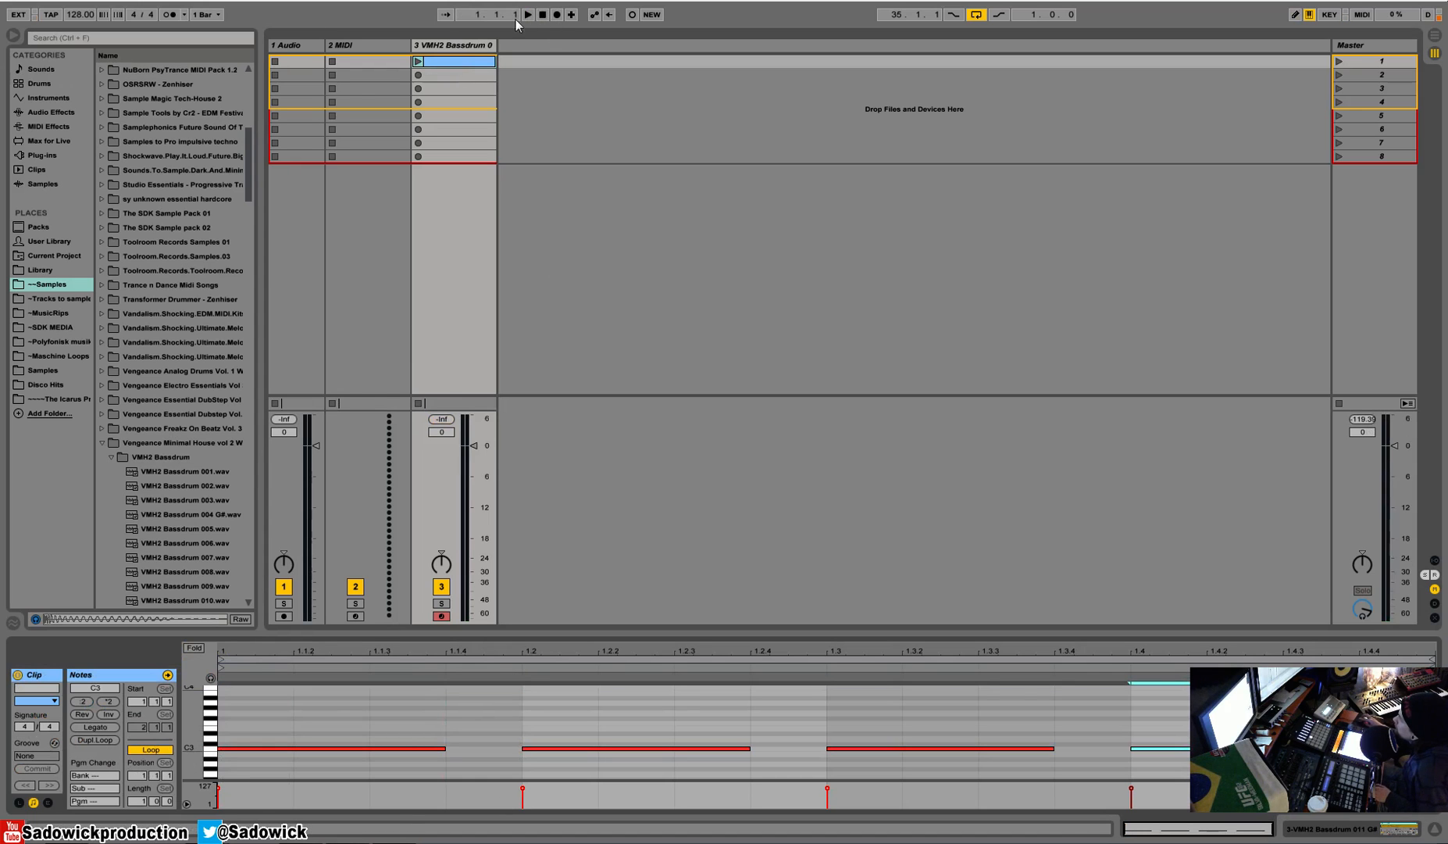
left_click(418, 62)
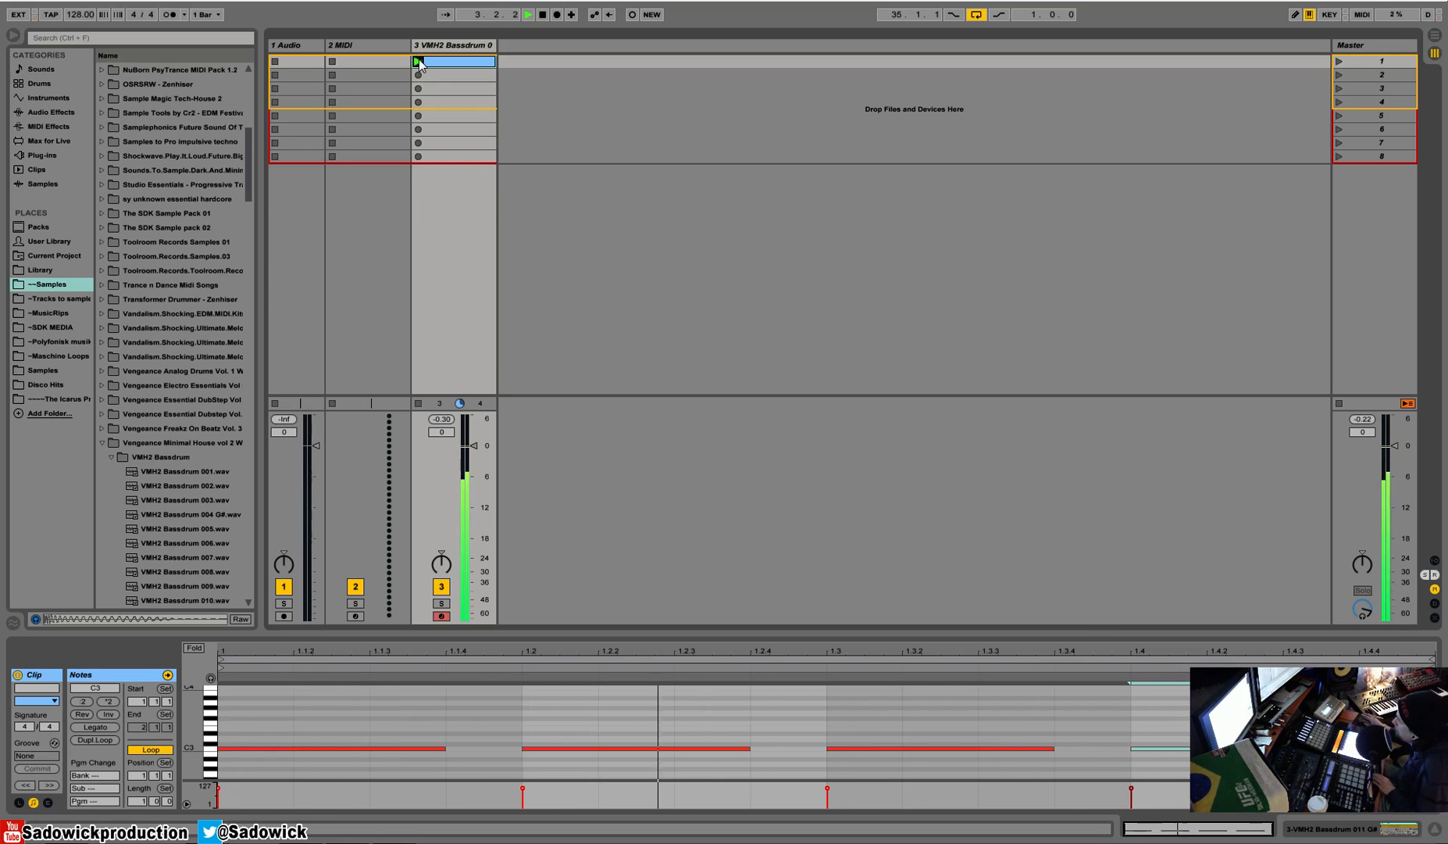
key("space")
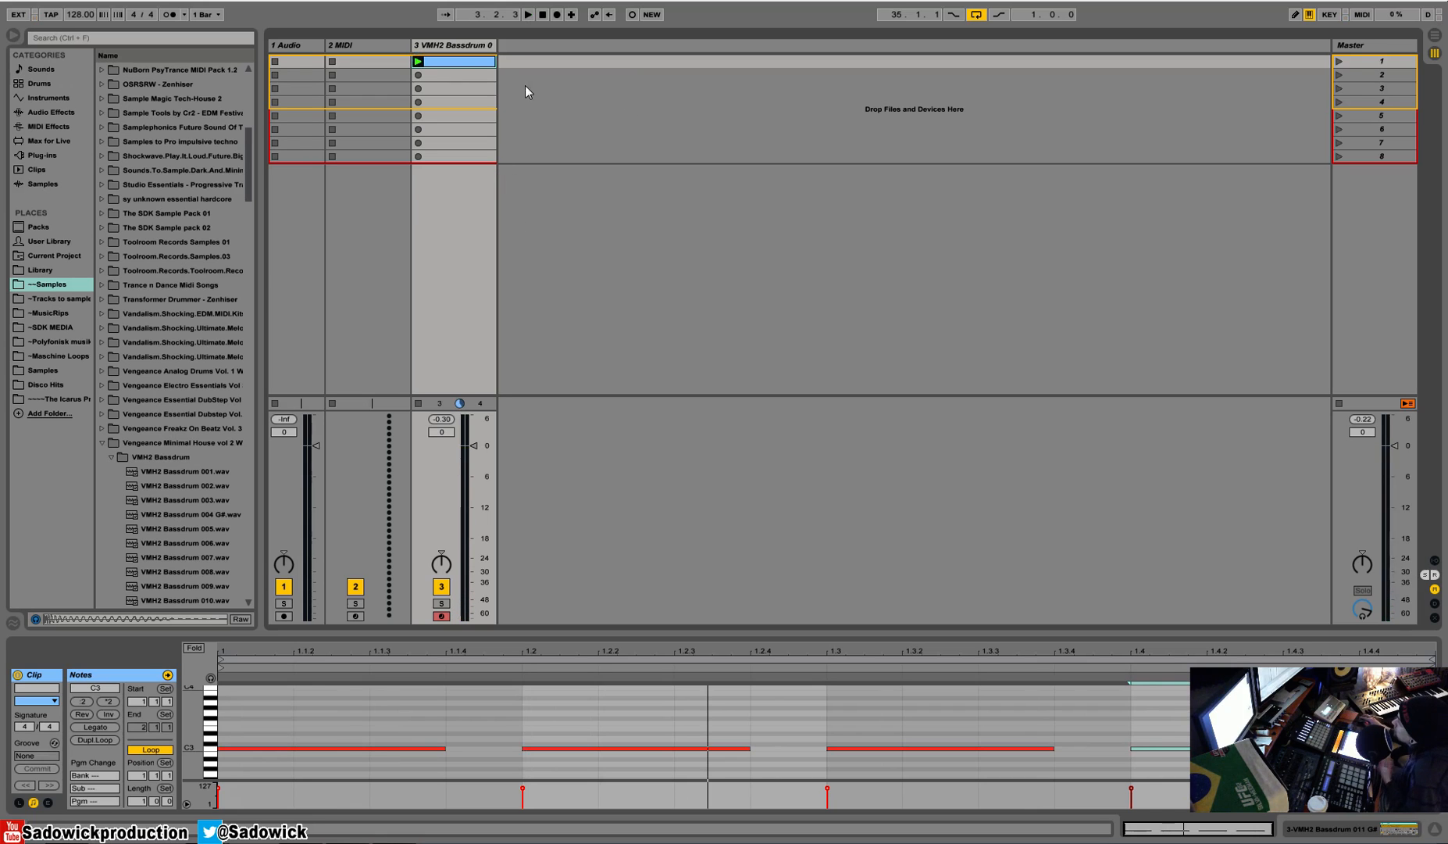
Freeze the bass drum track and flatten it to audio
right_click(452, 69)
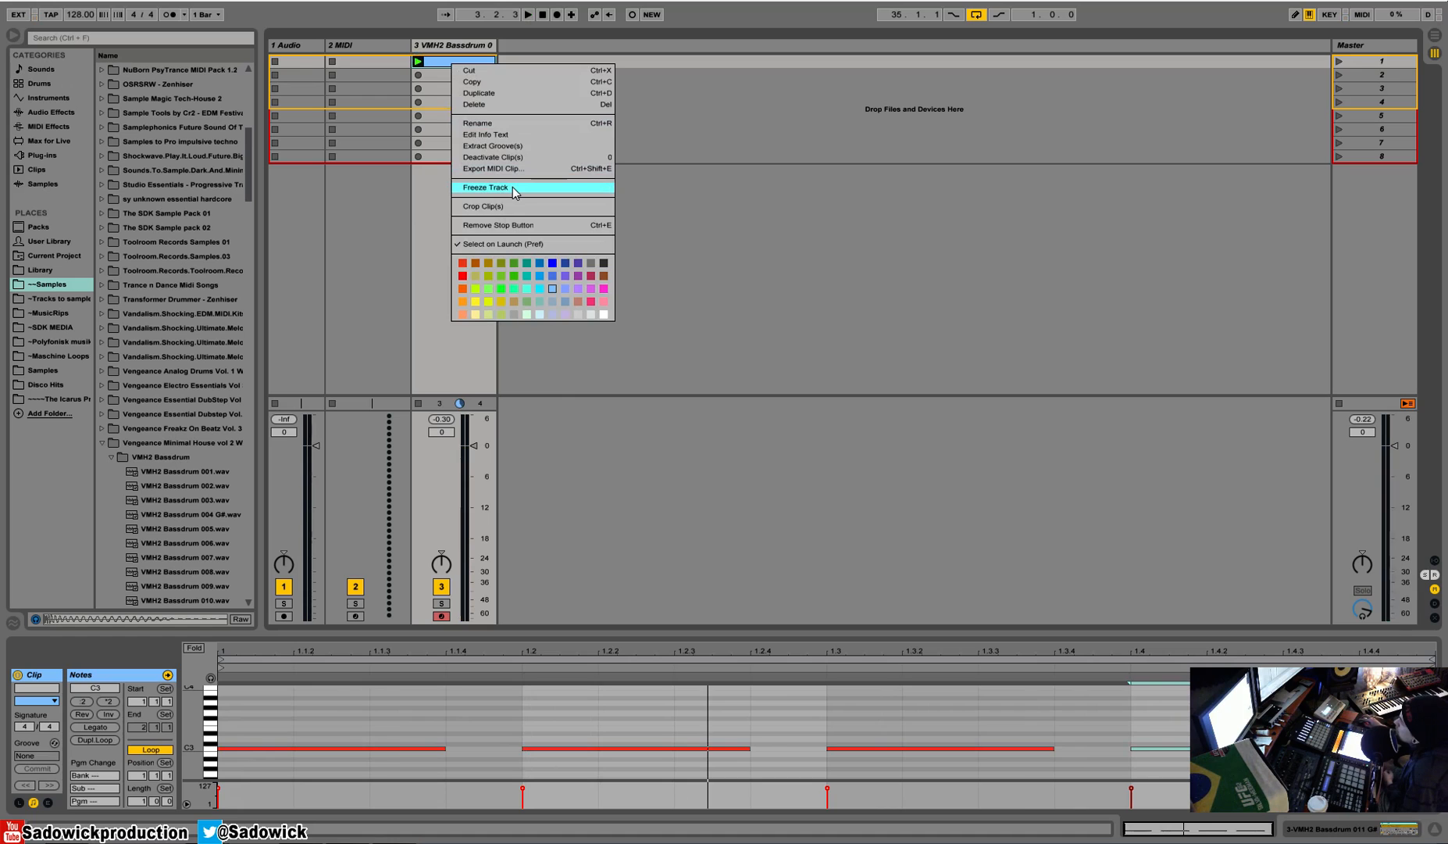
left_click(512, 187)
right_click(468, 65)
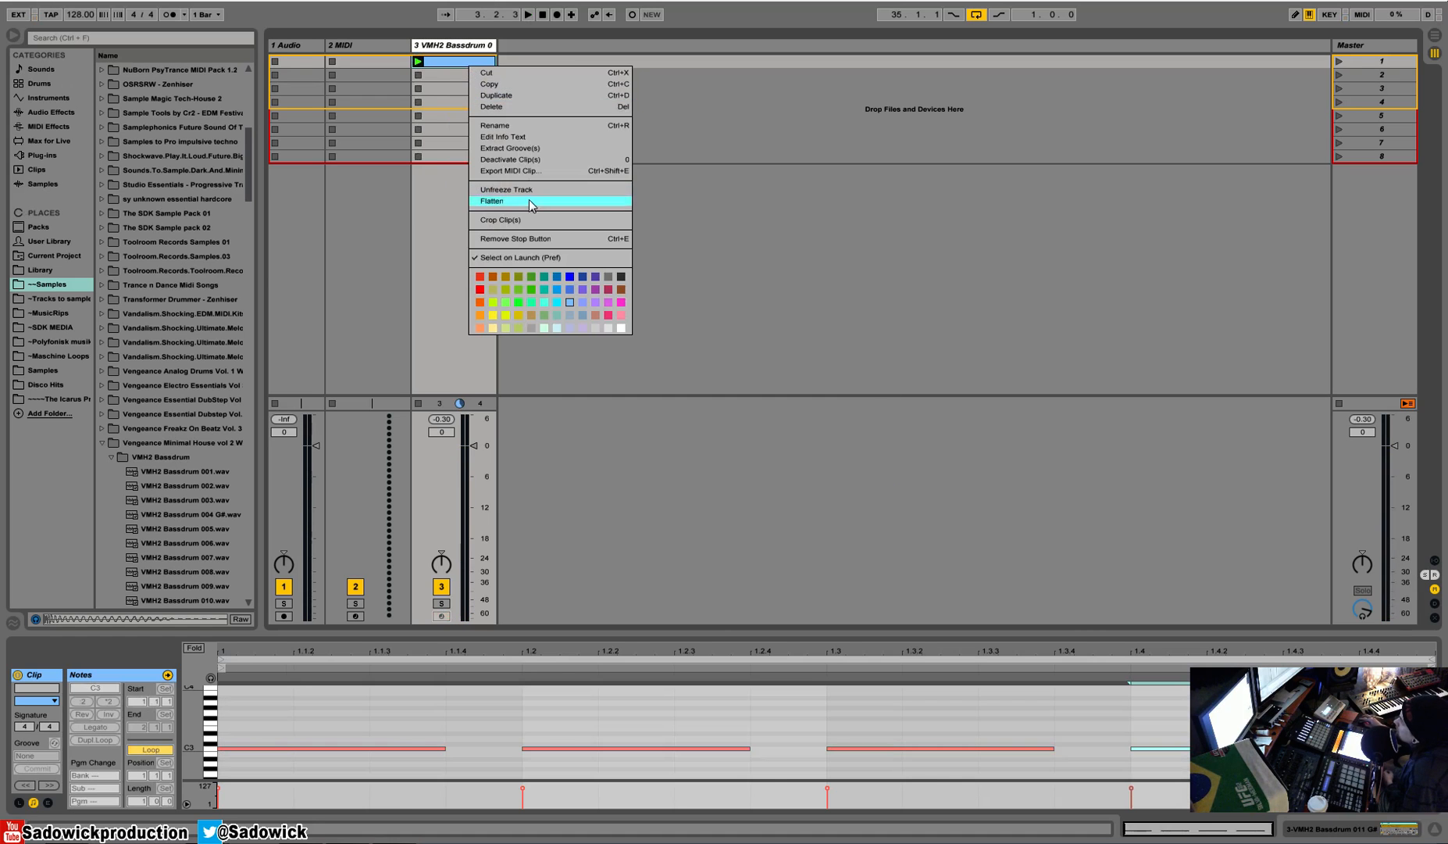
left_click(528, 201)
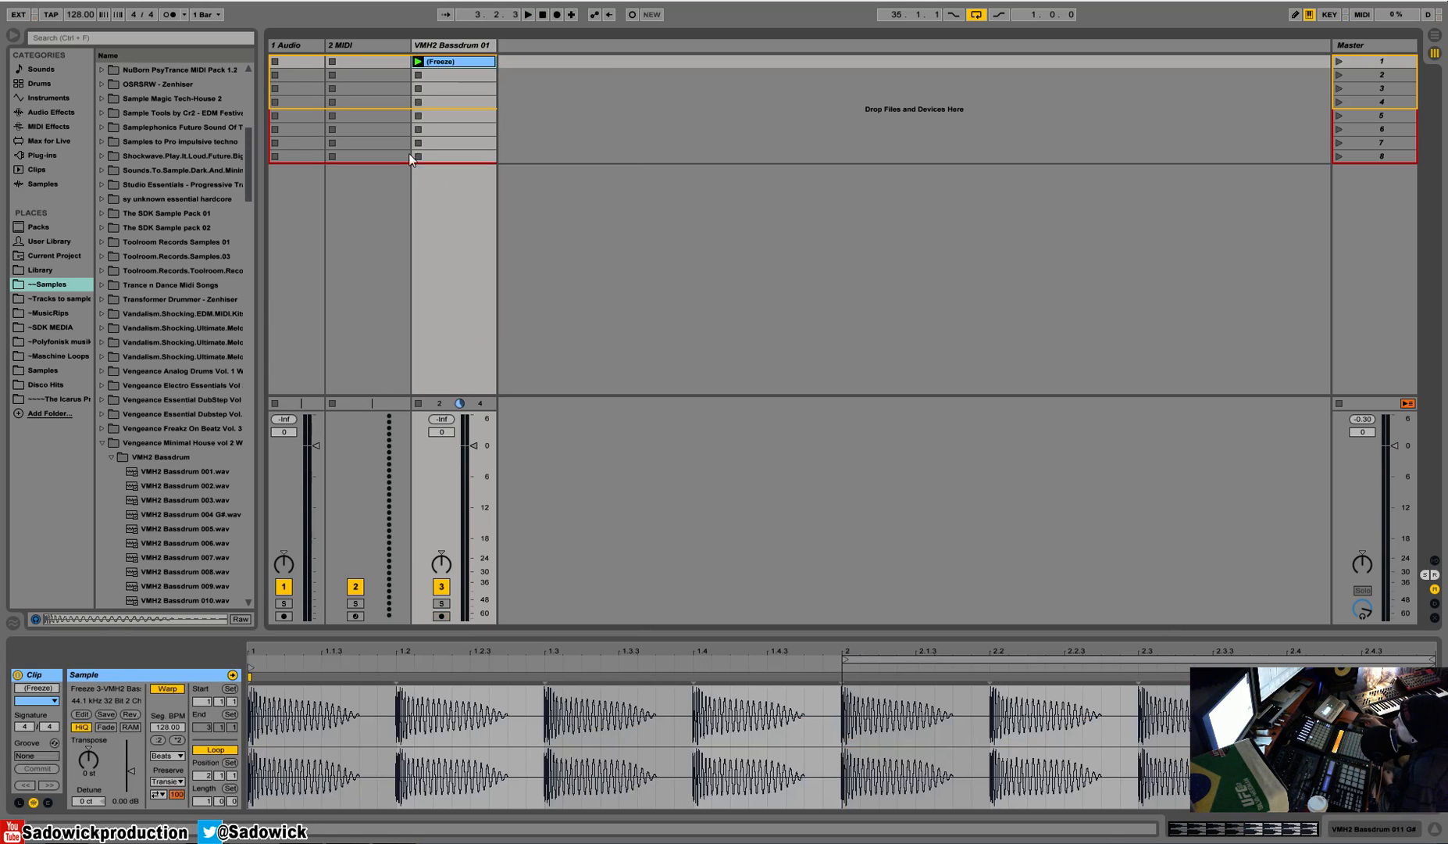
Move the flattened bass drum clip's loop to the first bar and audition the playback
left_click(419, 61)
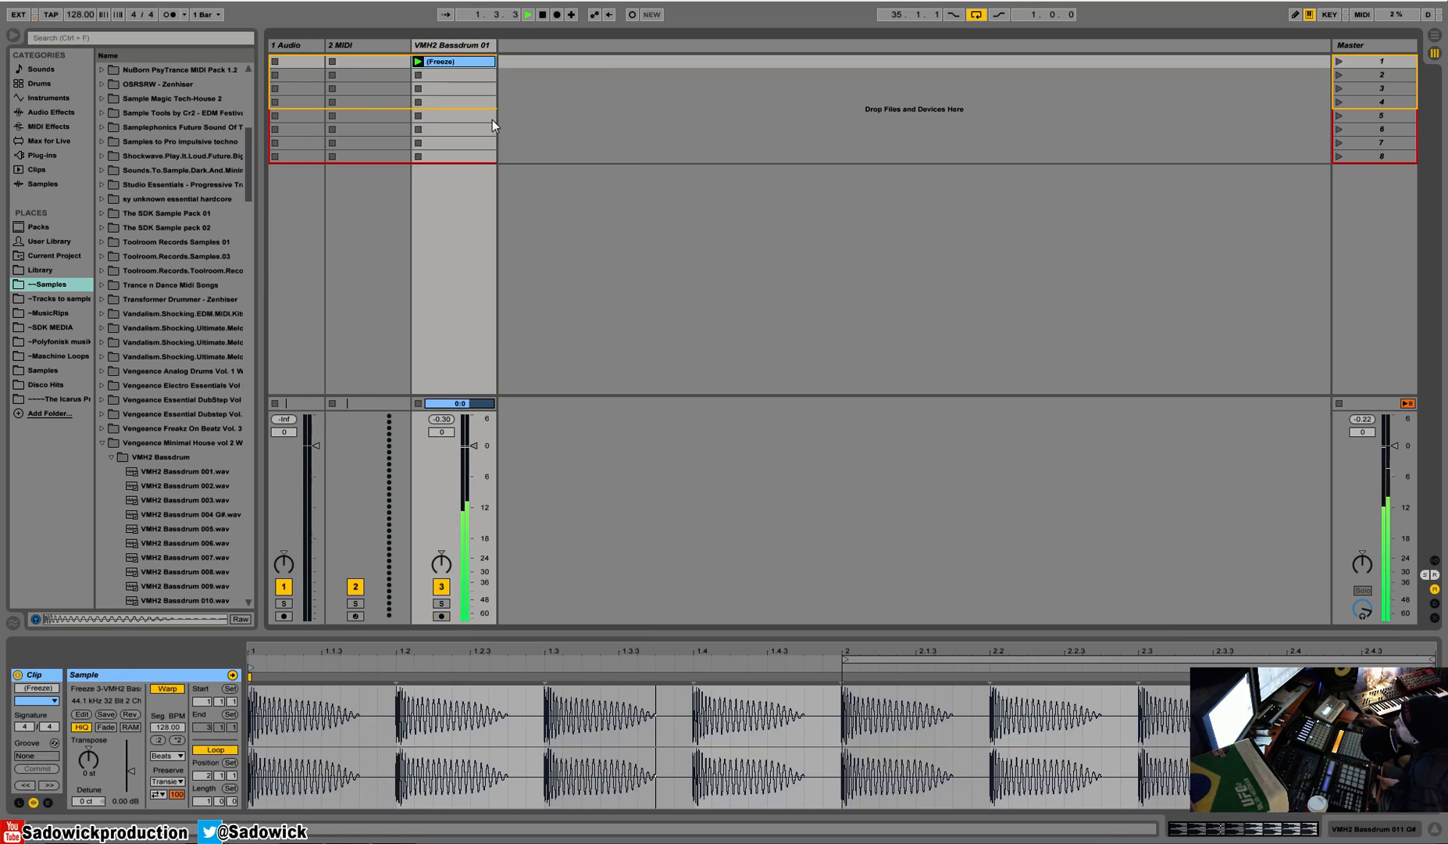
key("space")
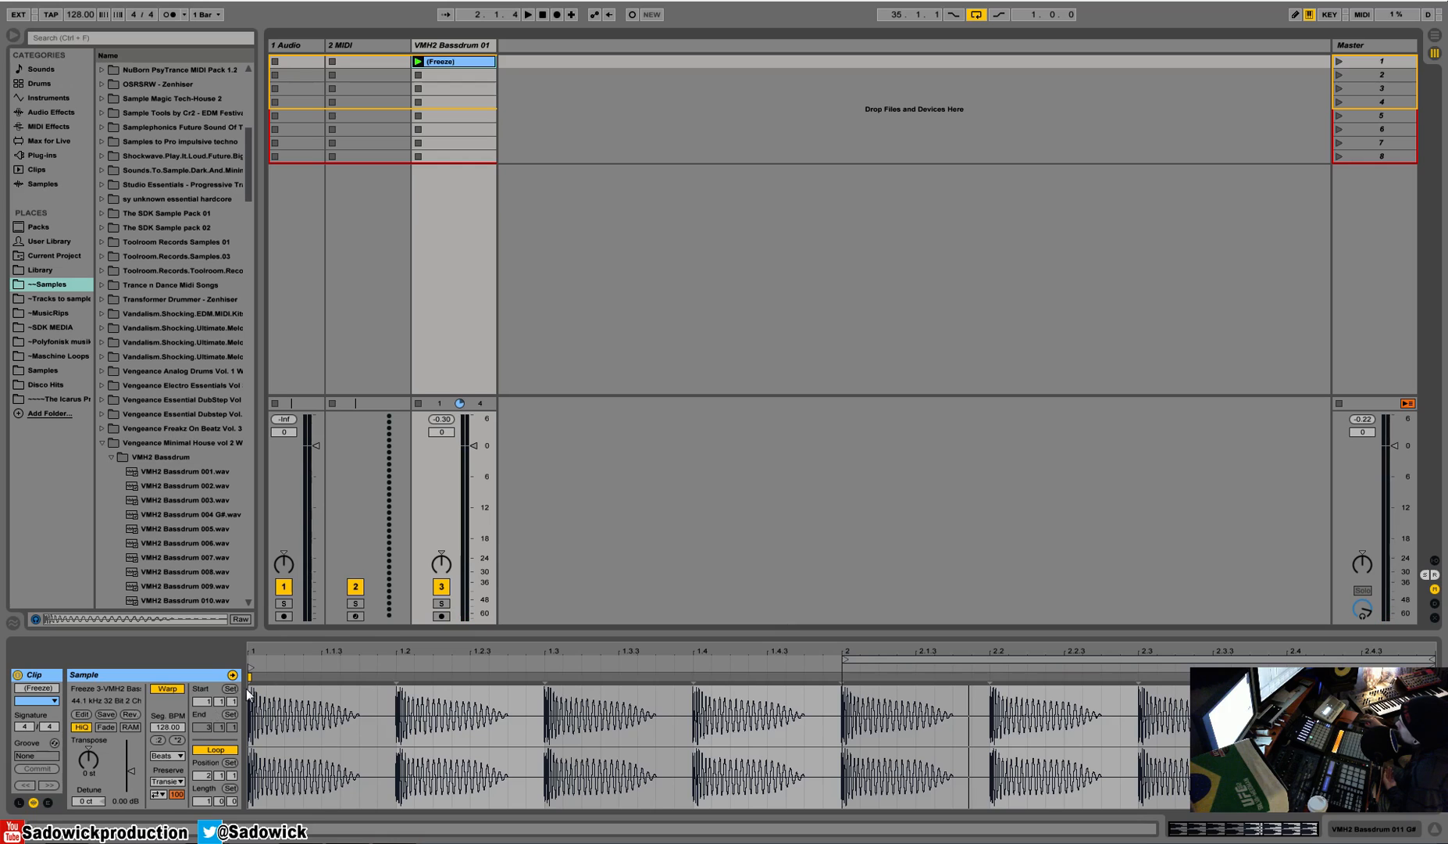
left_click_drag(986, 654, 392, 656)
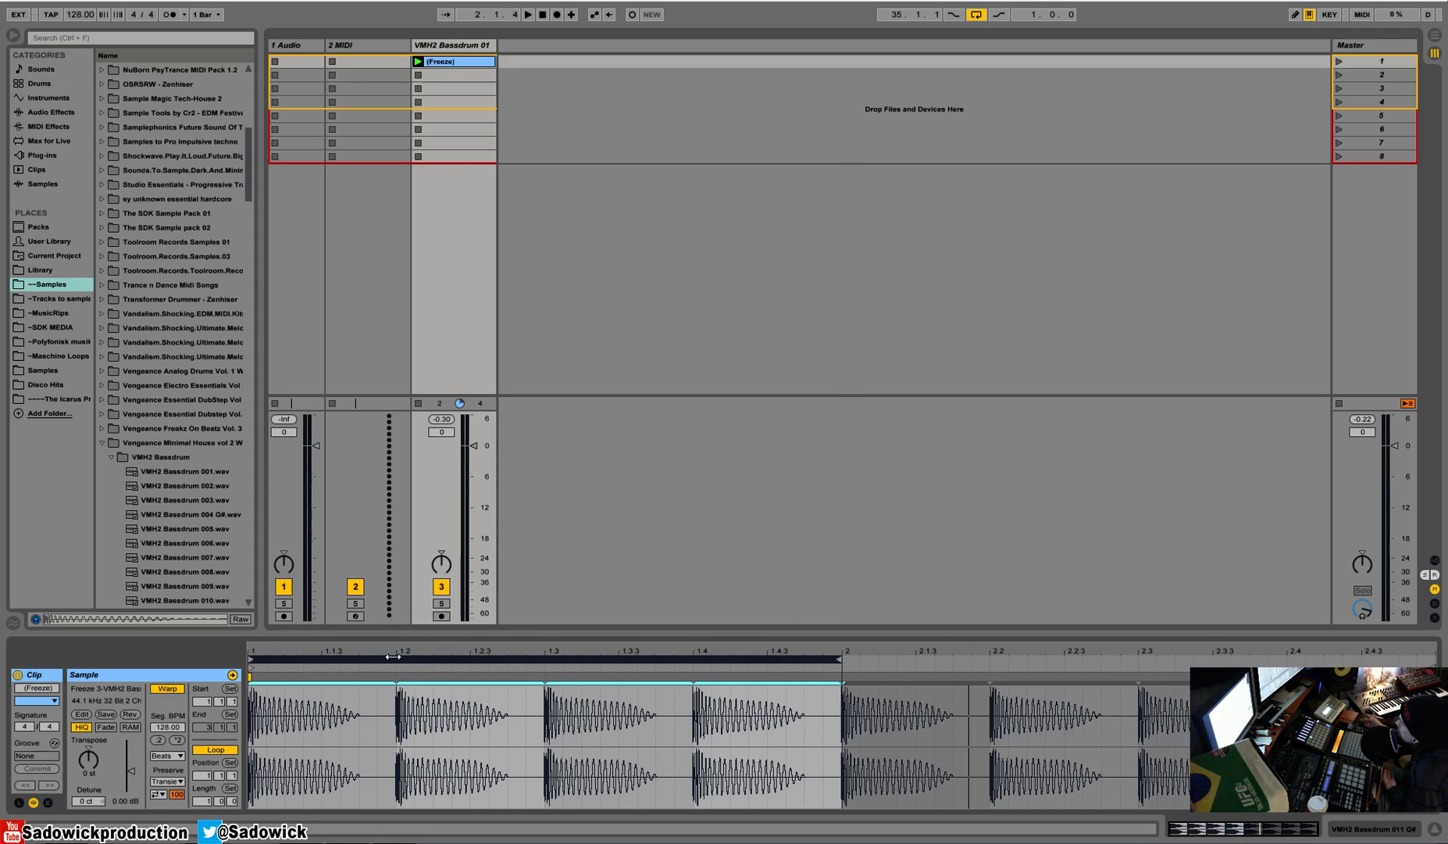
key("space")
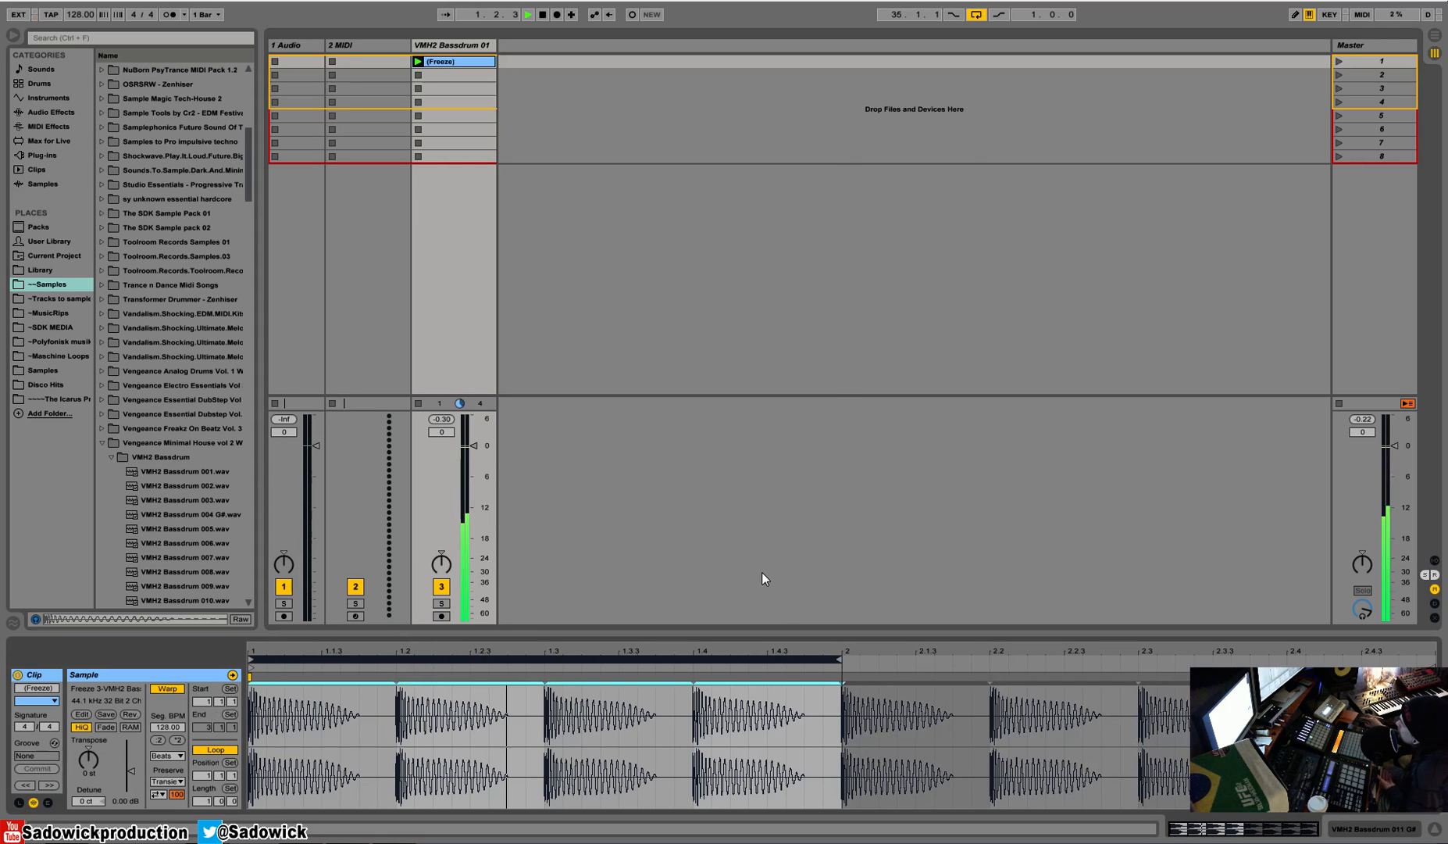
key("space")
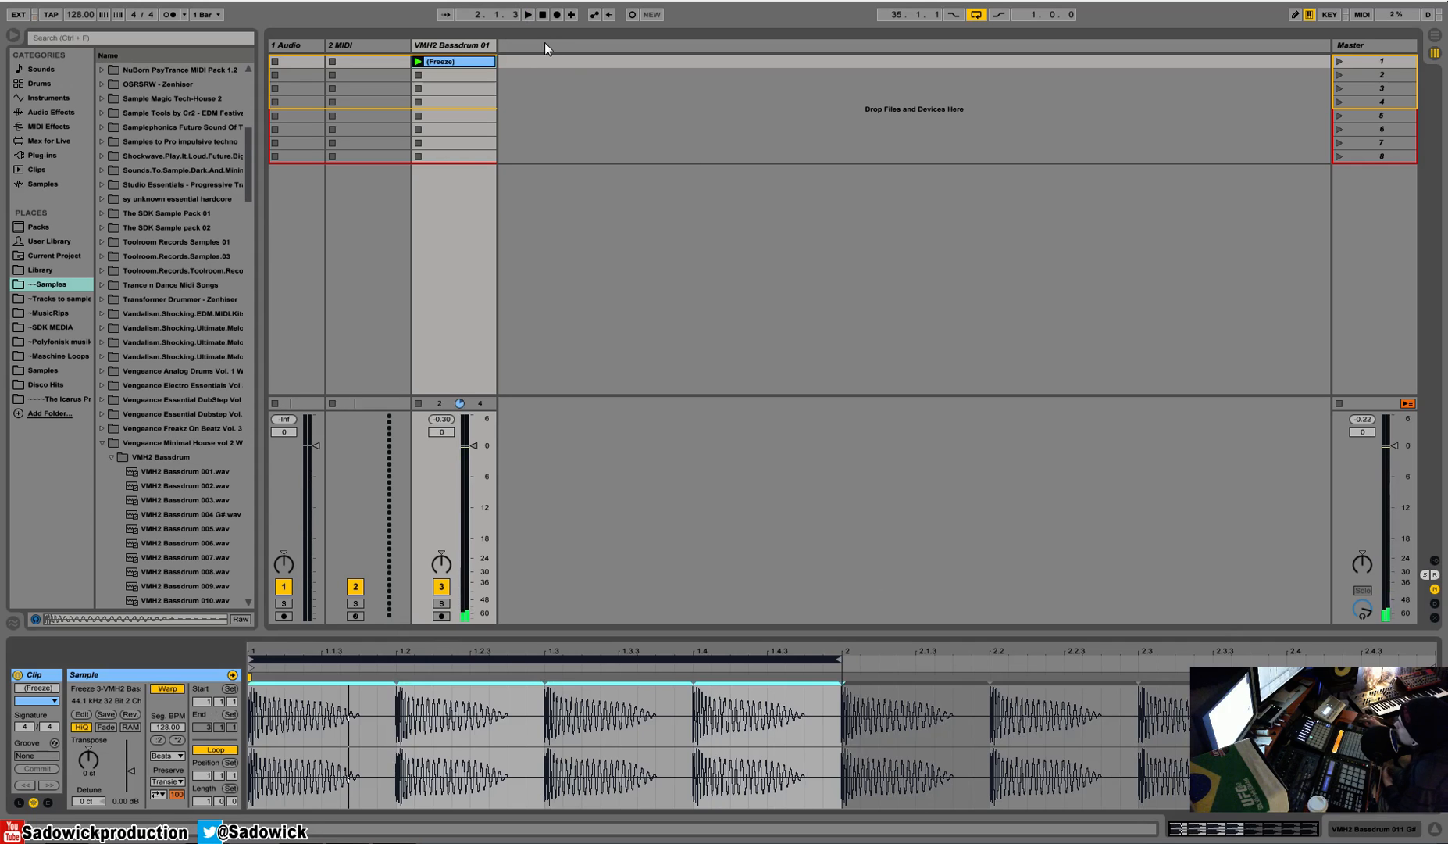
Insert a new MIDI track after the bass drum track and create an empty clip in its first slot
right_click(520, 61)
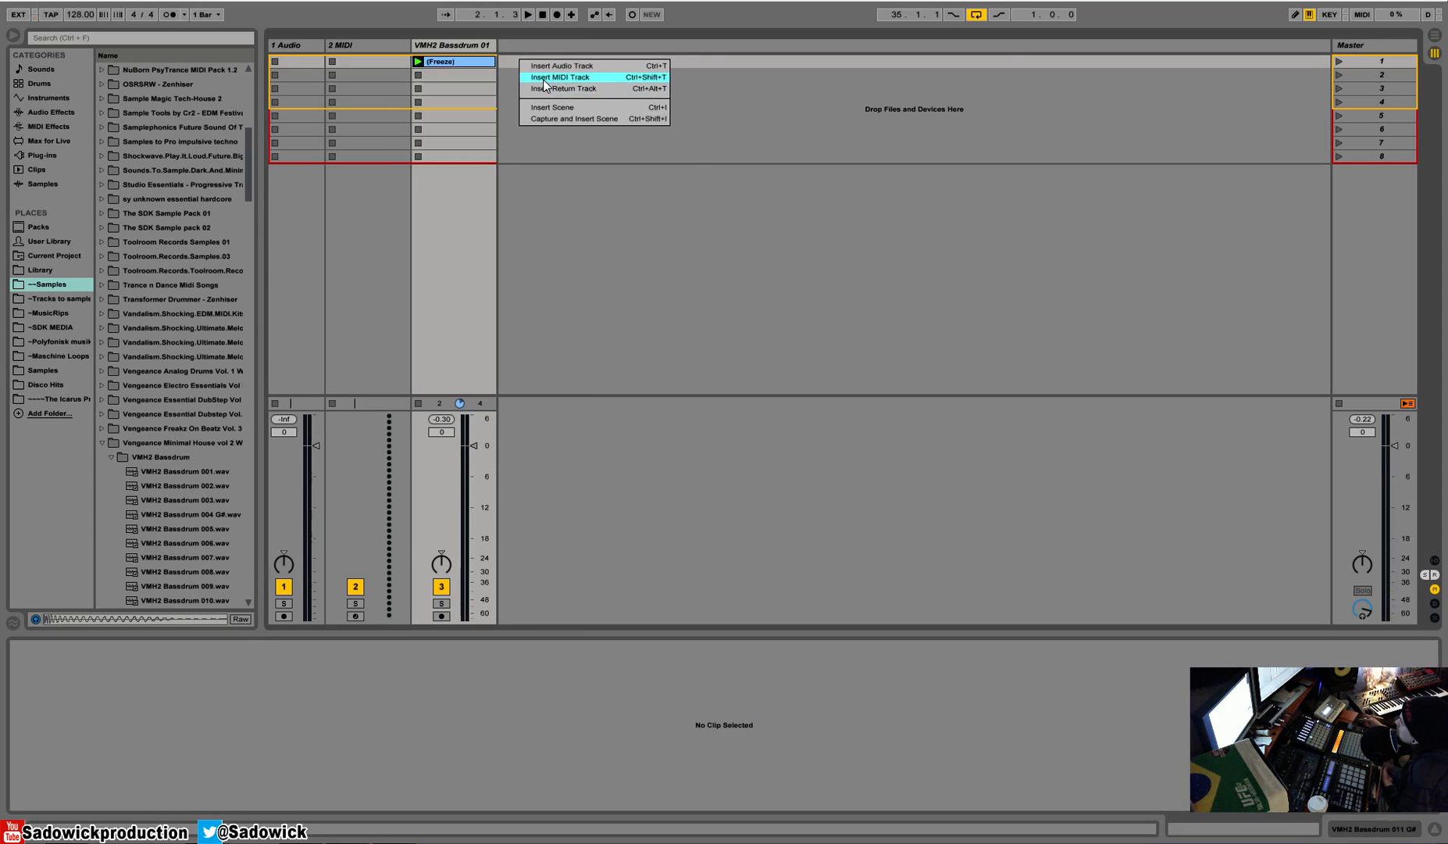
left_click(545, 80)
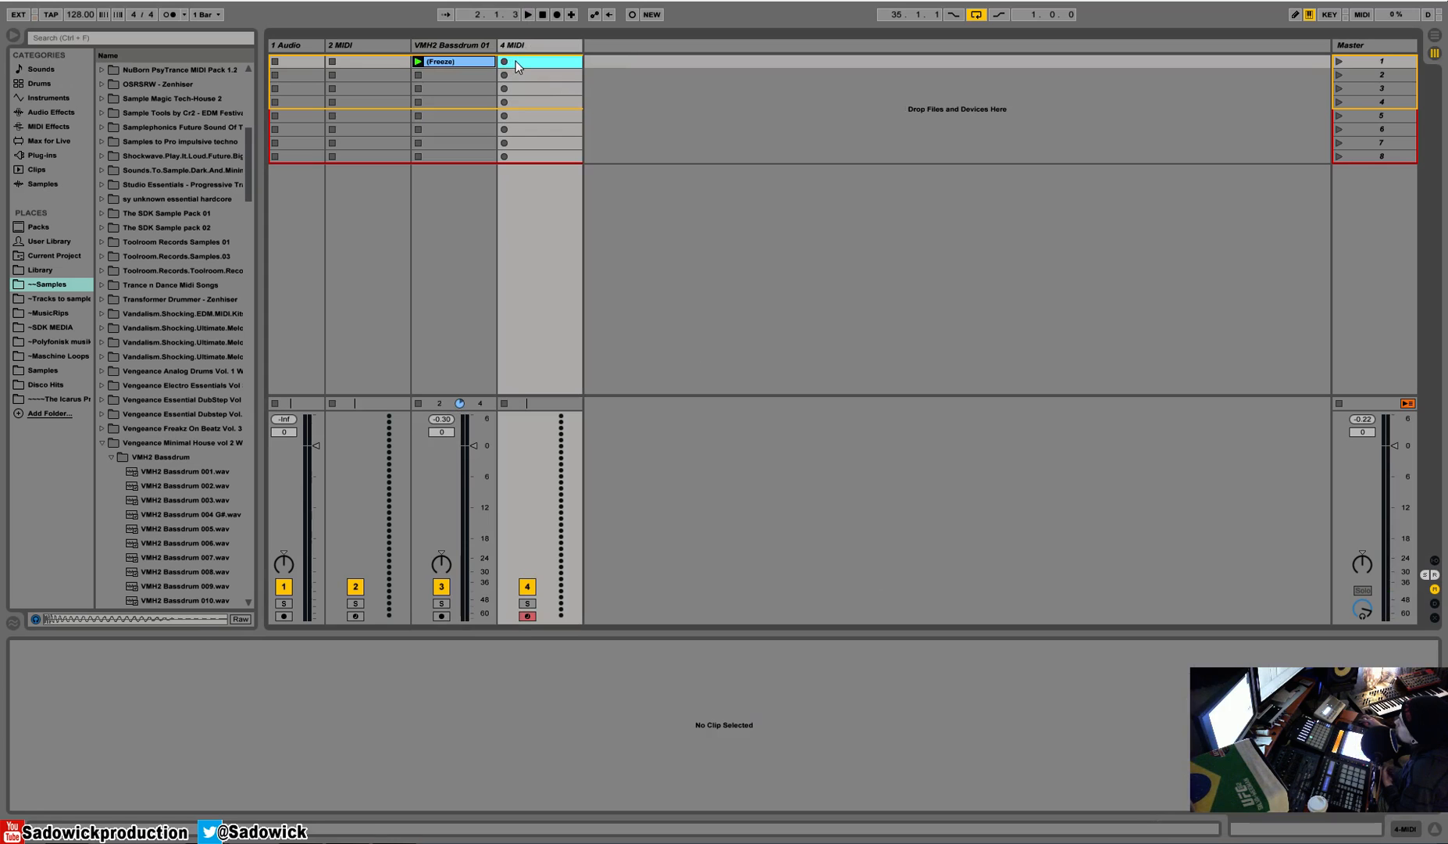
double_click(515, 61)
Load an empty Drum Rack onto the new MIDI track
left_click(1412, 830)
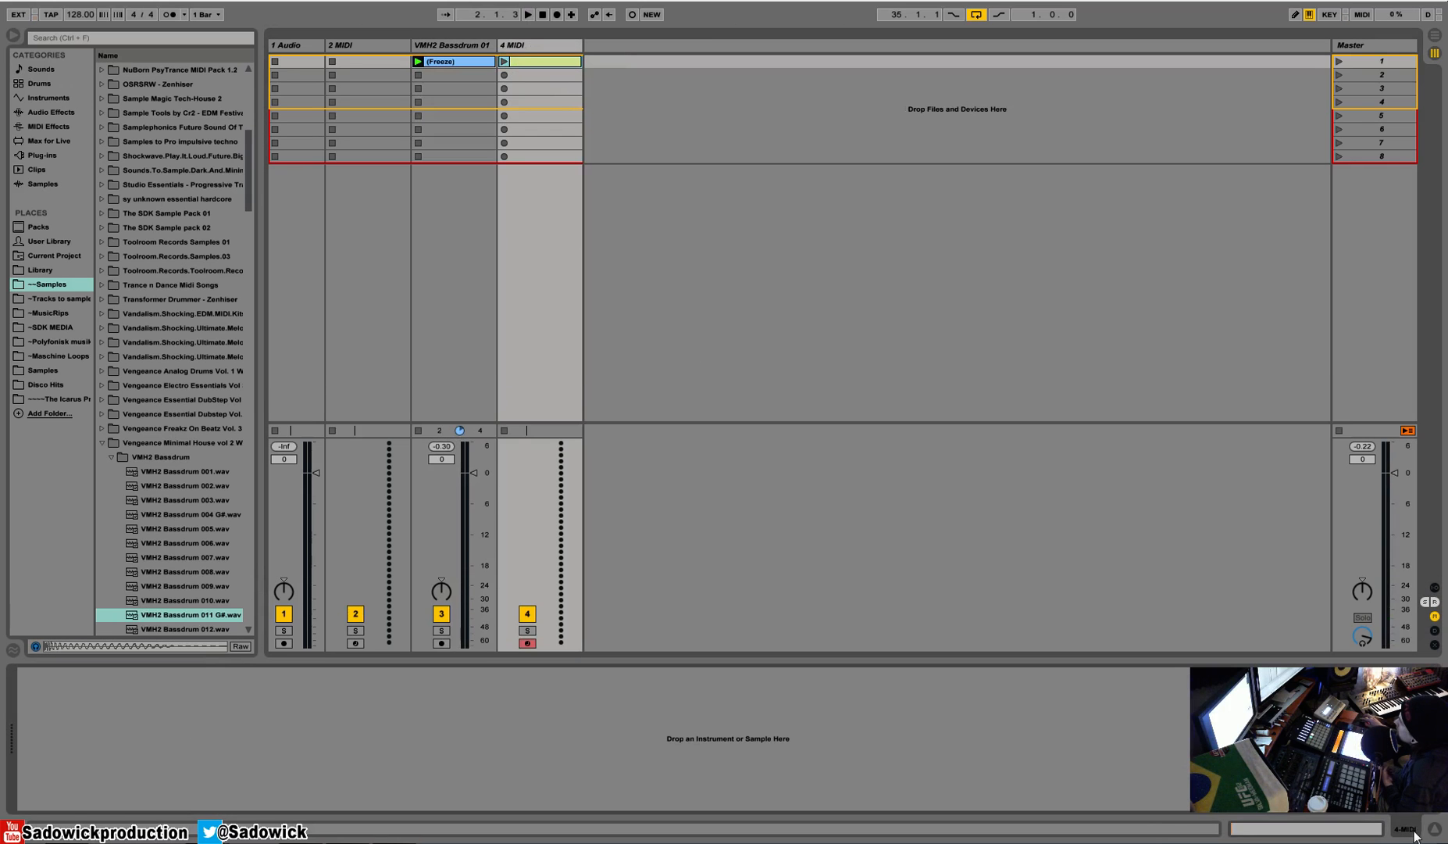
left_click(51, 112)
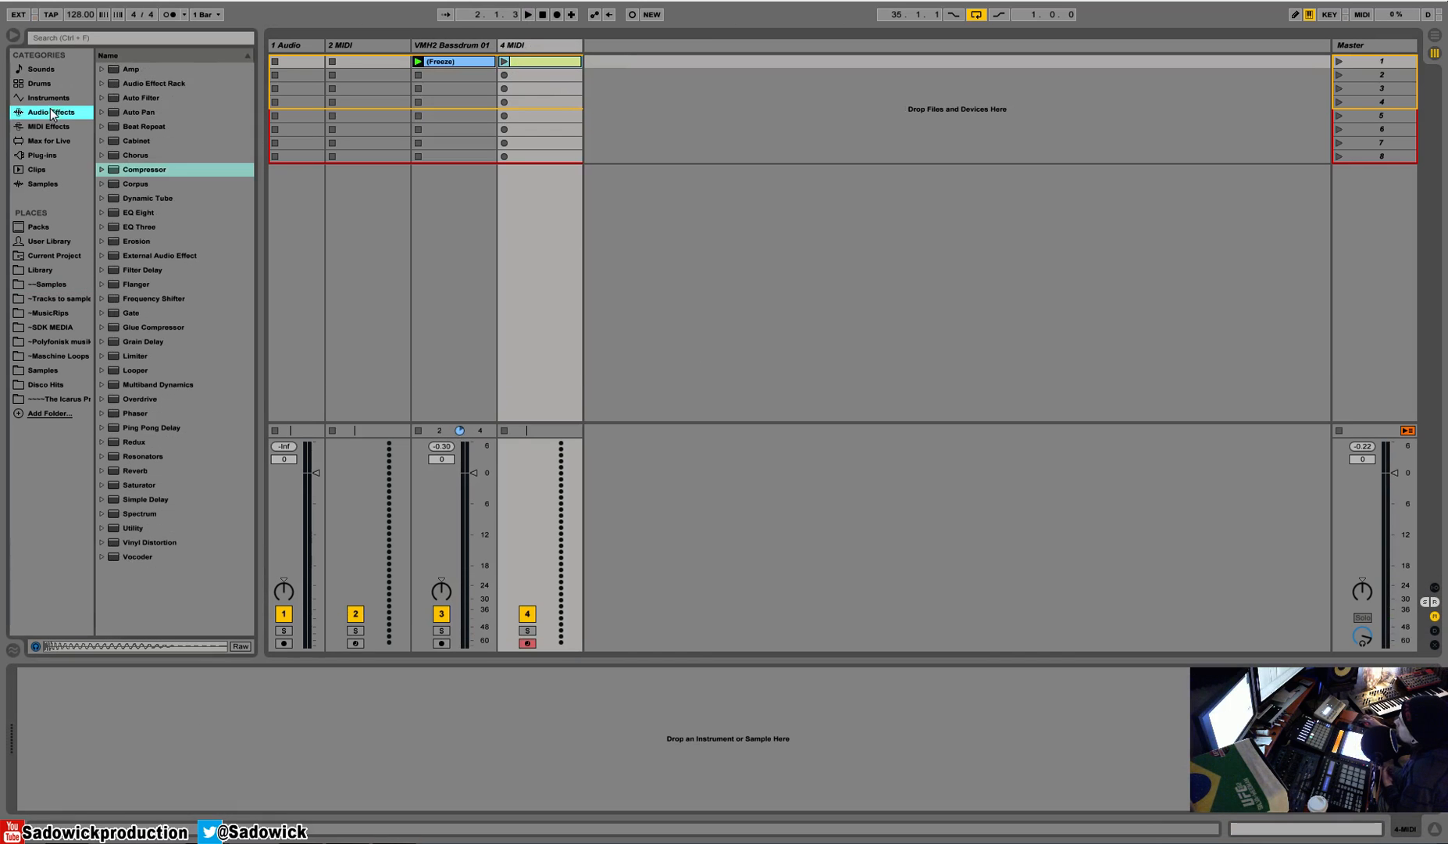
left_click(54, 99)
left_click_drag(134, 102, 199, 725)
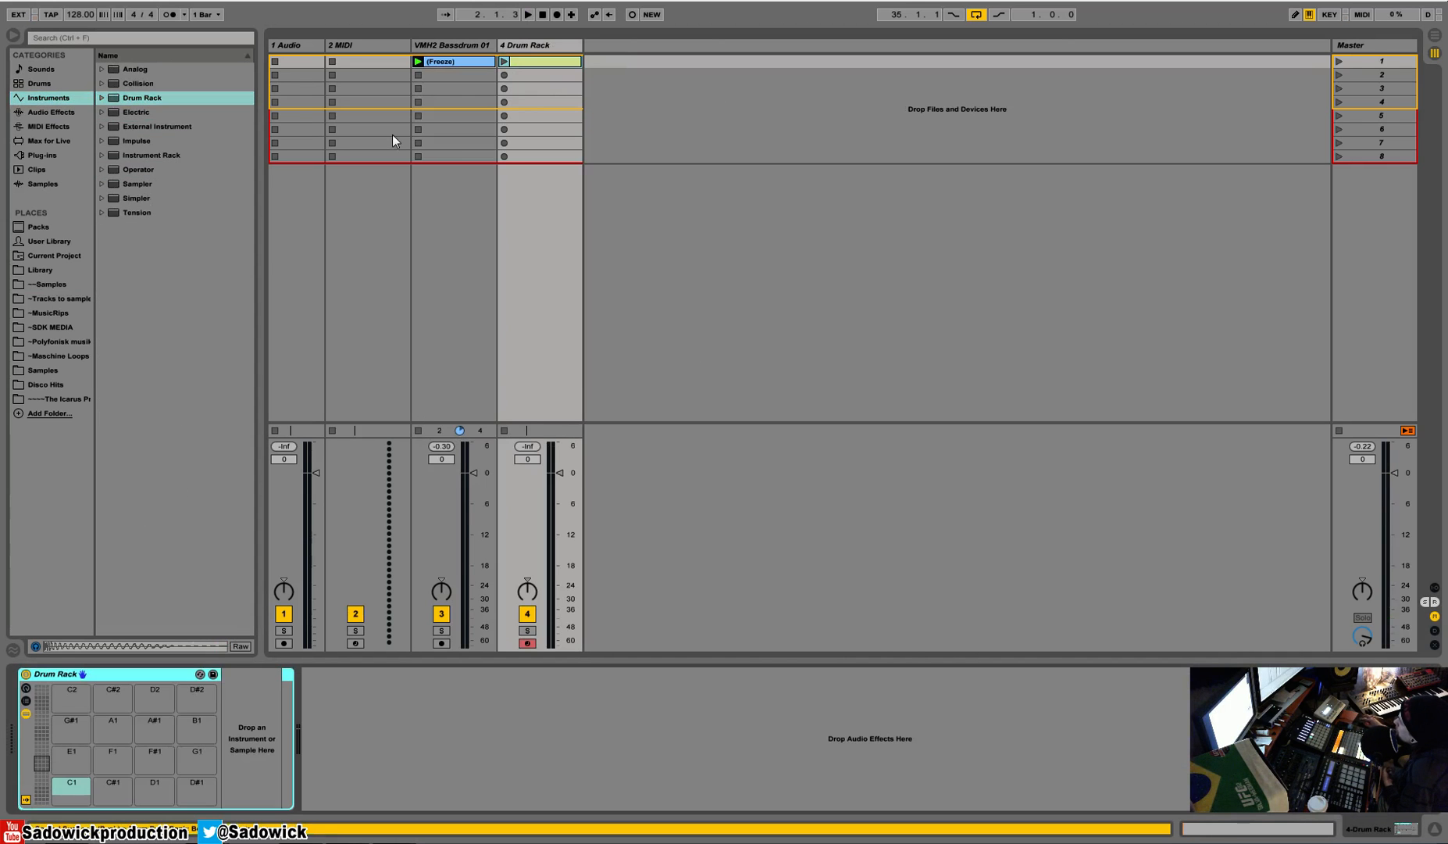
Load VMH2 Minimal Perc 011.wav from the VMH2 Percussion folder onto the Drum Rack's C1 pad
left_click(46, 284)
scroll(147, 429, "down", 4)
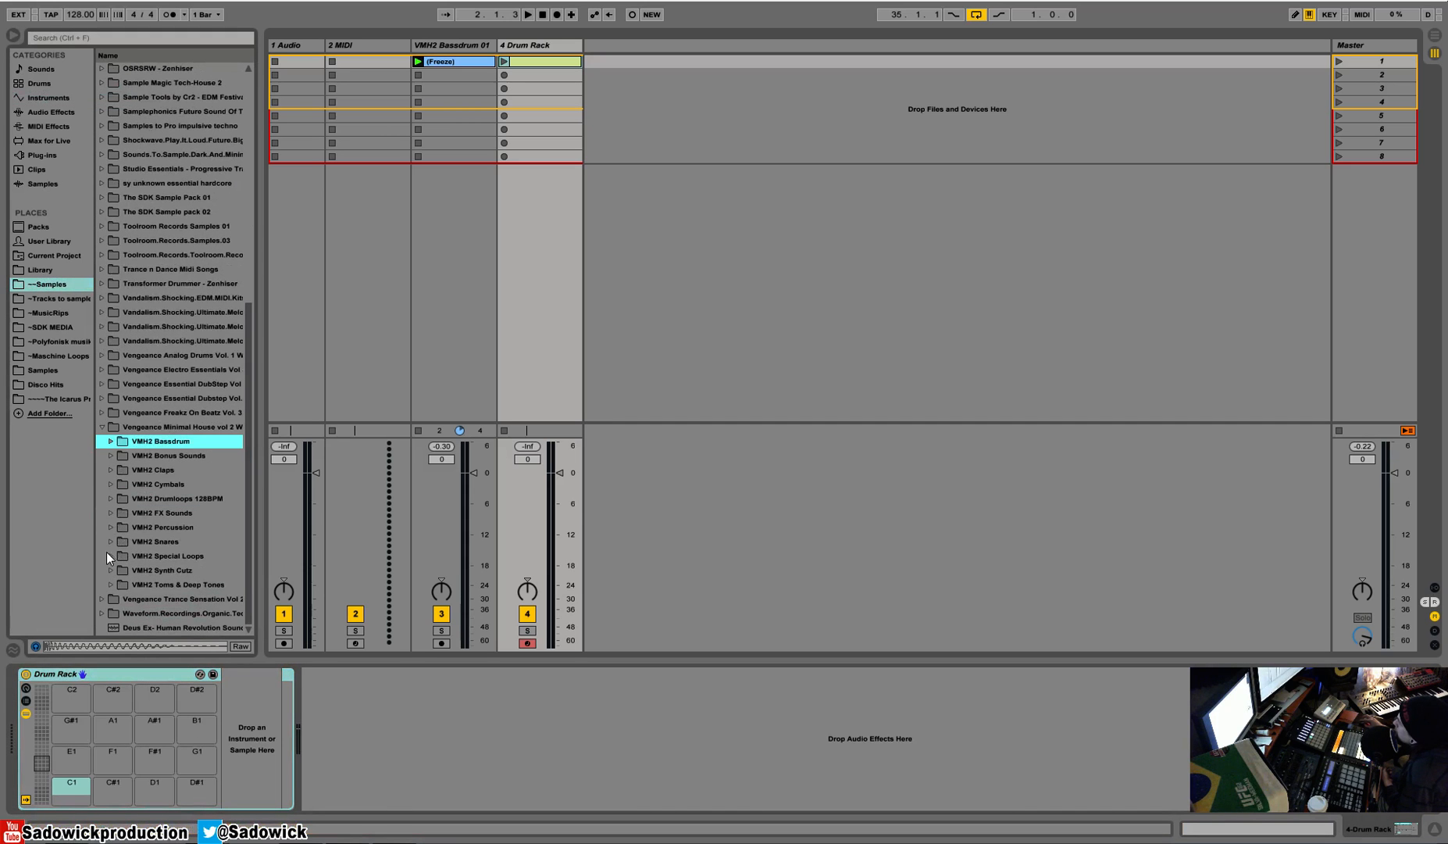
left_click(111, 527)
left_click(151, 531)
left_click_drag(151, 534, 74, 793)
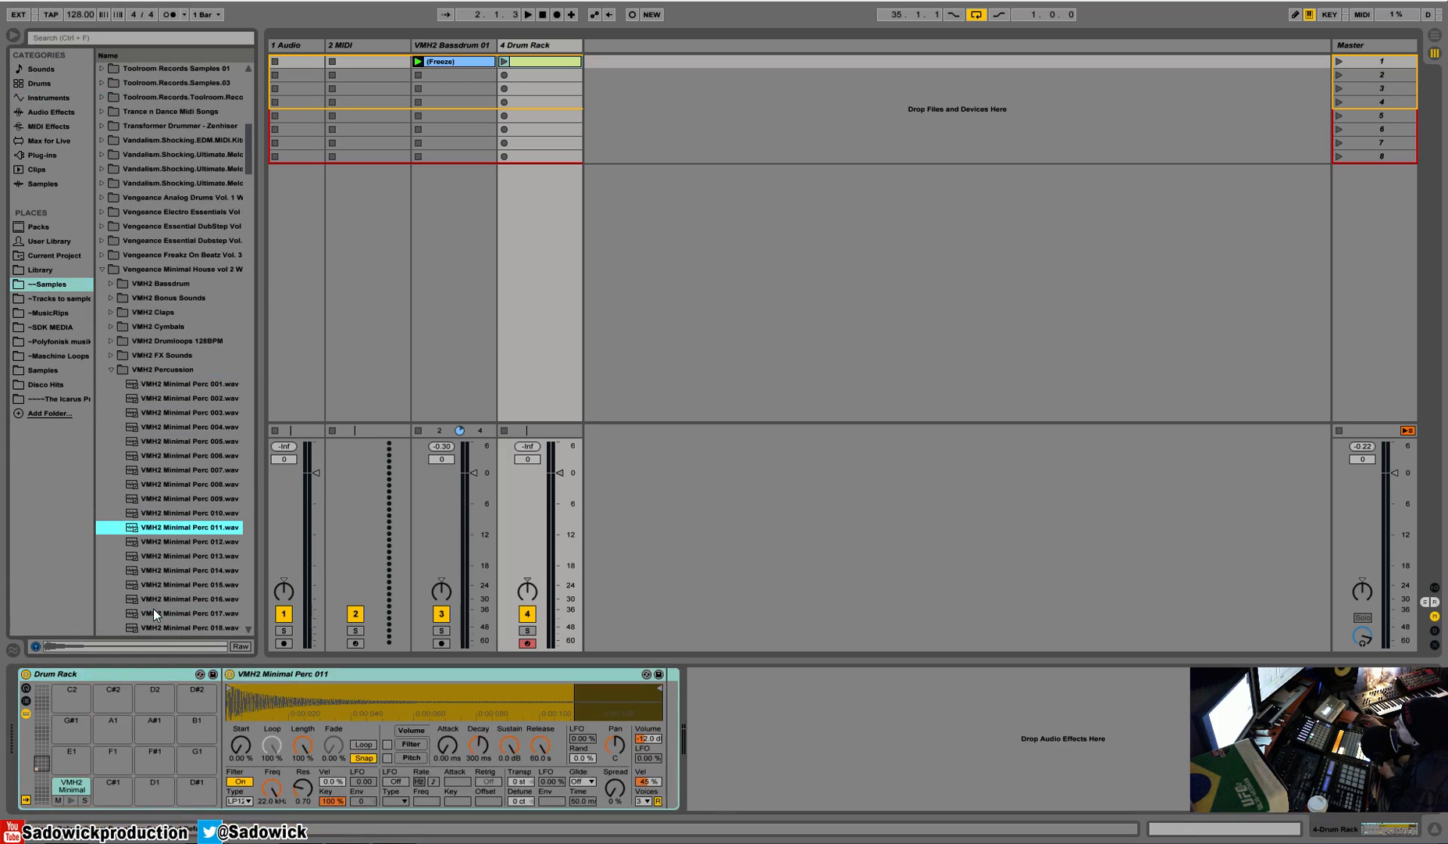
Audition further percussion samples and load VMH2 Minimal Perc 037.wav onto the Drum Rack's C#1 pad
scroll(155, 606, "down", 5)
left_click(176, 559)
left_click(177, 571)
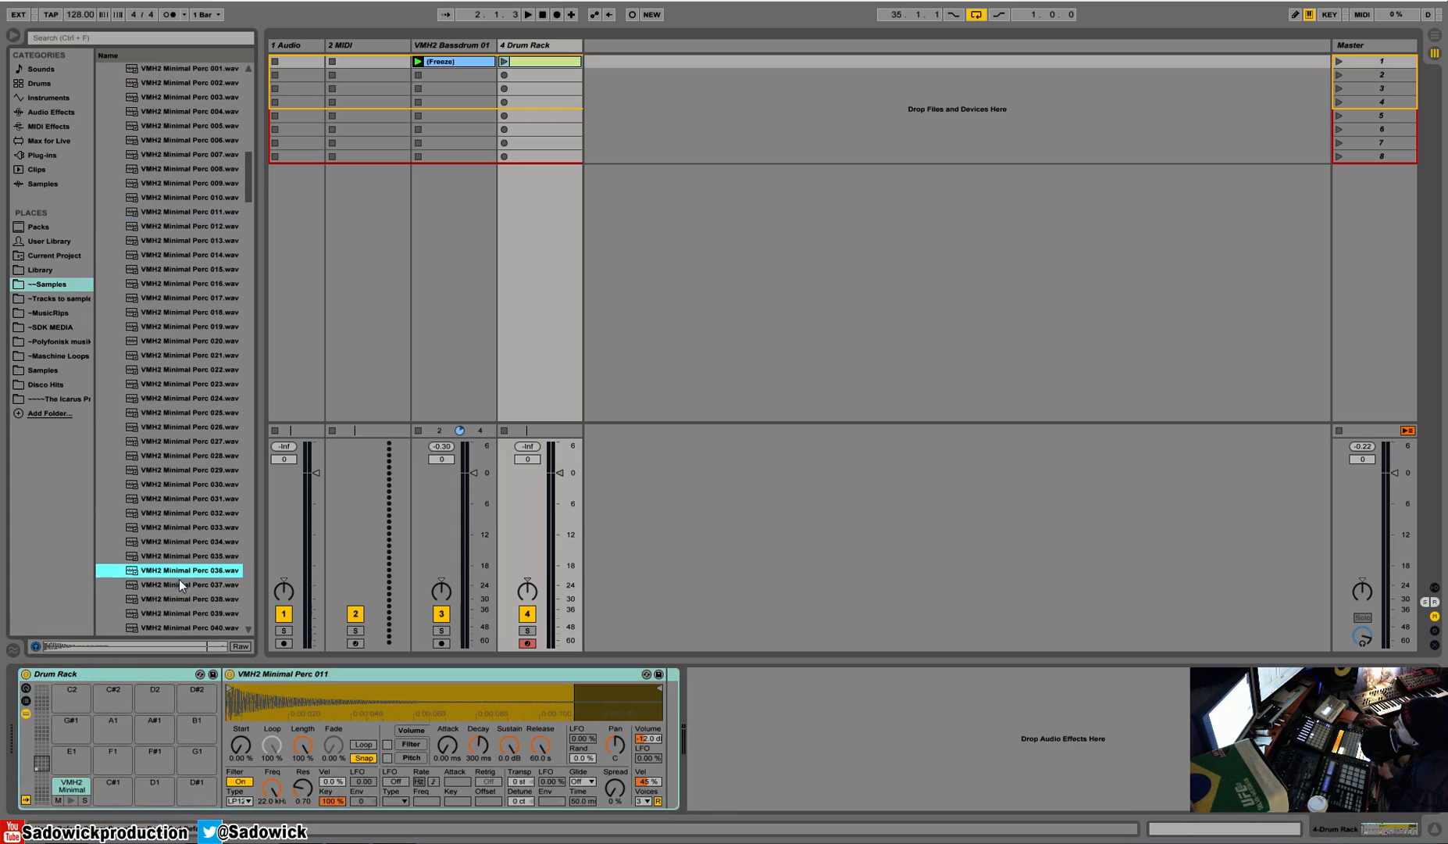
left_click(171, 585)
left_click_drag(138, 799, 113, 790)
Audition the following percussion samples and load VMH2 Minimal Perc 065.wav onto the Drum Rack's D1 pad
scroll(165, 571, "down", 9)
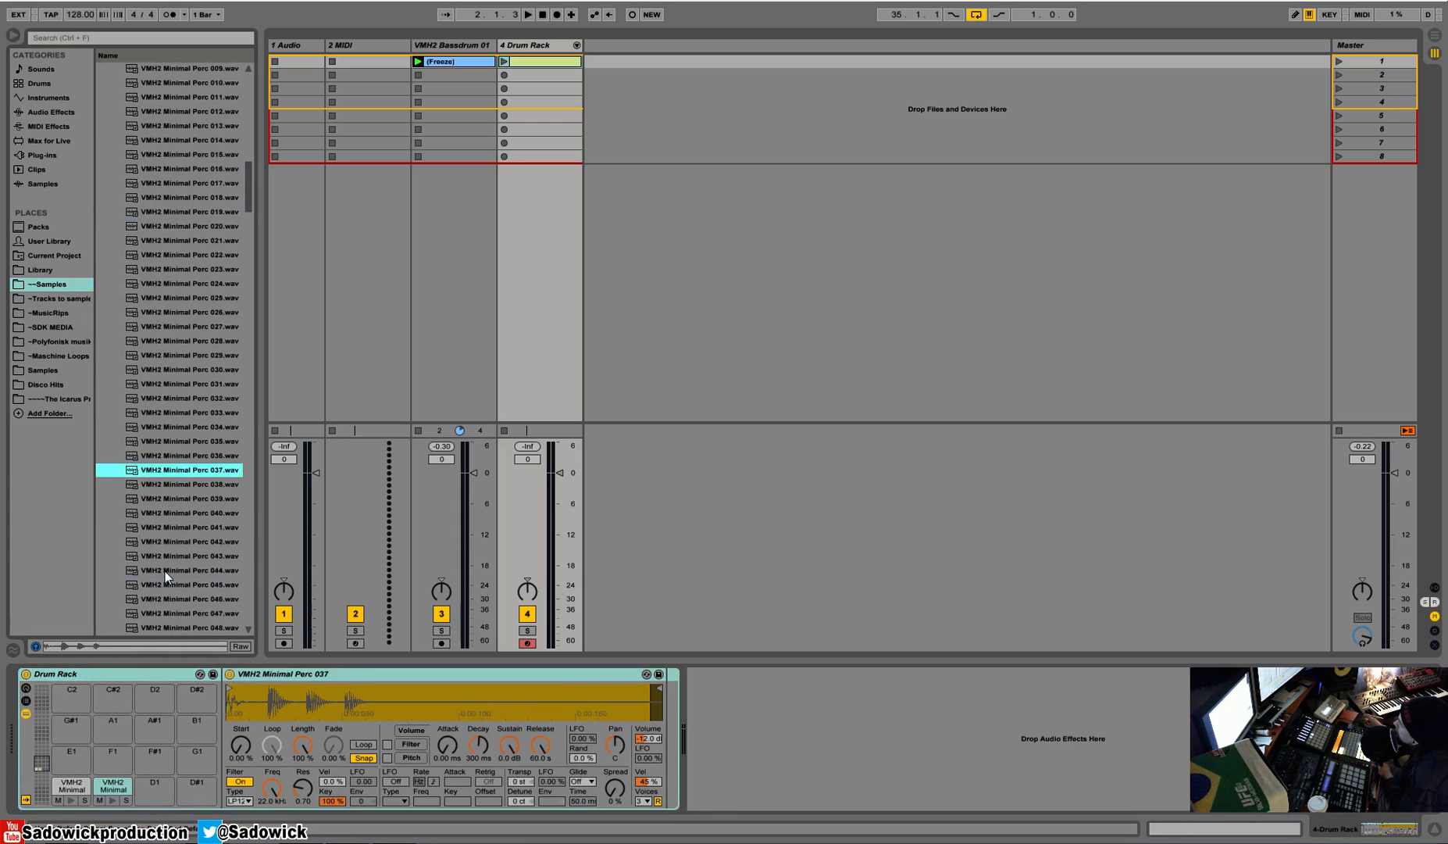
left_click(175, 563)
key("Down")
key("Down")
key("Down")
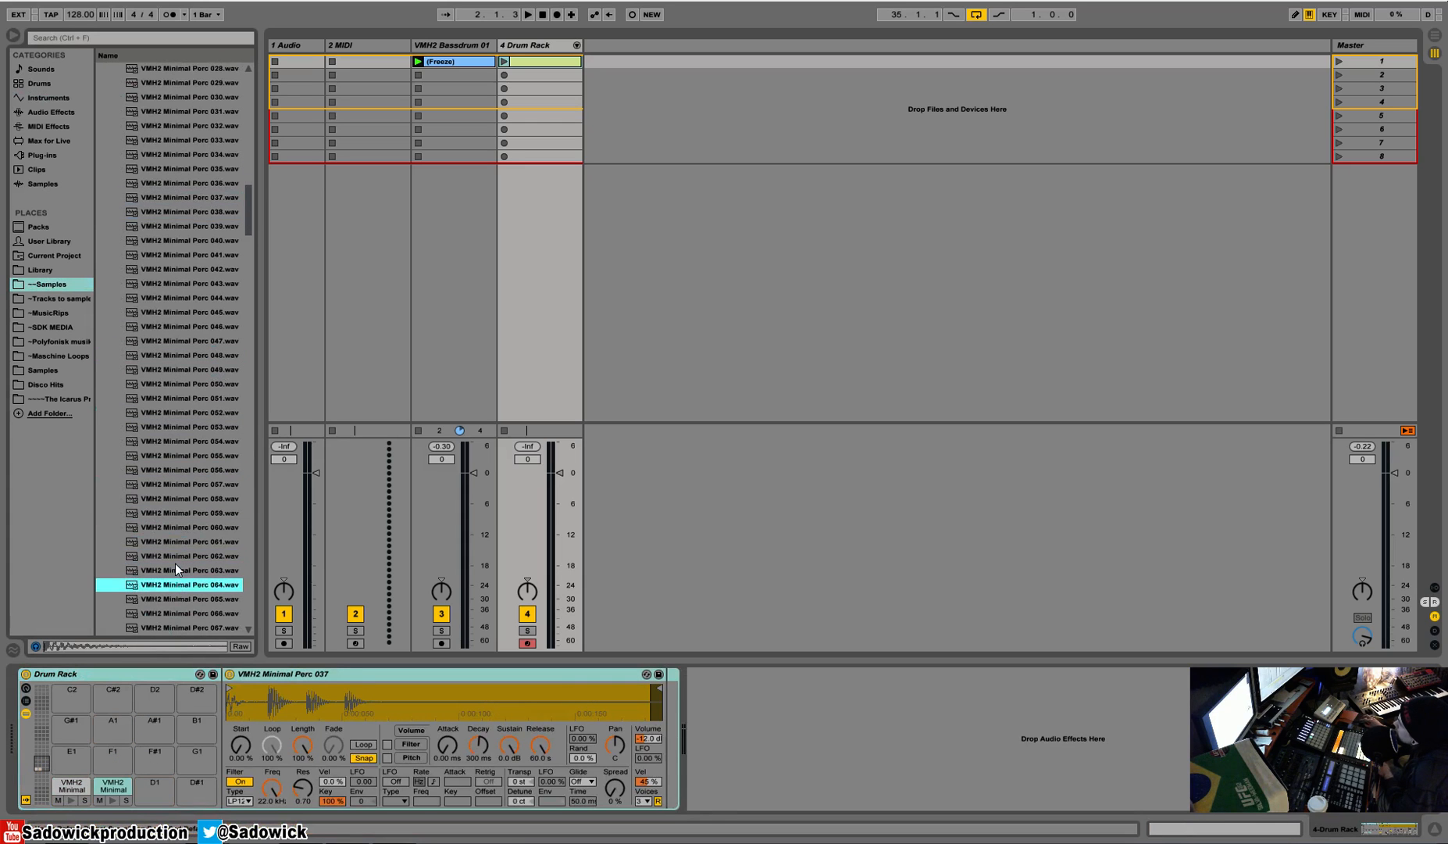
left_click_drag(182, 591, 161, 782)
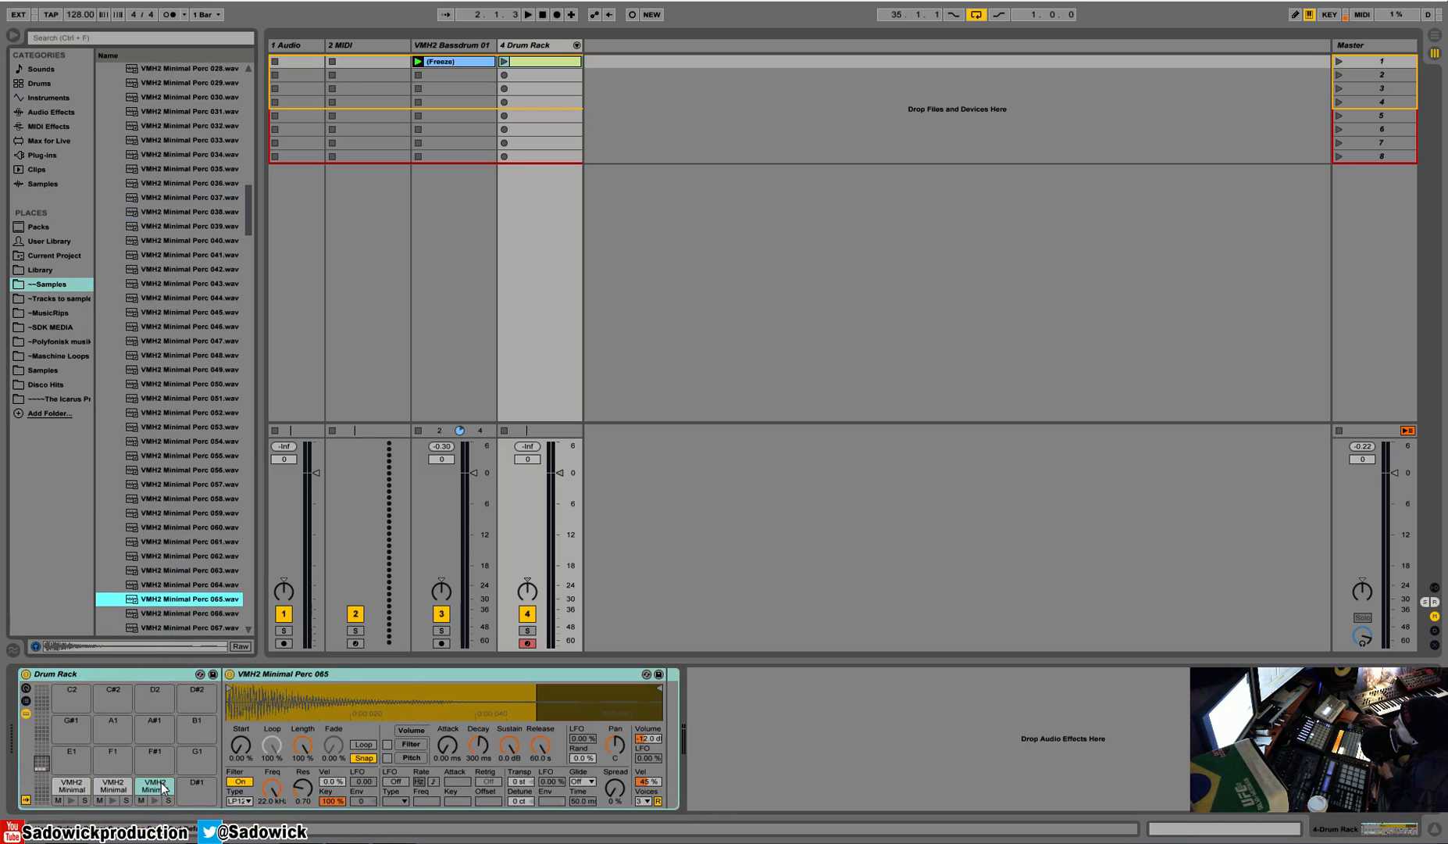
Audition more of the percussion samples and load VMH2 Minimal Perc 109.wav onto the Drum Rack's D#1 pad
scroll(151, 575, "down", 7)
left_click(155, 573)
left_click(165, 593)
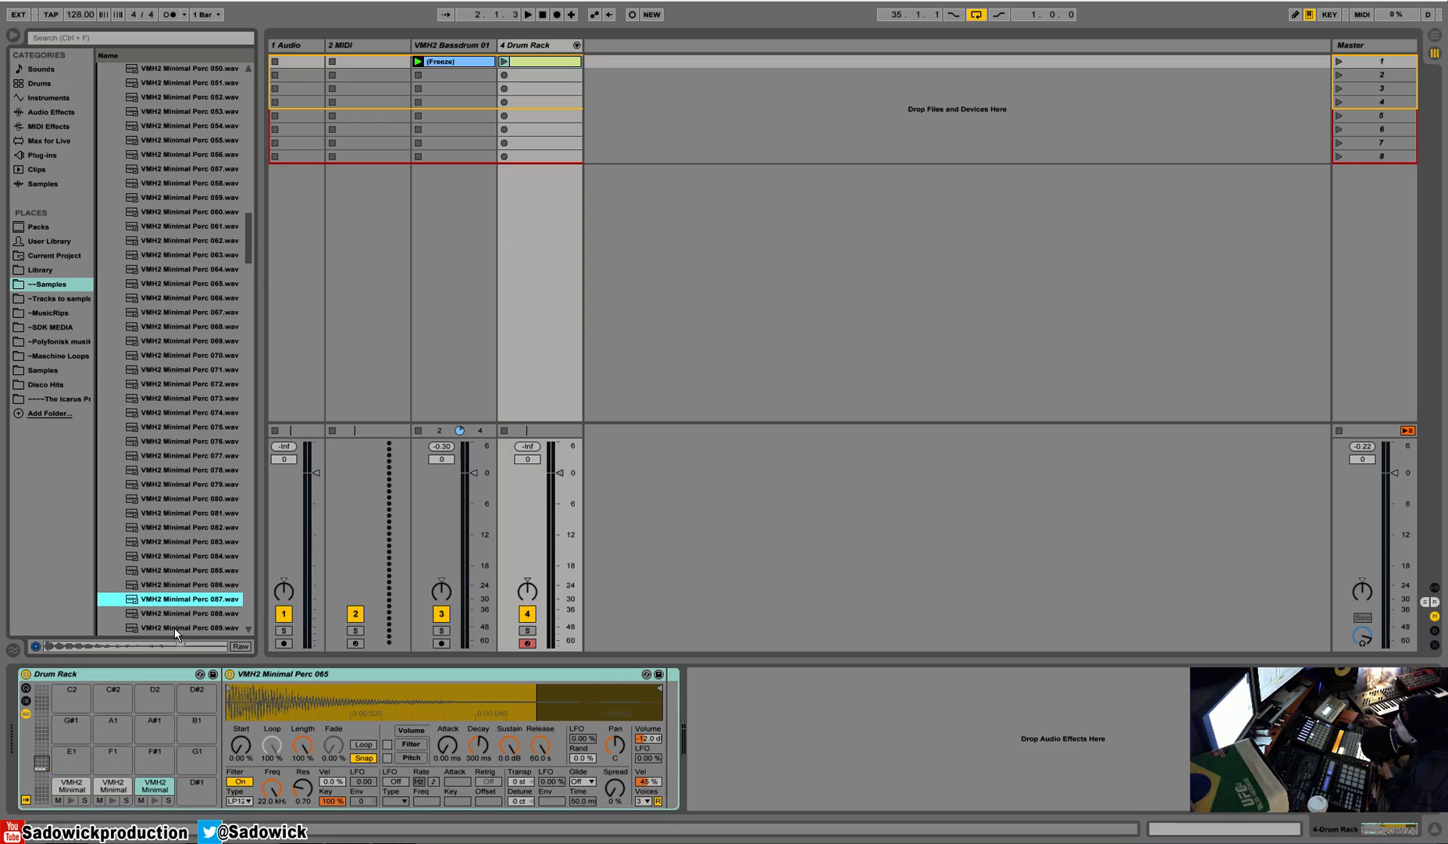
scroll(175, 621, "down", 4)
scroll(175, 618, "down", 3)
left_click(182, 583)
left_click(180, 599)
scroll(180, 599, "down", 2)
key("Down")
key("Down")
left_click_drag(178, 556, 204, 783)
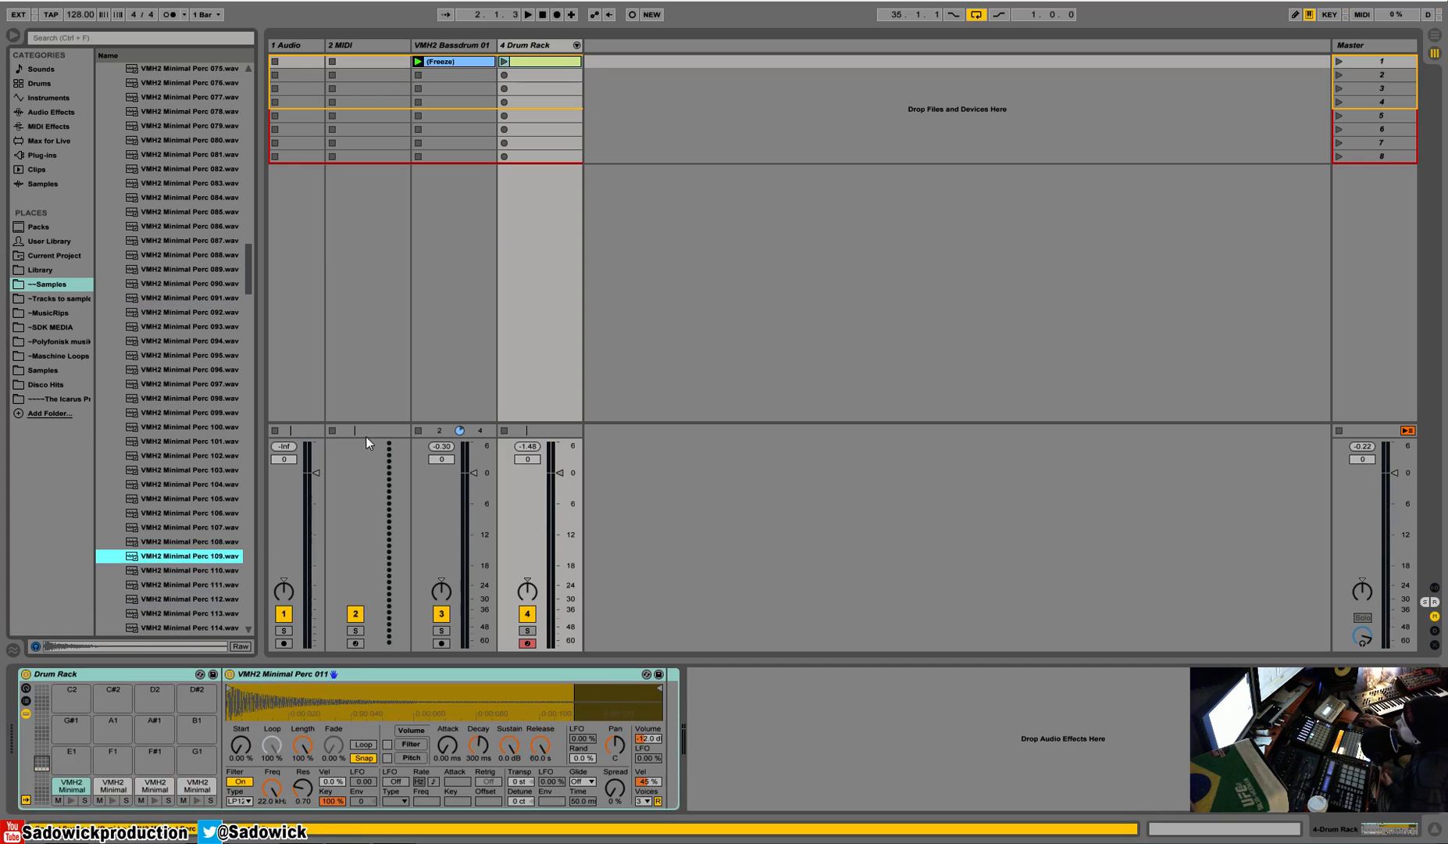
Draw a VMH2 Minimal Perc 011 note at 1.1.3 in the Drum Rack clip and launch scene 1
left_click(553, 62)
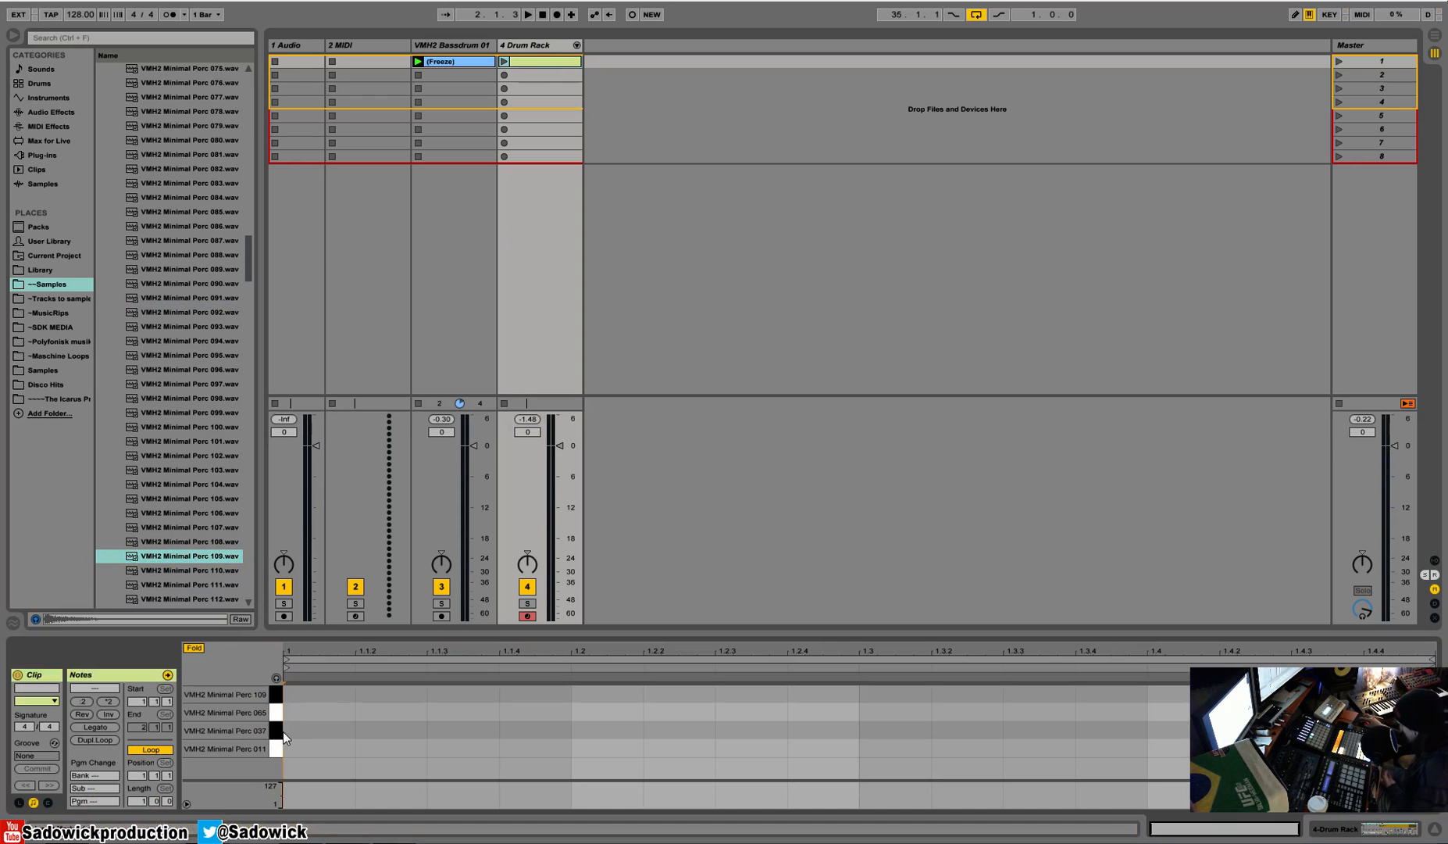
key("b")
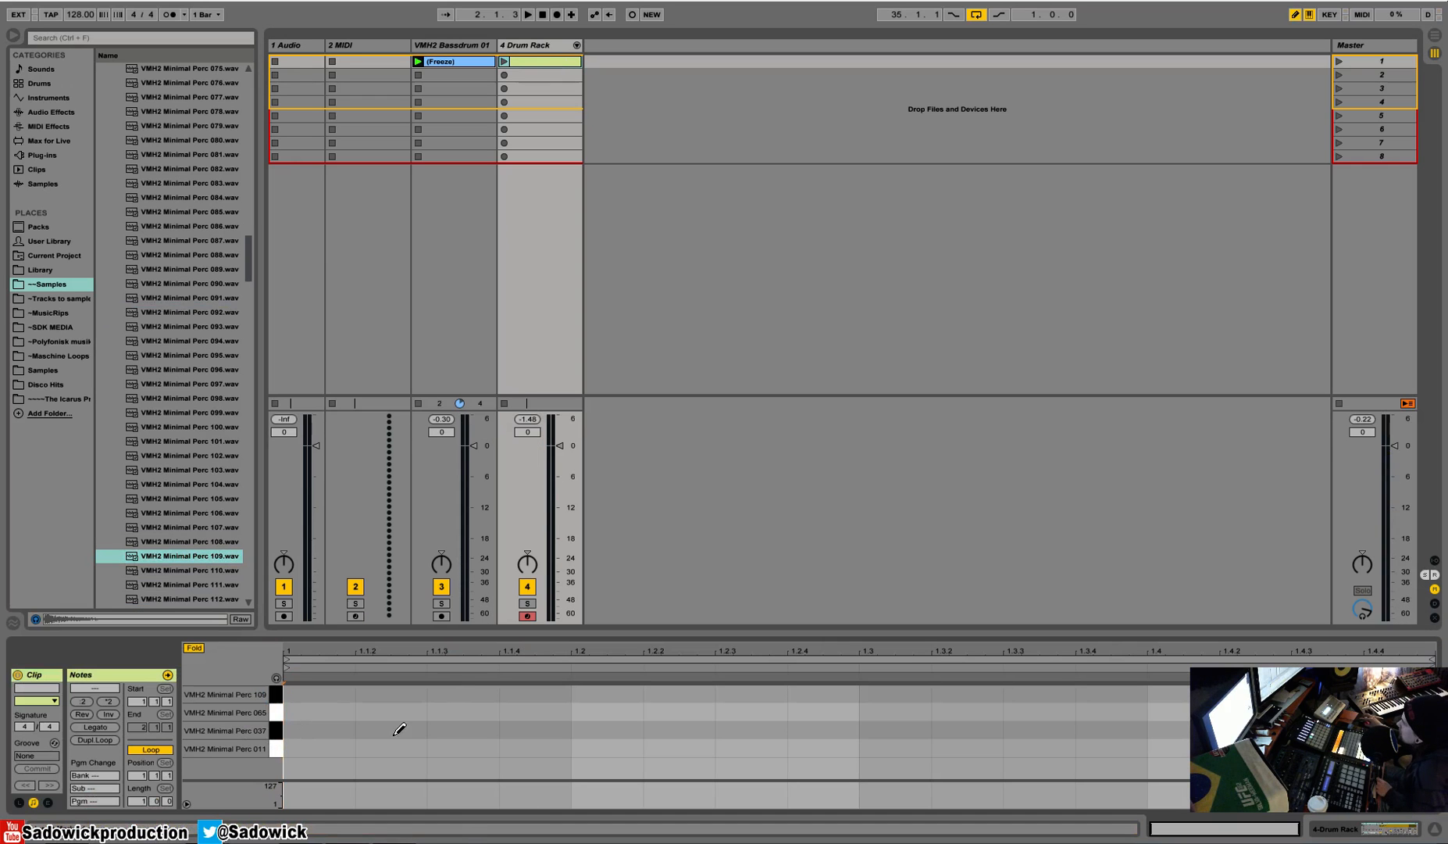
left_click(457, 741)
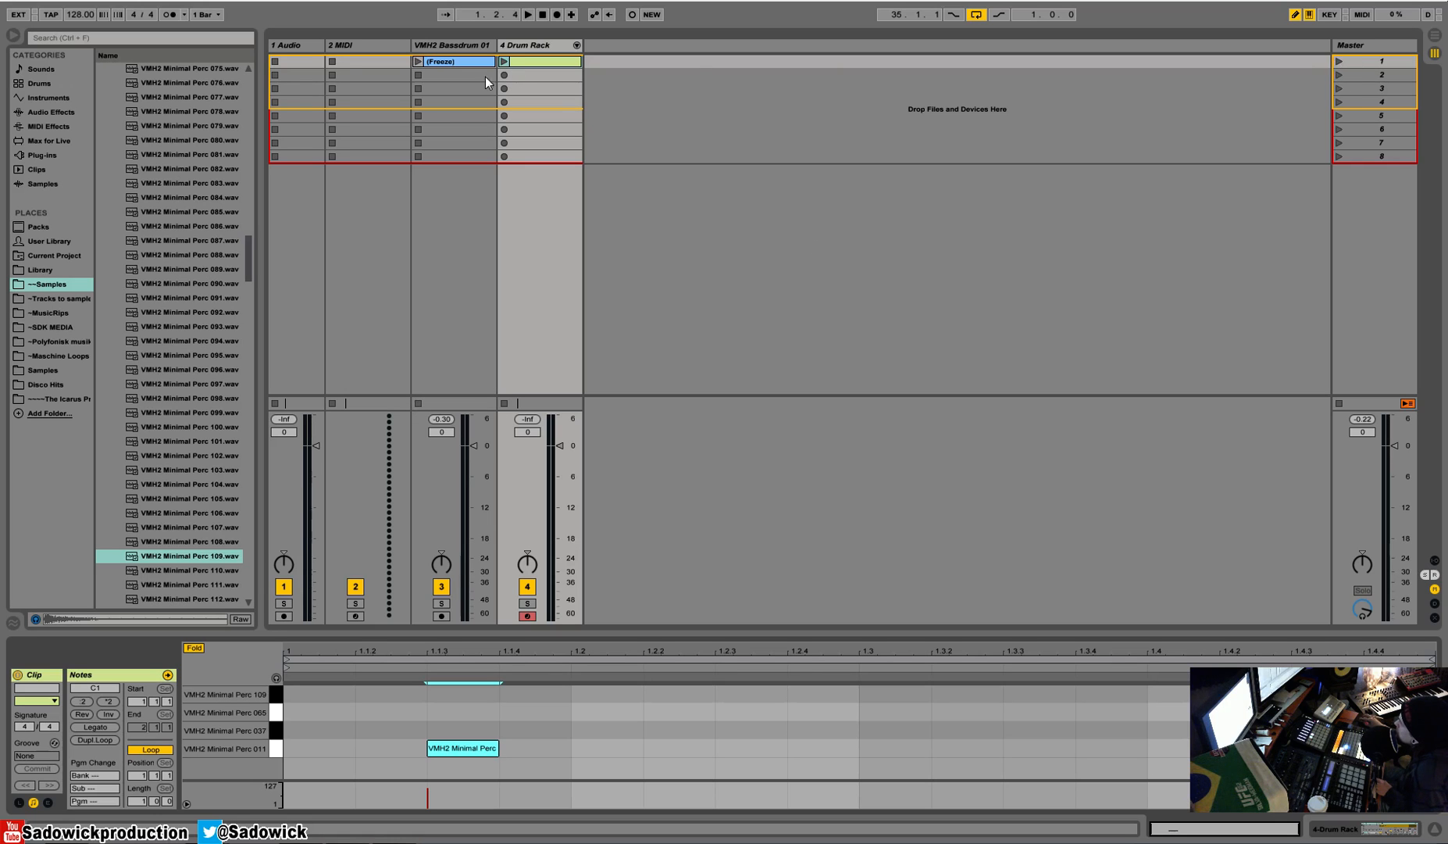
left_click(1339, 60)
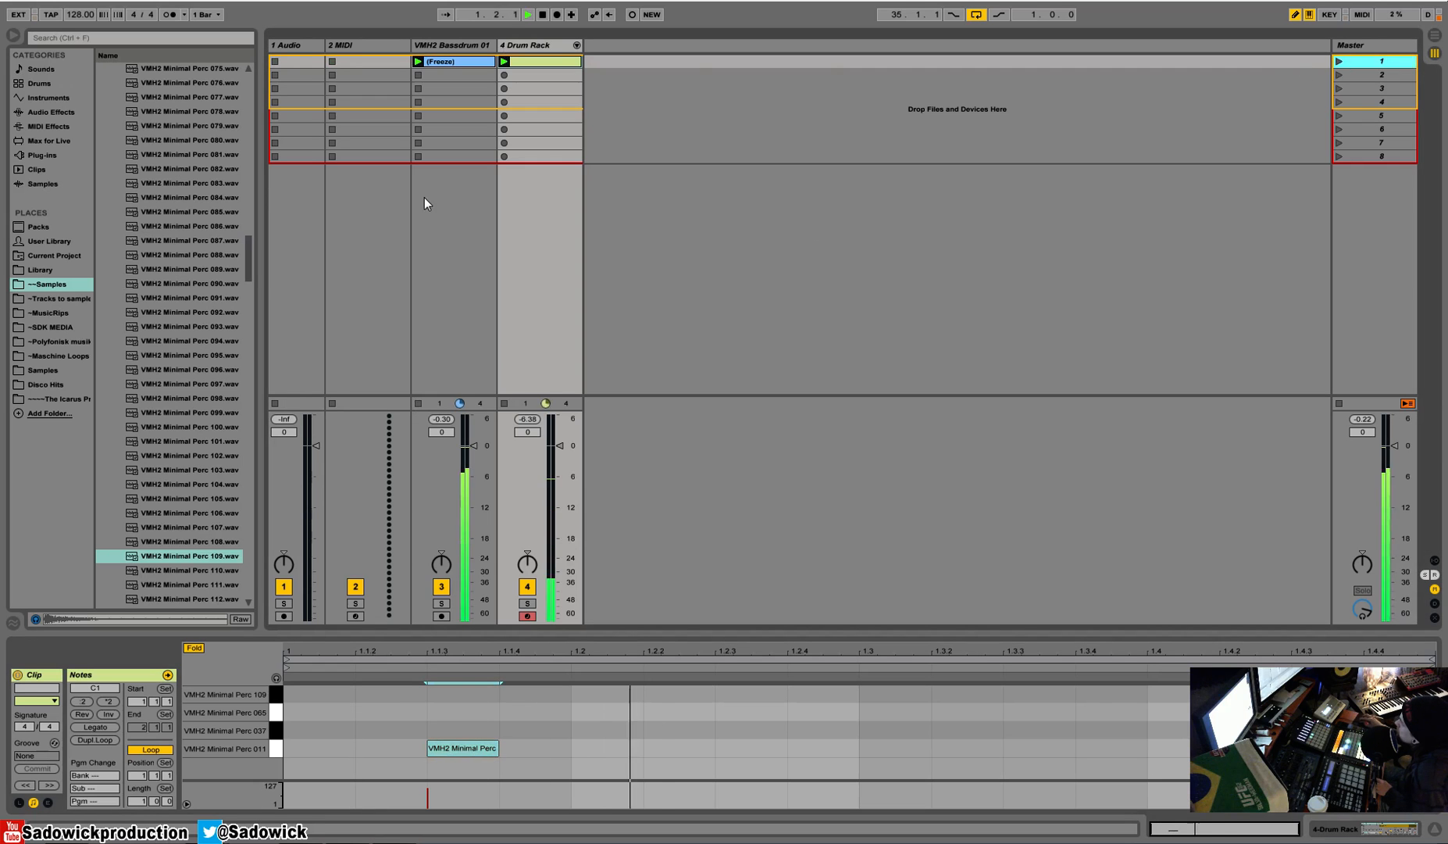
Try percussion notes around beat 1.2, settling on Perc 065 at 1.2.3 and Perc 037 at 1.2.4
left_click(773, 746)
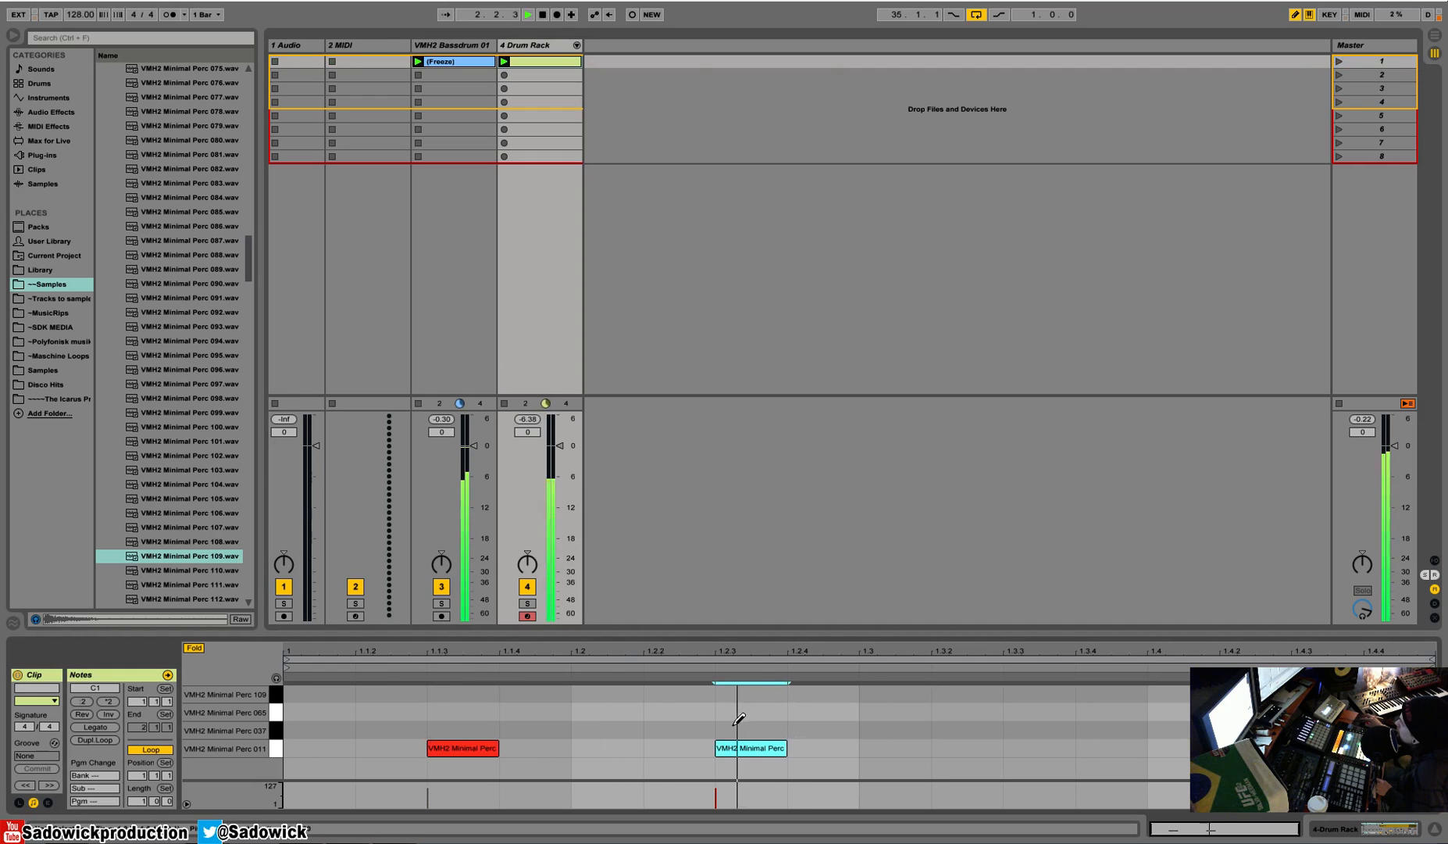
left_click(691, 712)
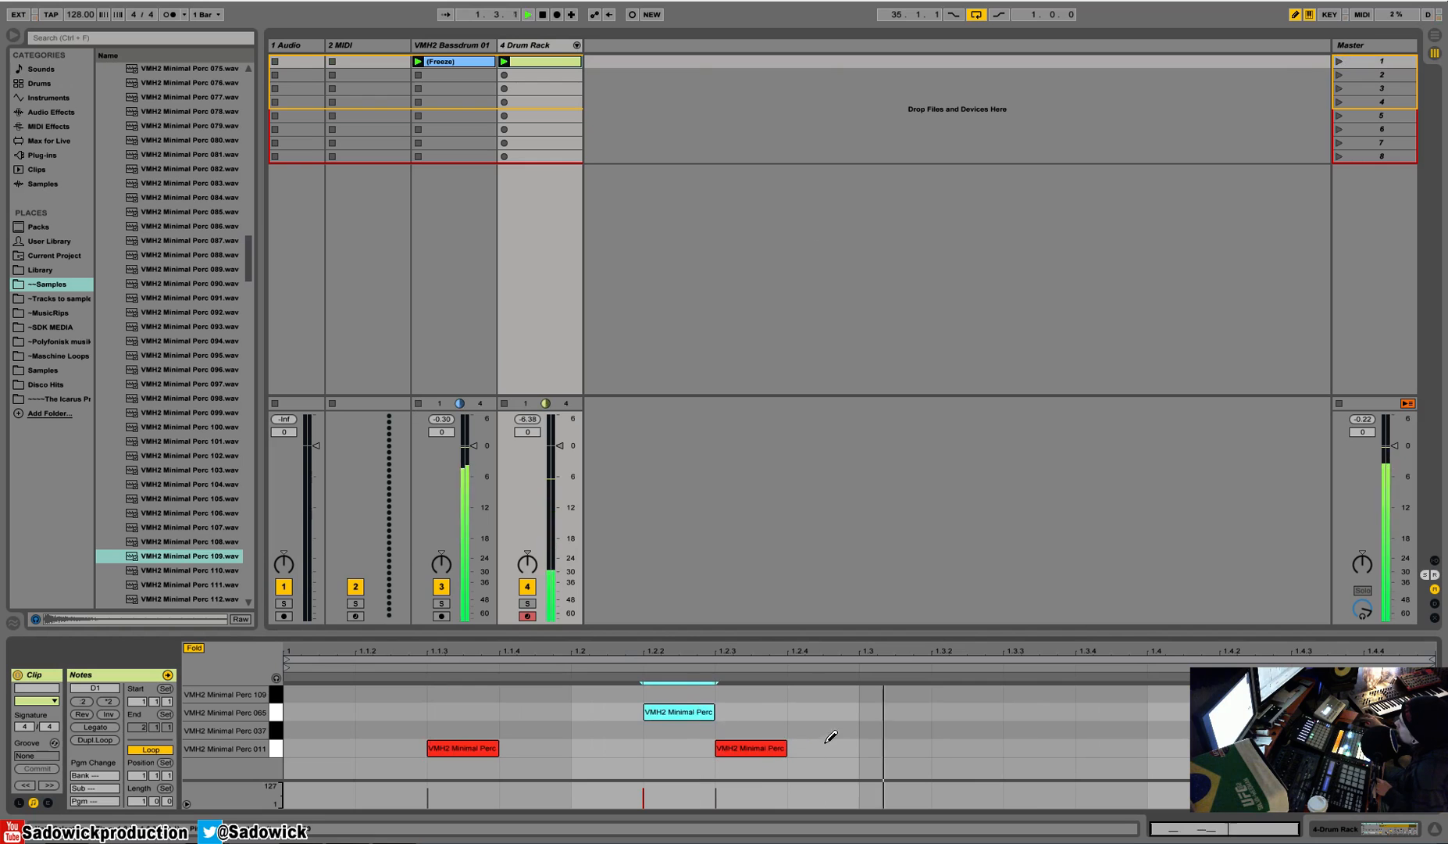
key("space")
left_click(673, 710)
left_click(732, 710)
left_click(742, 730)
left_click(742, 747)
left_click(742, 731)
key("space")
left_click(825, 730)
left_click(703, 730)
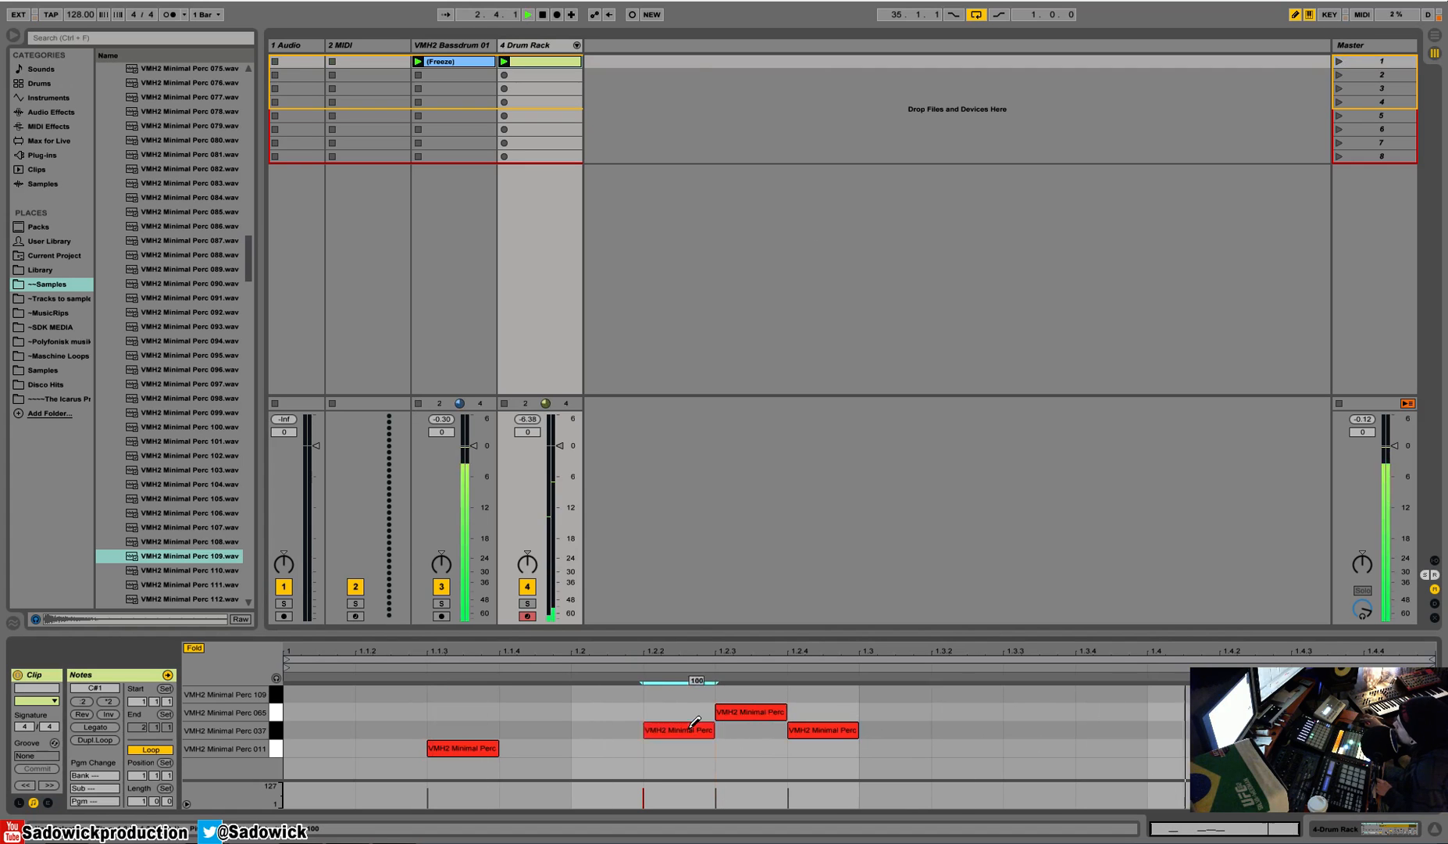
left_click(714, 730)
Try extra percussion notes at 1.3.3 in the Drum Rack clip, including Perc 011 and Perc 065
left_click(1038, 747)
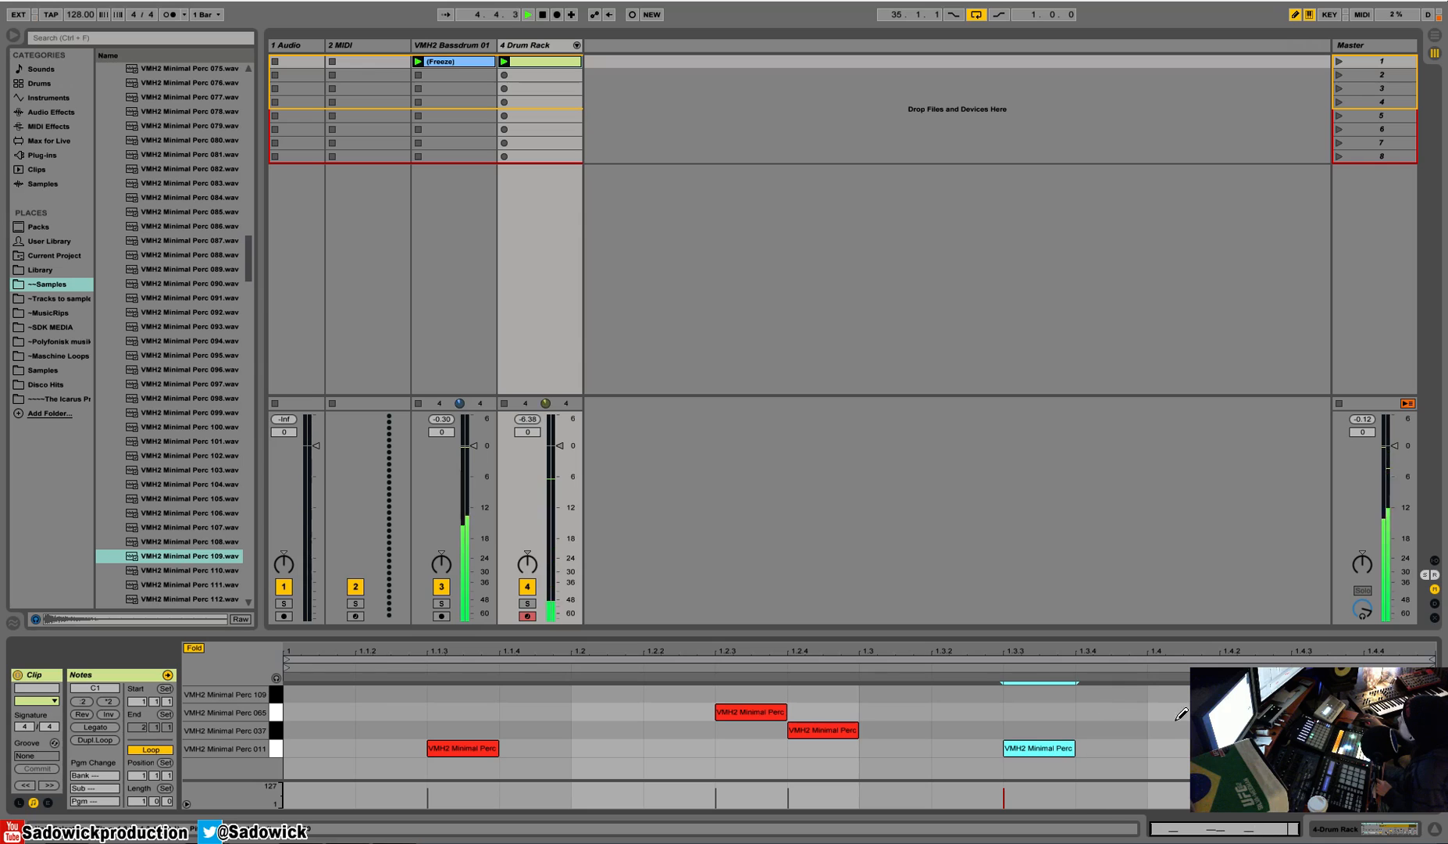
key("Delete")
left_click(1027, 694)
left_click(1027, 694)
left_click(1035, 749)
left_click(1328, 747)
left_click(1328, 748)
left_click_drag(1032, 742, 1045, 725)
left_click(1045, 724)
left_click(1039, 748)
left_click_drag(1038, 747, 1039, 711)
left_click(1041, 731)
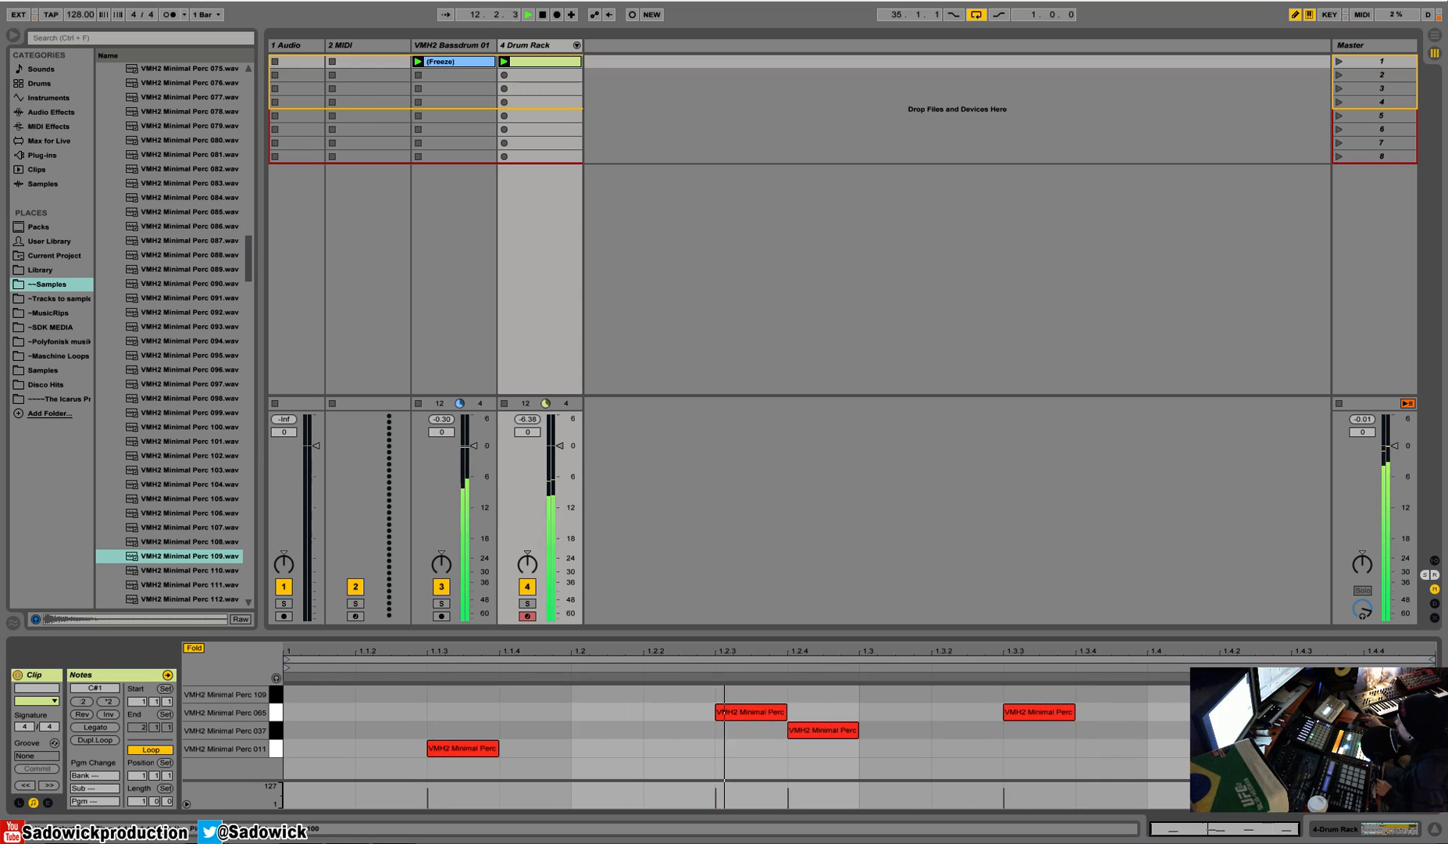
left_click(1039, 712)
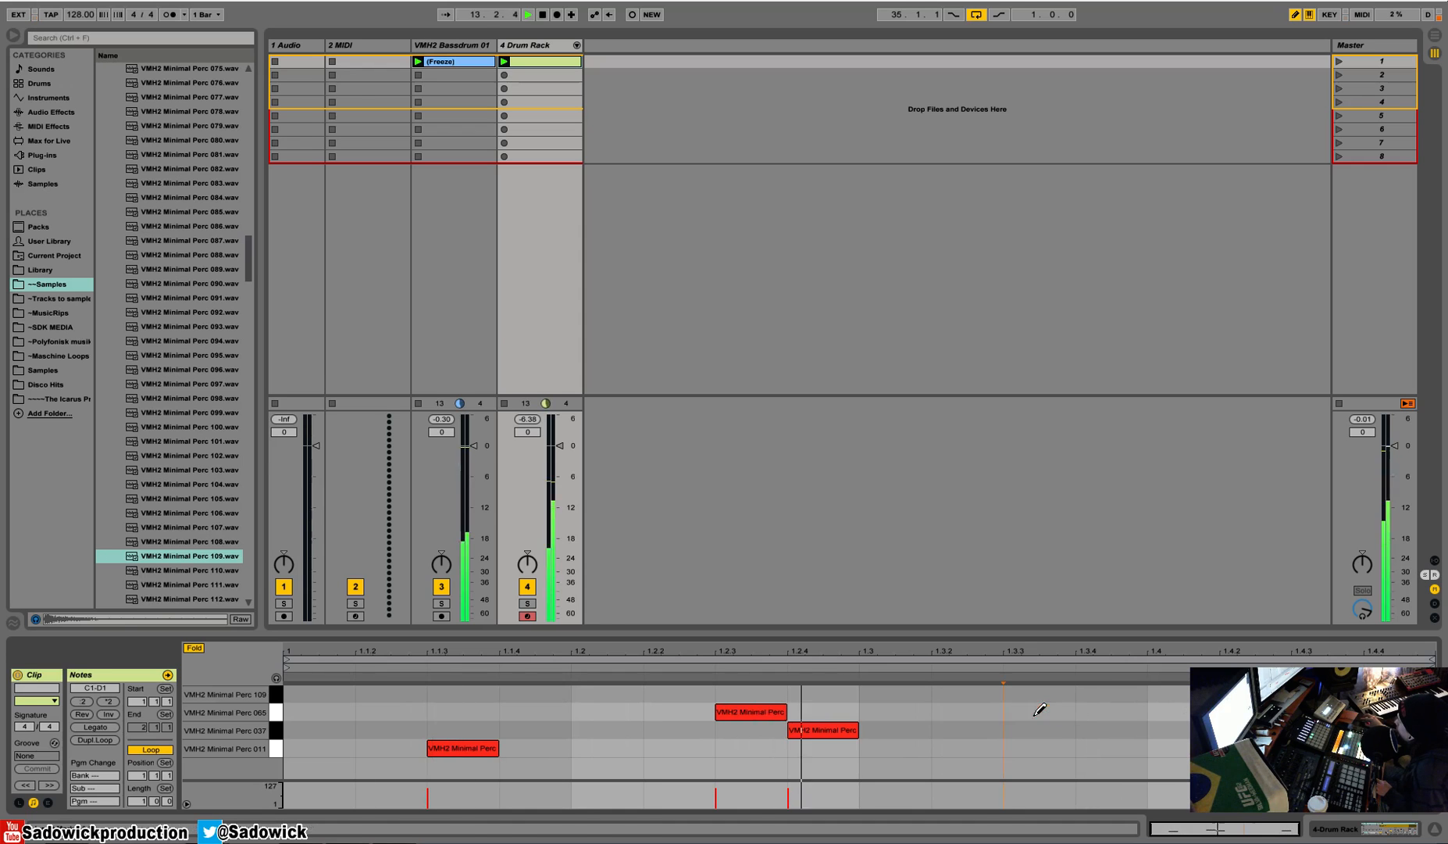
Stop playback and insert a new MIDI track after the Drum Rack track
left_click(1354, 832)
key("space")
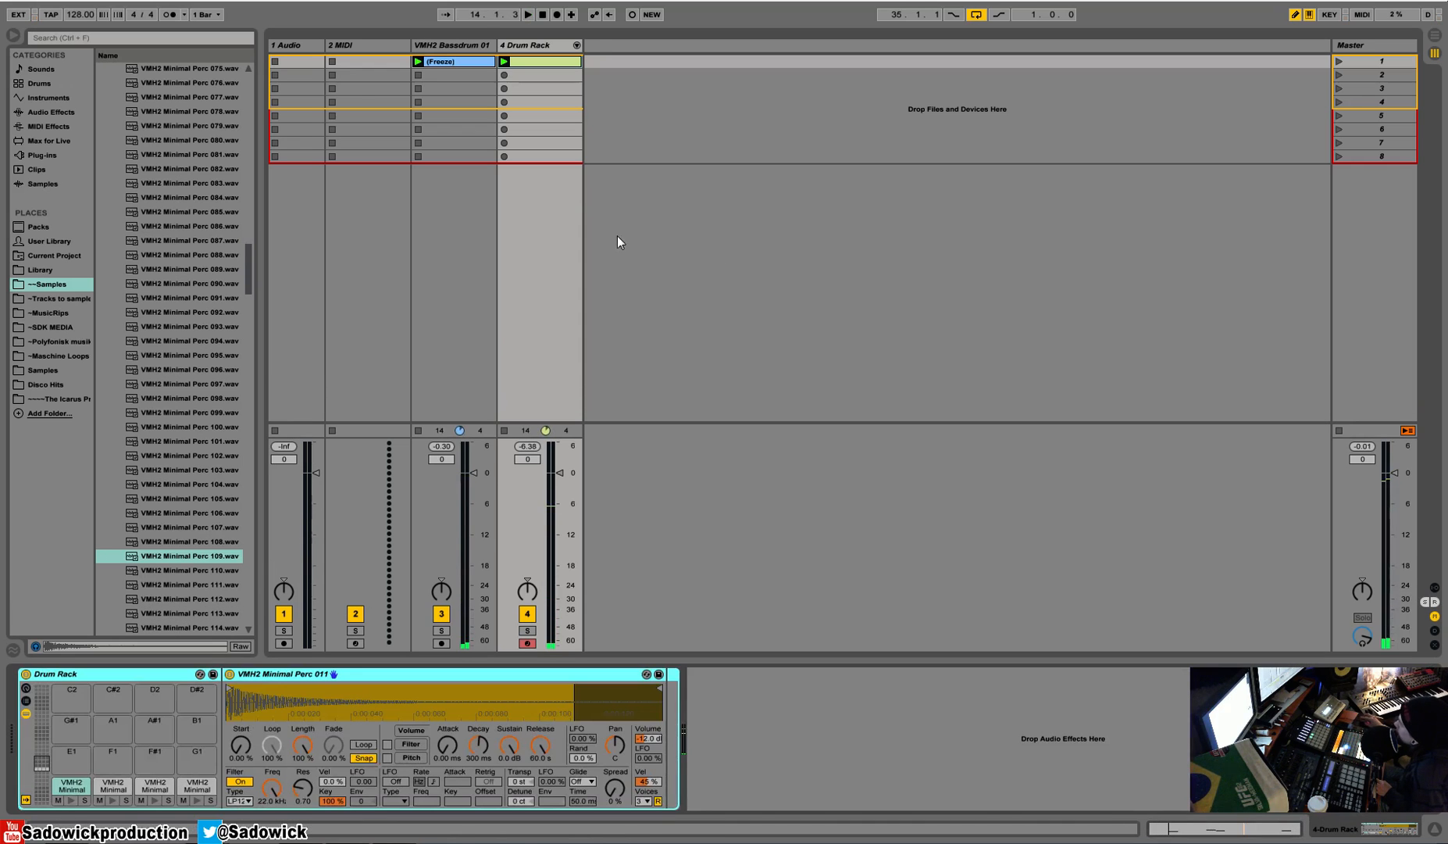
right_click(594, 60)
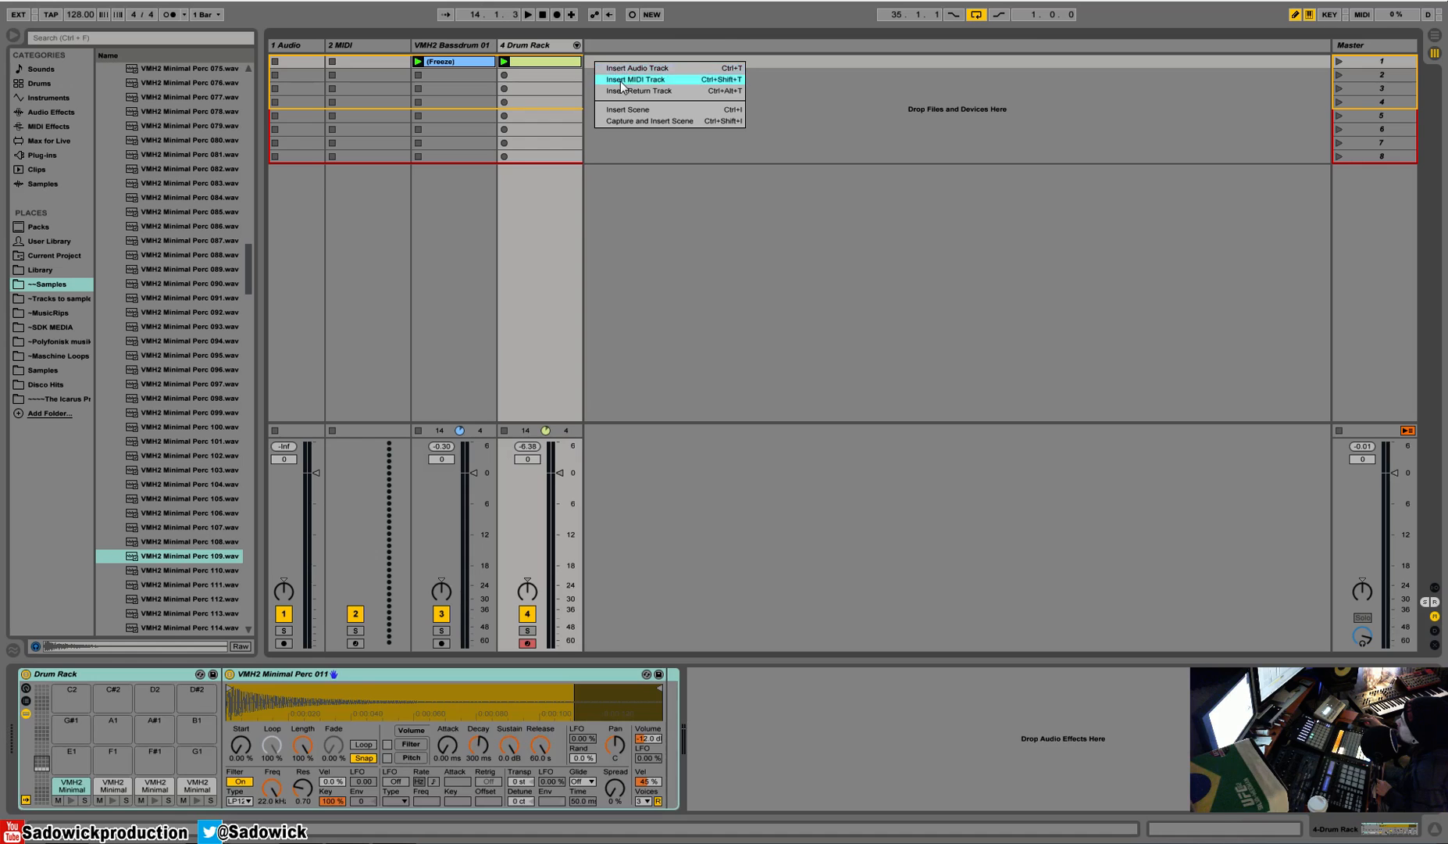
left_click(620, 81)
Collapse the VMH2 Percussion folder and expand the VMH2 Synth Cutz sample folder
left_click_drag(250, 257, 243, 132)
left_click(111, 497)
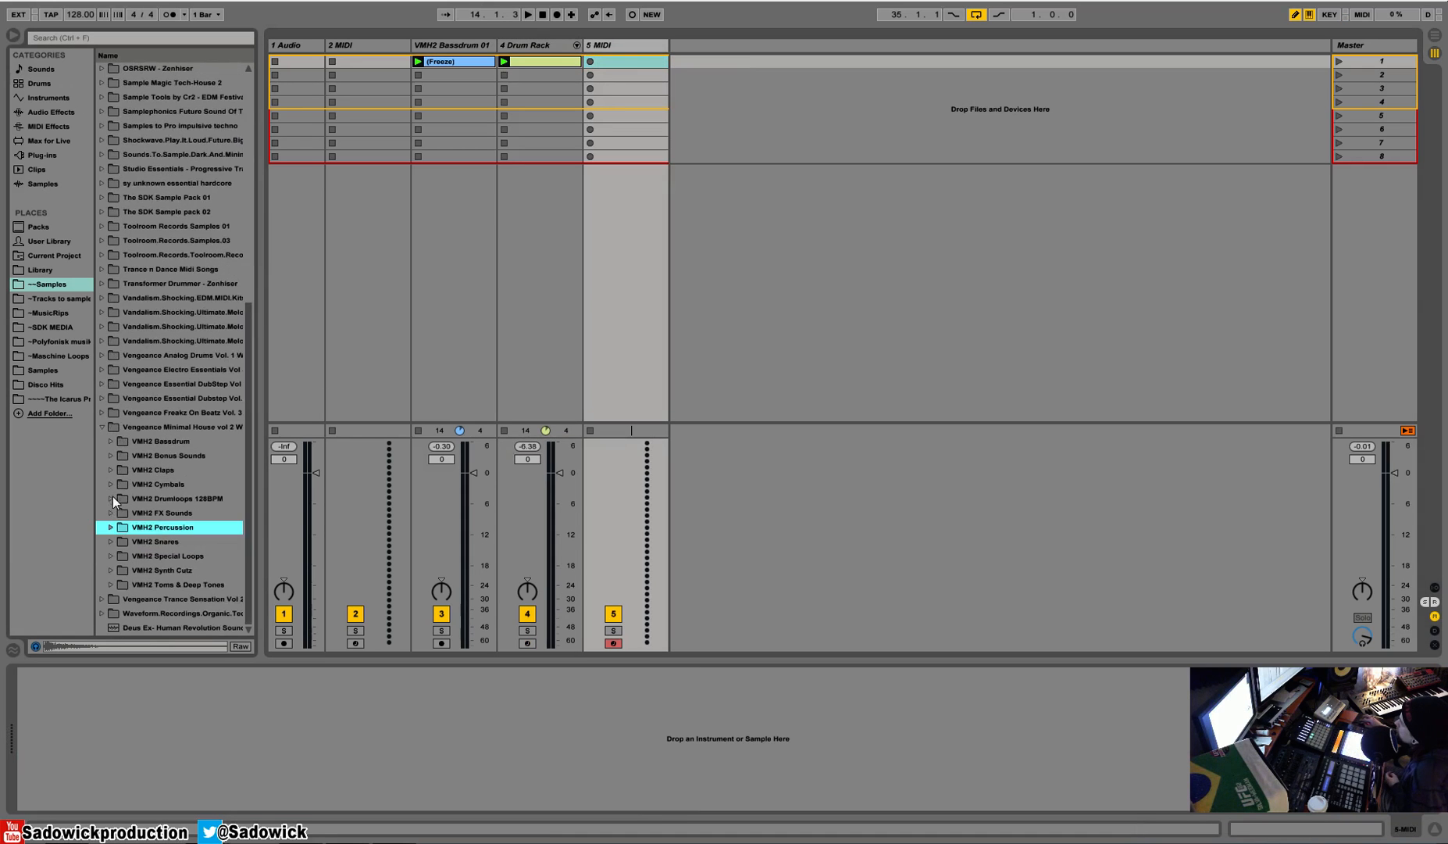
left_click(110, 570)
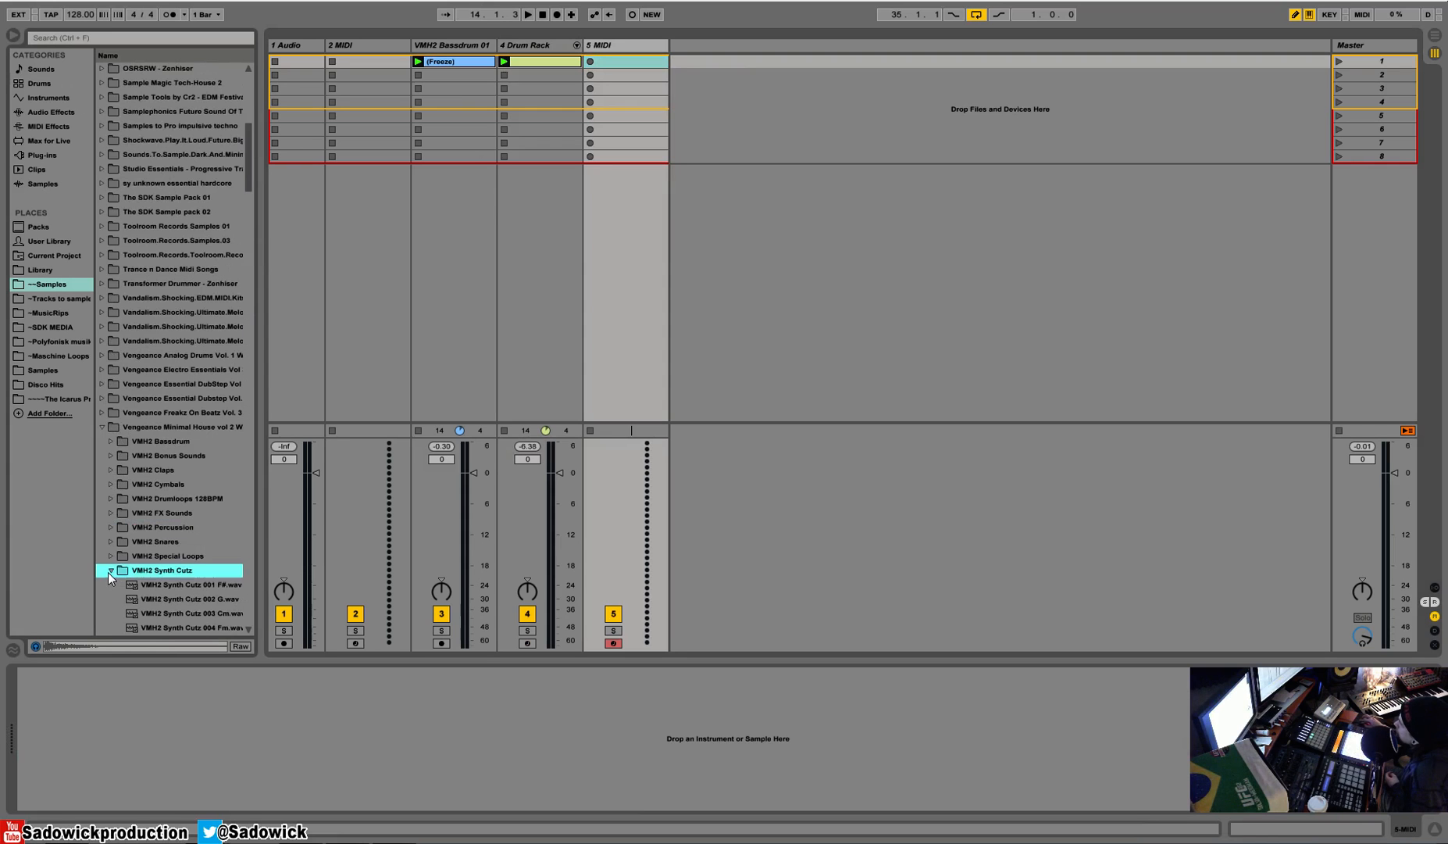
scroll(118, 562, "down", 5)
Audition Synth Cutz samples and load VMH2 Synth Cutz 029 Em onto the new MIDI track
left_click(149, 513)
left_click(167, 544)
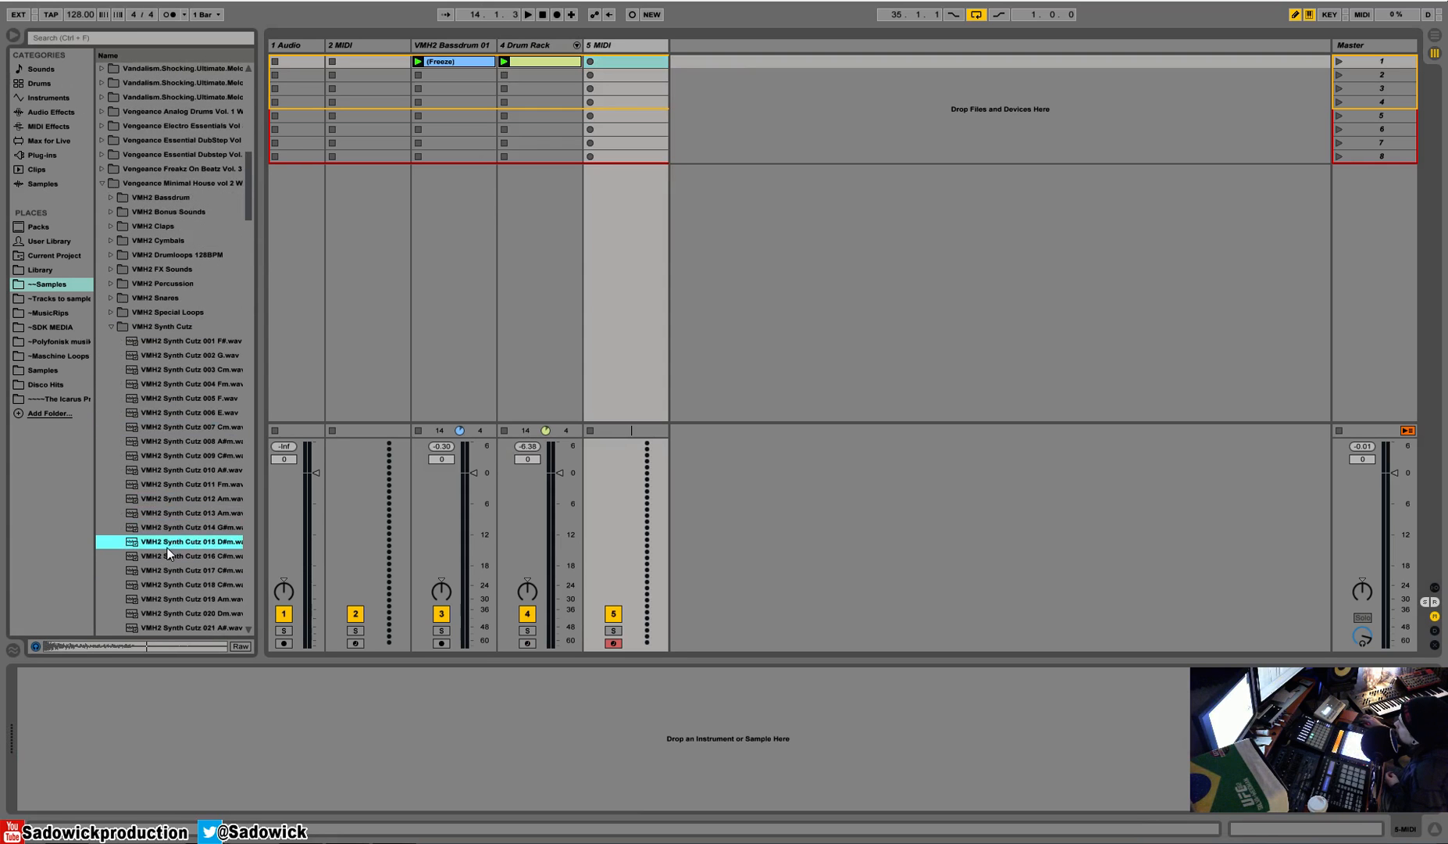
left_click(164, 555)
left_click(161, 571)
scroll(164, 566, "down", 4)
left_click(173, 529)
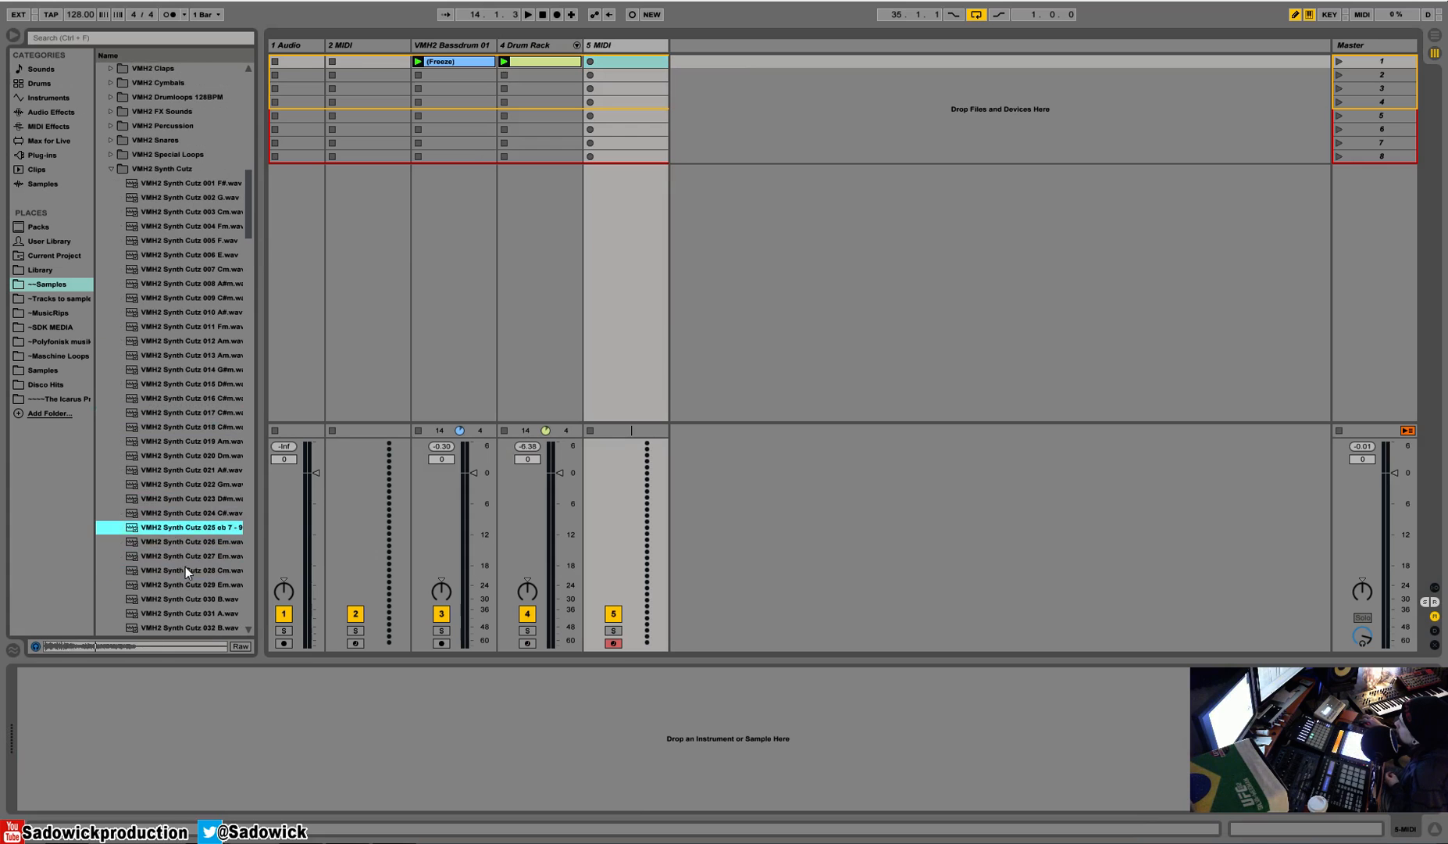
left_click(186, 569)
left_click(162, 585)
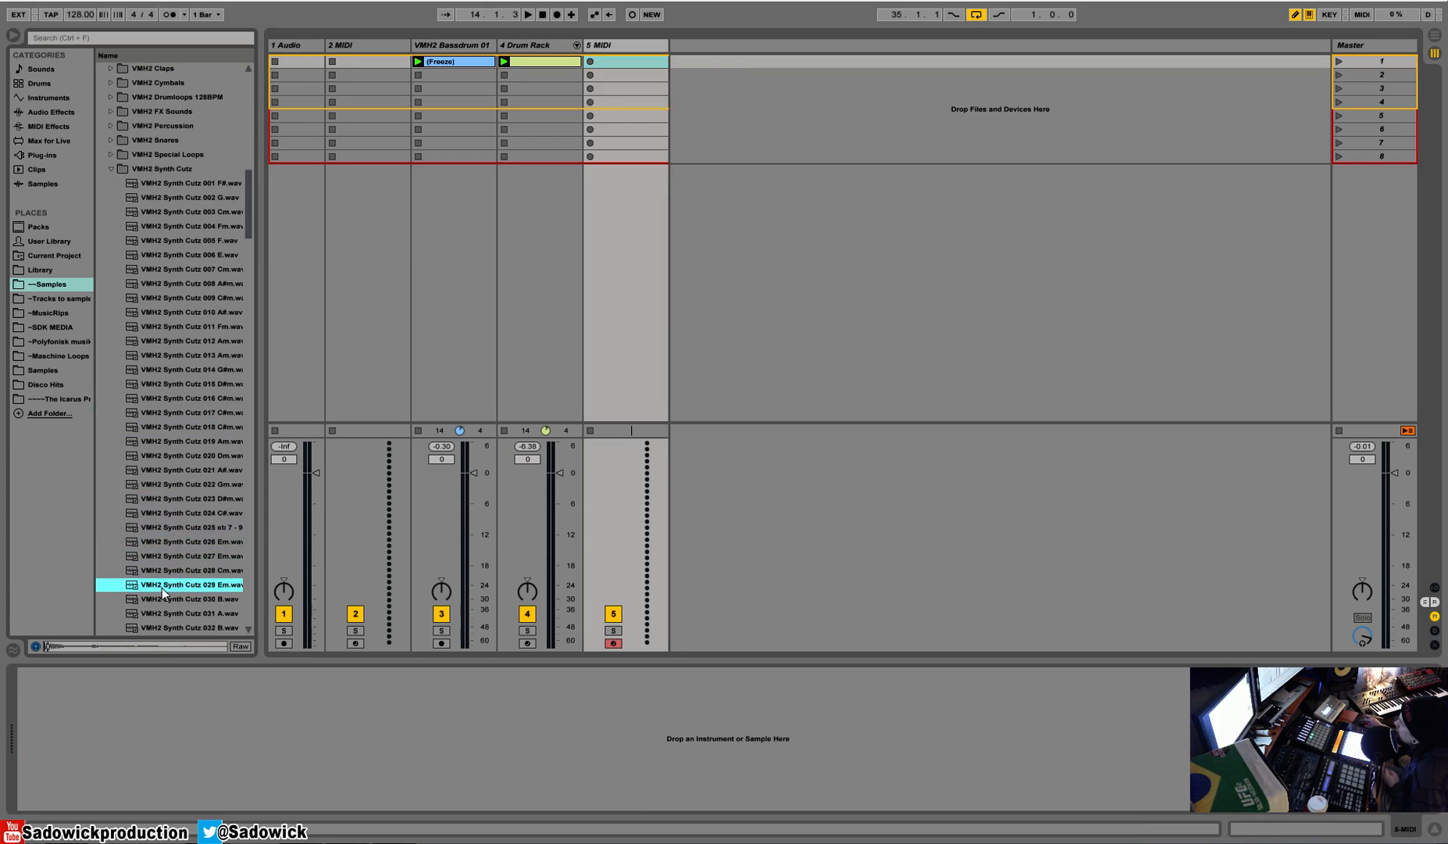
left_click_drag(161, 585, 161, 695)
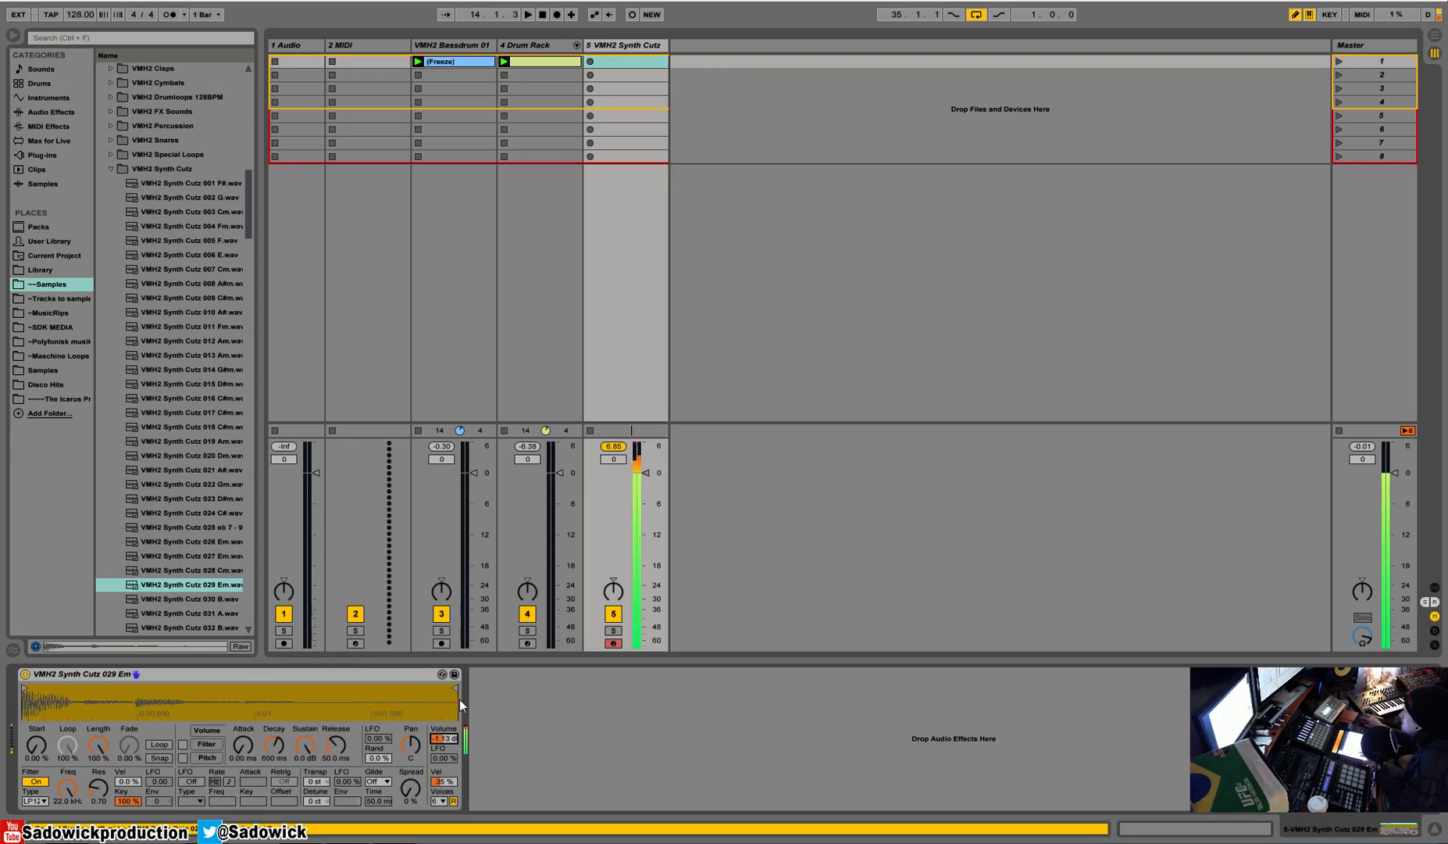
Lower the synth sample's volume to about -10 dB and draw C2 notes at 1.1.1 and 1.1.3 in a new clip in the track's first slot
left_click_drag(451, 736, 451, 734)
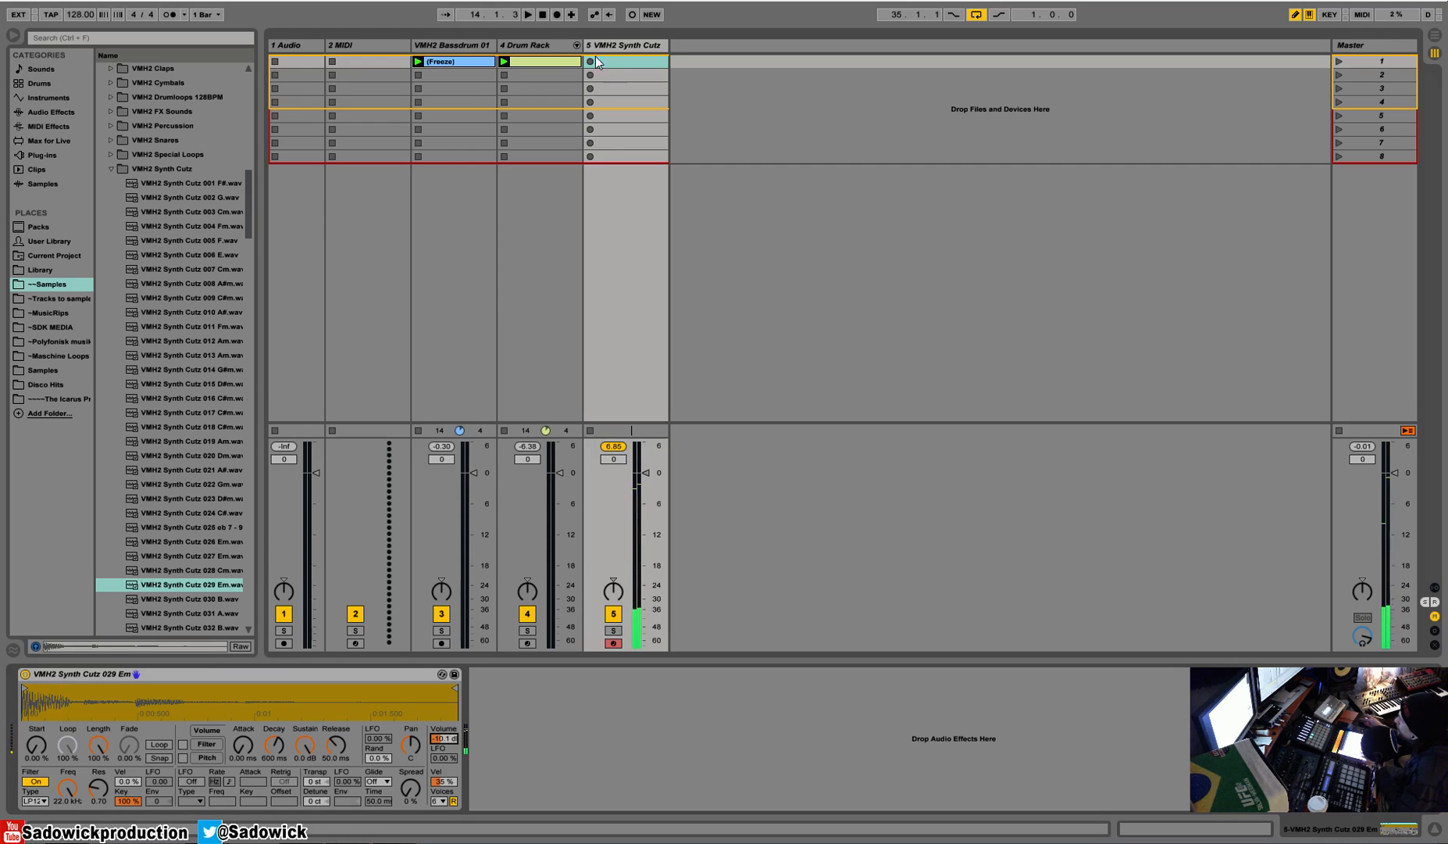
key("ctrl+shift+m")
mouse_move(193, 732)
left_mouse_down()
mouse_move(213, 731)
mouse_move(193, 731)
left_mouse_up()
left_click(278, 735)
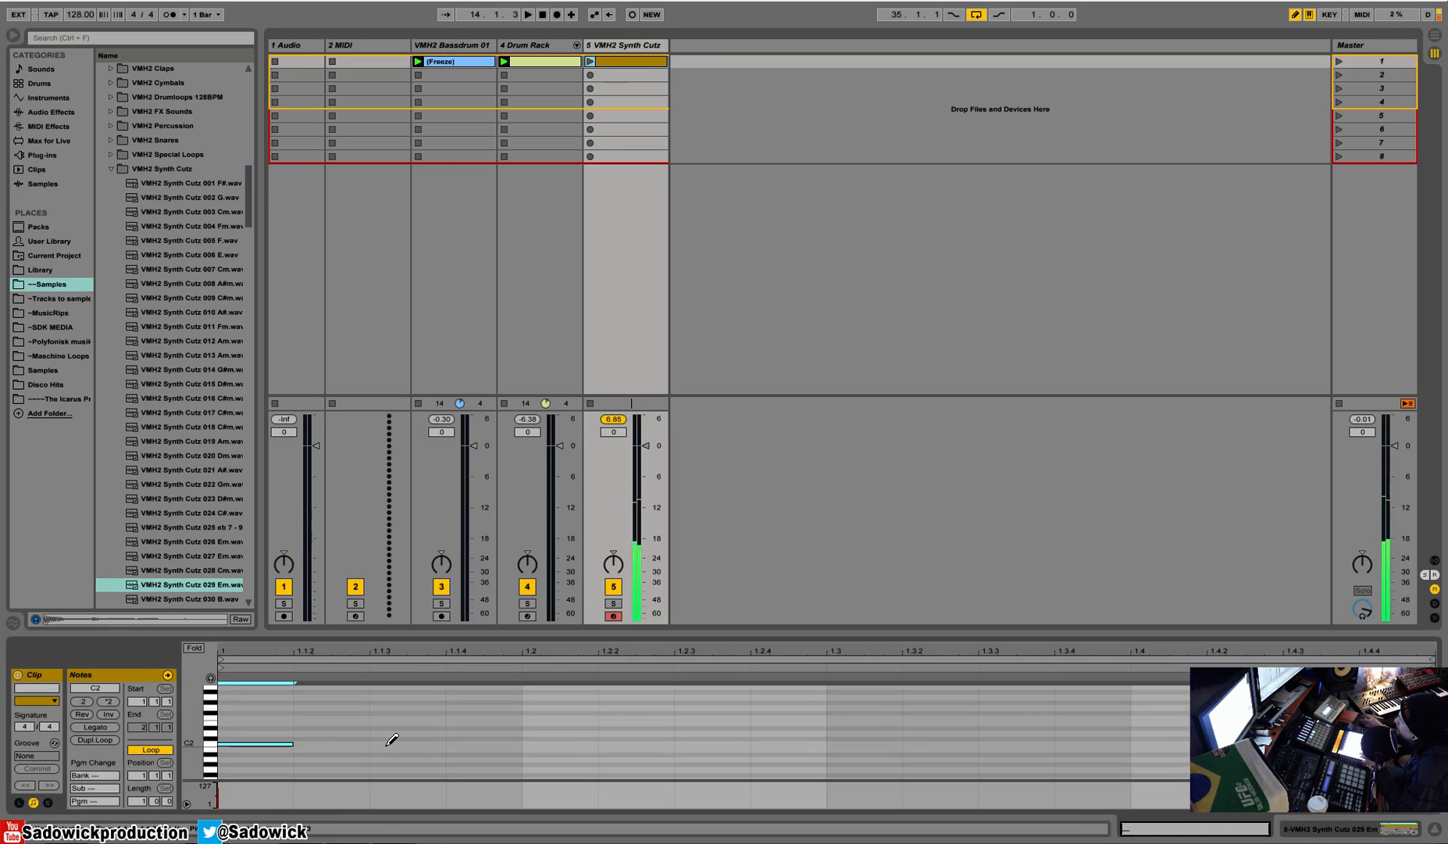
left_click(393, 741)
Launch scene 1, draw a D2 note at 1.2.3 in the synth clip, and stop the Drum Rack track's clip
key("space")
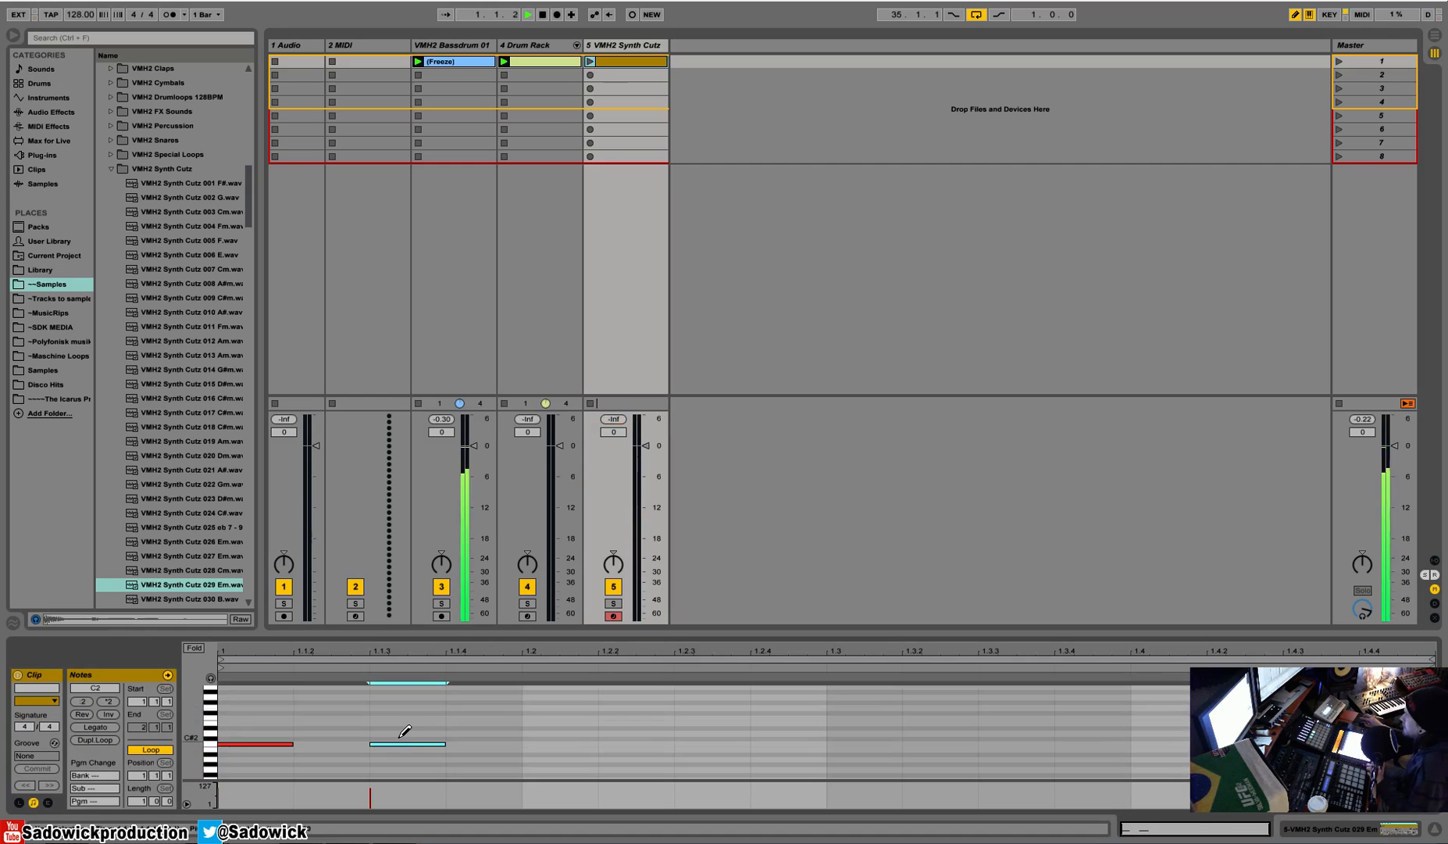
left_click(1340, 62)
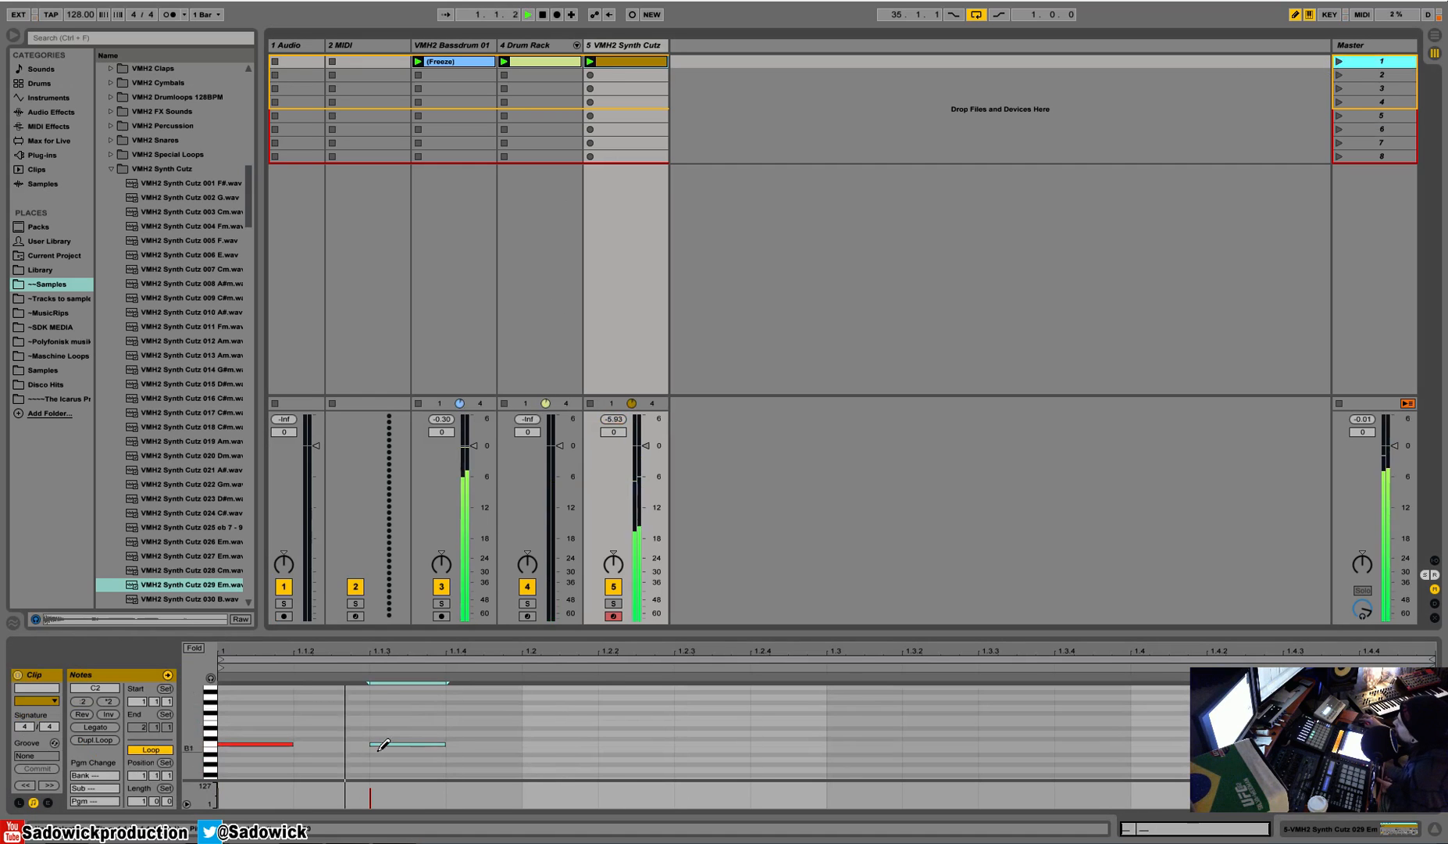
left_click(692, 733)
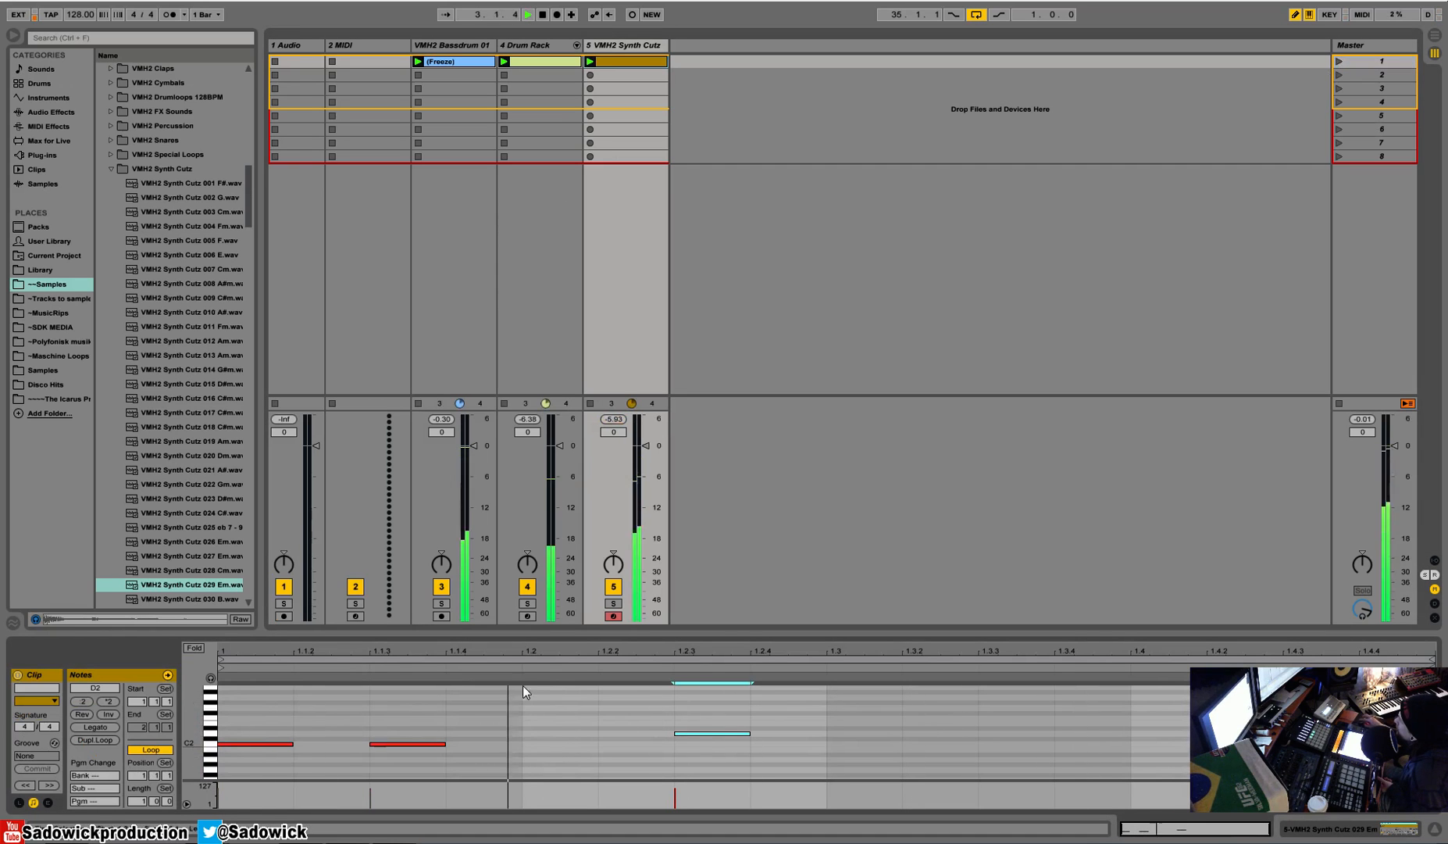
left_click(504, 403)
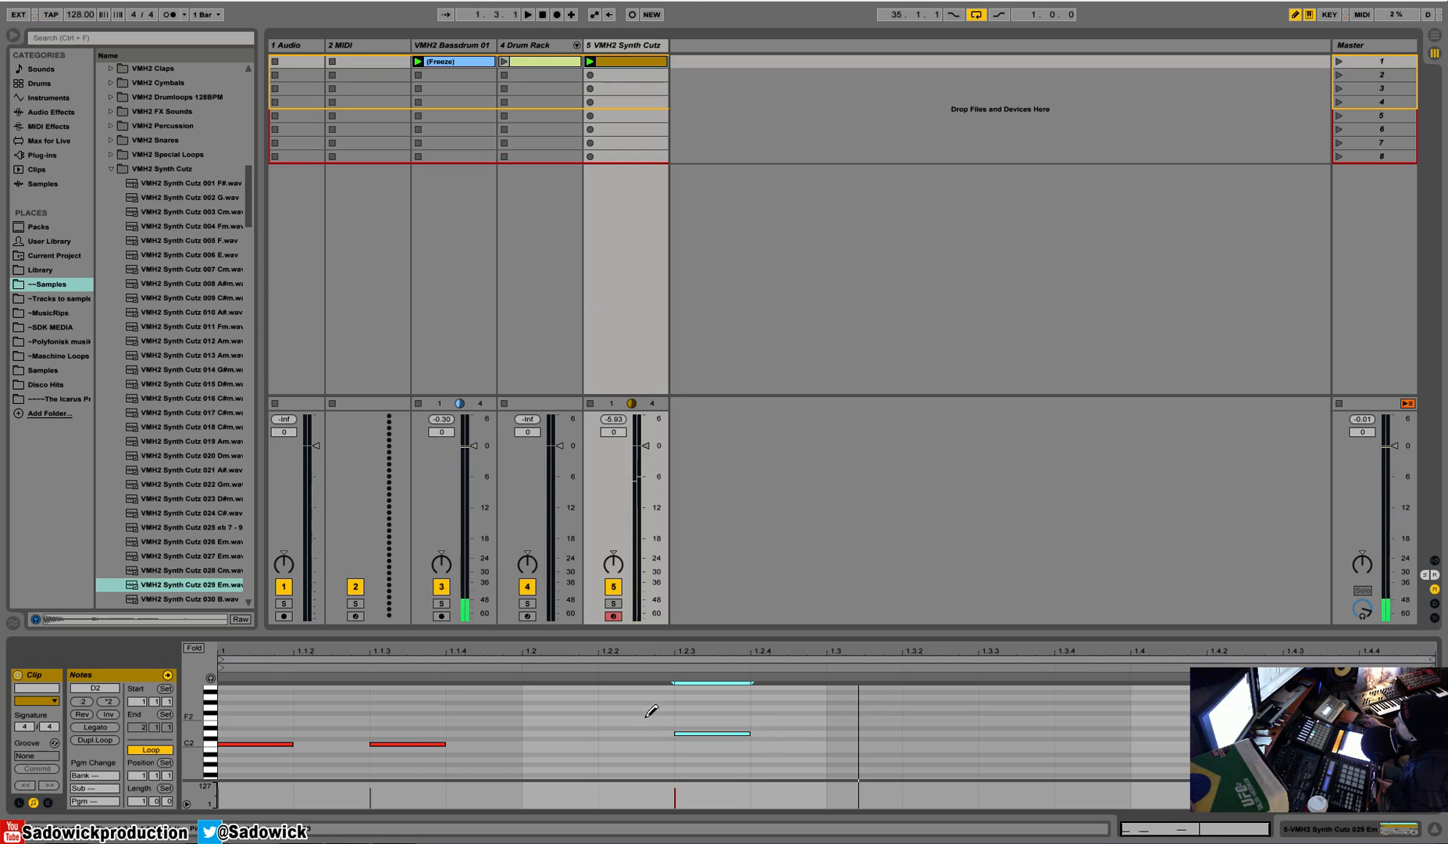
Rework the synth pattern with D#2 at 1.2.2, C2 at 1.2.3 and B1 at 1.3.4 while auditioning it
key("space")
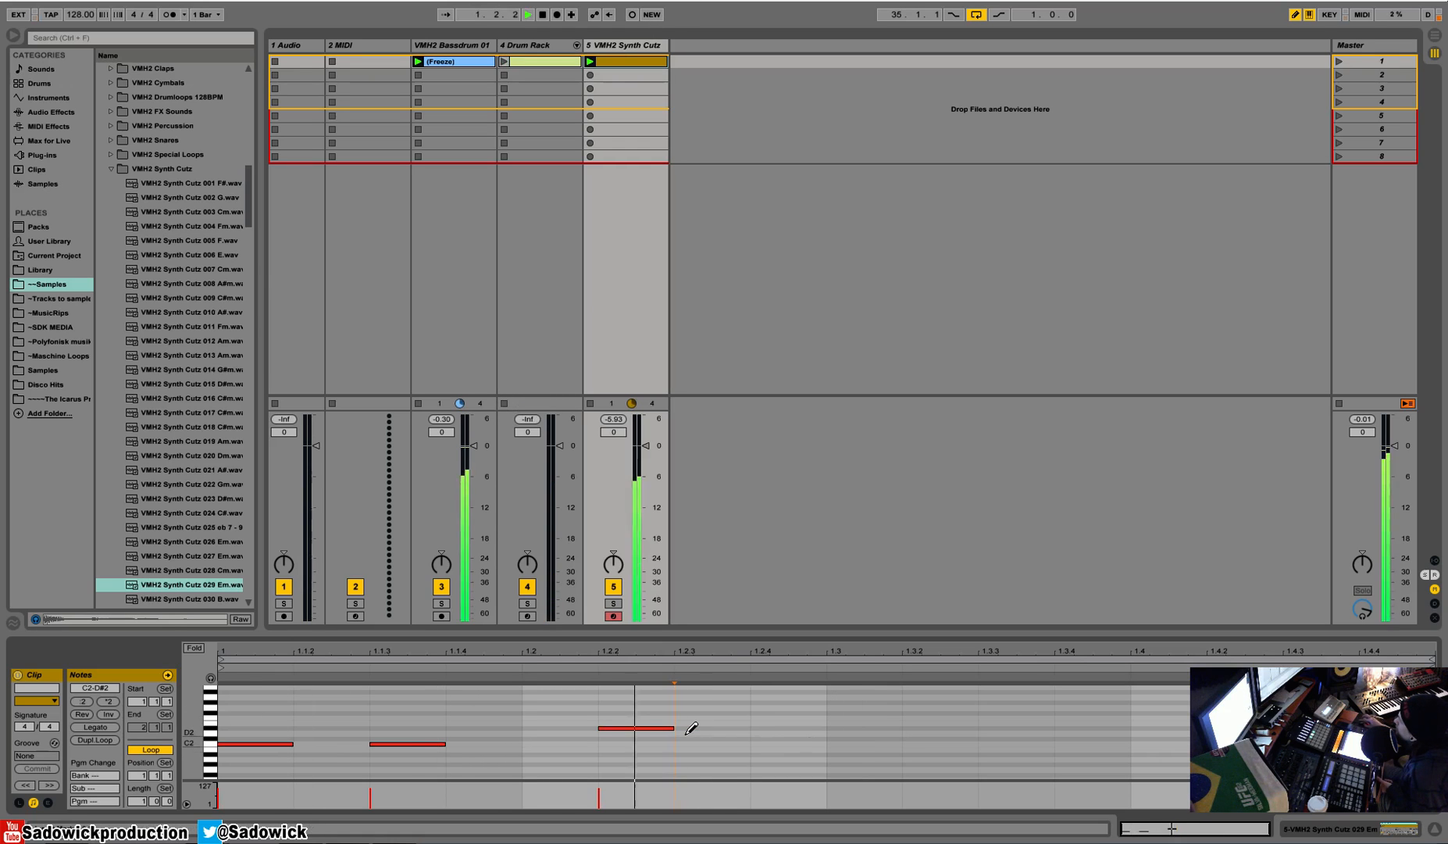
left_click(719, 737)
left_click(737, 742)
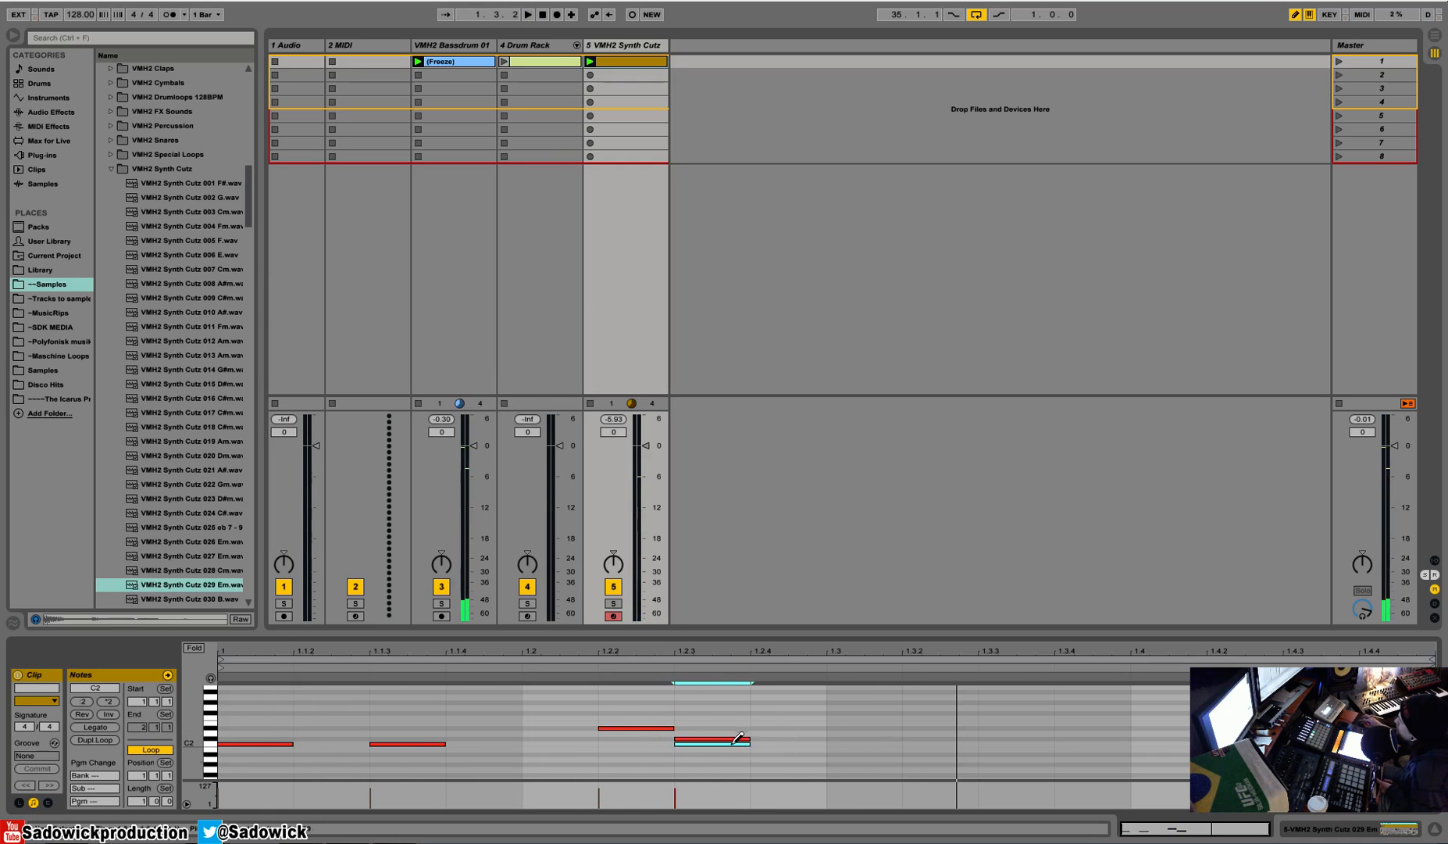
left_click(737, 738)
key("space")
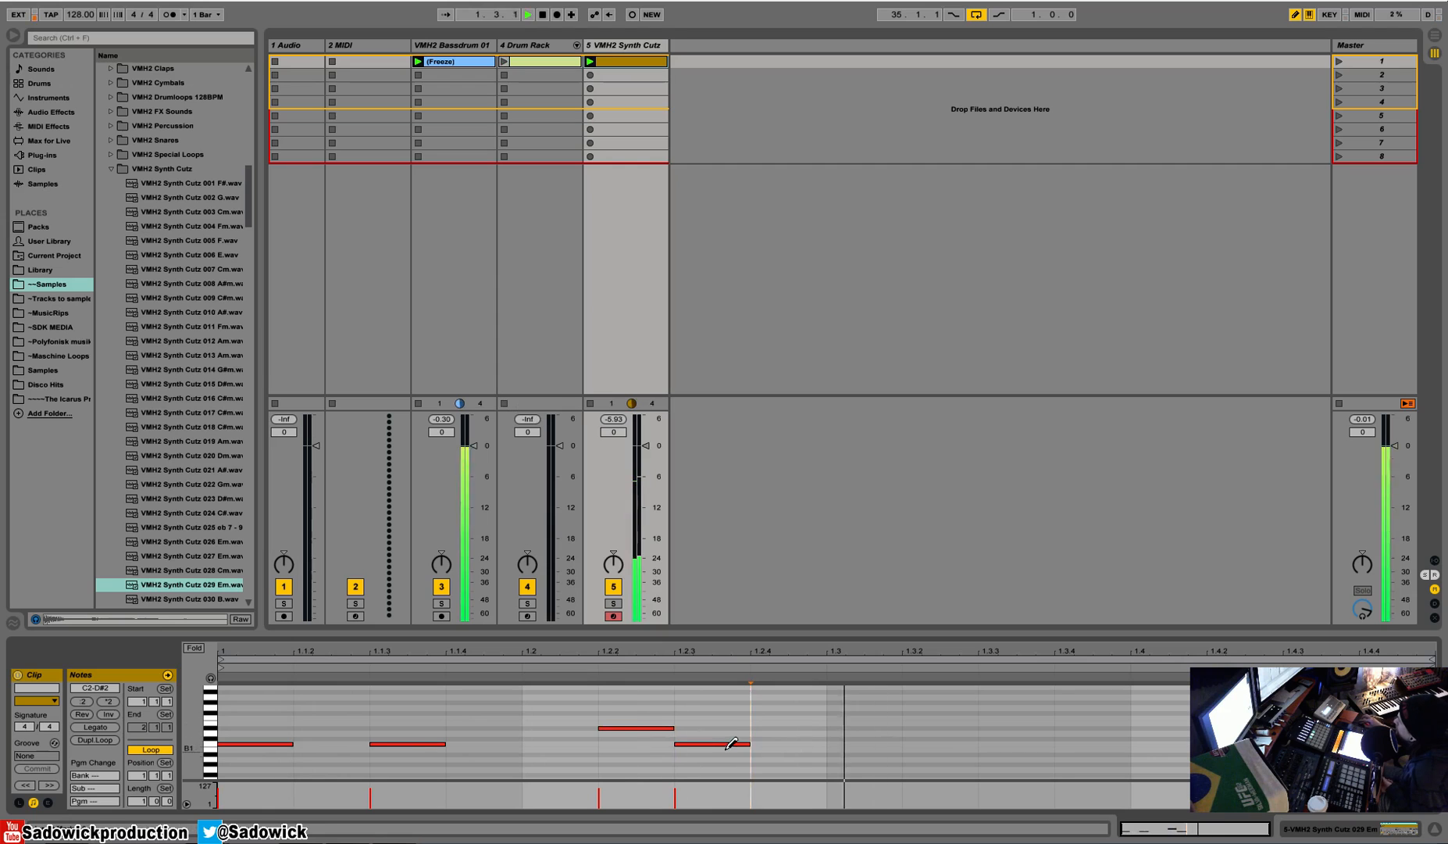
key("space")
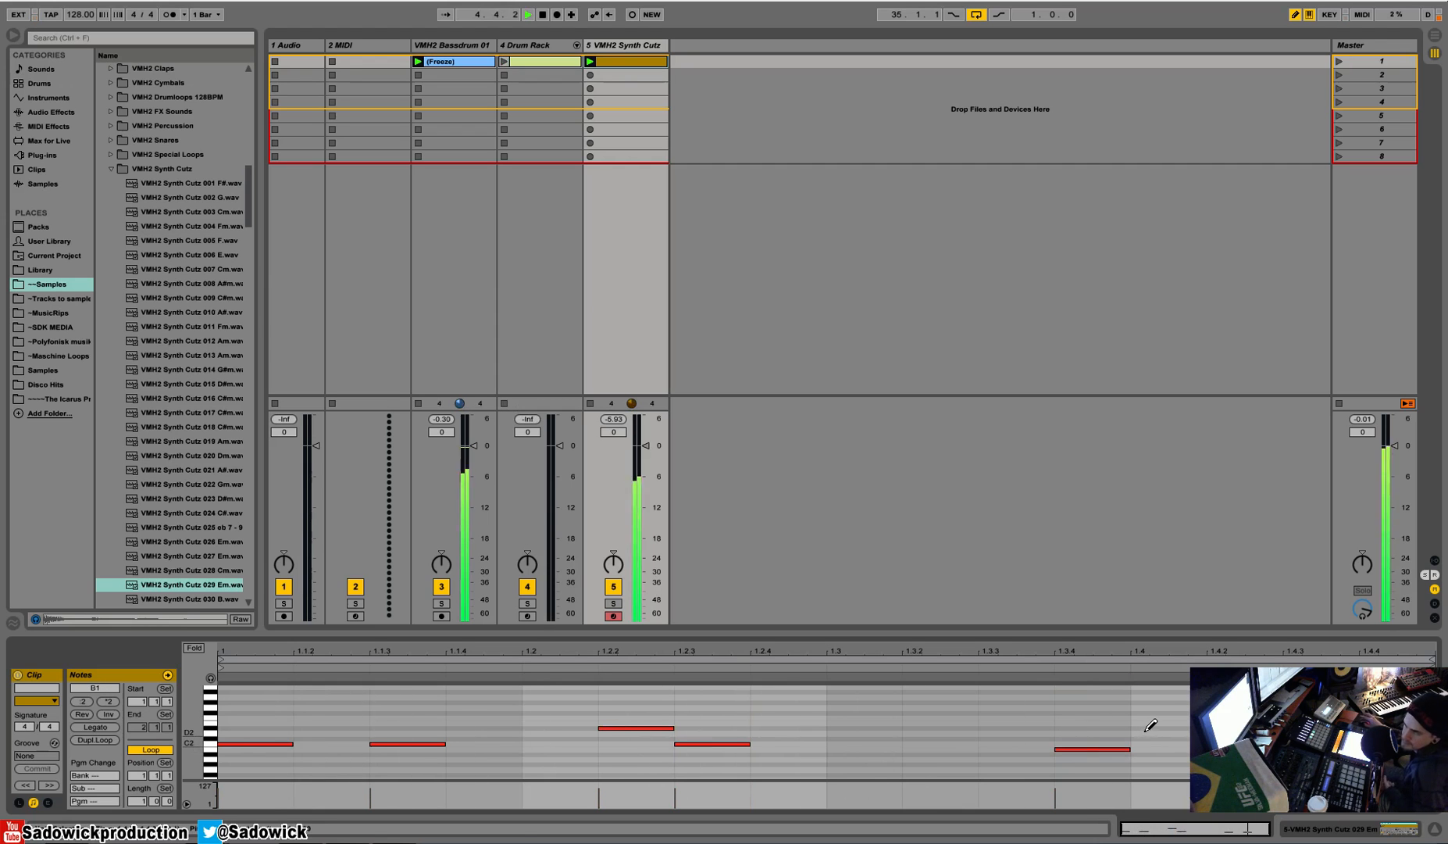
key("space")
Add EQ Eight after the synth track's sample instrument and collapse the instrument
left_click(1366, 829)
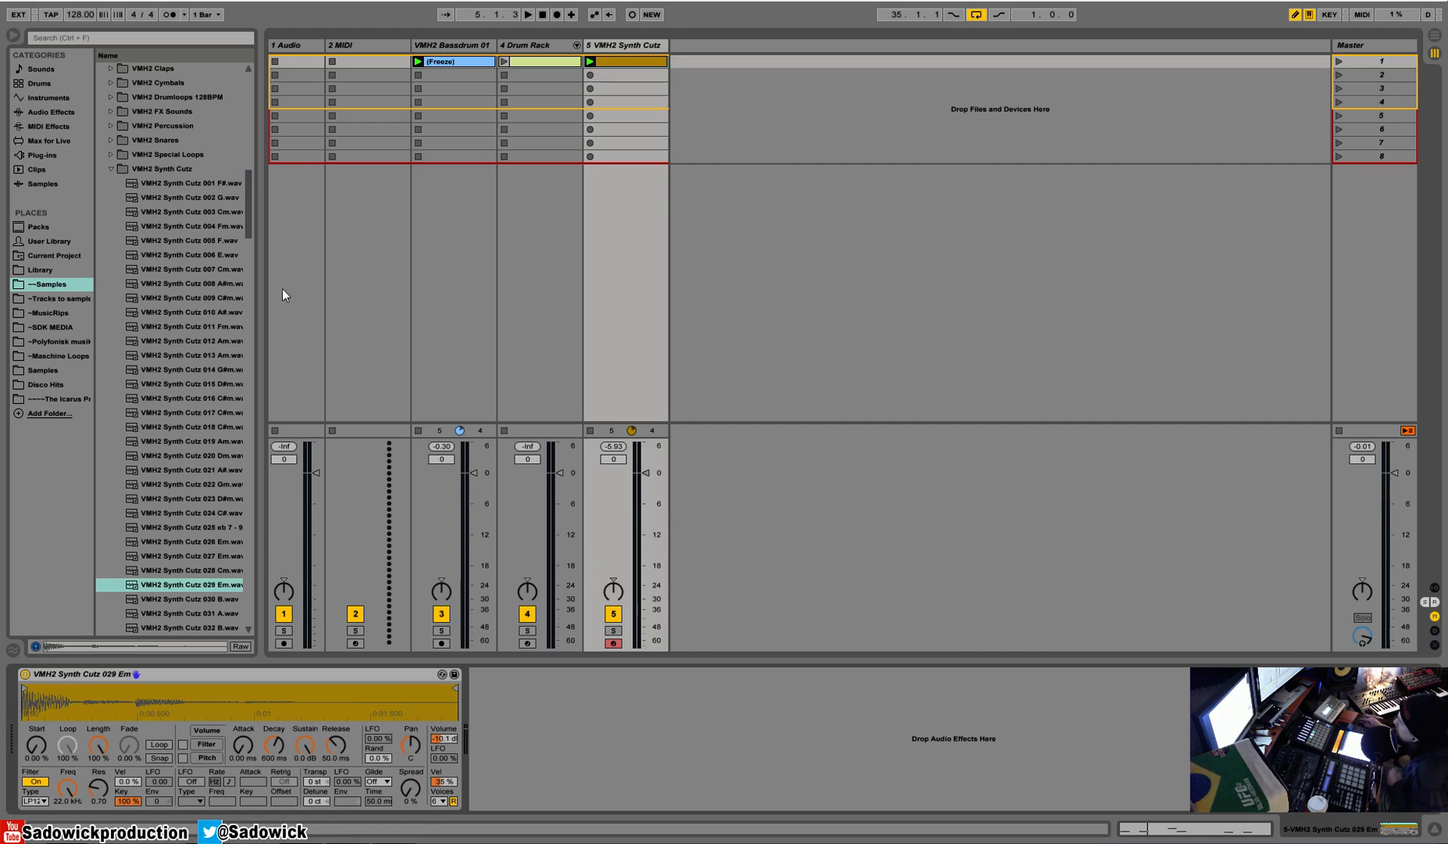
left_click(66, 97)
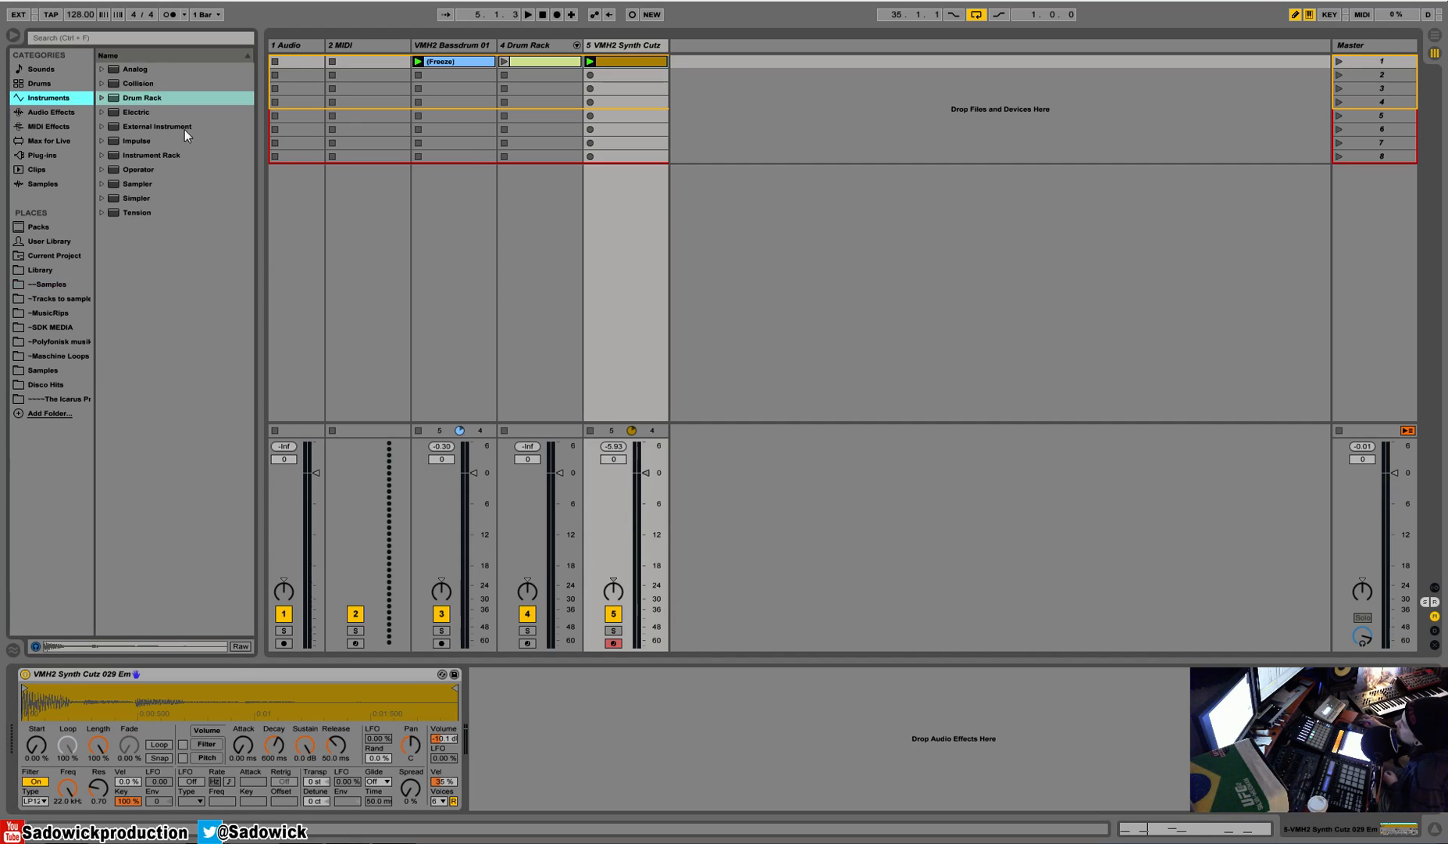
left_click(48, 114)
left_click(133, 211)
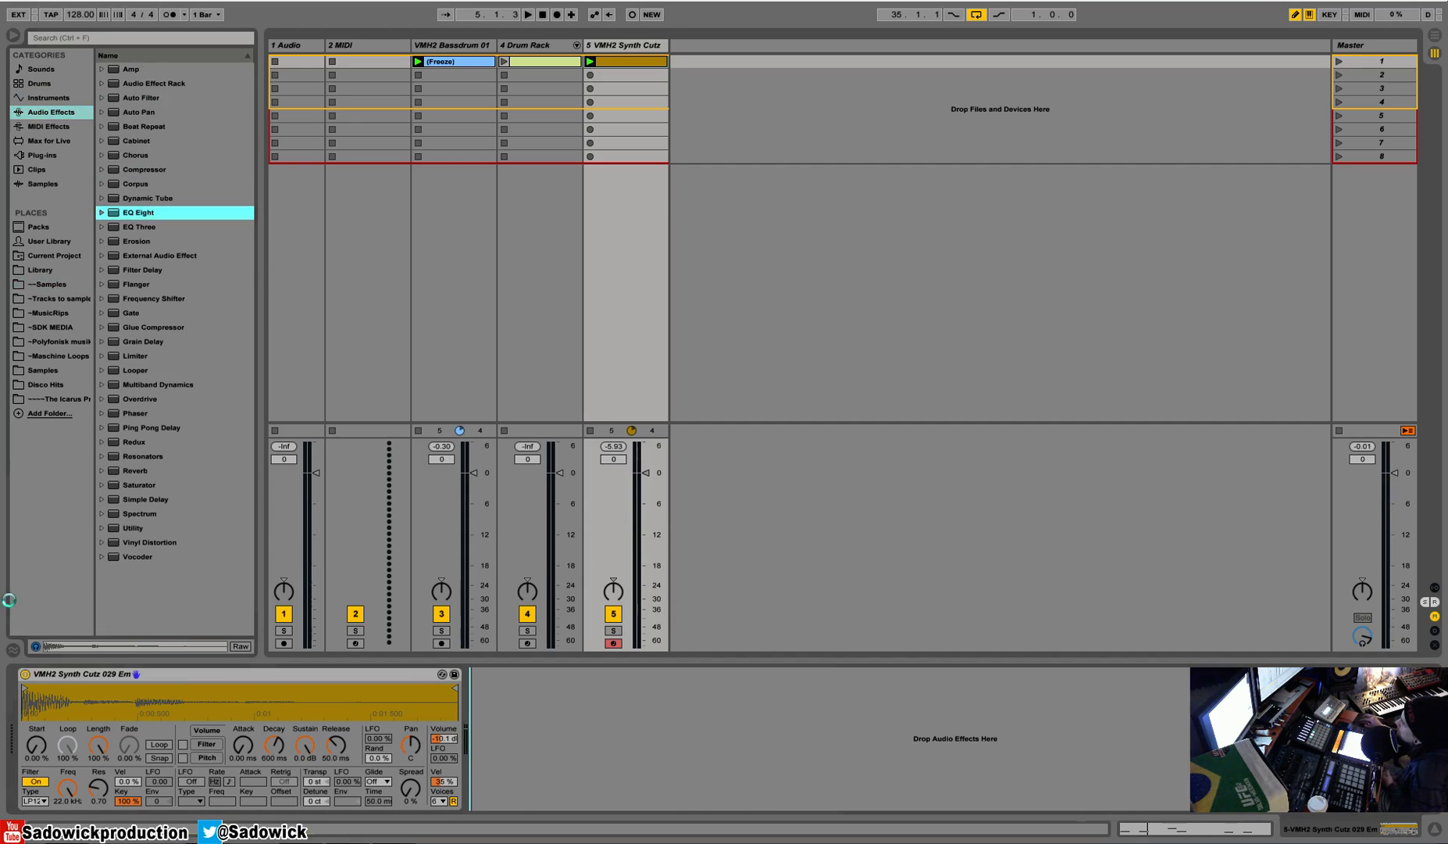
double_click(190, 675)
Cut EQ Eight band 5 by 5.83 dB at 224 Hz with a Q of 2.59 during playback
key("space")
left_click_drag(209, 732, 165, 749)
left_click_drag(59, 786, 60, 768)
key("space")
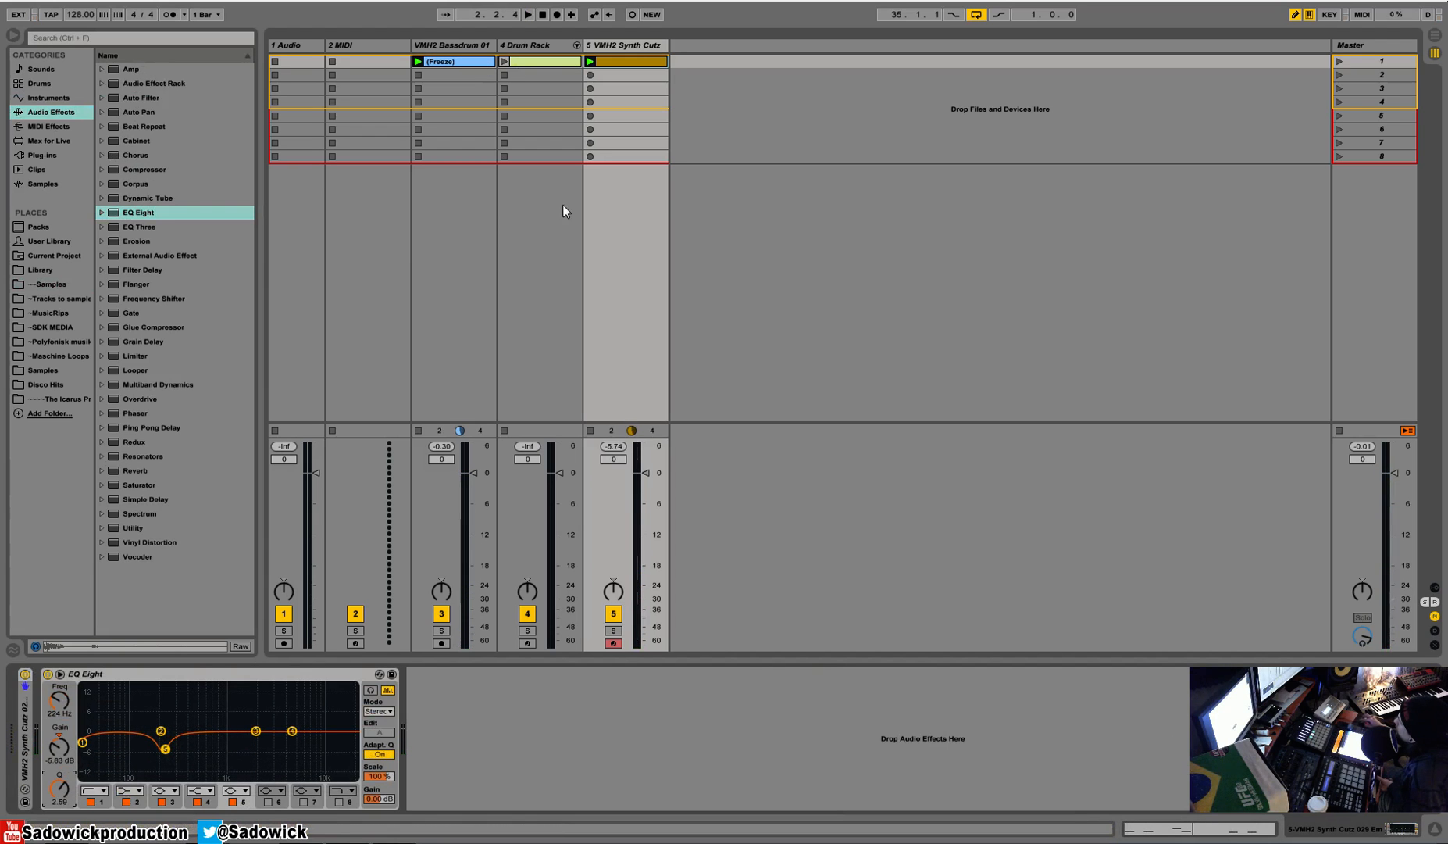
Add a Compressor after EQ Eight and enable its sidechain with VMH2 Bassdrum 011 G# as the source
left_click(131, 170)
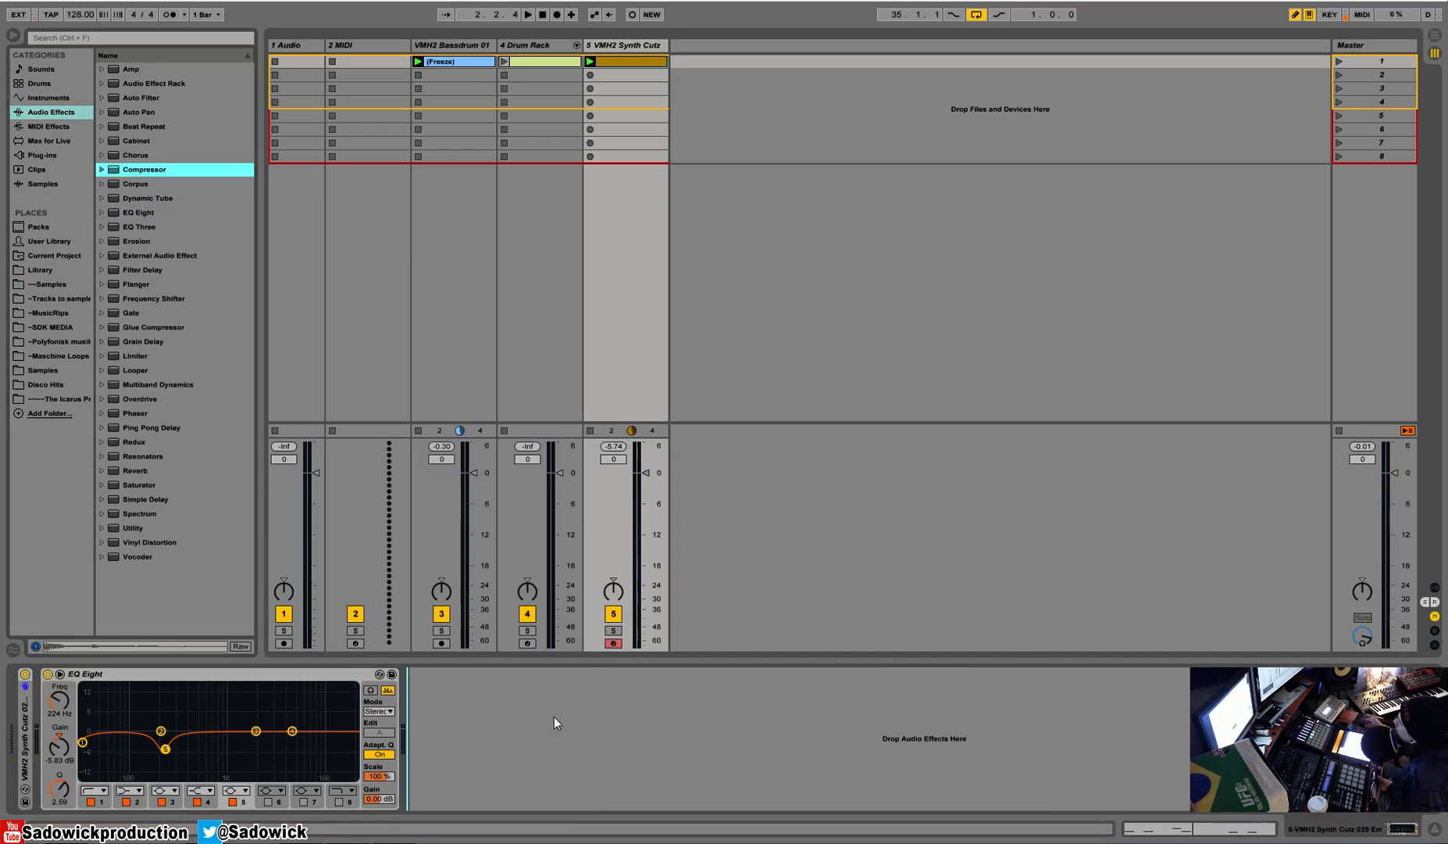
left_click_drag(556, 722, 556, 723)
left_click(427, 674)
left_click(437, 711)
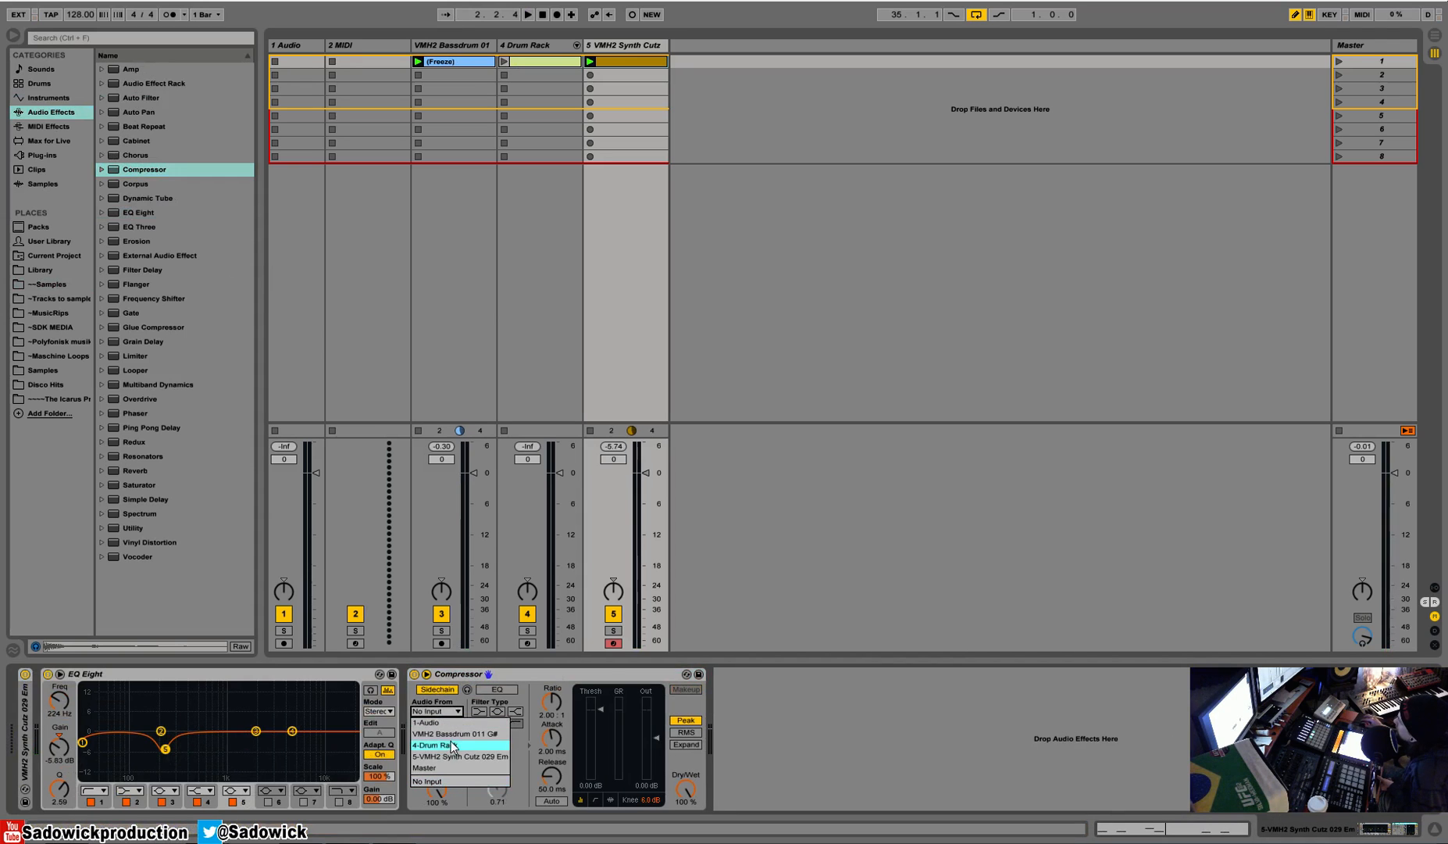
left_click(456, 735)
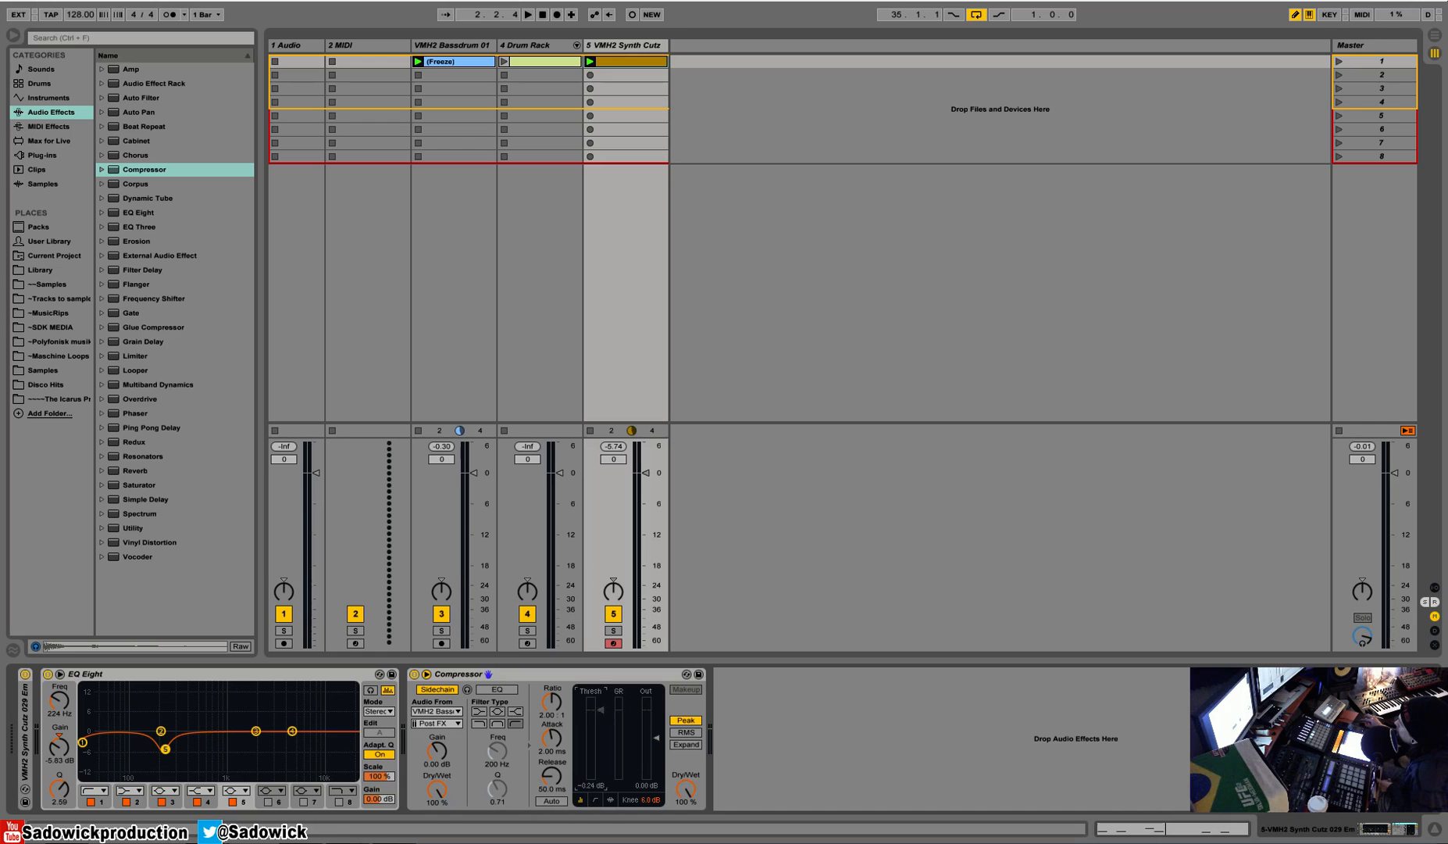
Enable the synth Compressor's sidechain EQ and set its threshold to -17.1 dB and ratio to 5.04:1 while auditioning the sidechain
key("space")
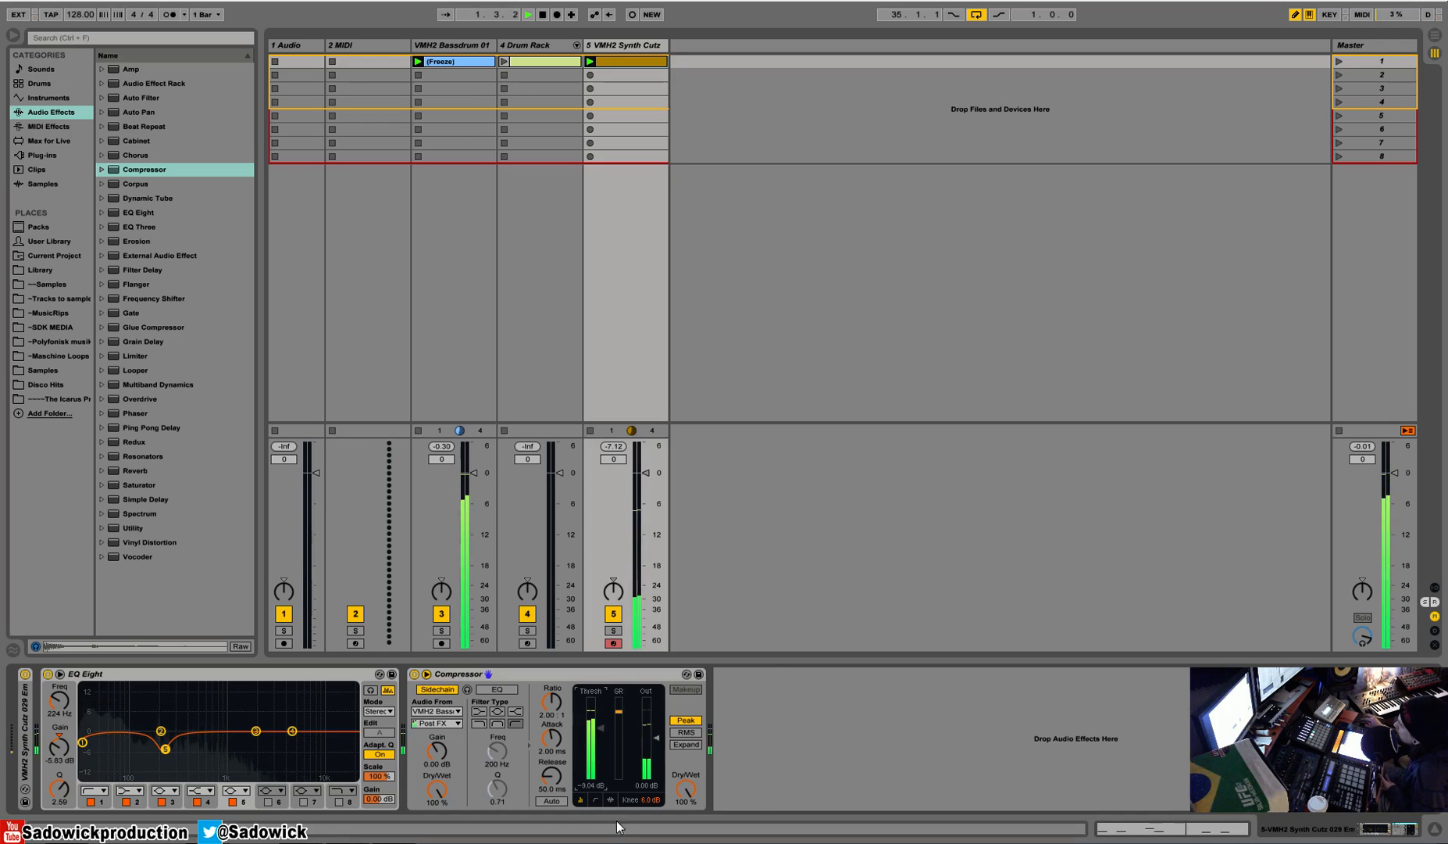
left_click(612, 800)
key("space")
left_click(497, 689)
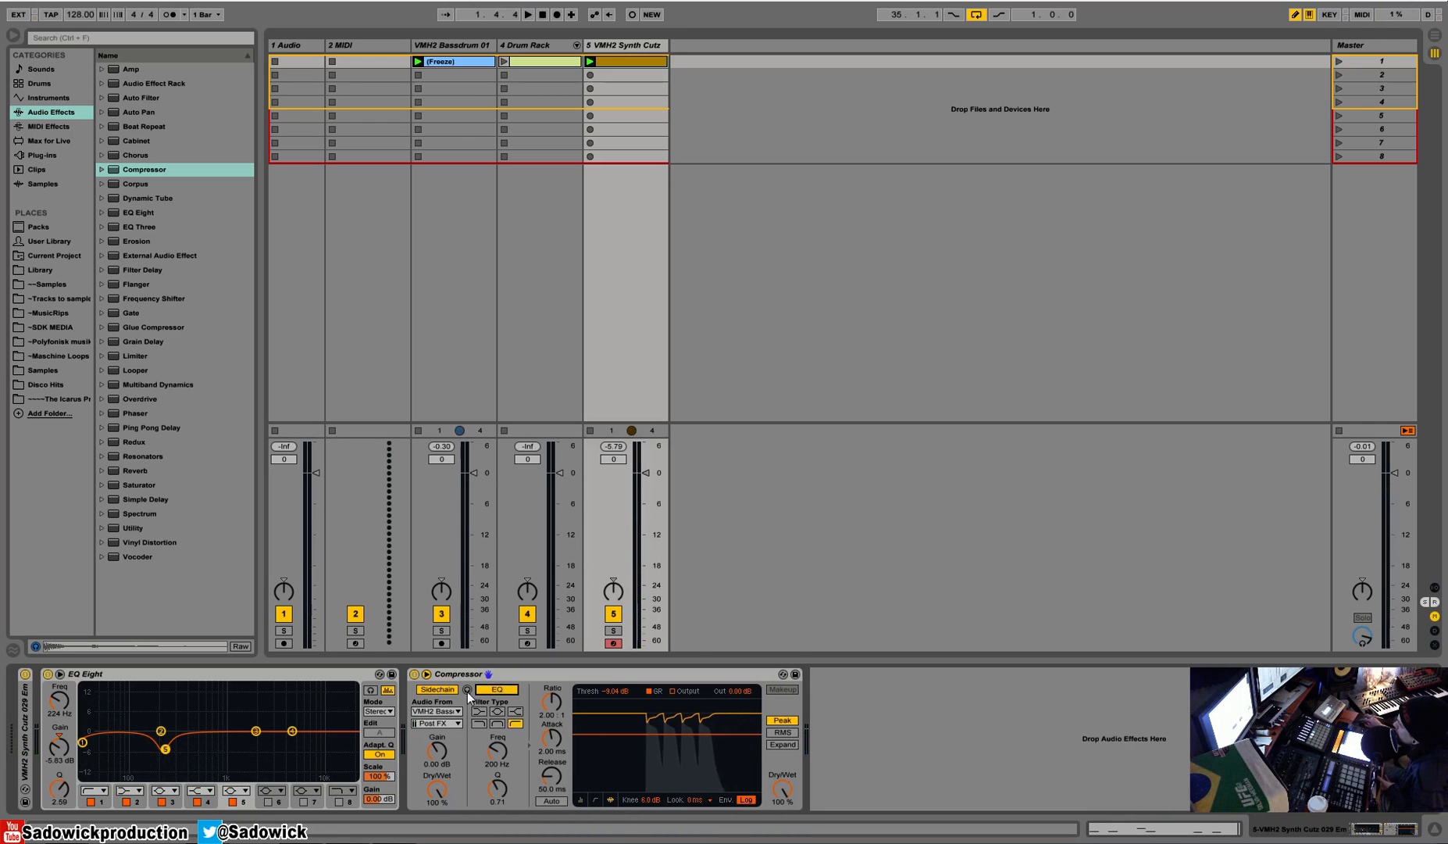
left_click(467, 690)
left_click_drag(580, 734, 580, 753)
key("space")
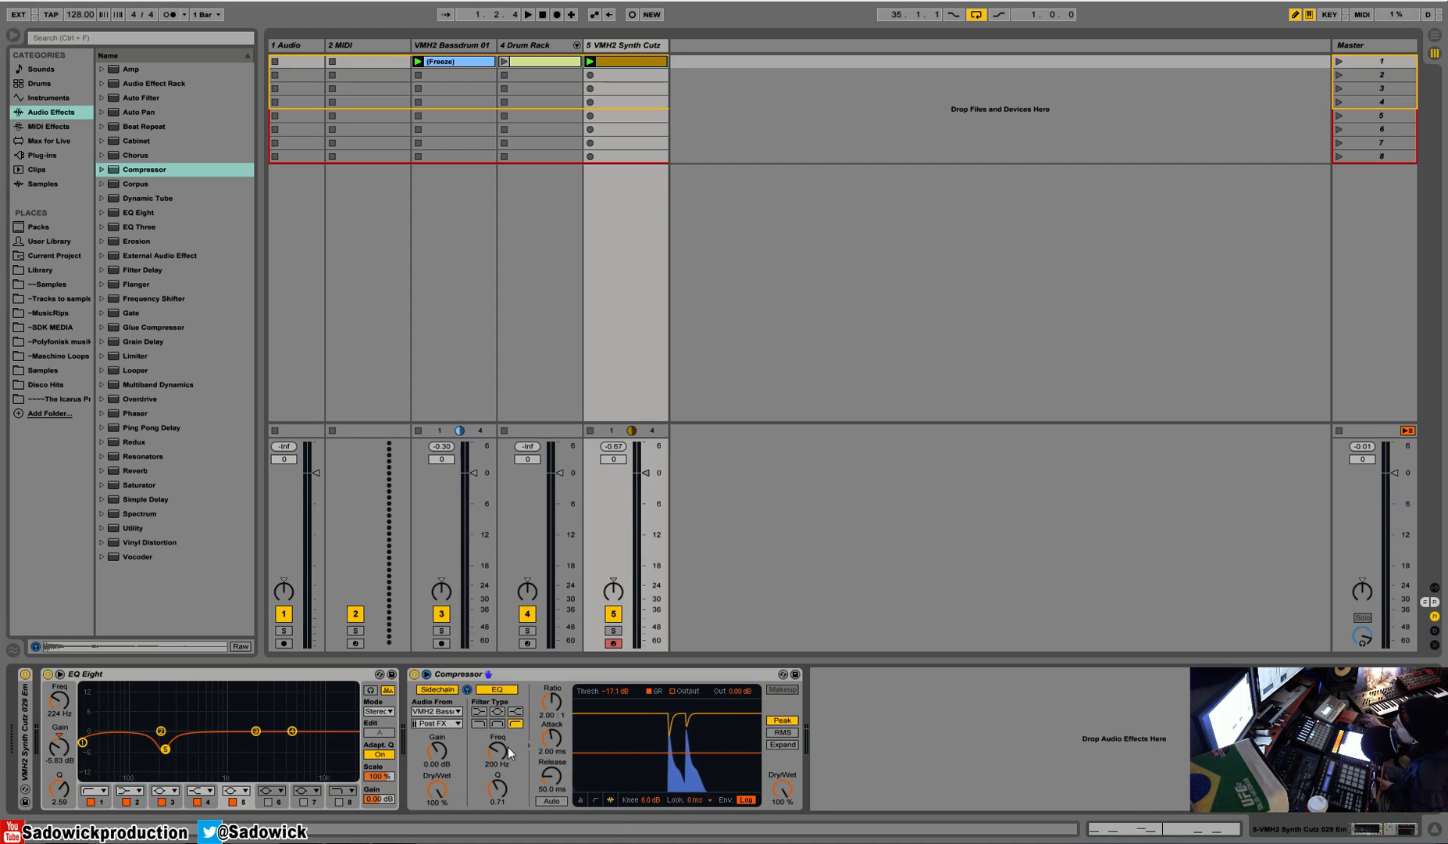
key("space")
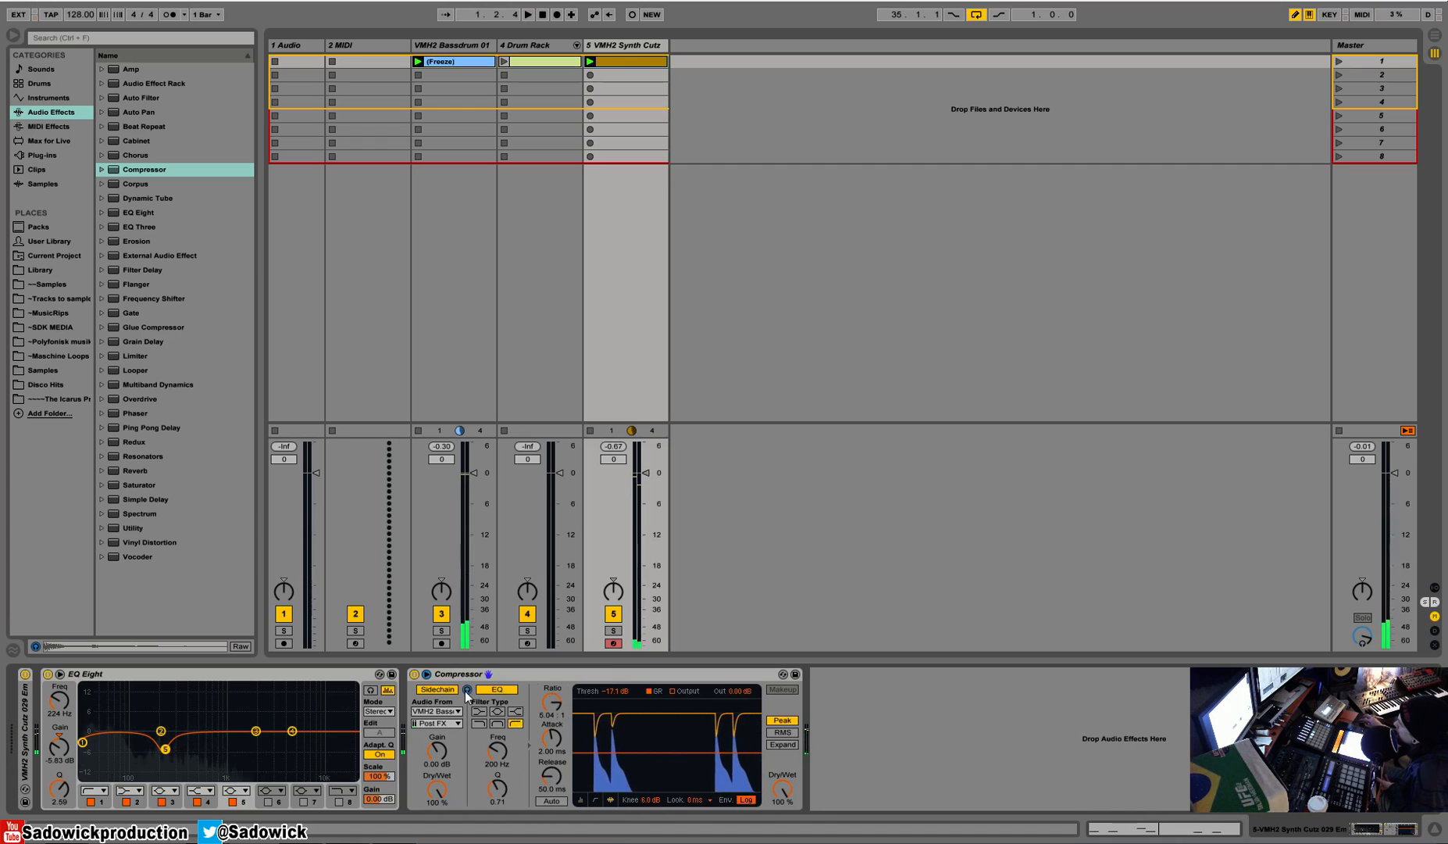
Copy the synth track's sidechain Compressor to the Drum Rack track after the rack, and collapse the rack
right_click(612, 672)
left_click(627, 688)
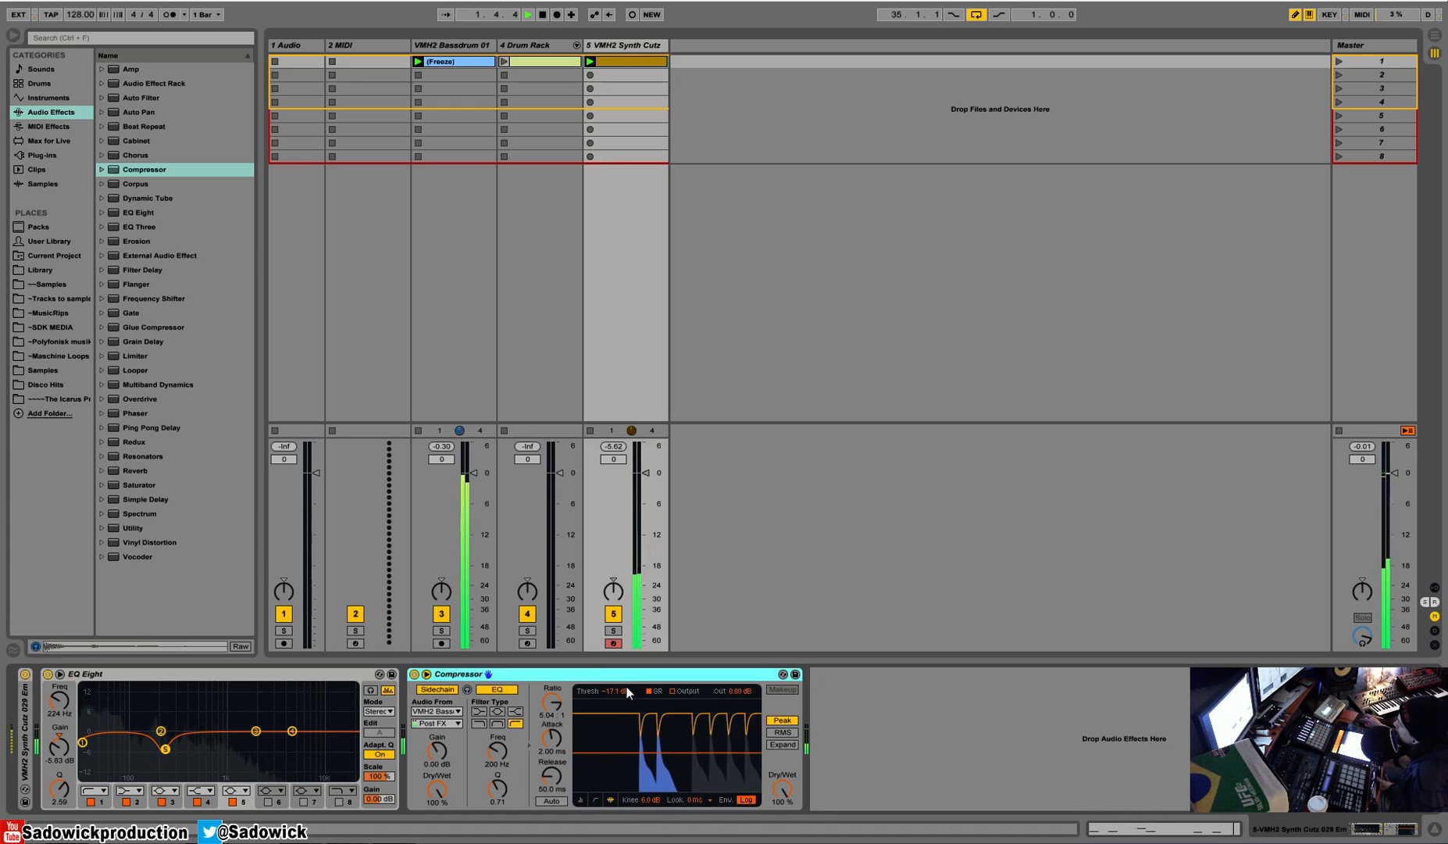
right_click(626, 673)
key("Escape")
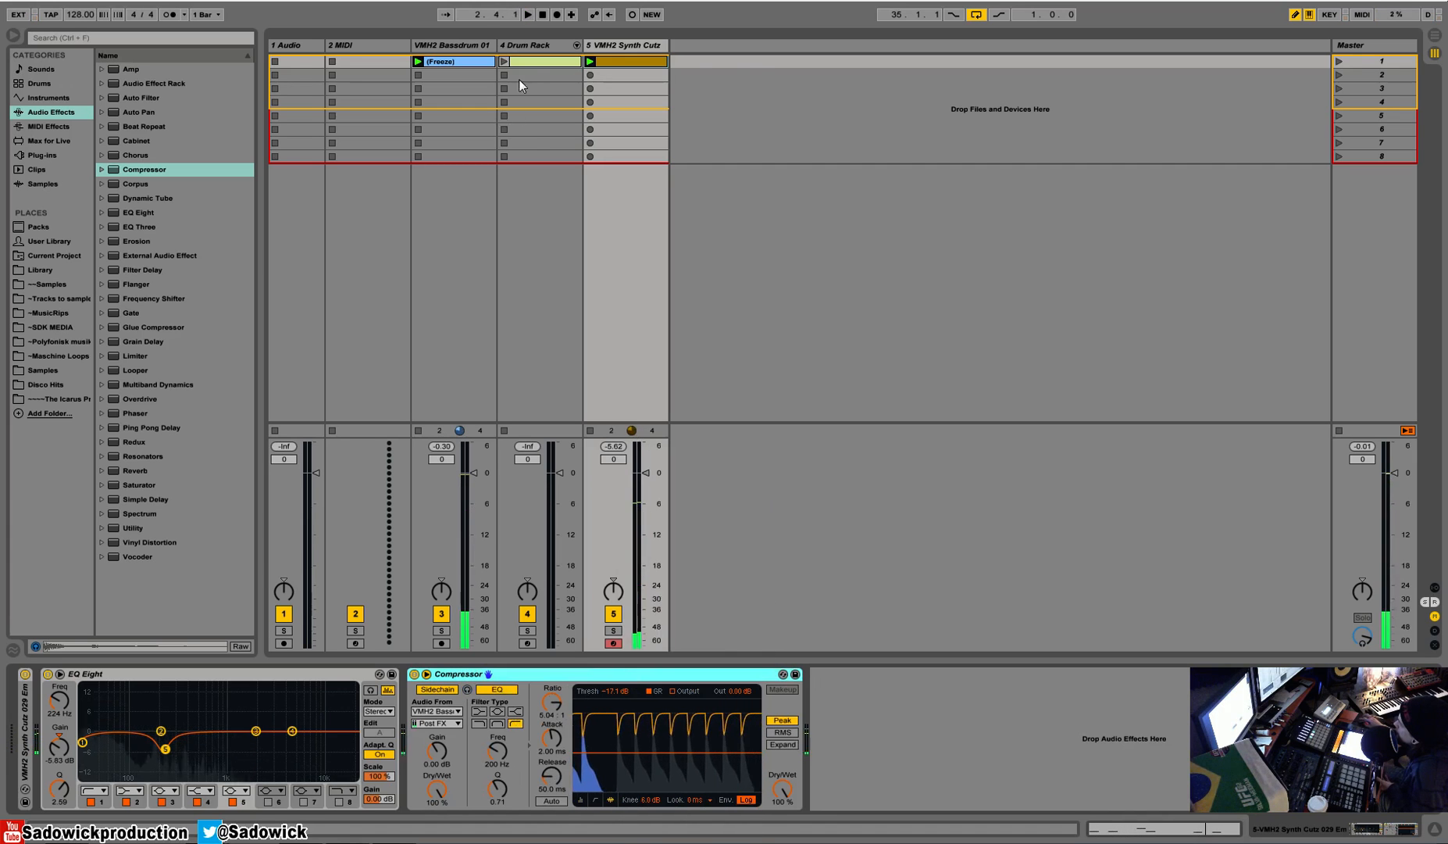
left_click(533, 63)
left_click(796, 715)
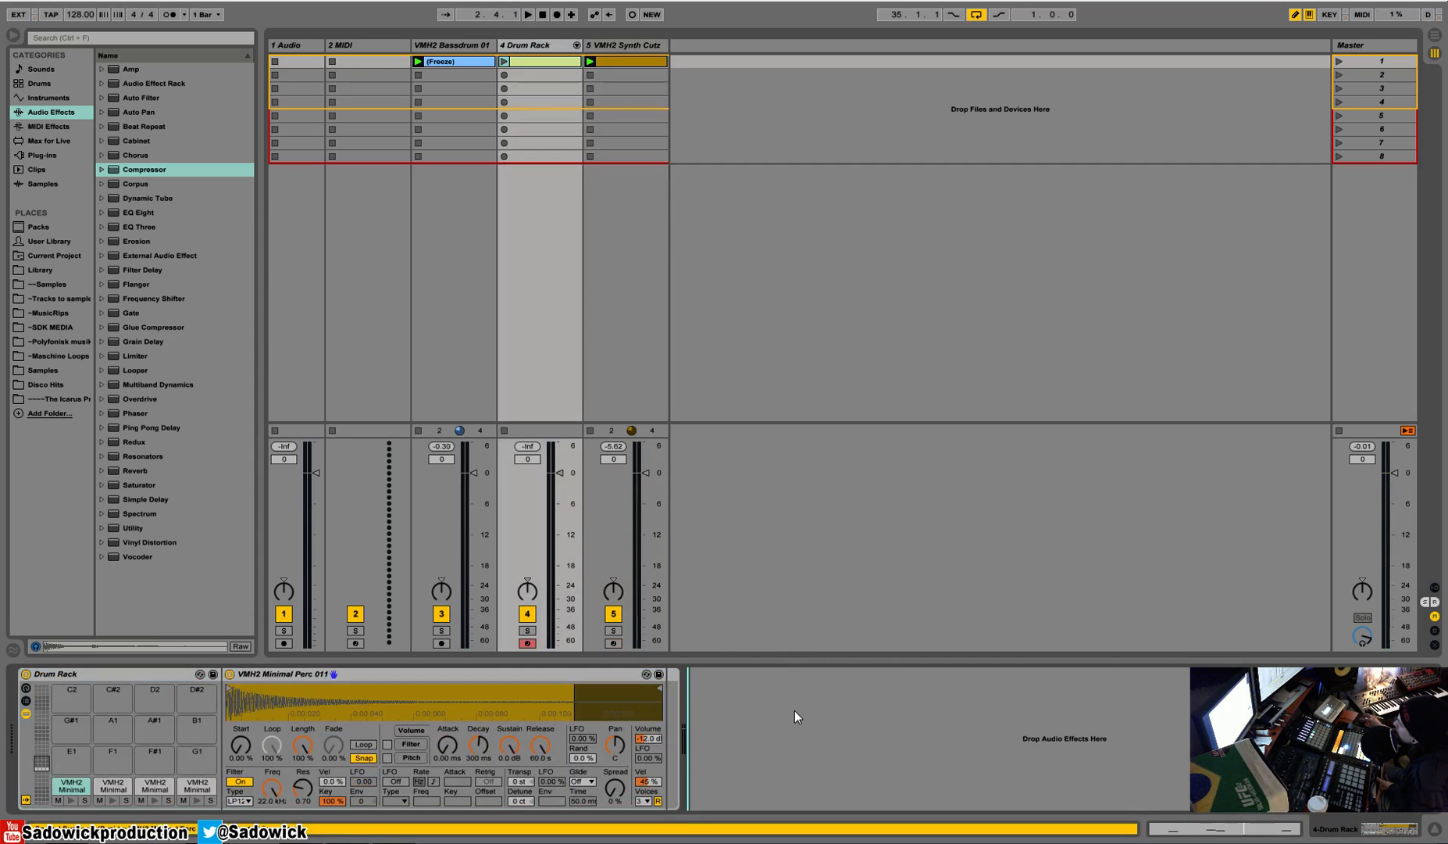
left_click(812, 718)
double_click(99, 680)
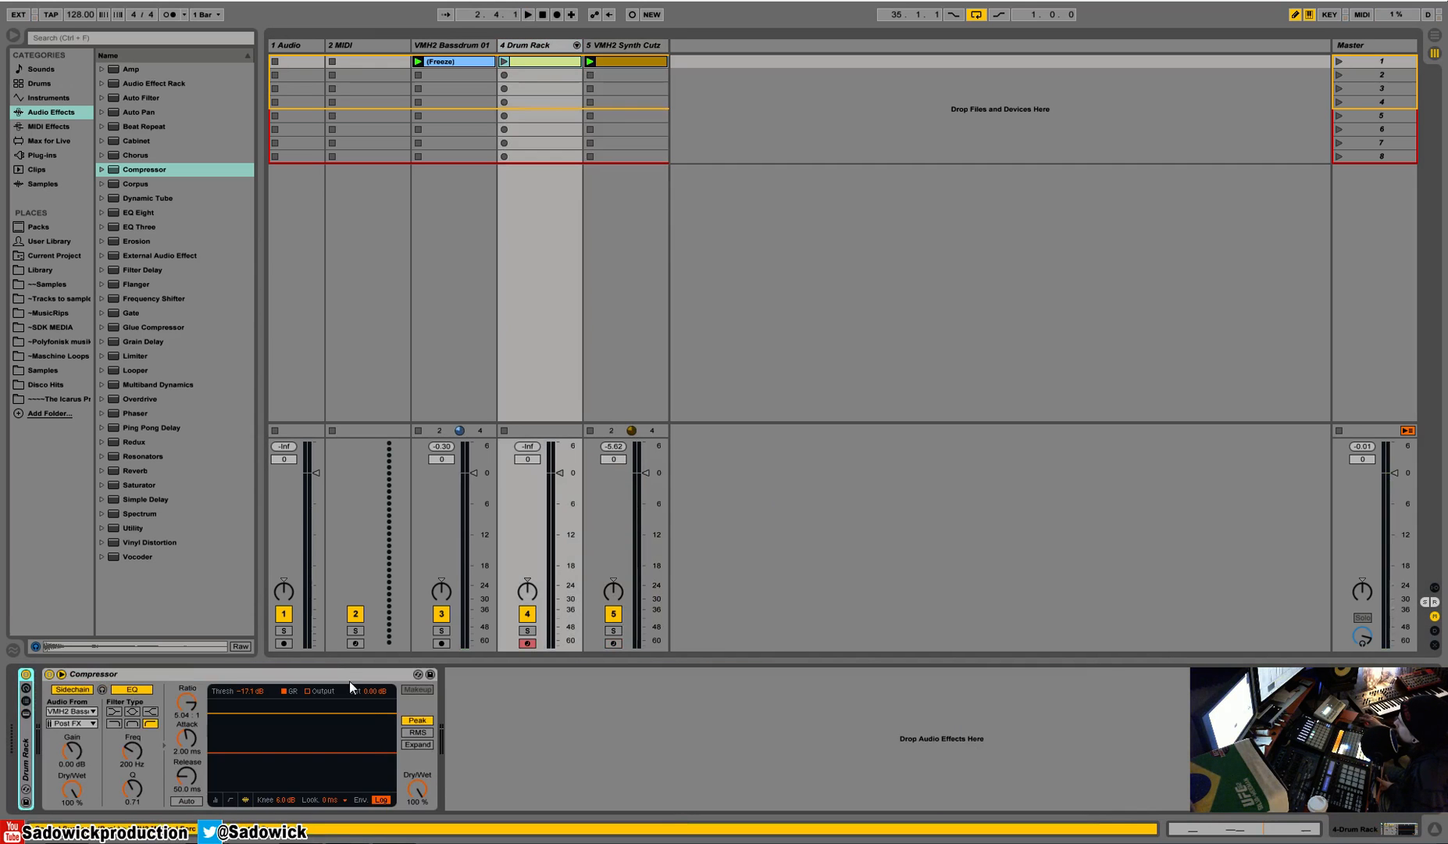
Launch scene 1 to audition the kick, percussion and synth clips together, and stop playback with the Drum Rack track selected
key("space")
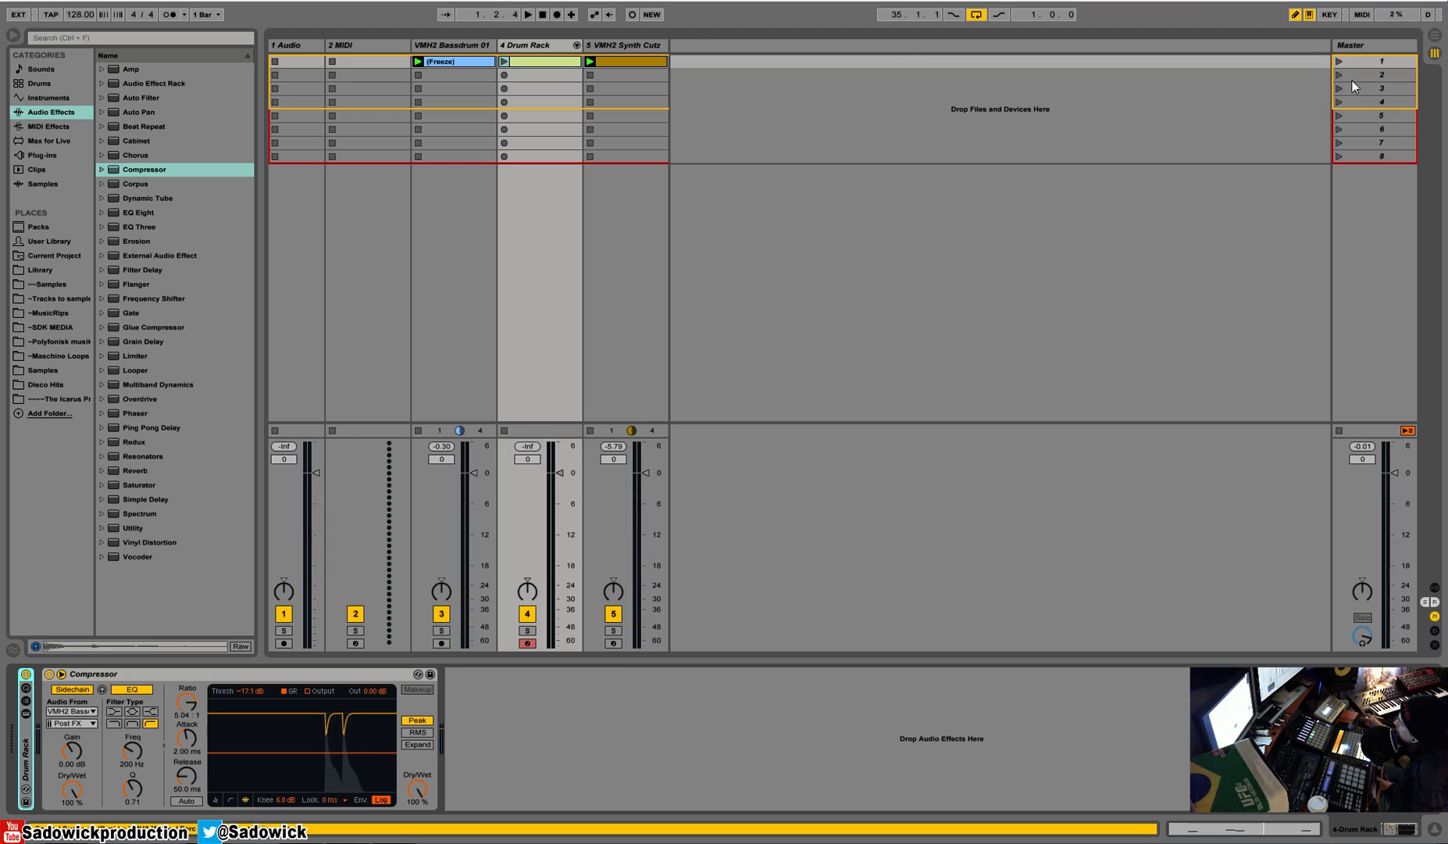
left_click(1338, 62)
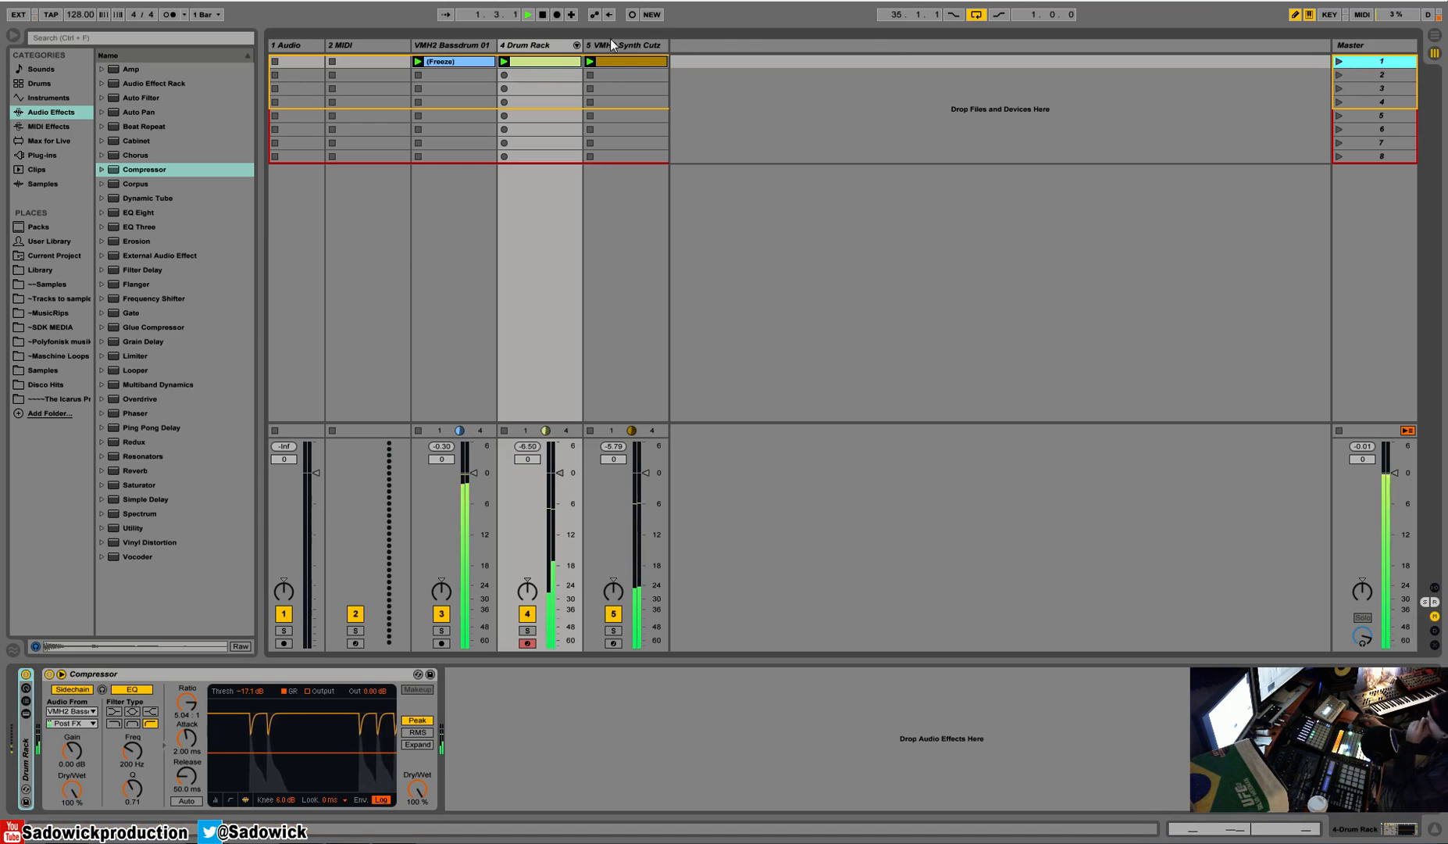
left_click(550, 46)
key("space")
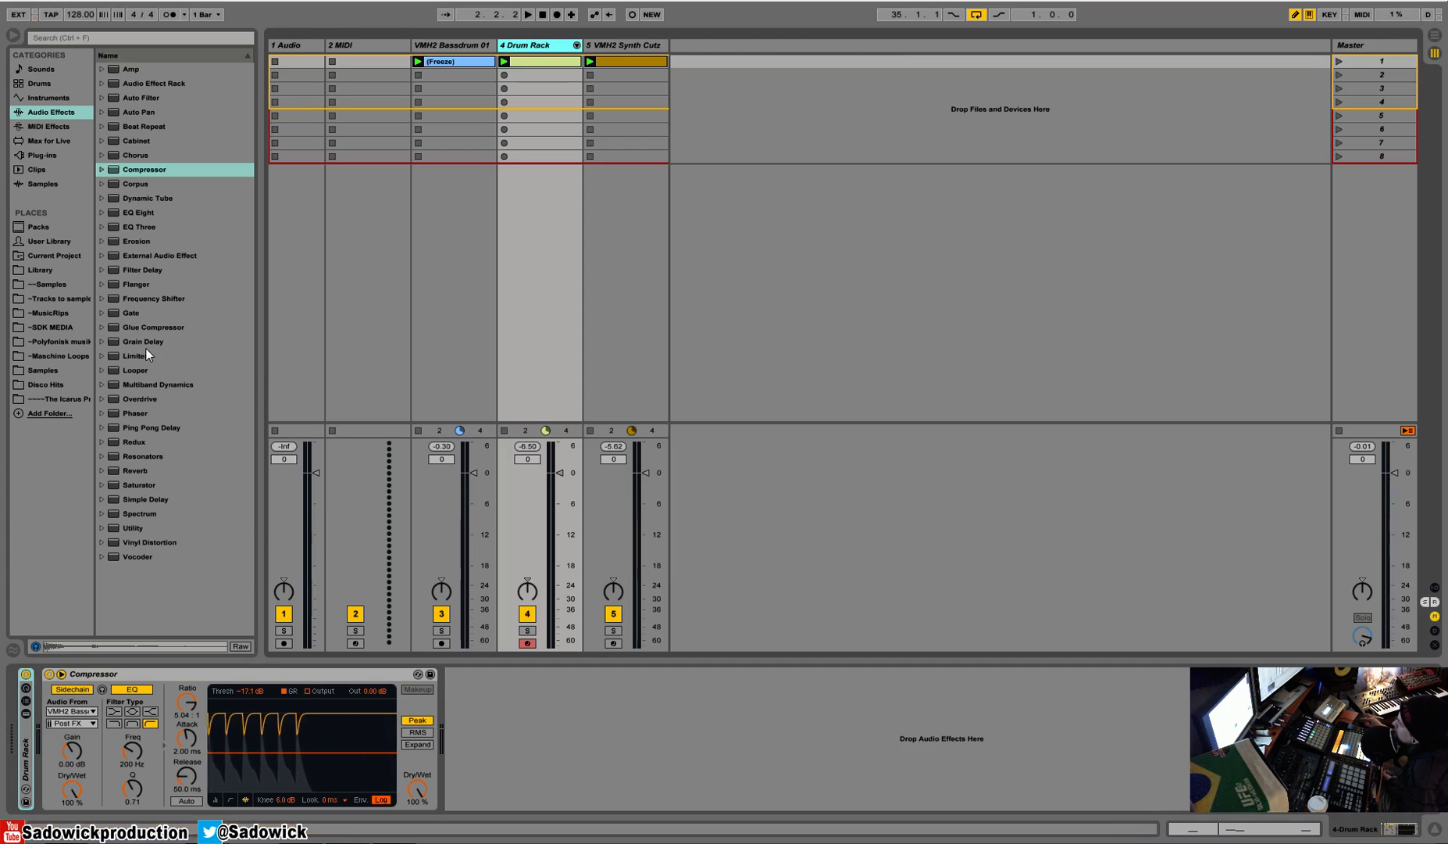
Insert Frequency Shifter at -1.52 kHz, Ping Pong Delay at 22% wet and an inf:1 Compressor before the Drum Rack track's sidechain Compressor
left_click_drag(146, 432, 413, 774)
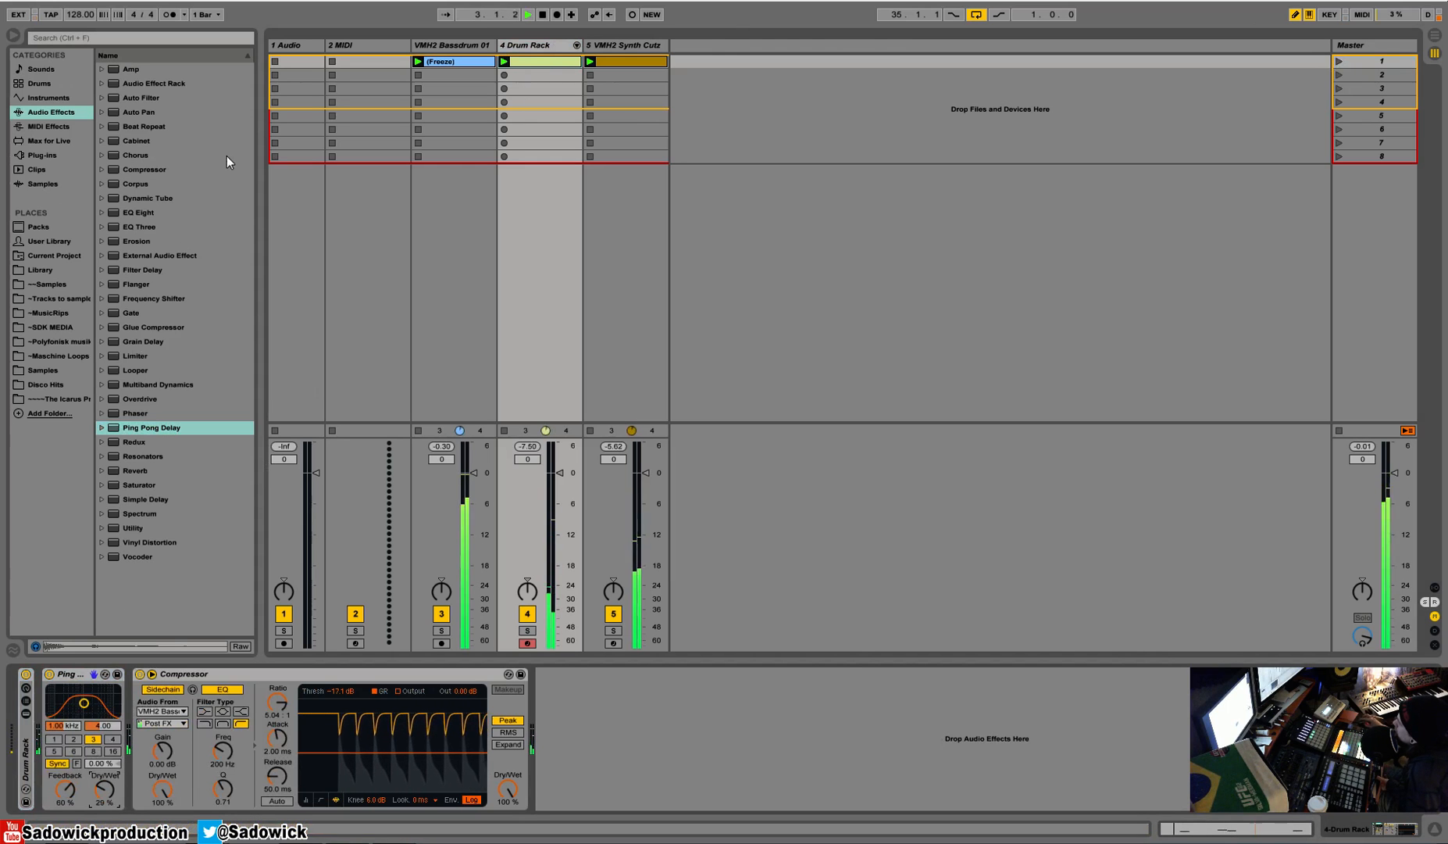
left_click_drag(144, 298, 102, 738)
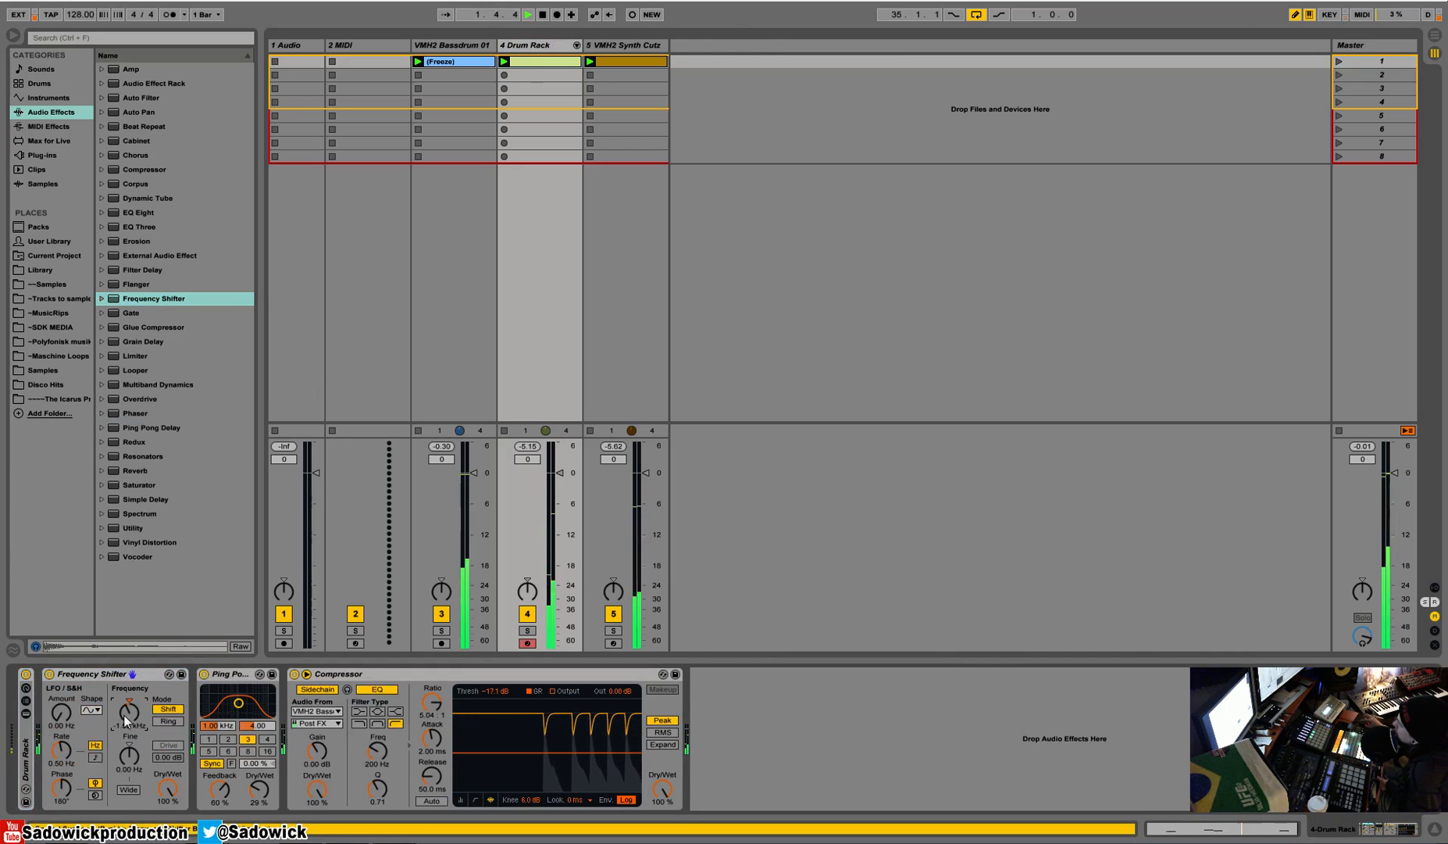
left_click_drag(144, 170, 357, 754)
left_click_drag(259, 789, 258, 796)
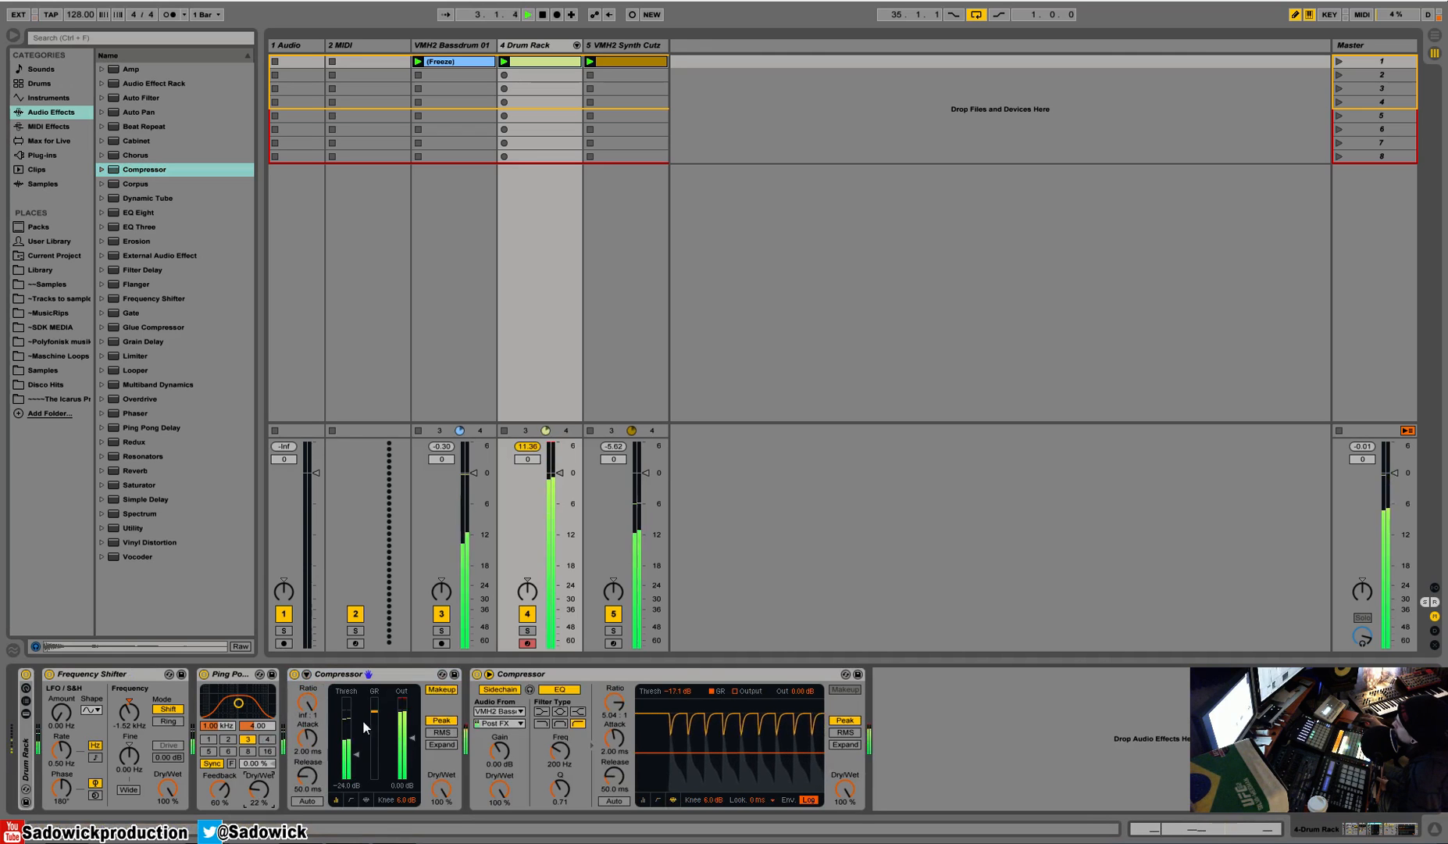
Add a Limiter before the sidechain Compressor and lower the Drum Rack track's volume to -4.3 dB
key("space")
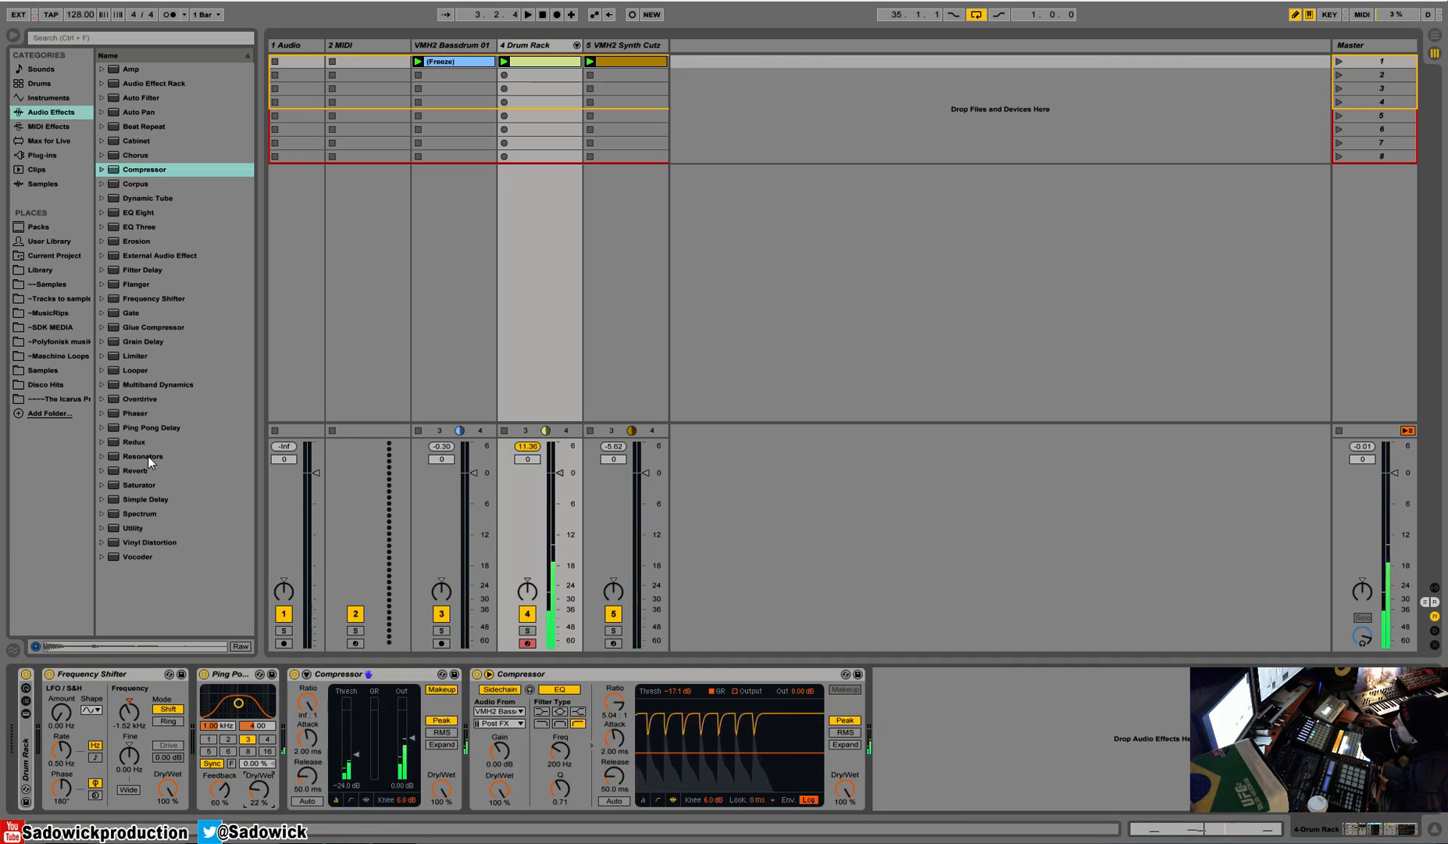
left_click_drag(135, 356, 482, 740)
key("space")
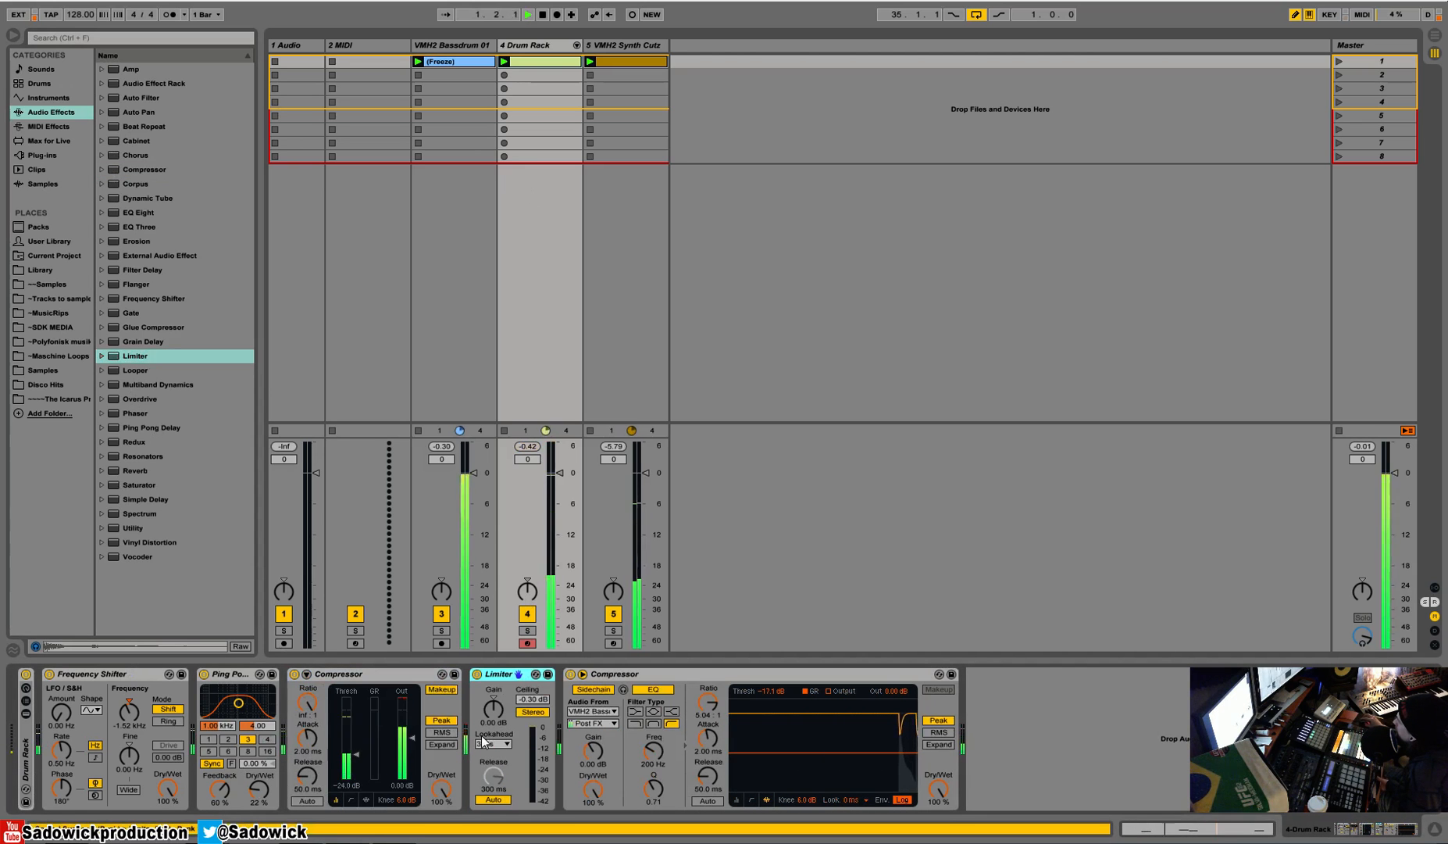
left_click_drag(560, 472, 562, 498)
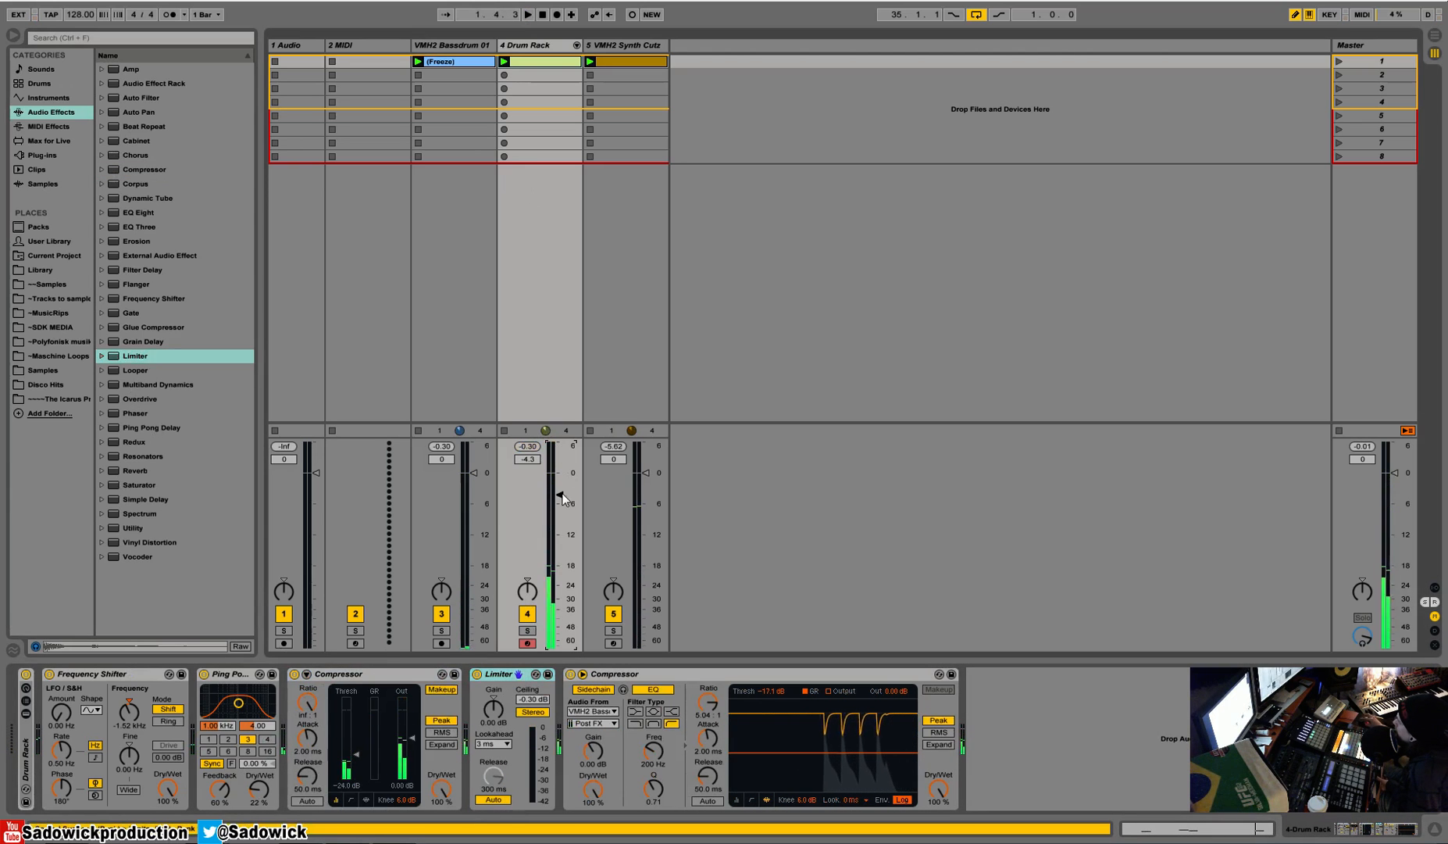
Add EQ Eight after the Drum Rack track's Limiter and cut band 5 by about 4.8 dB at 440 Hz
left_click_drag(141, 213, 563, 745)
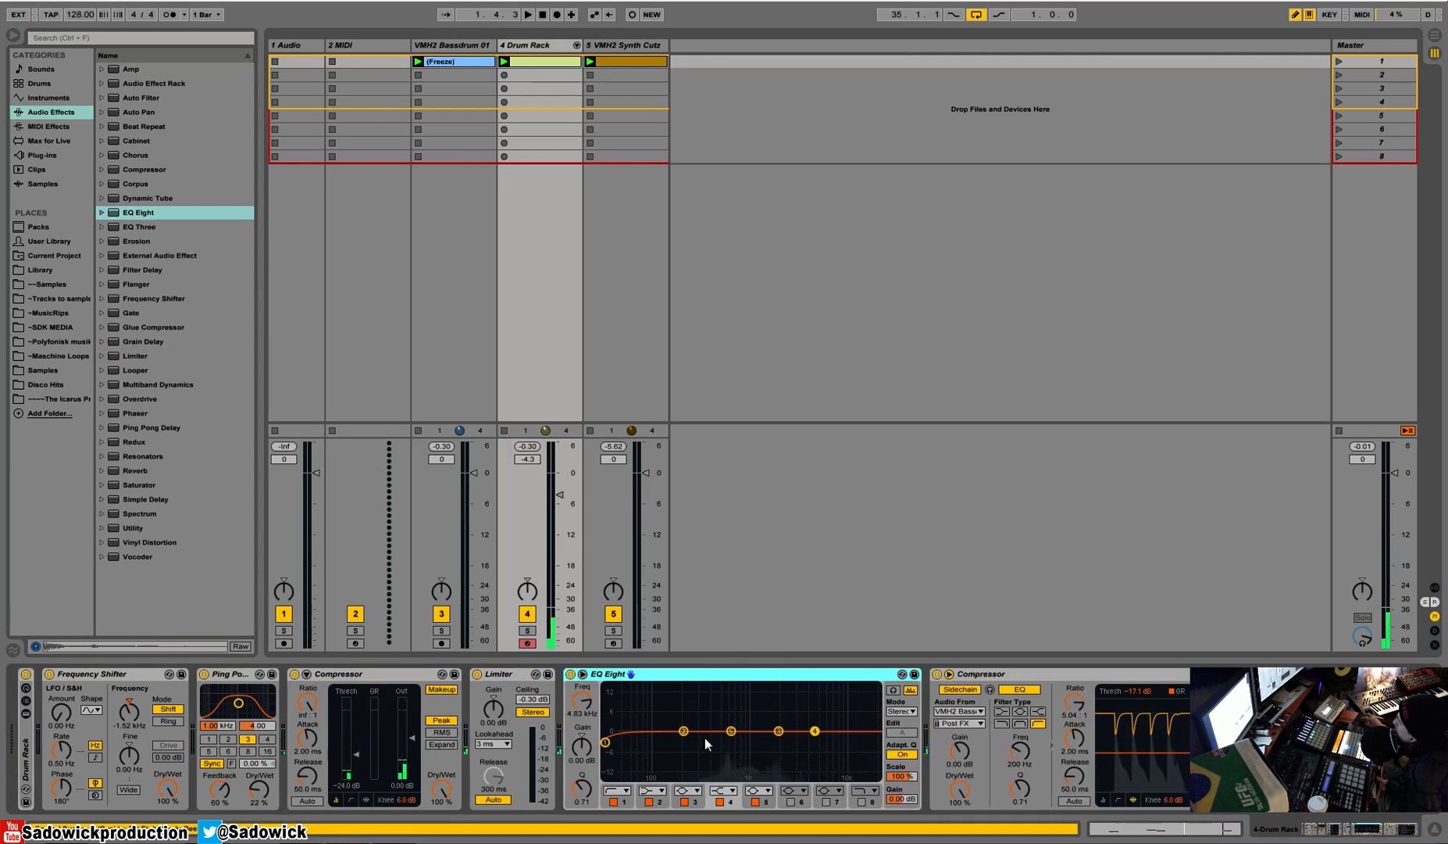
left_click_drag(731, 730, 716, 746)
key("space")
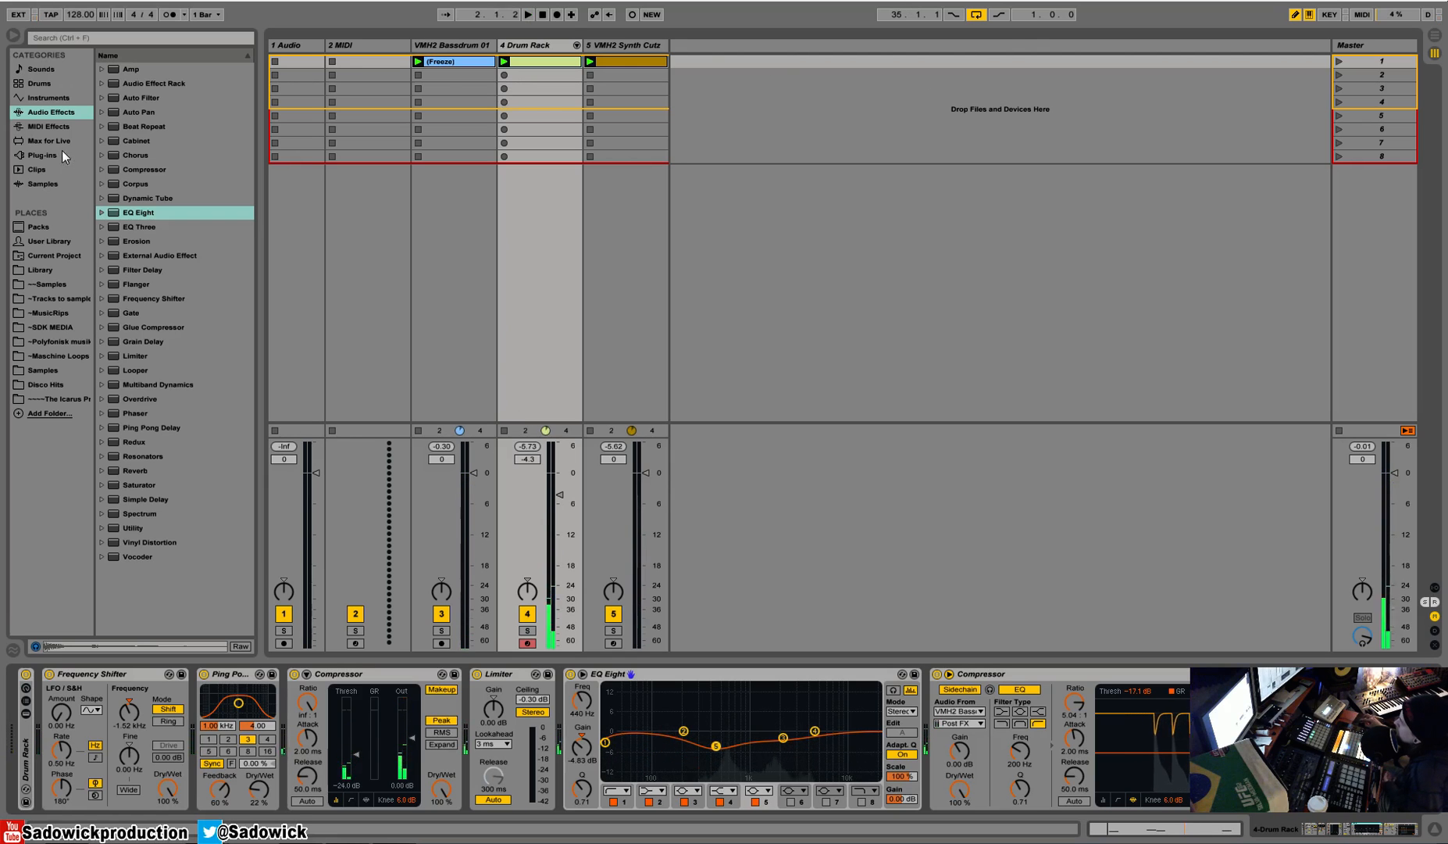
Narrow the kick, Drum Rack and synth track columns and duplicate scene 1
left_click_drag(496, 46, 467, 49)
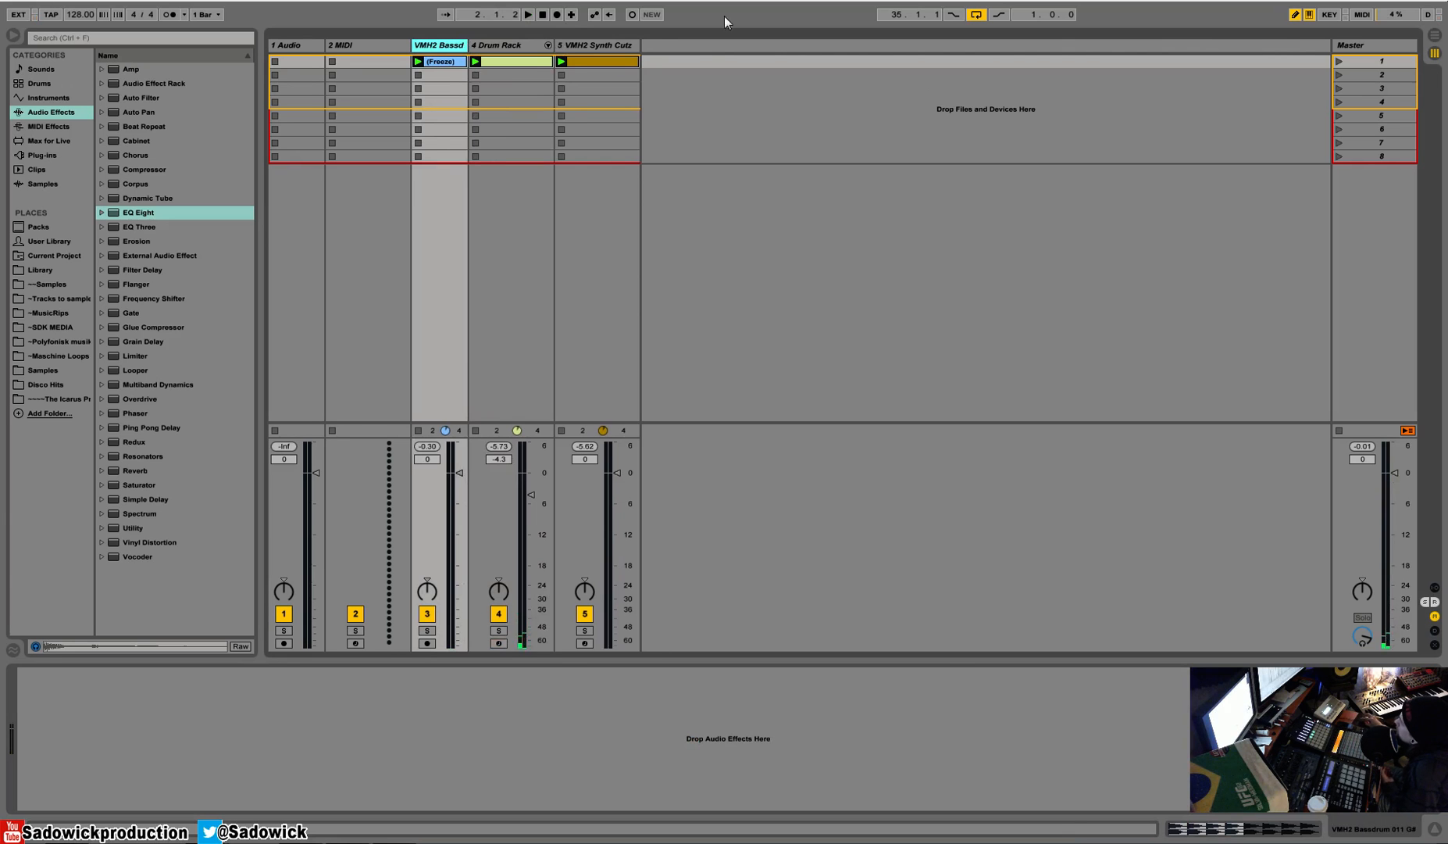
left_click_drag(549, 46, 583, 49)
right_click(1387, 61)
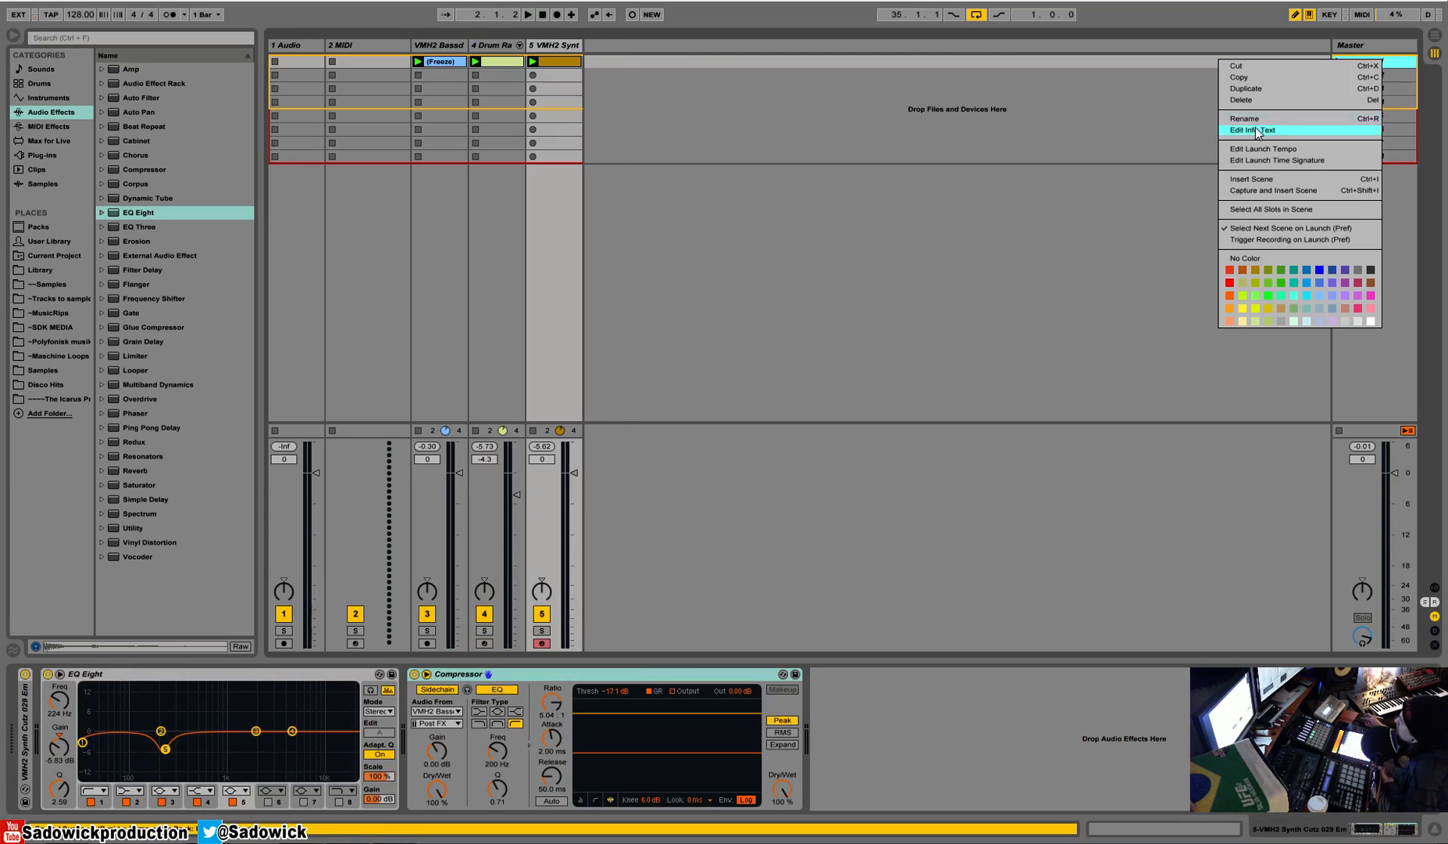
left_click(1249, 89)
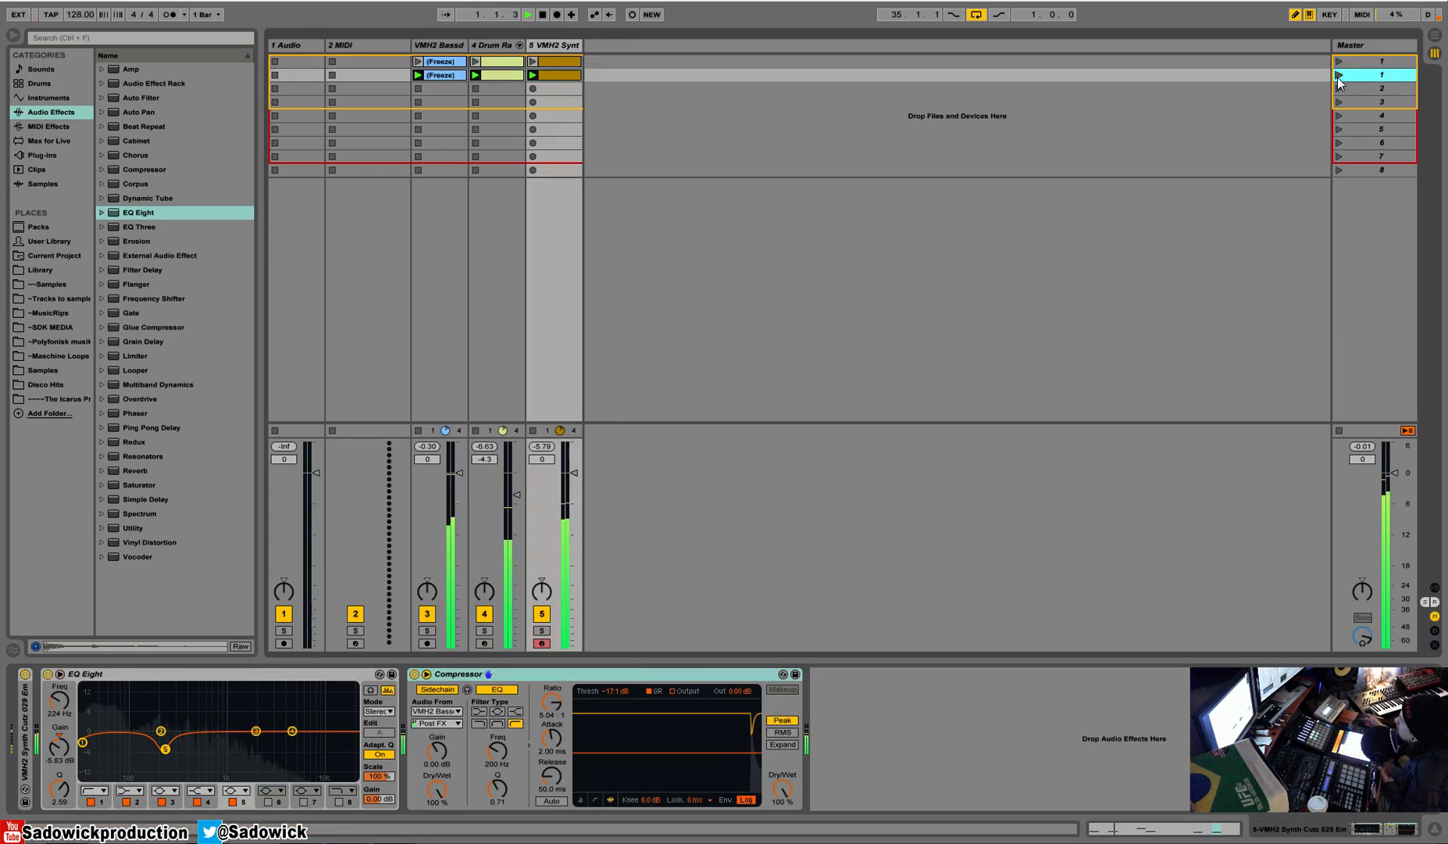
Delete the synth clip from the duplicated second scene and launch that scene
left_click(493, 64)
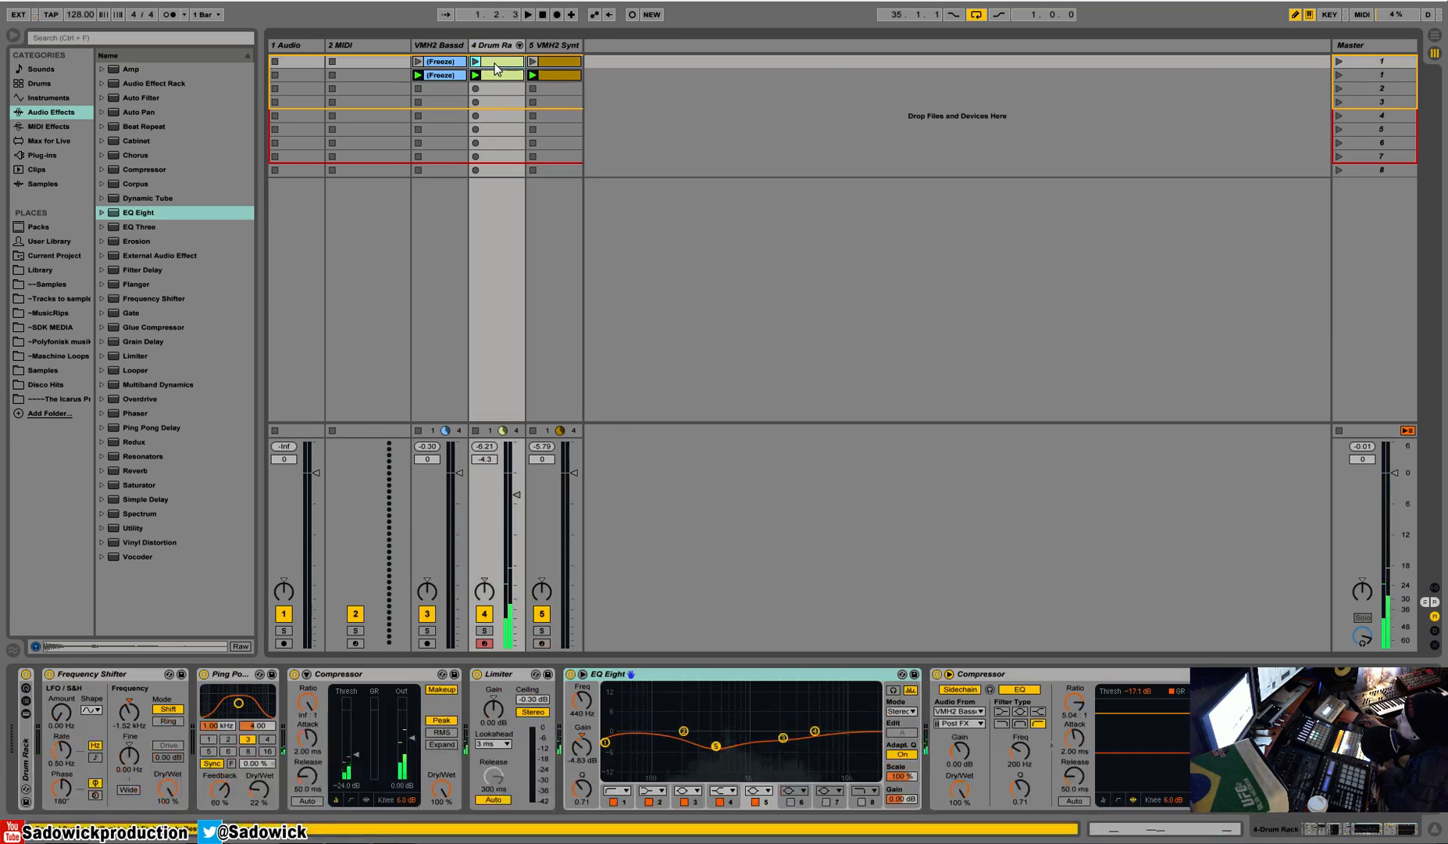
left_click(562, 75)
key("Delete")
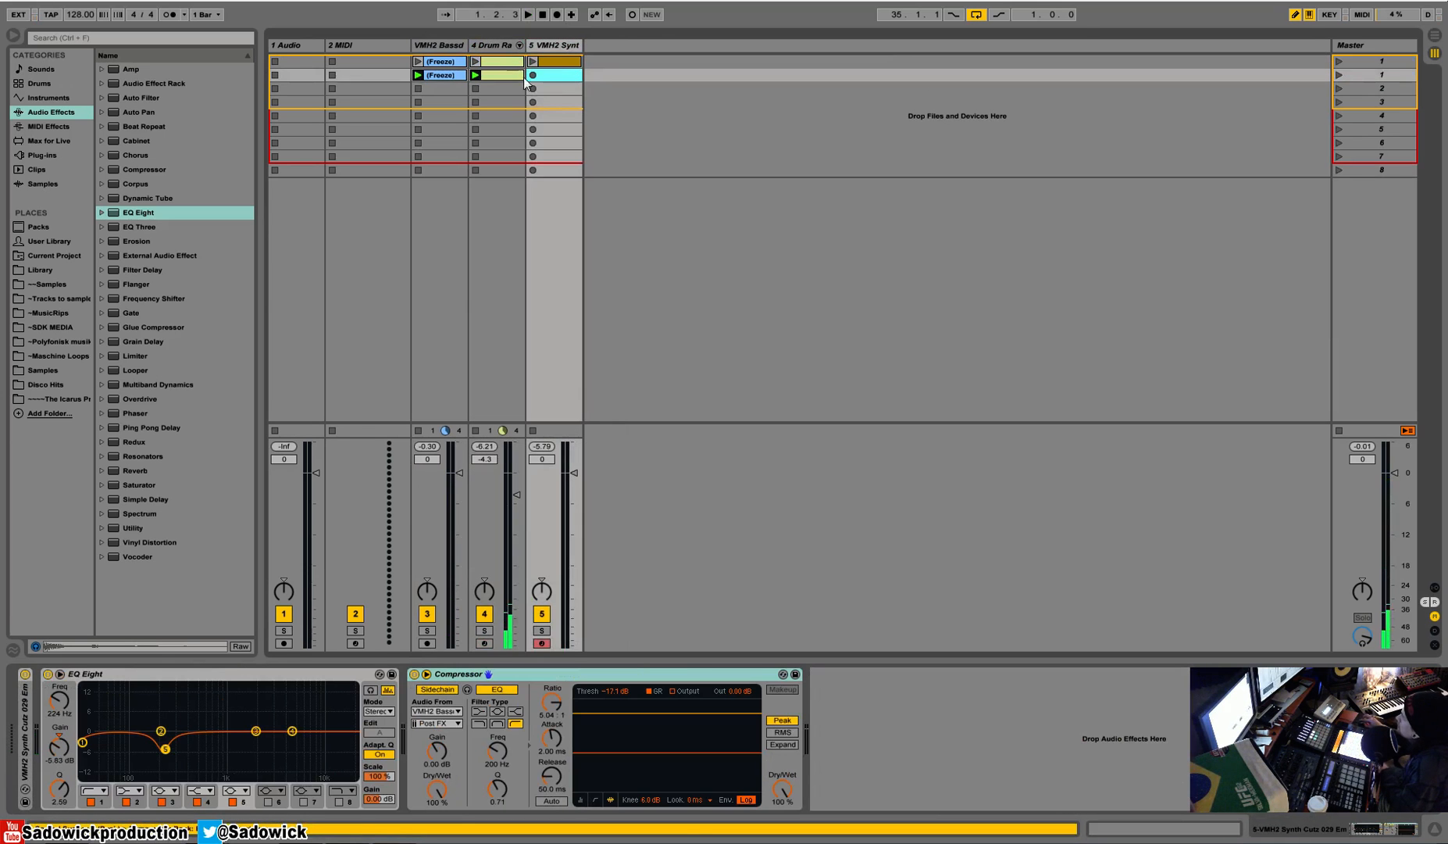
left_click(1339, 74)
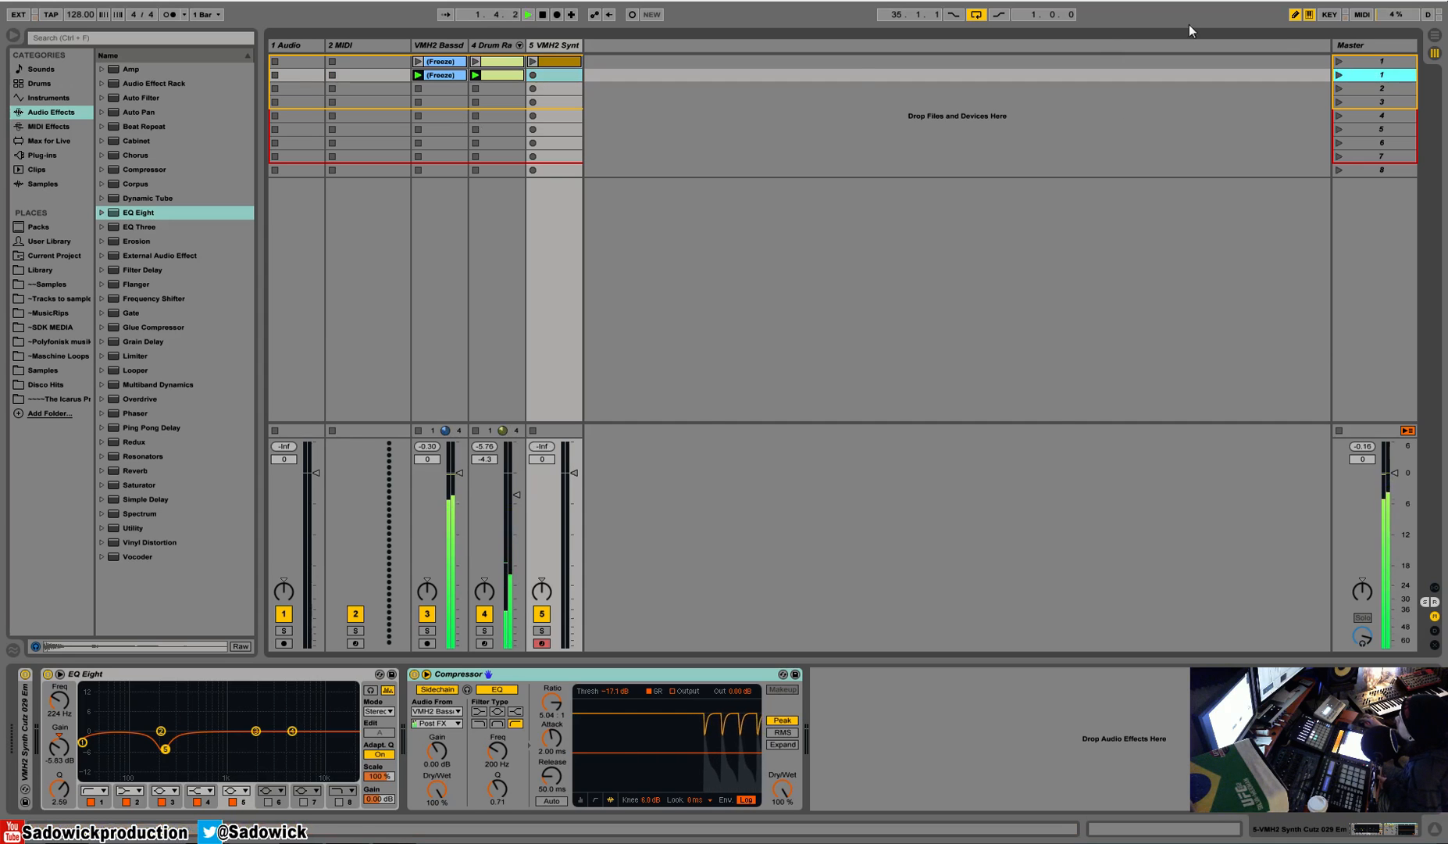
Duplicate the second scene and insert a new audio track after the synth track
right_click(1360, 79)
left_click(1263, 112)
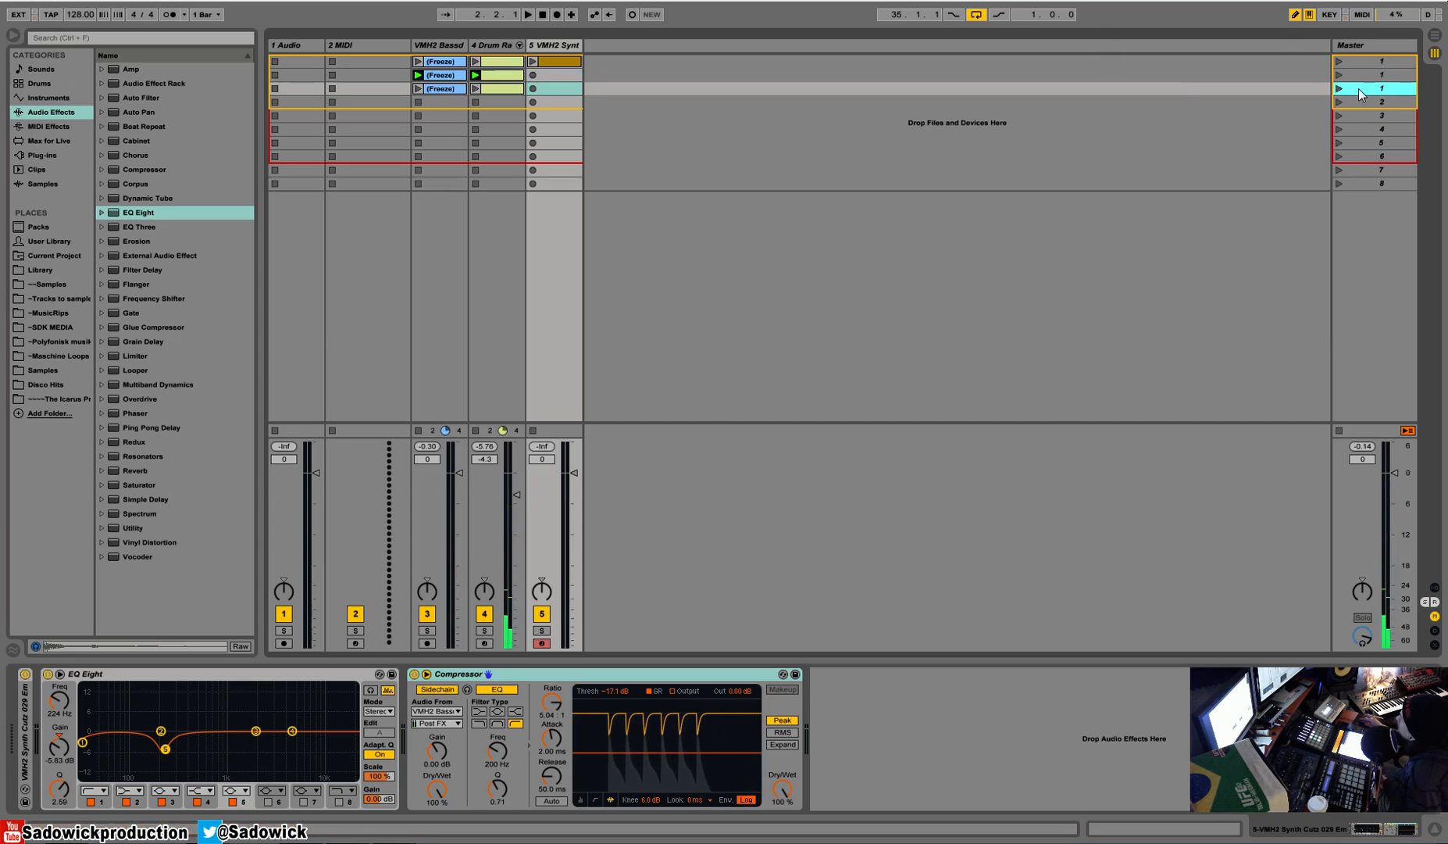
right_click(619, 48)
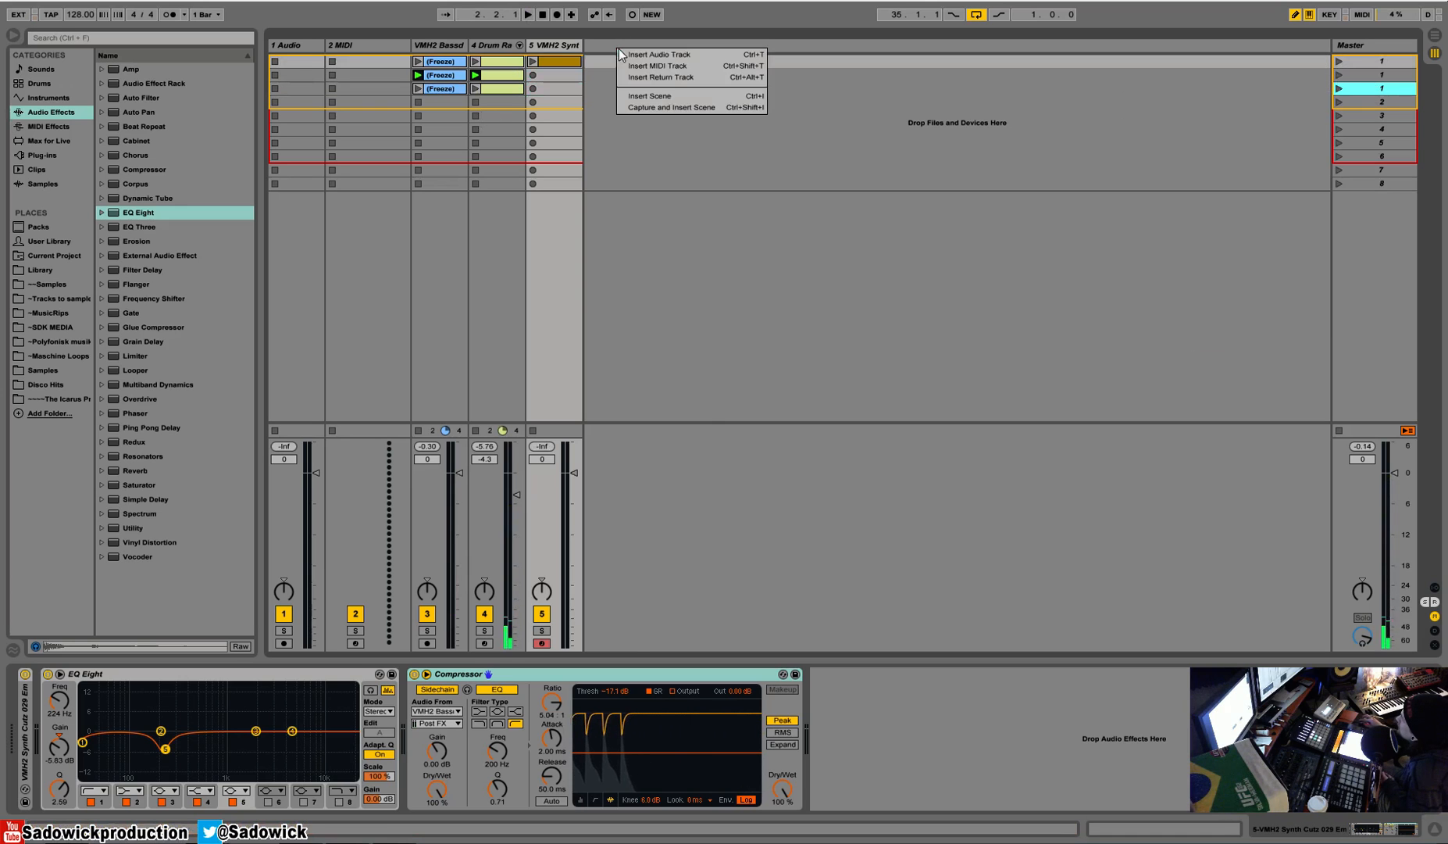
left_click(664, 66)
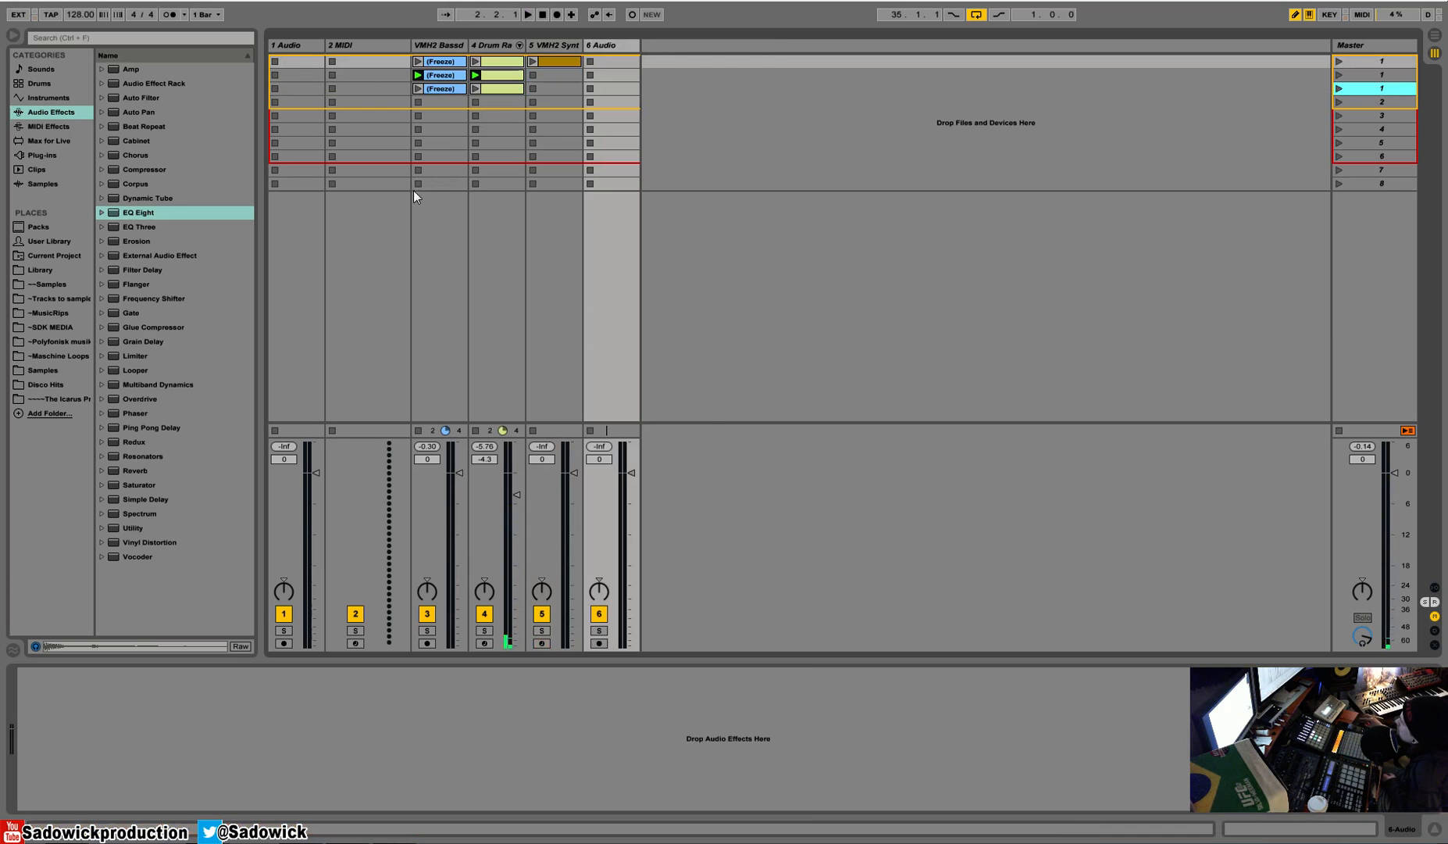
Open the VMH2 Drumloops 128BPM folder in ~~Samples and preview VMH2 Drumloop 036.wav
left_click(43, 285)
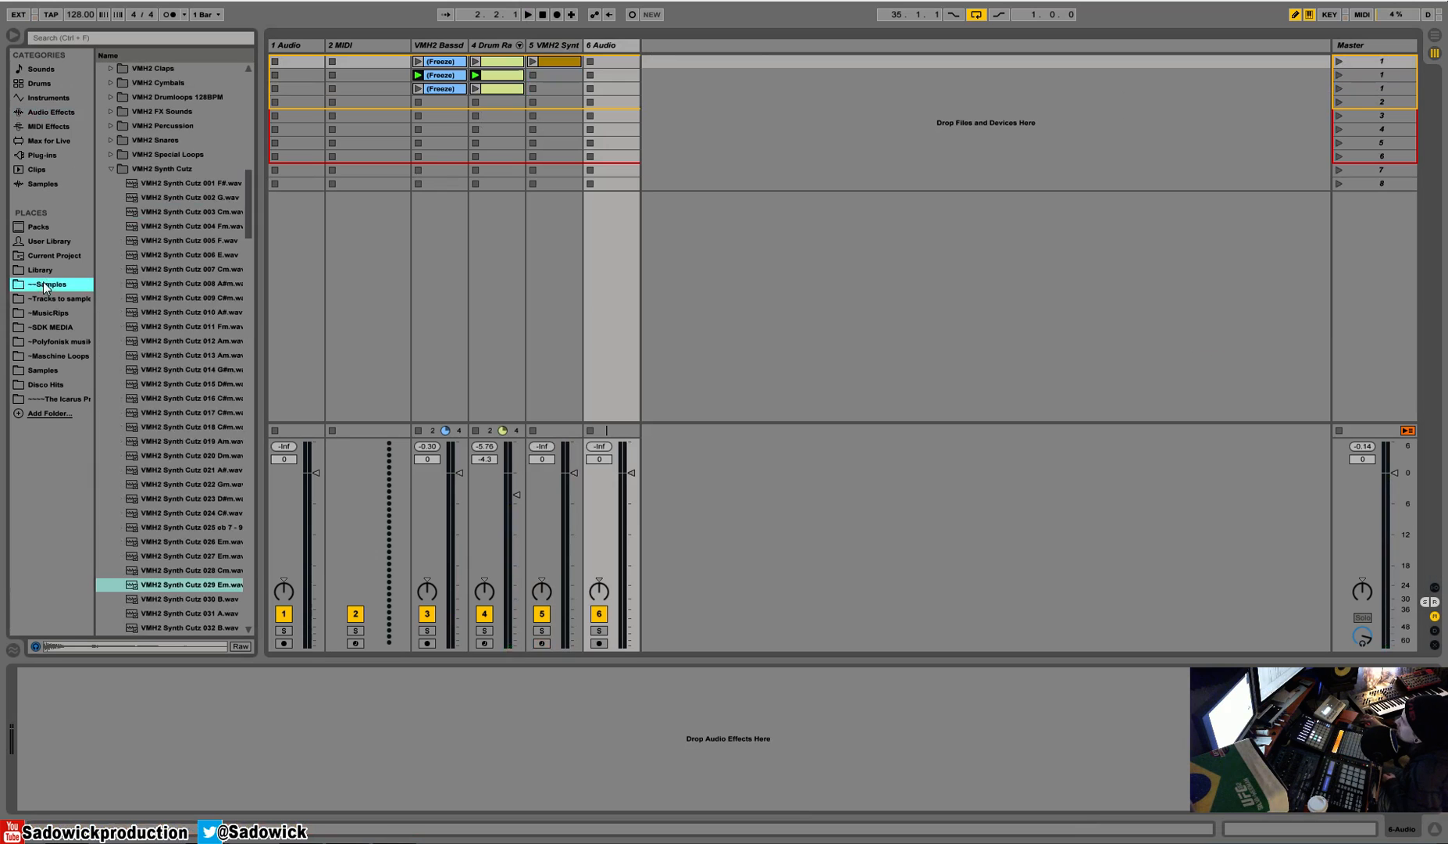
left_click(111, 167)
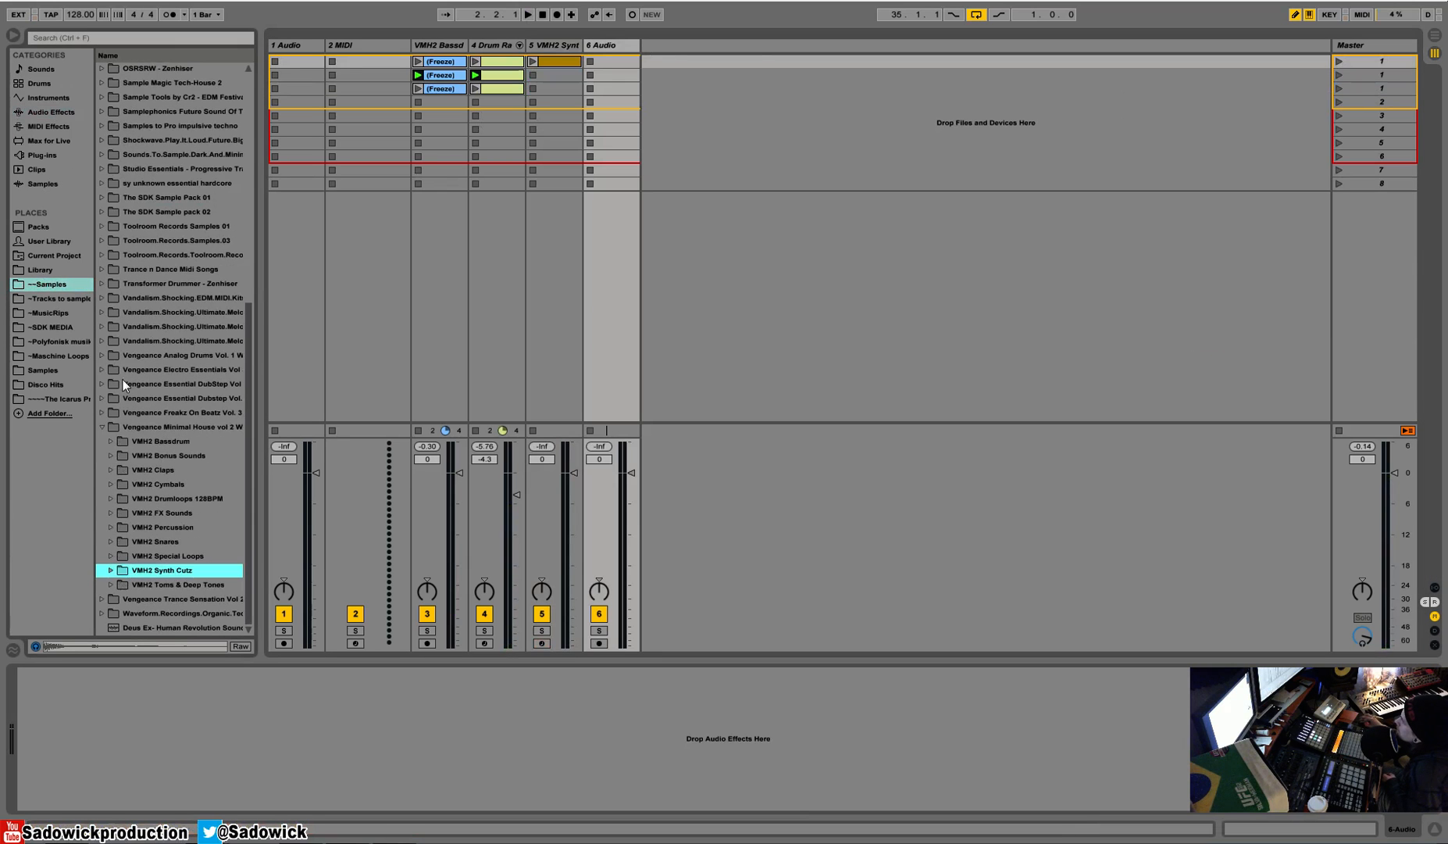
left_click(112, 499)
scroll(124, 491, "down", 6)
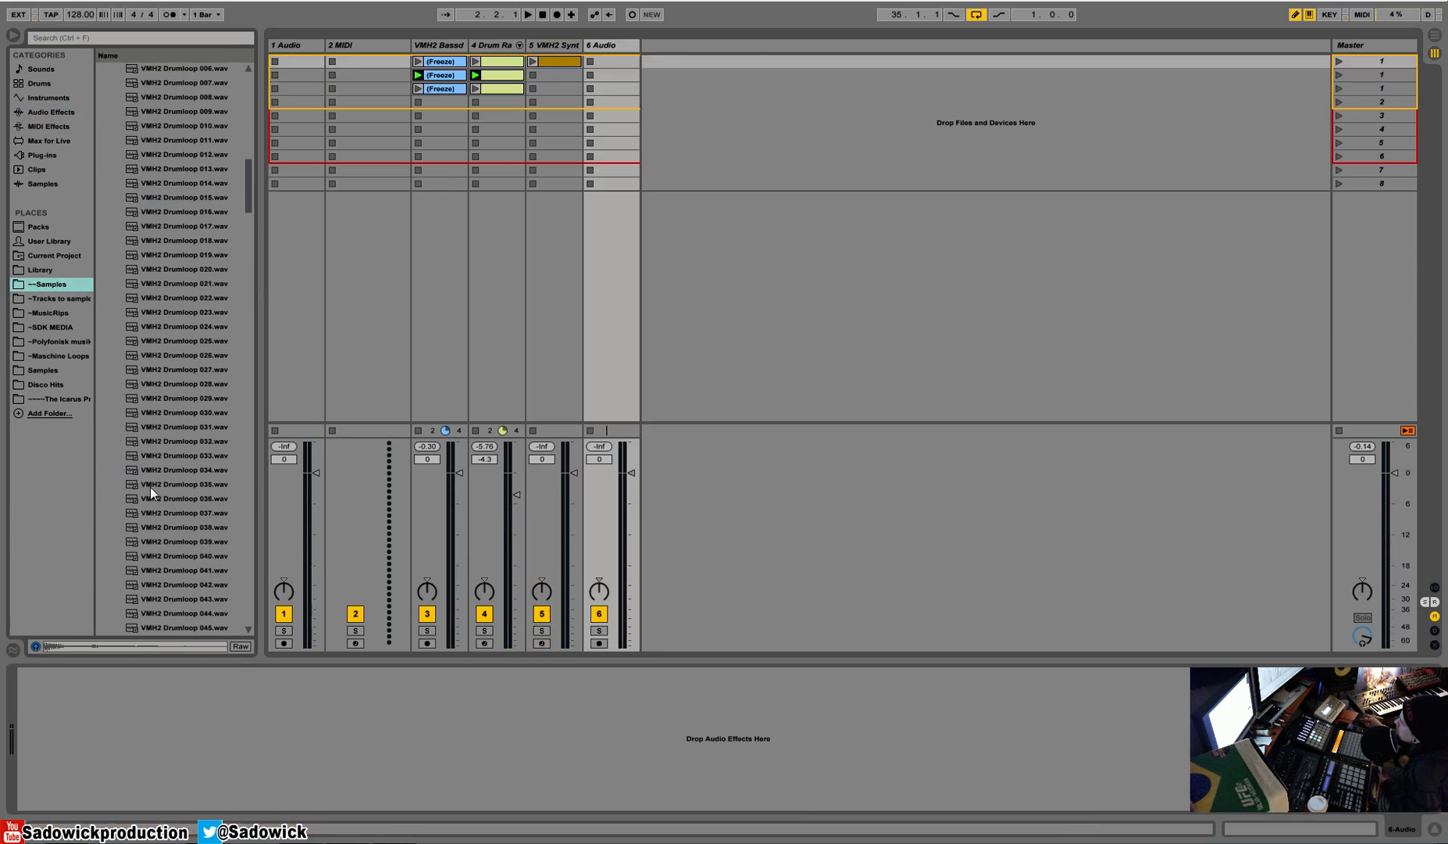
left_click(149, 497)
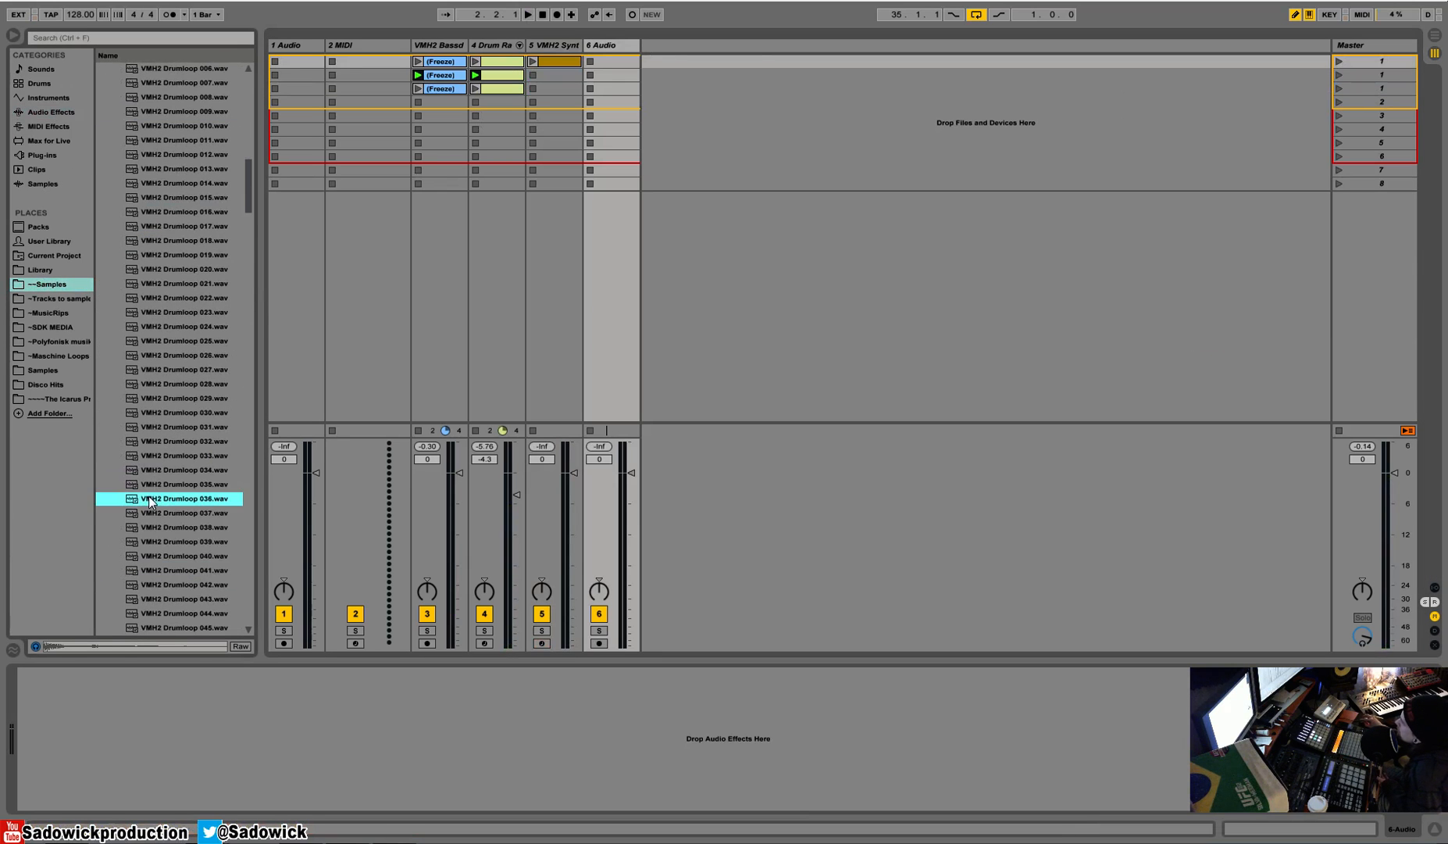
Place VMH2 Drumloop 038.wav in the new audio track's third scene slot and launch the third scene
left_click(170, 529)
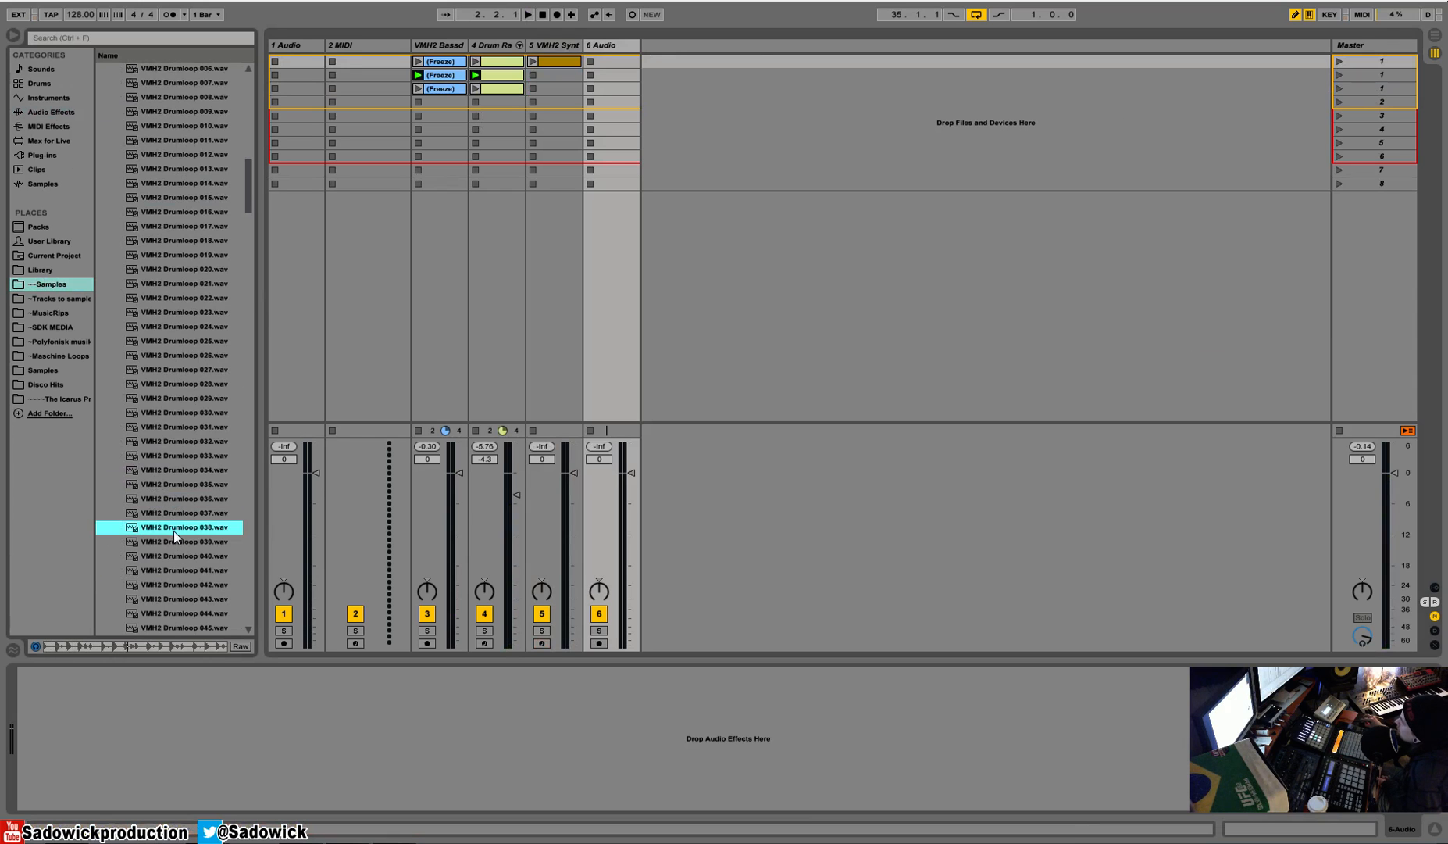
left_click_drag(602, 89, 602, 89)
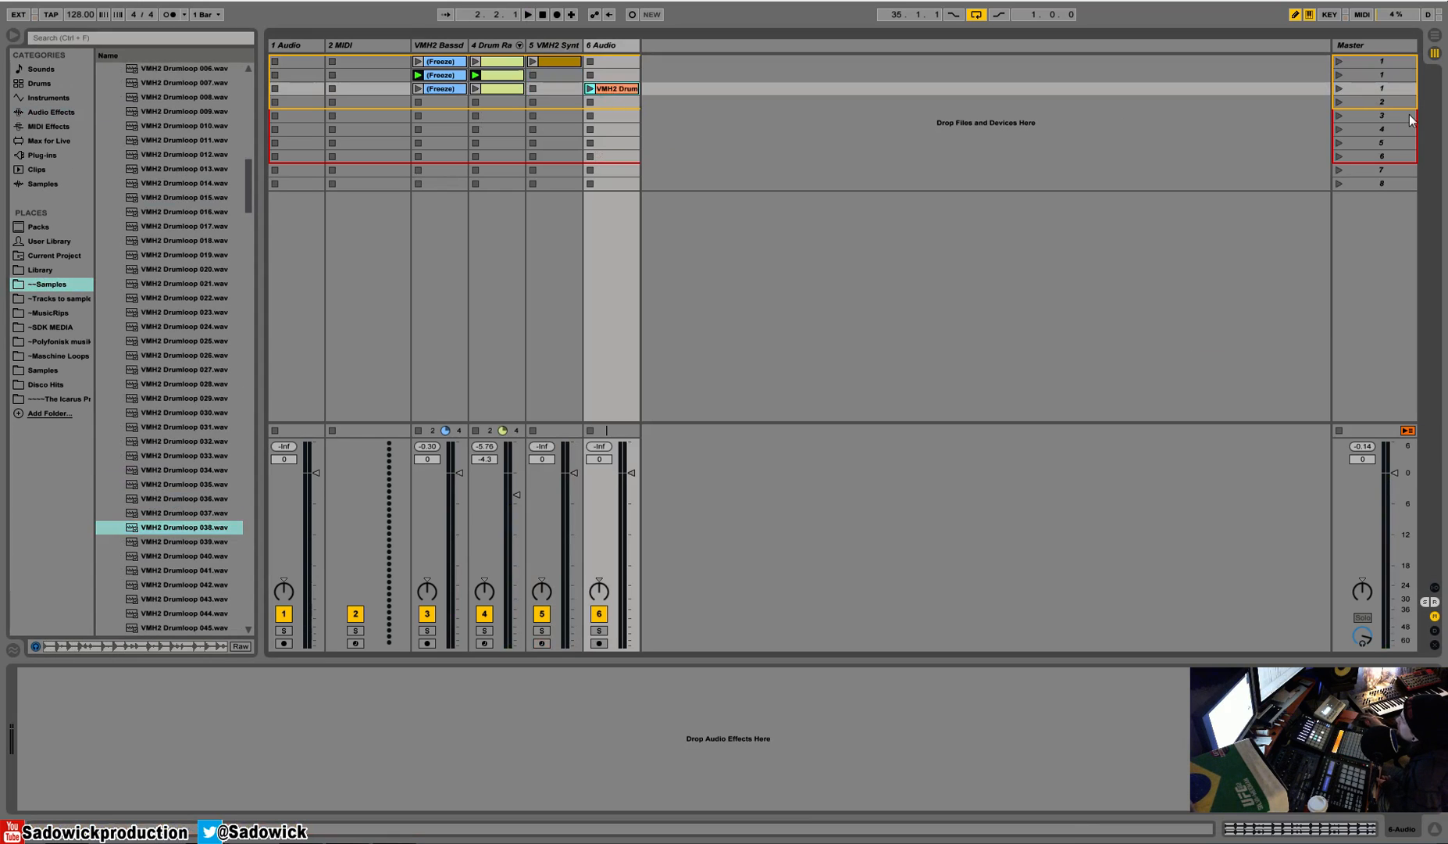
left_click(1338, 89)
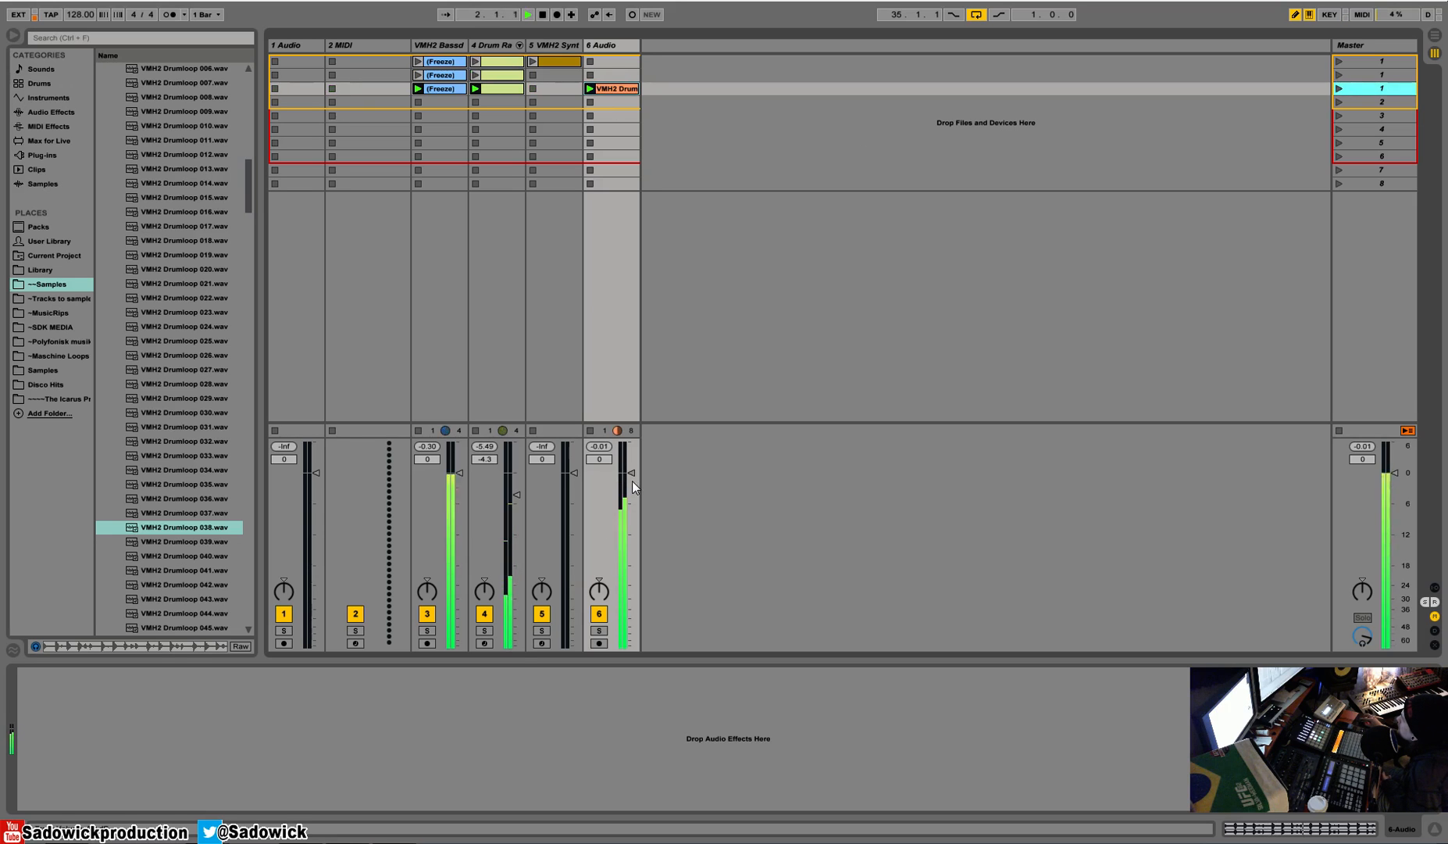
Lower the drumloop track's volume to -1.8 dB, stop playback and duplicate the third scene
left_click_drag(631, 473, 631, 482)
key("space")
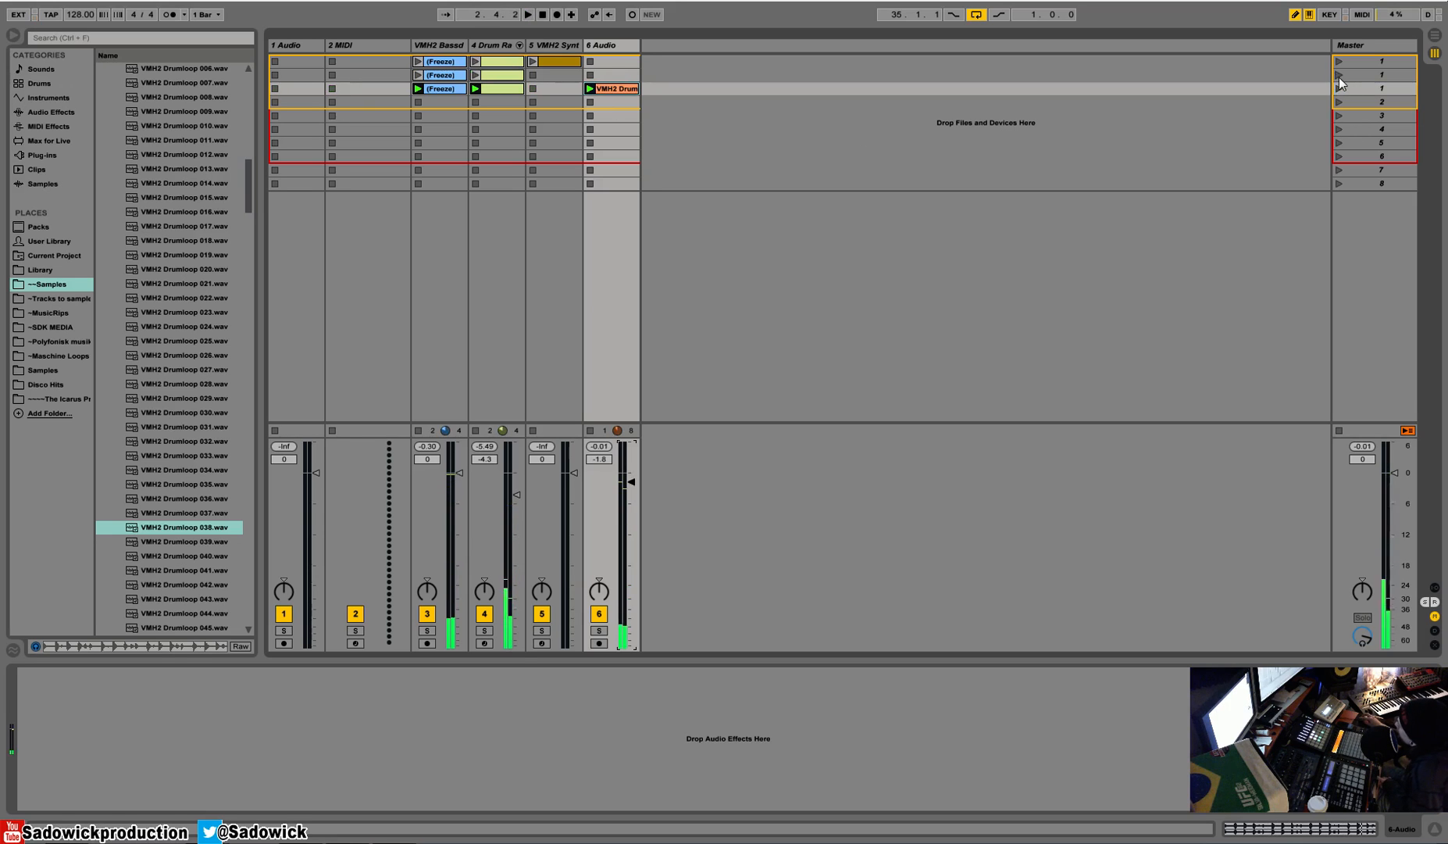
right_click(1359, 95)
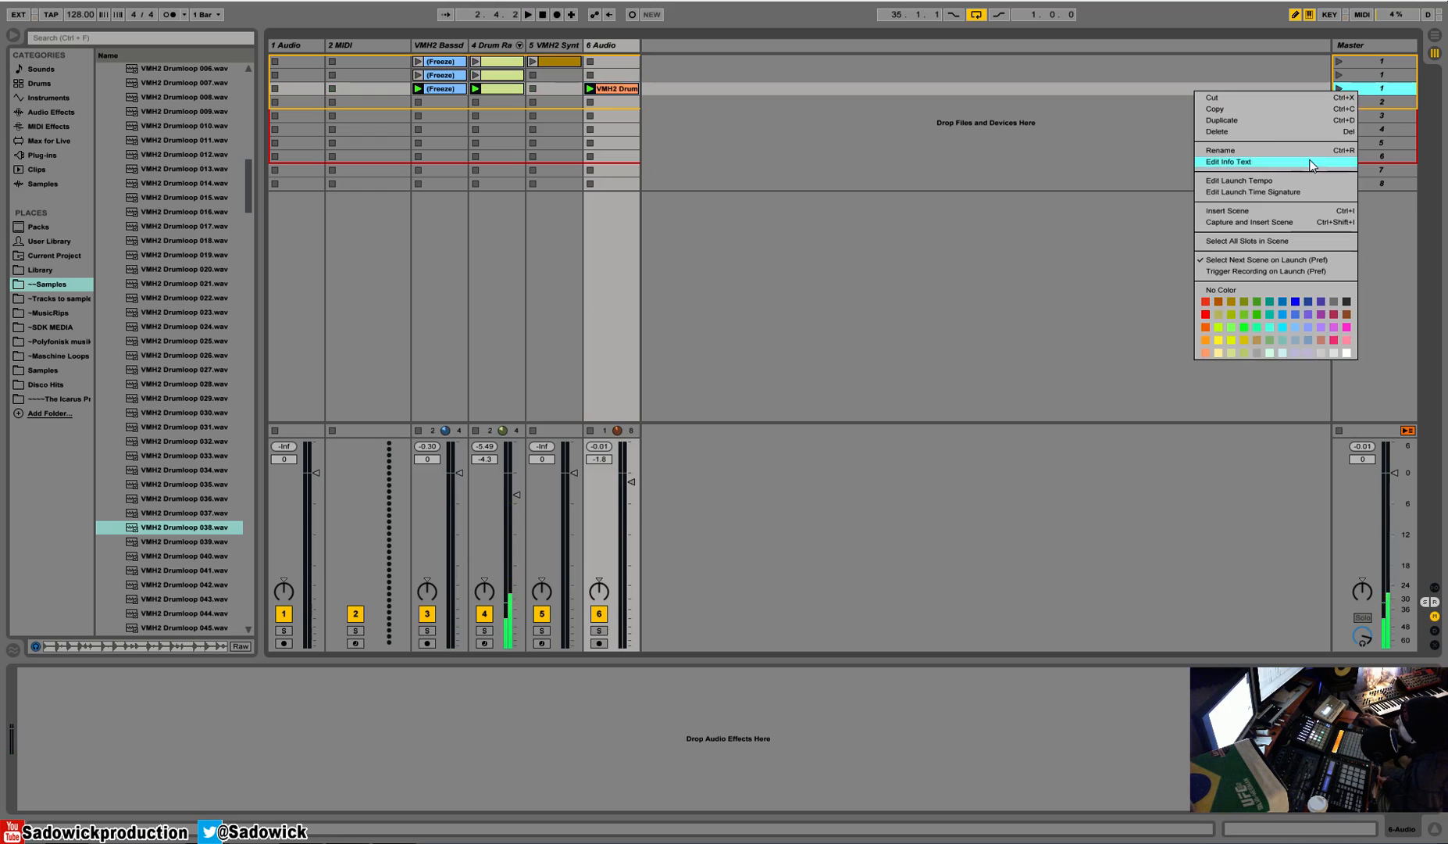
left_click(1267, 128)
Delete the drumloop clip from the duplicated fourth scene and launch that scene
left_click(613, 103)
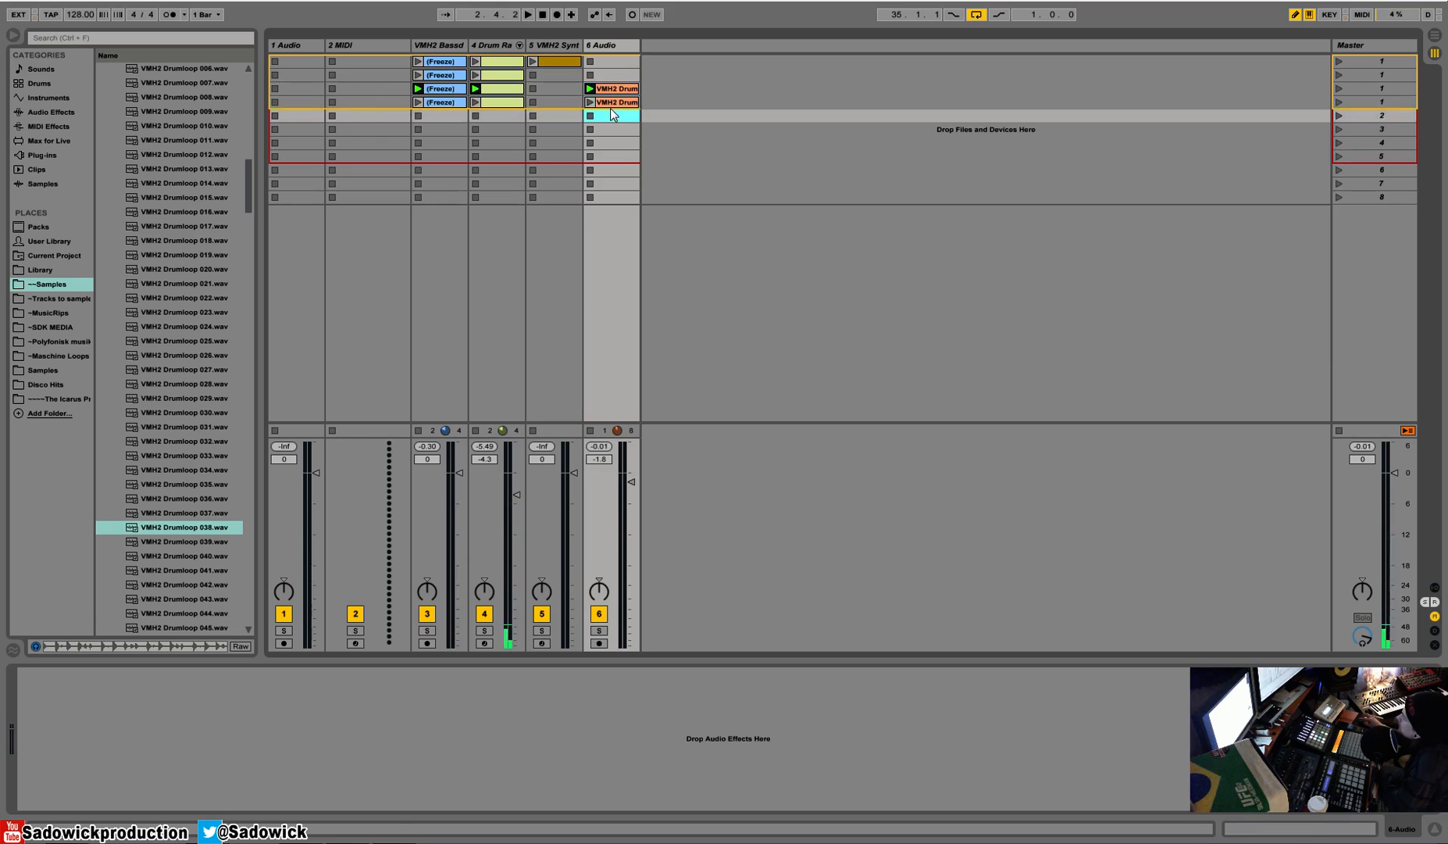
key("Delete")
left_click(480, 106)
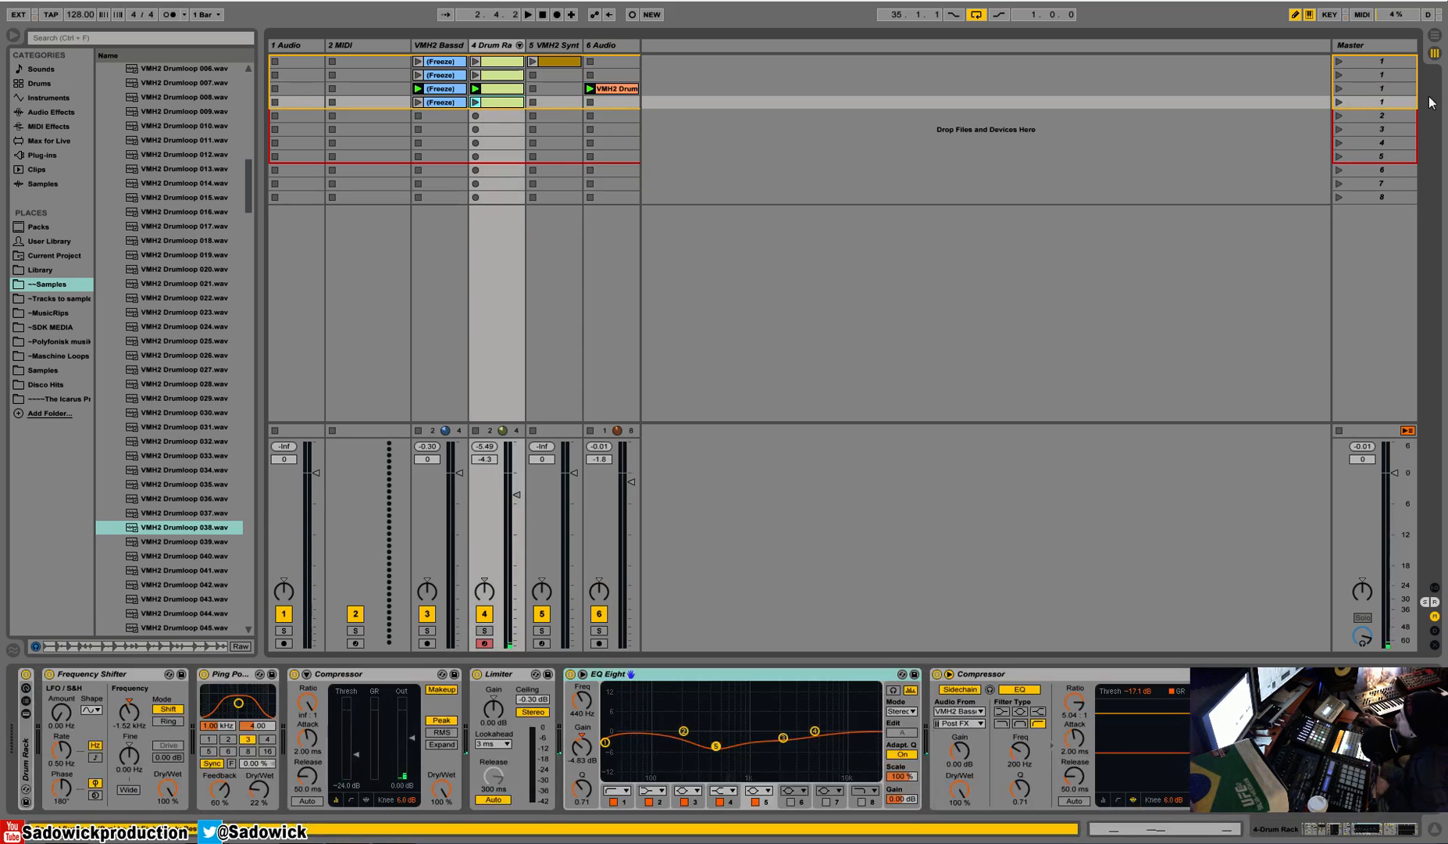
left_click(1340, 103)
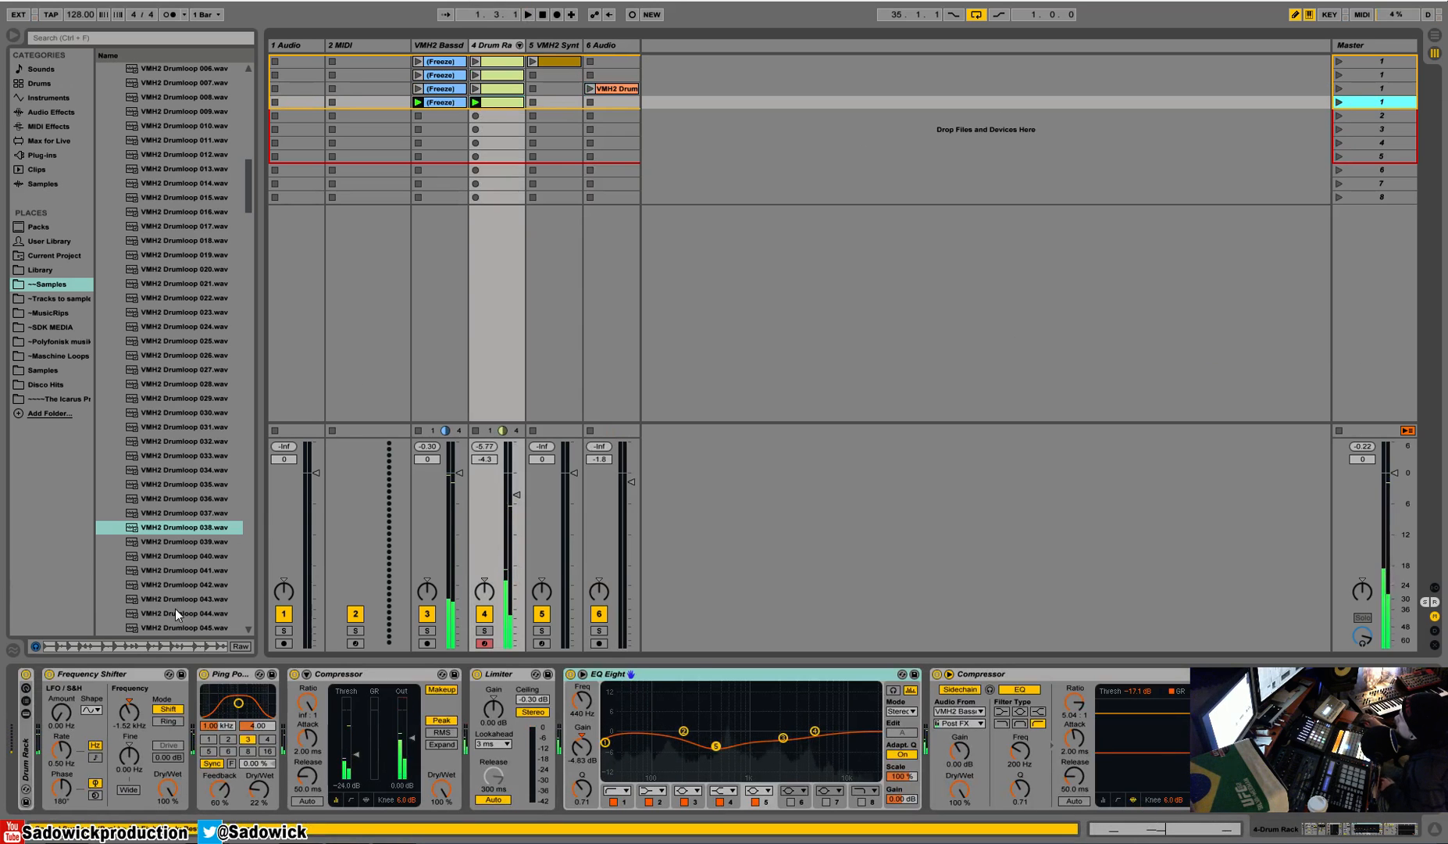
Place VMH2 Drumloop 057.wav in the drumloop track's empty fourth scene slot
scroll(178, 586, "down", 6)
left_click(180, 557)
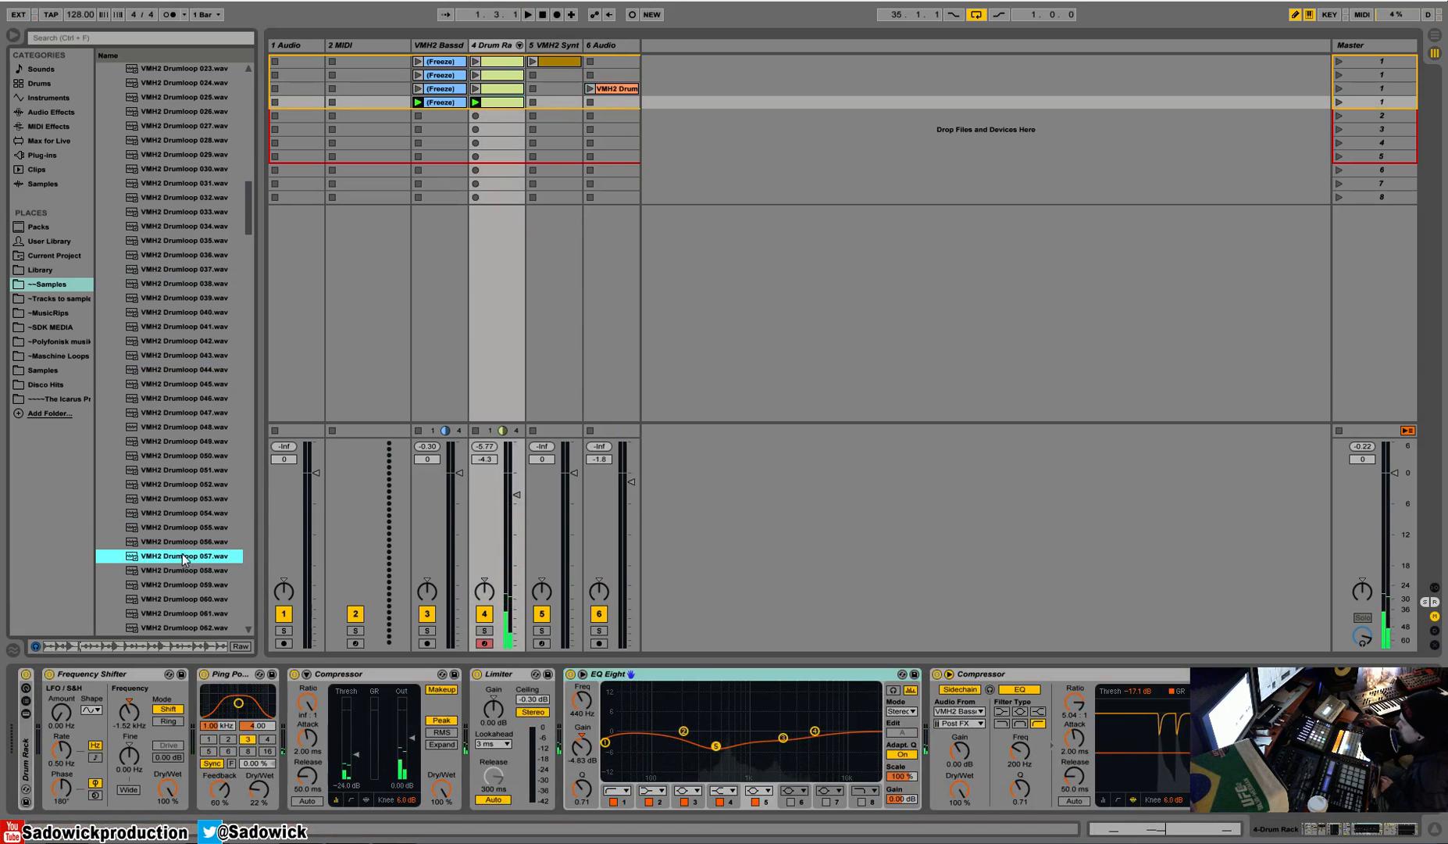
left_click_drag(182, 554, 613, 102)
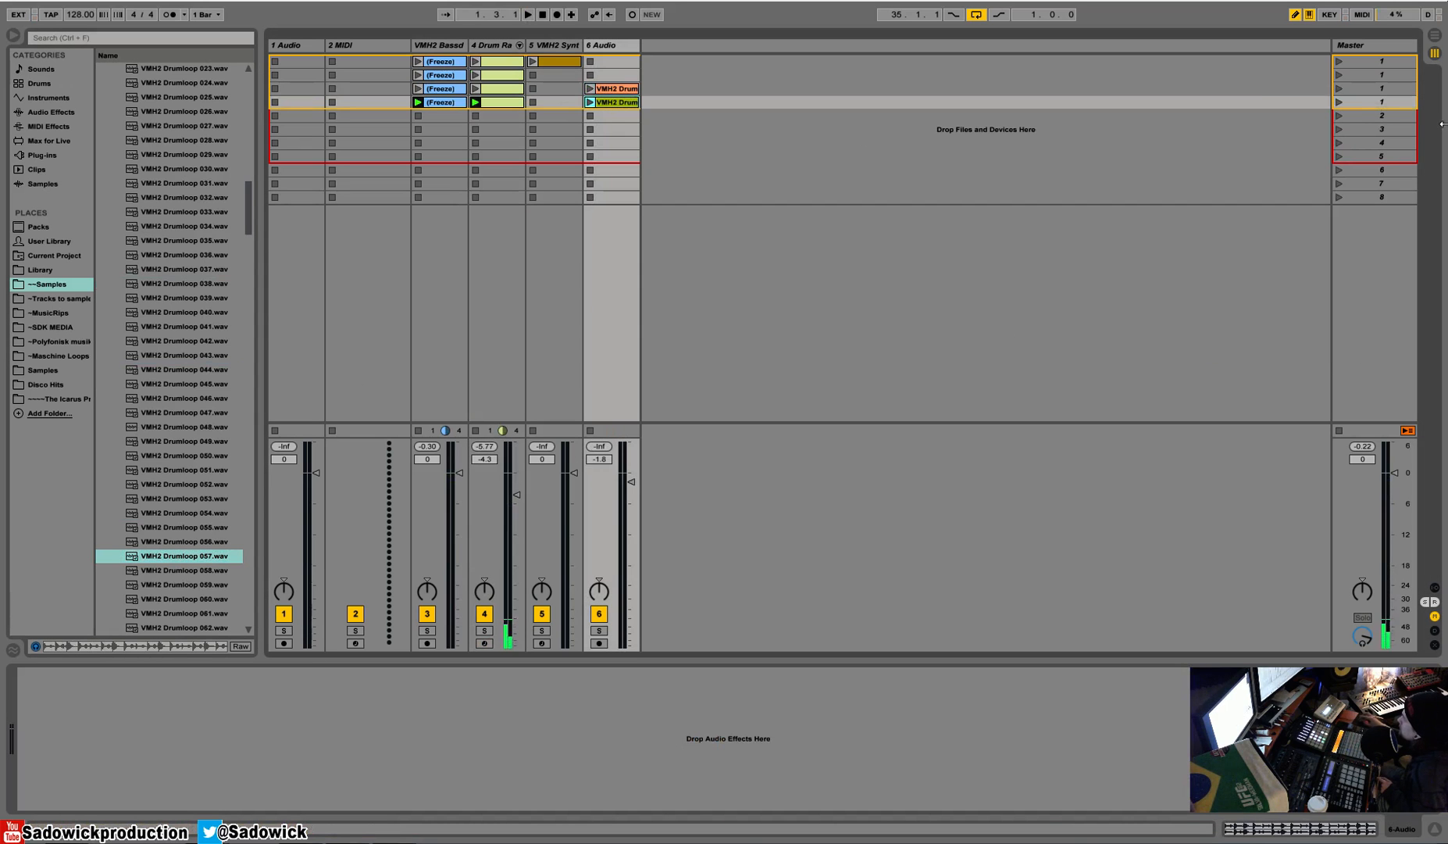
Launch the fourth scene, set the drumloop track's volume to -3.0 dB, and launch the third scene for comparison
left_click(1339, 102)
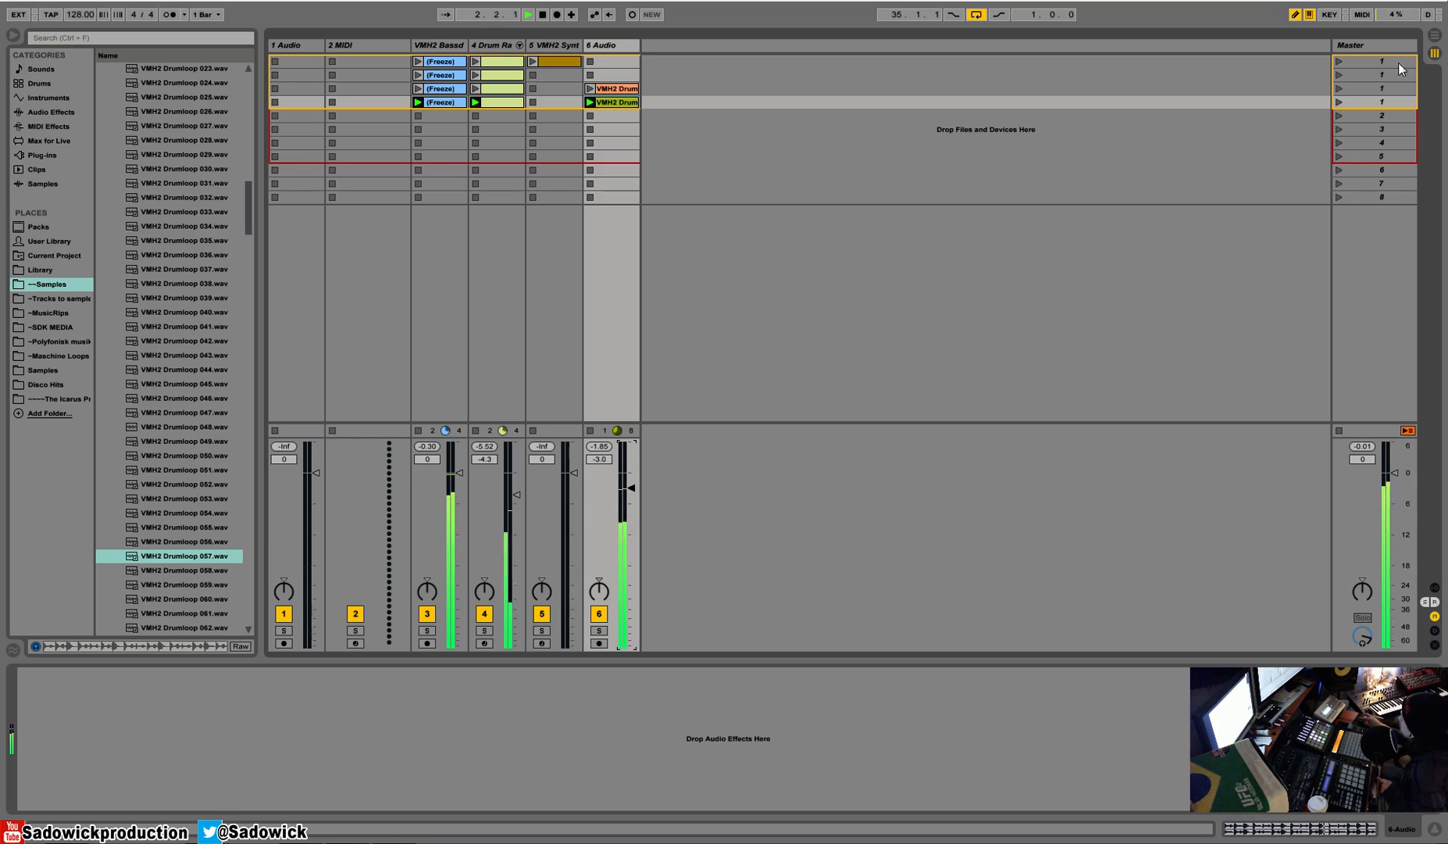
left_click(1340, 87)
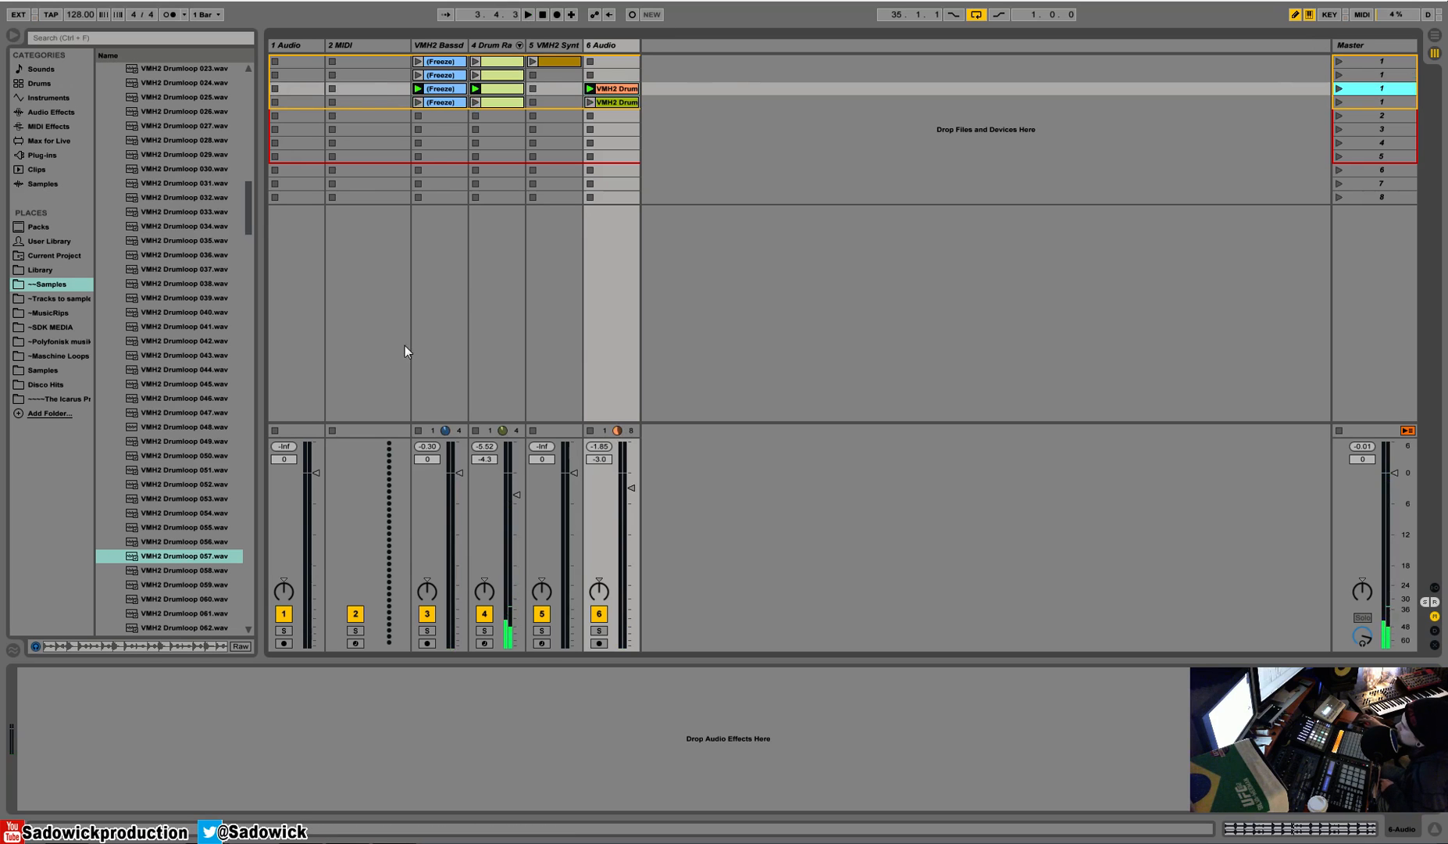
Narrow the empty 1 Audio and 2 MIDI tracks
left_click(384, 44)
left_click_drag(410, 44, 302, 50)
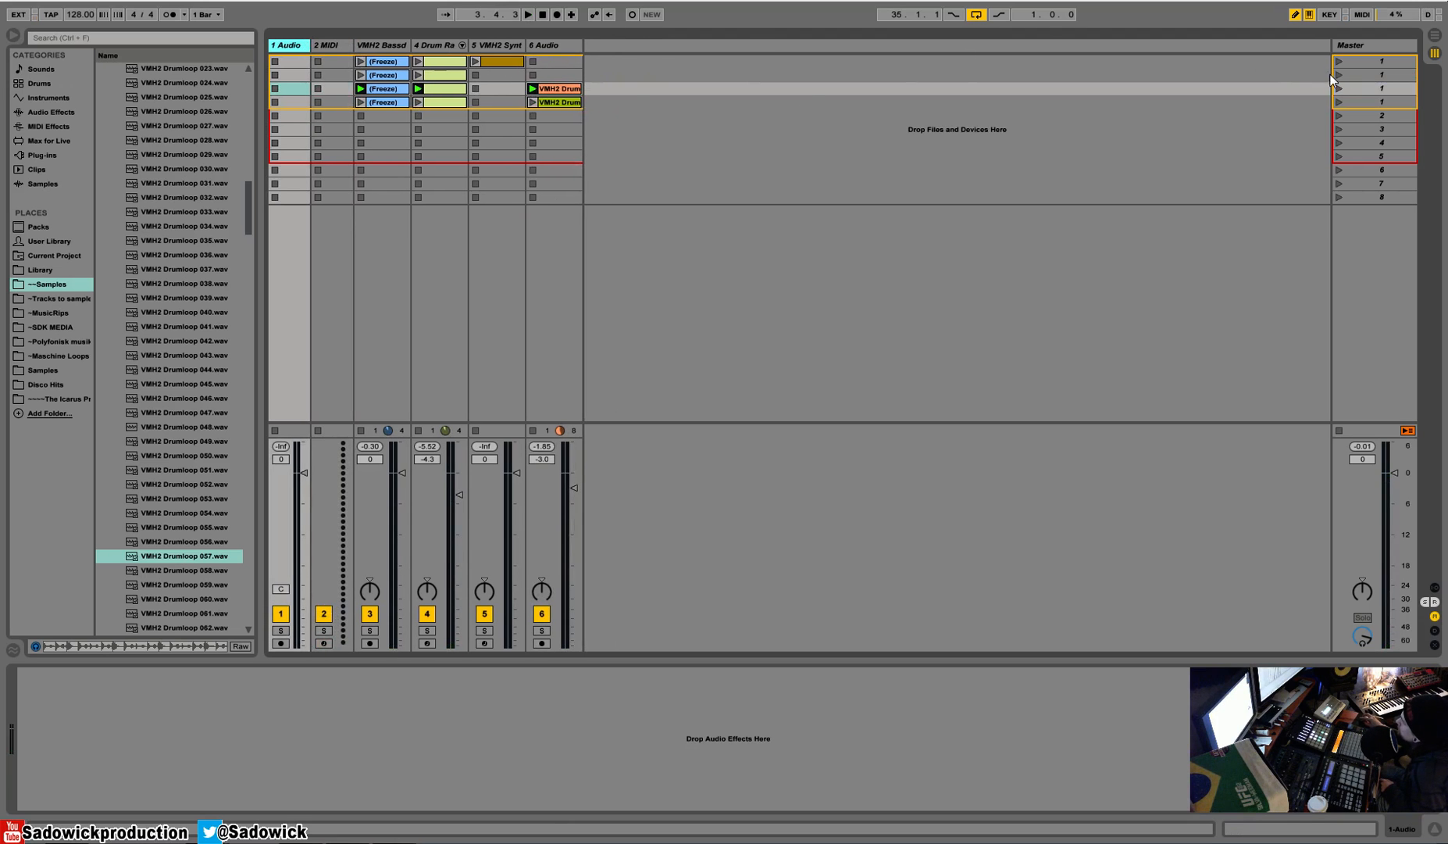
Copy the synth clip from the first scene into the third scene and play the third and fourth scenes
left_click(493, 60)
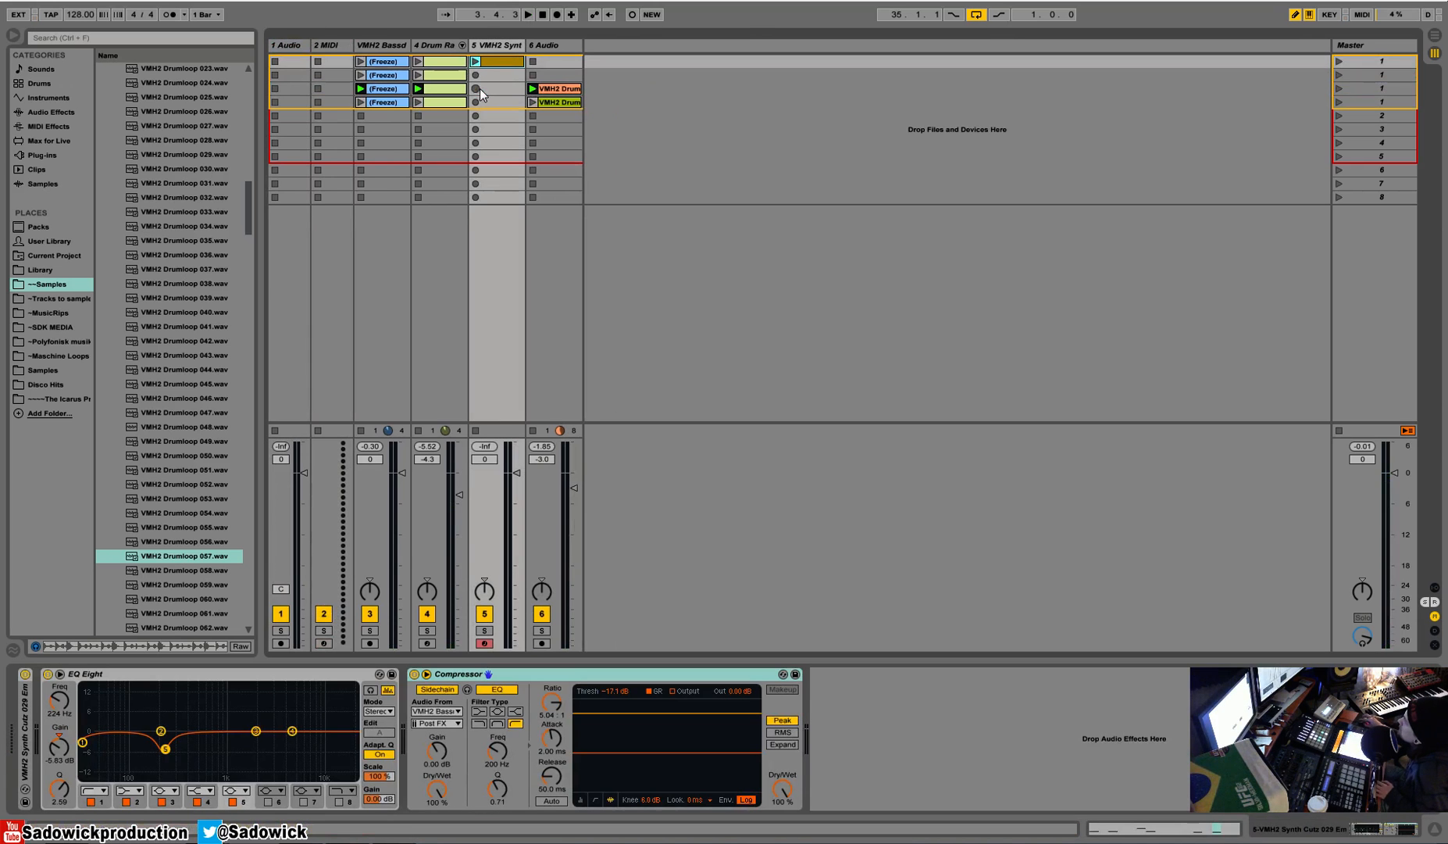
left_click(476, 88)
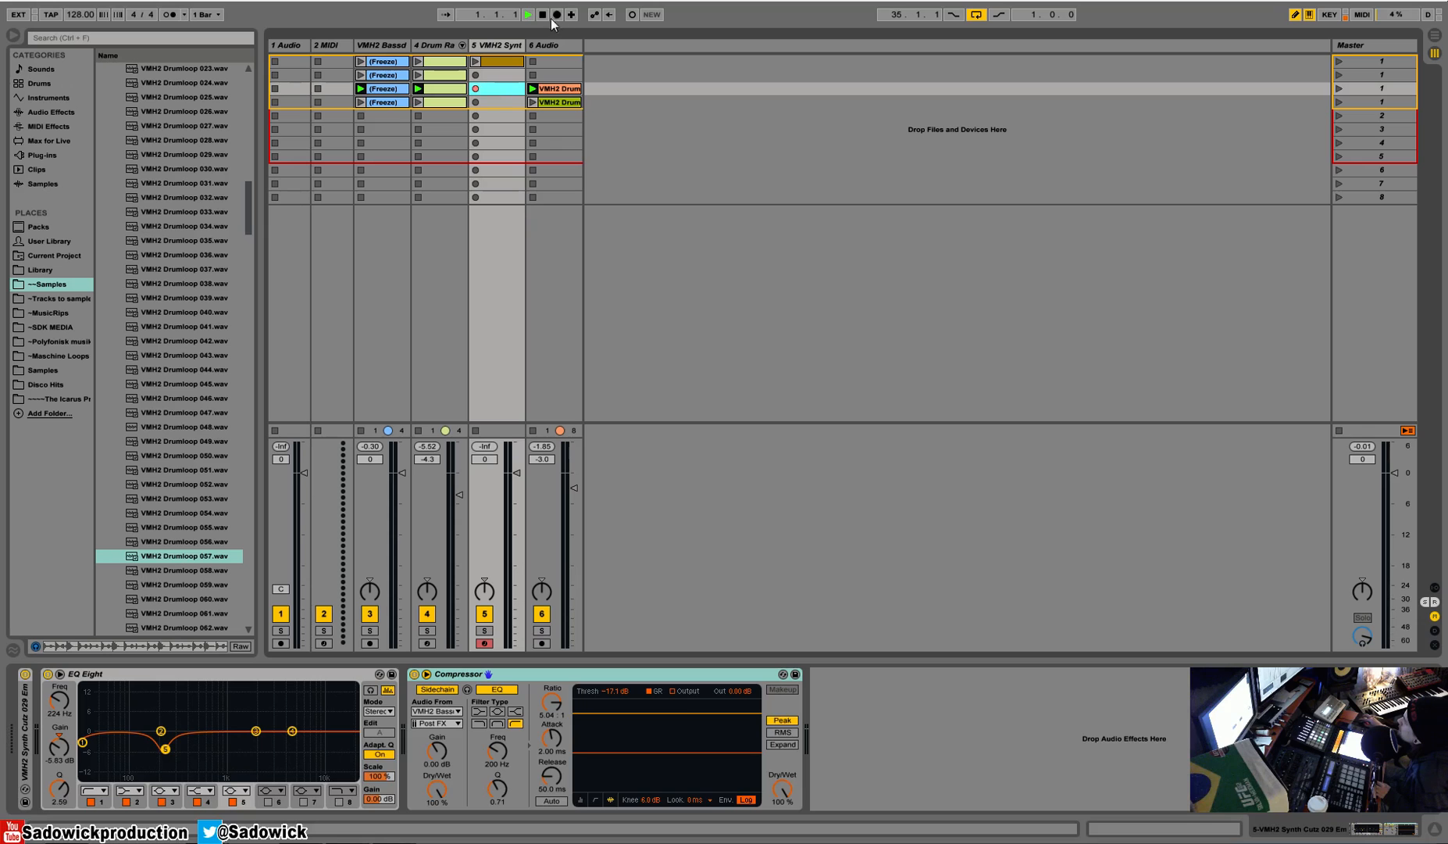
right_click(502, 89)
left_click(504, 97)
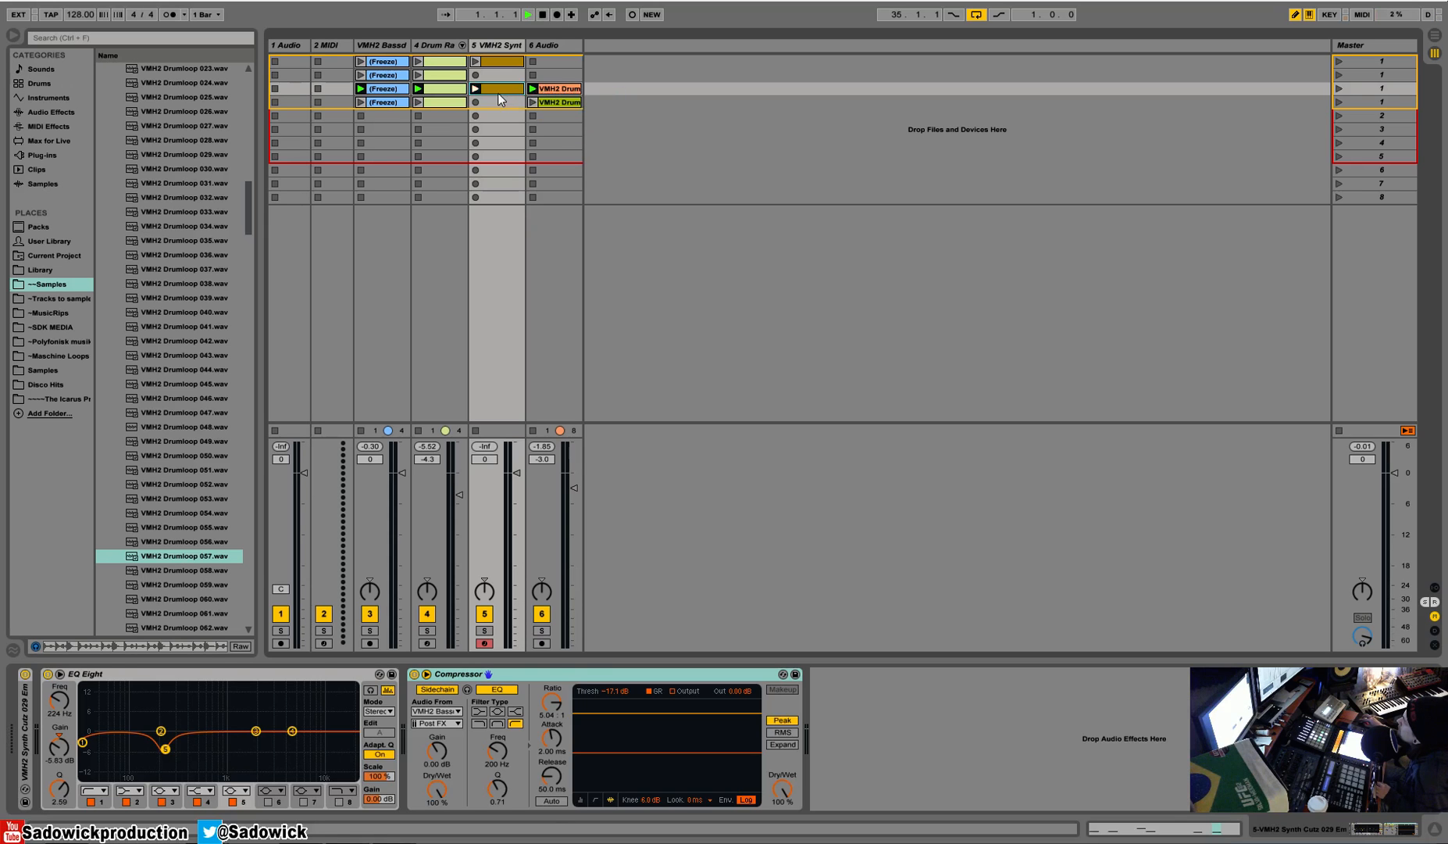
left_click(435, 87)
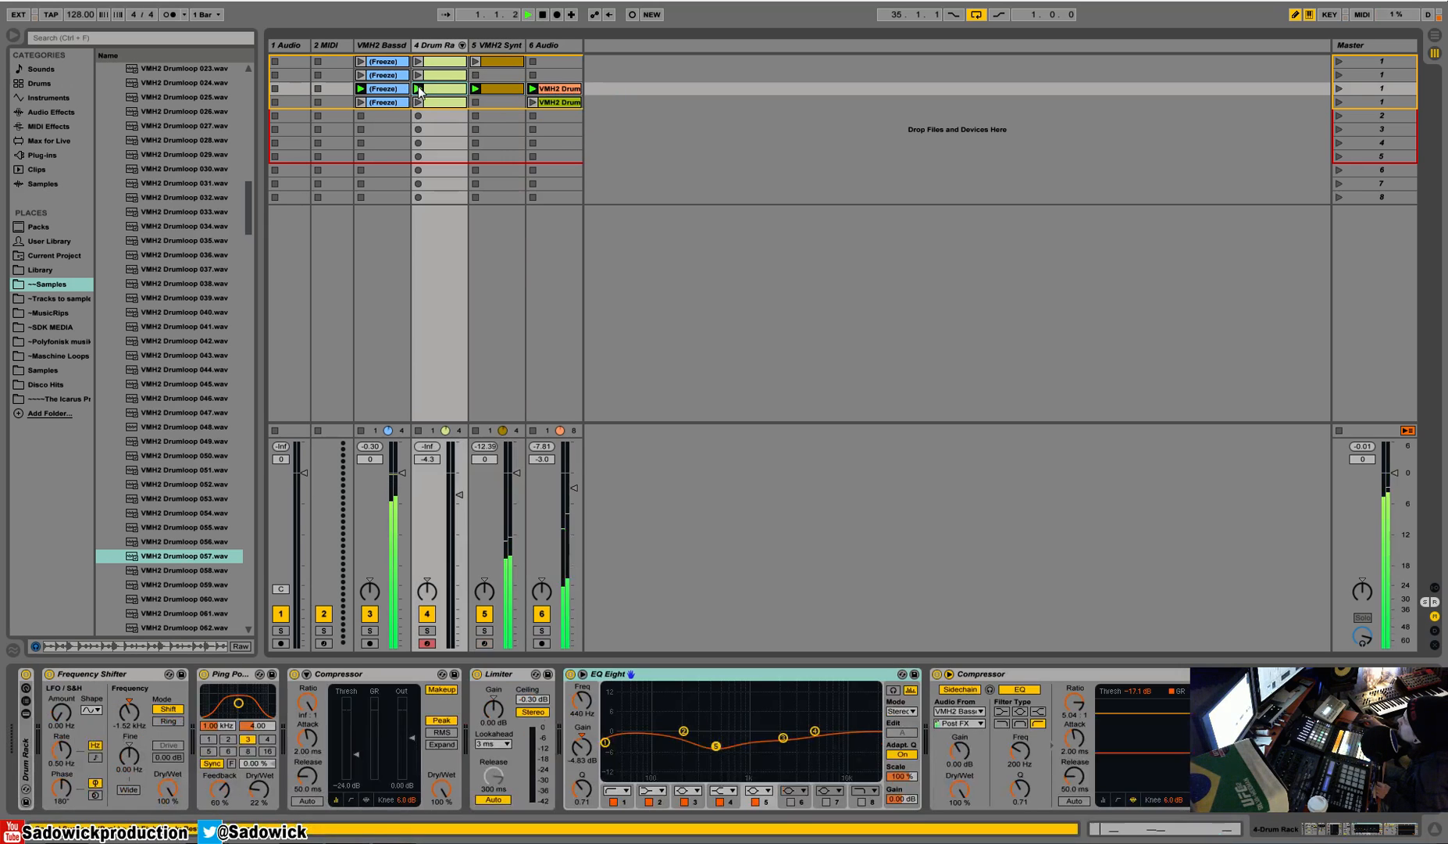
left_click(1364, 90)
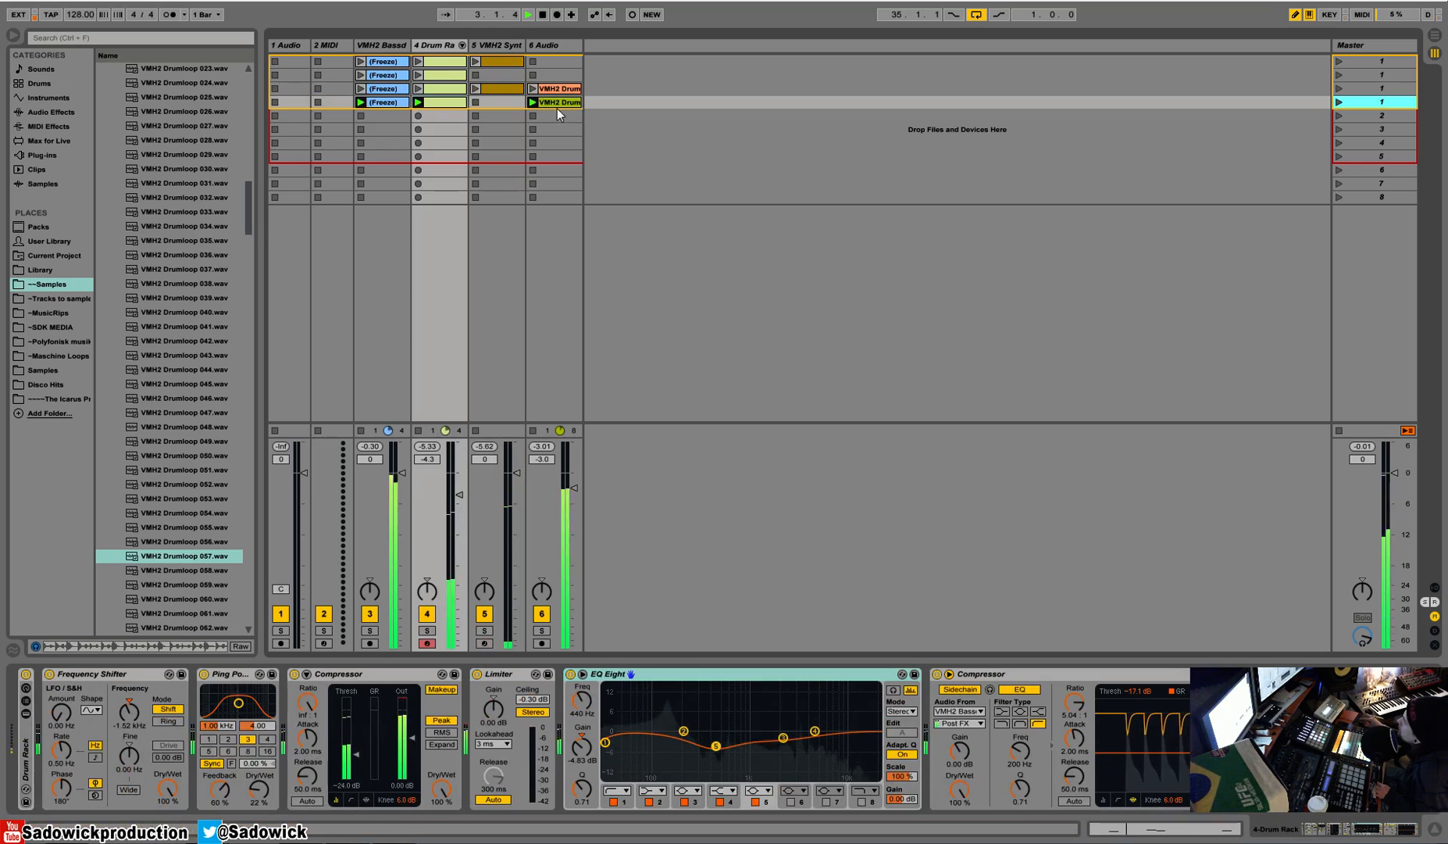
Duplicate the third scene's synth clip into the fourth scene and launch the third and fourth scenes in turn
left_click(490, 88)
key("ctrl+d")
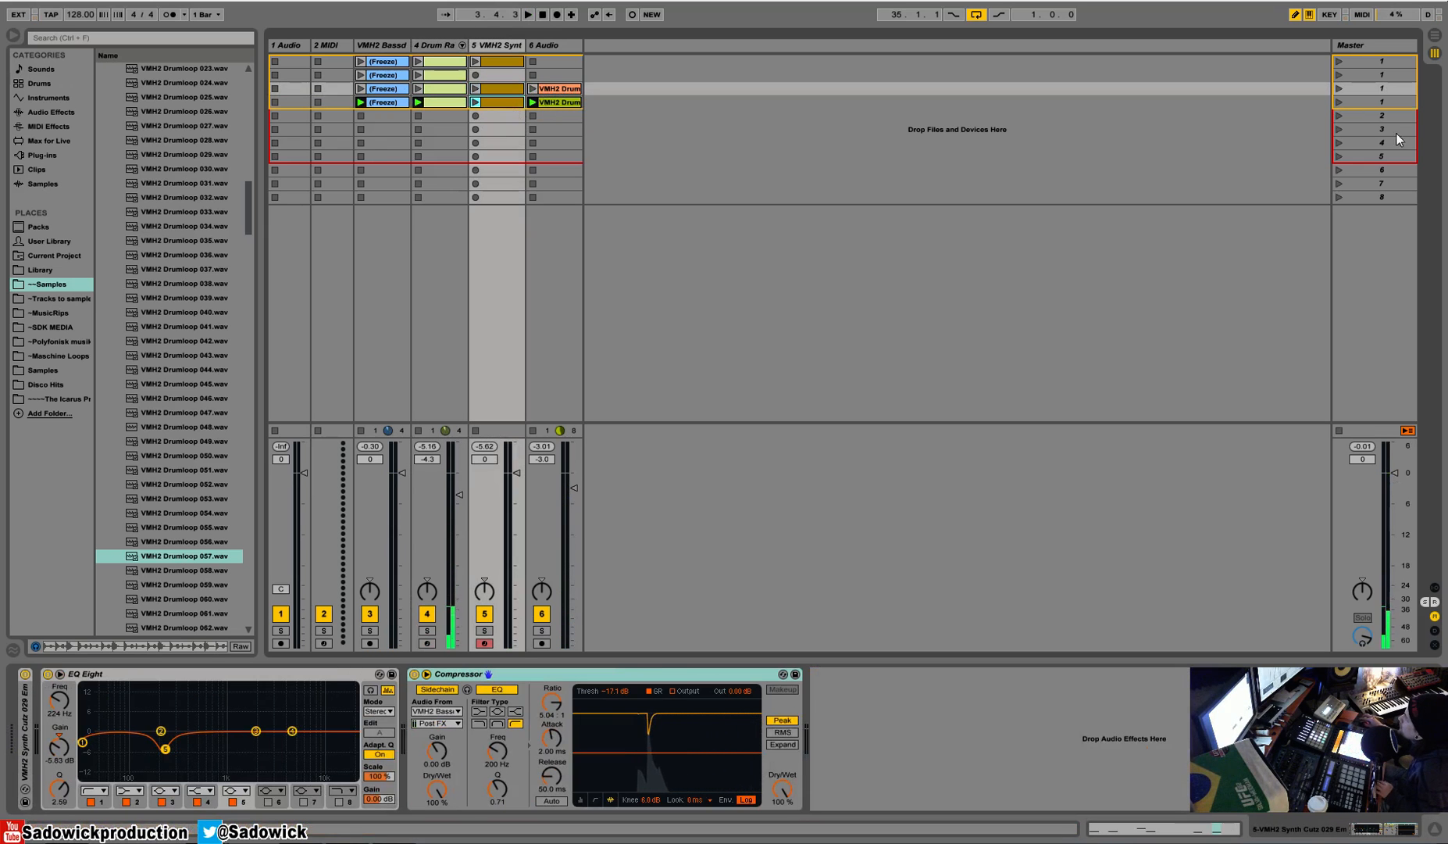
left_click(1339, 89)
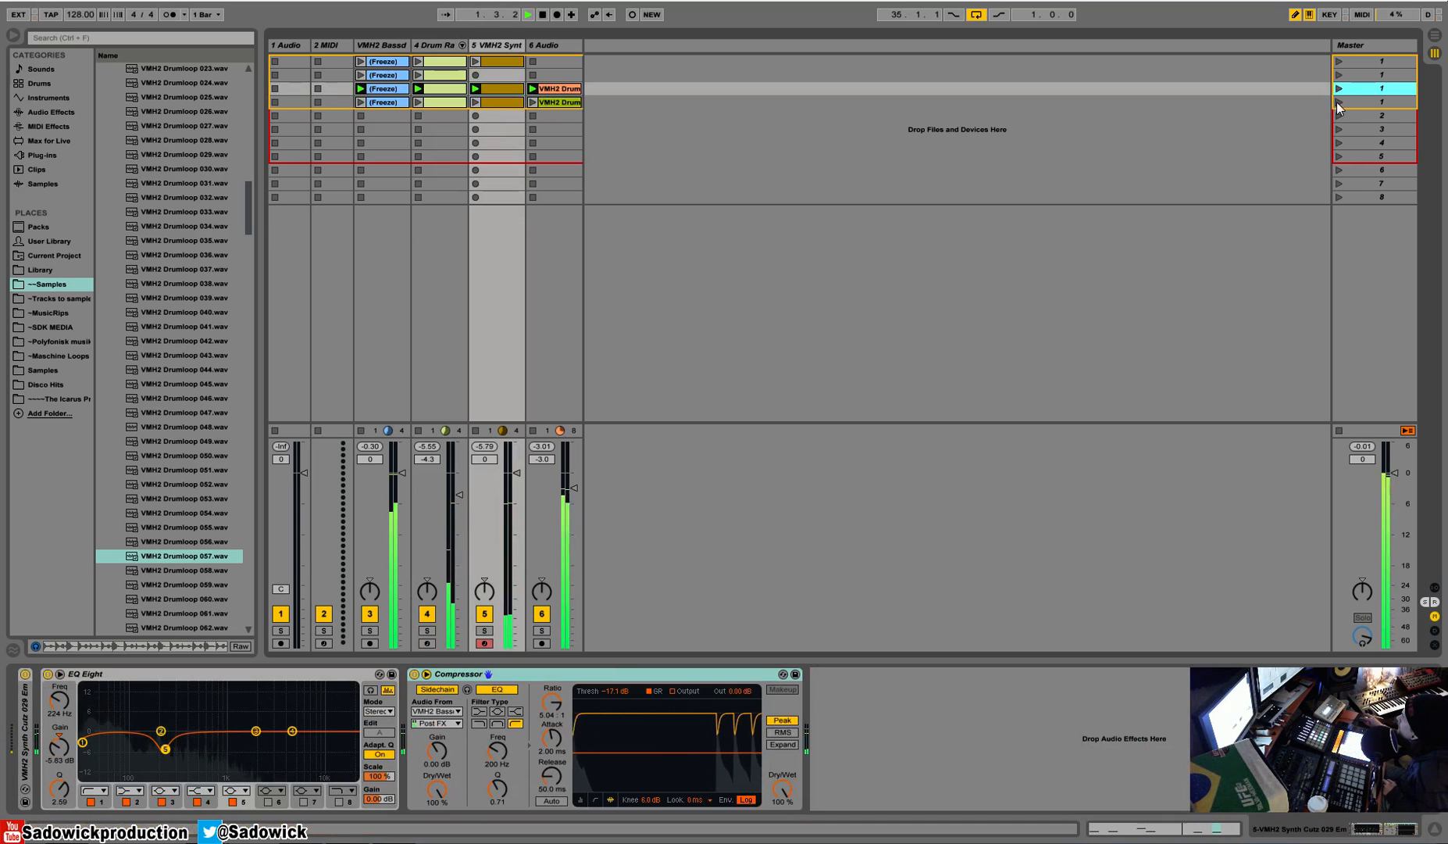
left_click(1368, 101)
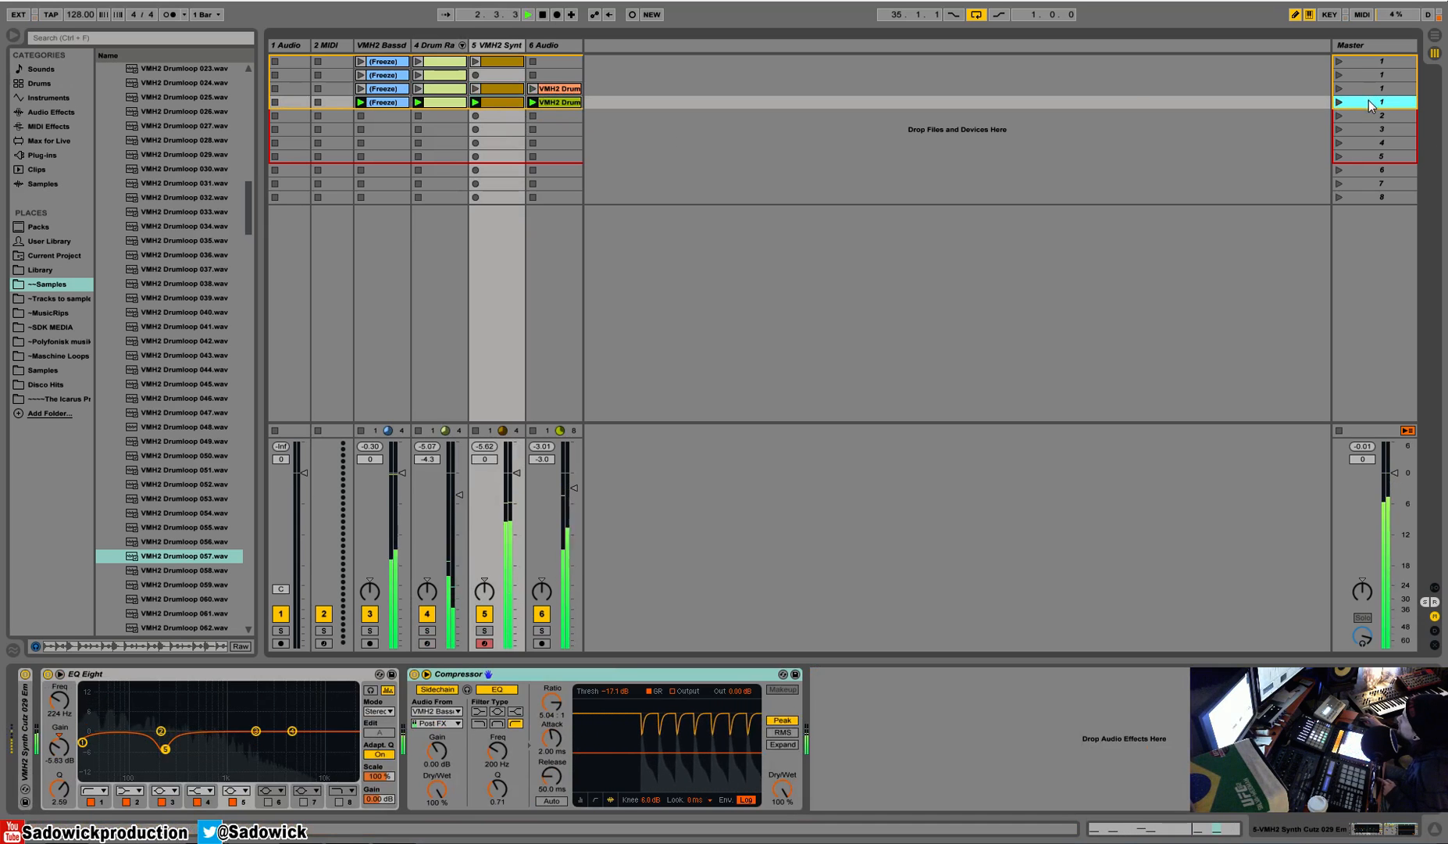
key("space")
Insert a Compressor between EQ Eight and the sidechain Compressor on the synth track, with its ratio at inf:1, and play the scene
left_click(516, 574)
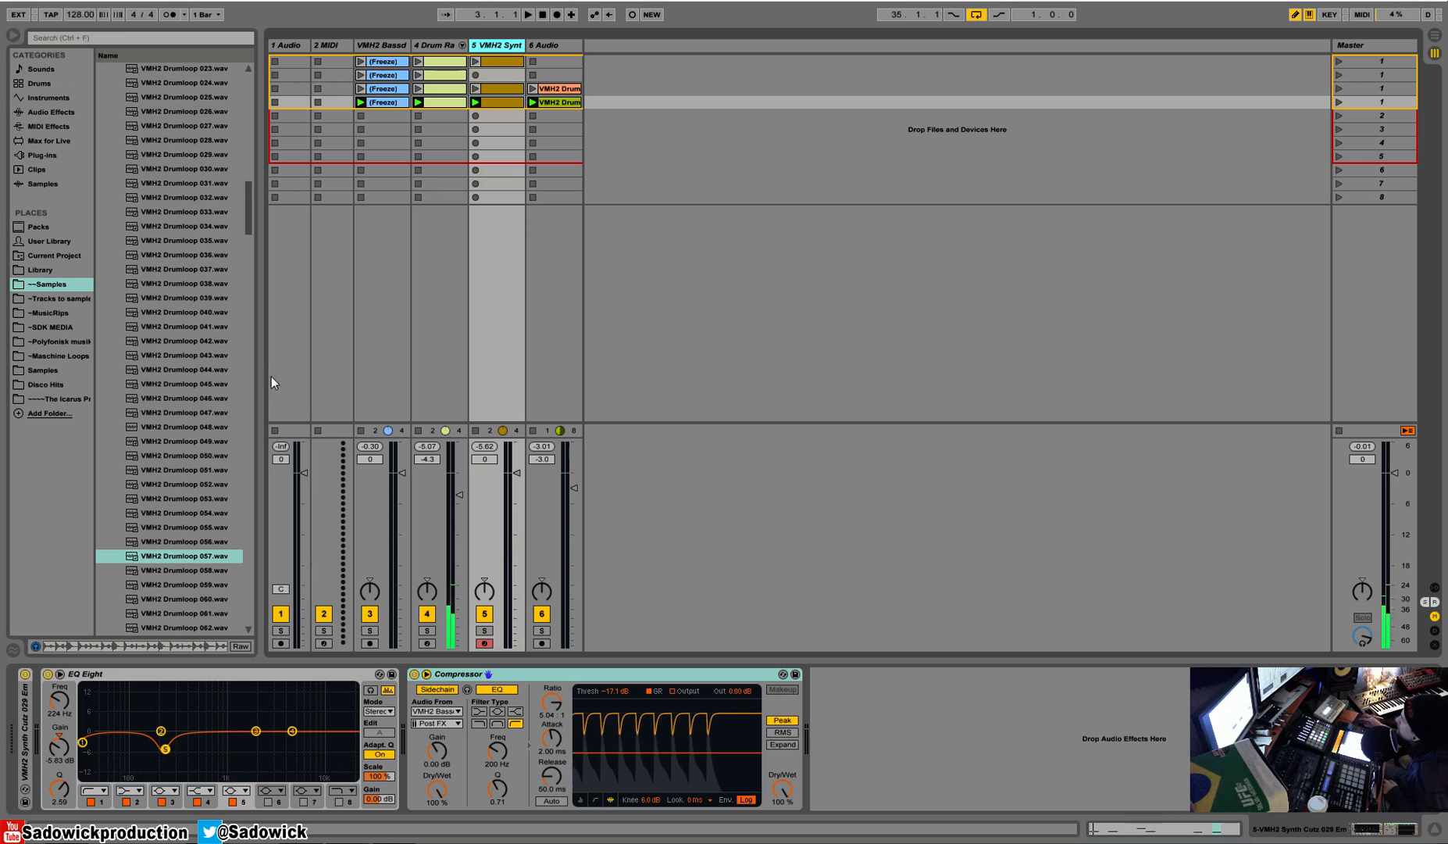
left_click(41, 112)
left_click_drag(138, 170, 468, 697)
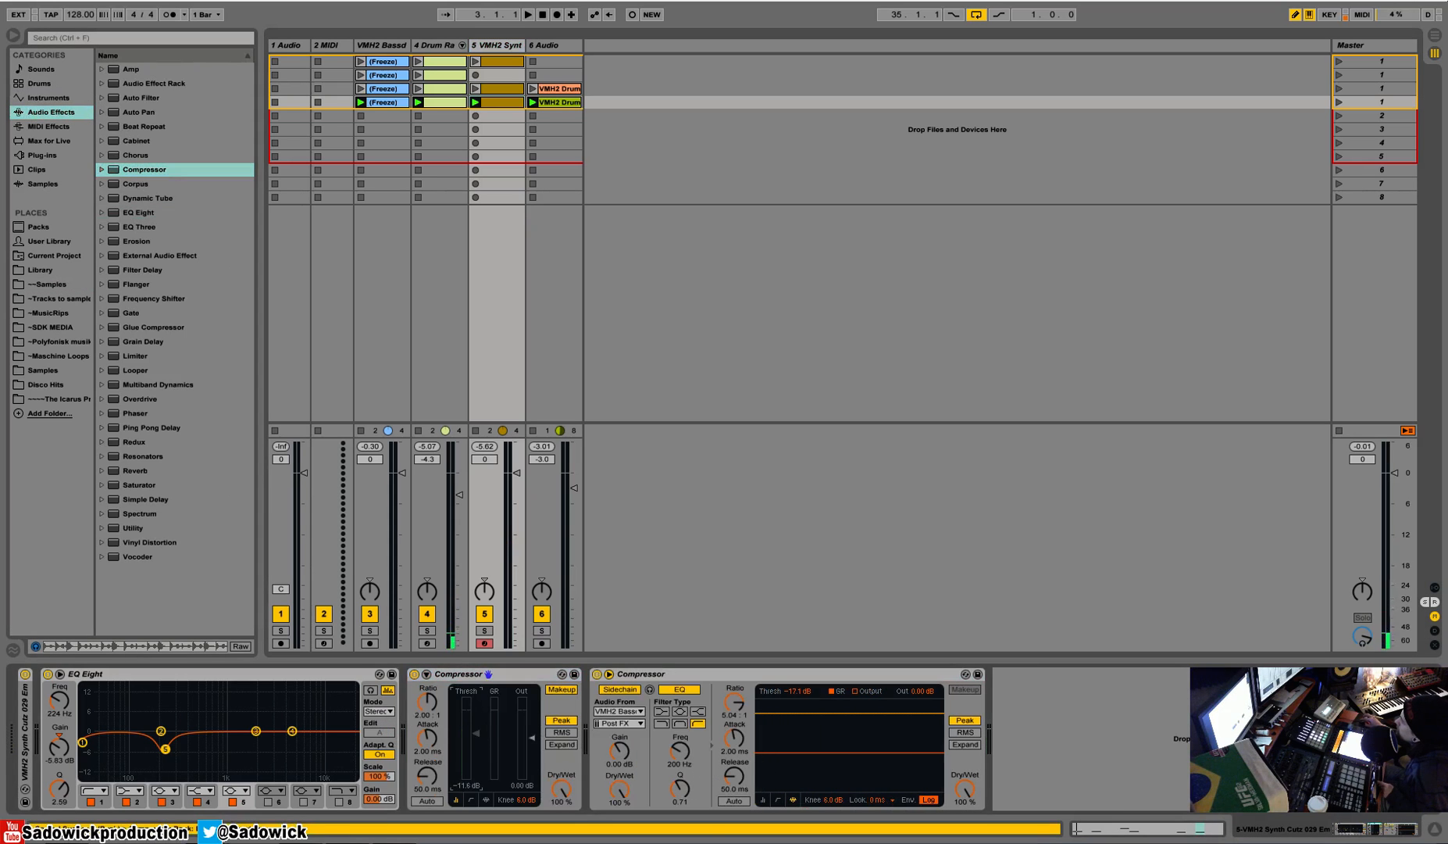
key("space")
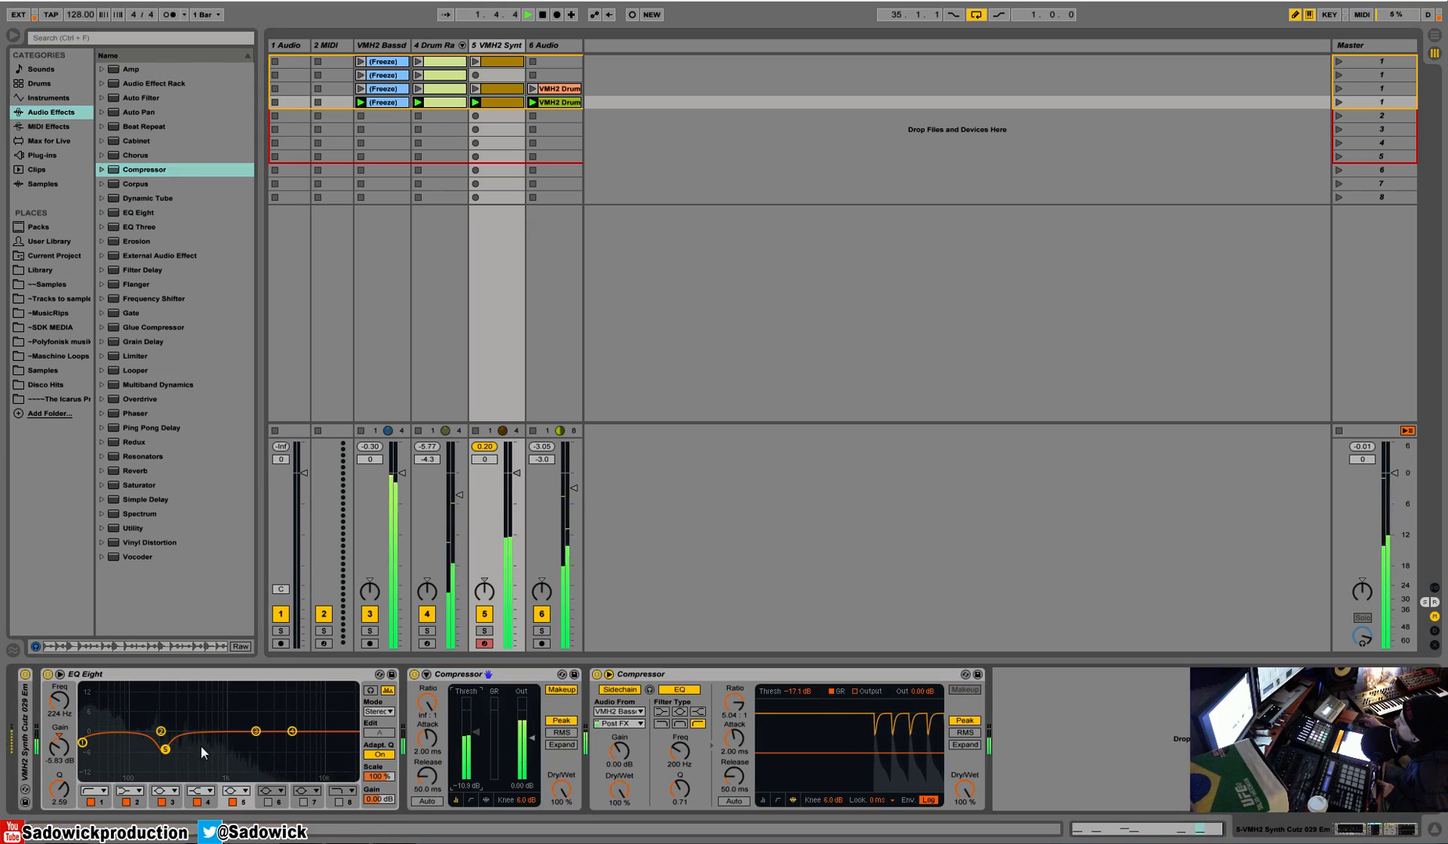
Set the synth's sidechain Compressor threshold to -21.1 dB and move EQ Eight's first band to 48.2 Hz
left_click_drag(847, 753, 847, 760)
mouse_move(83, 742)
left_mouse_down()
mouse_move(104, 715)
mouse_move(102, 734)
left_mouse_up()
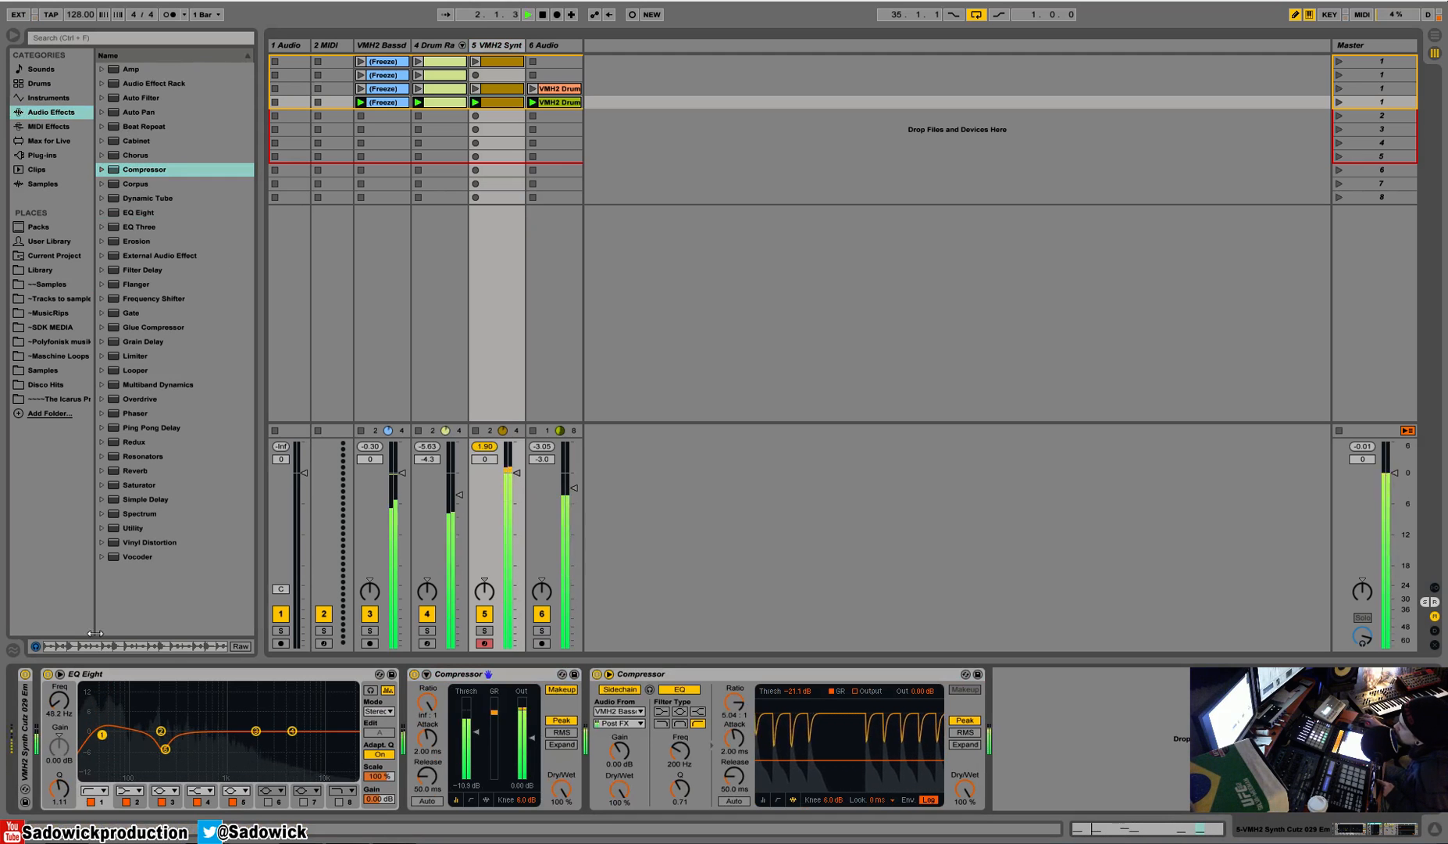
key("space")
Fold the synth track's EQ Eight and first Compressor, and play the scene briefly
double_click(200, 677)
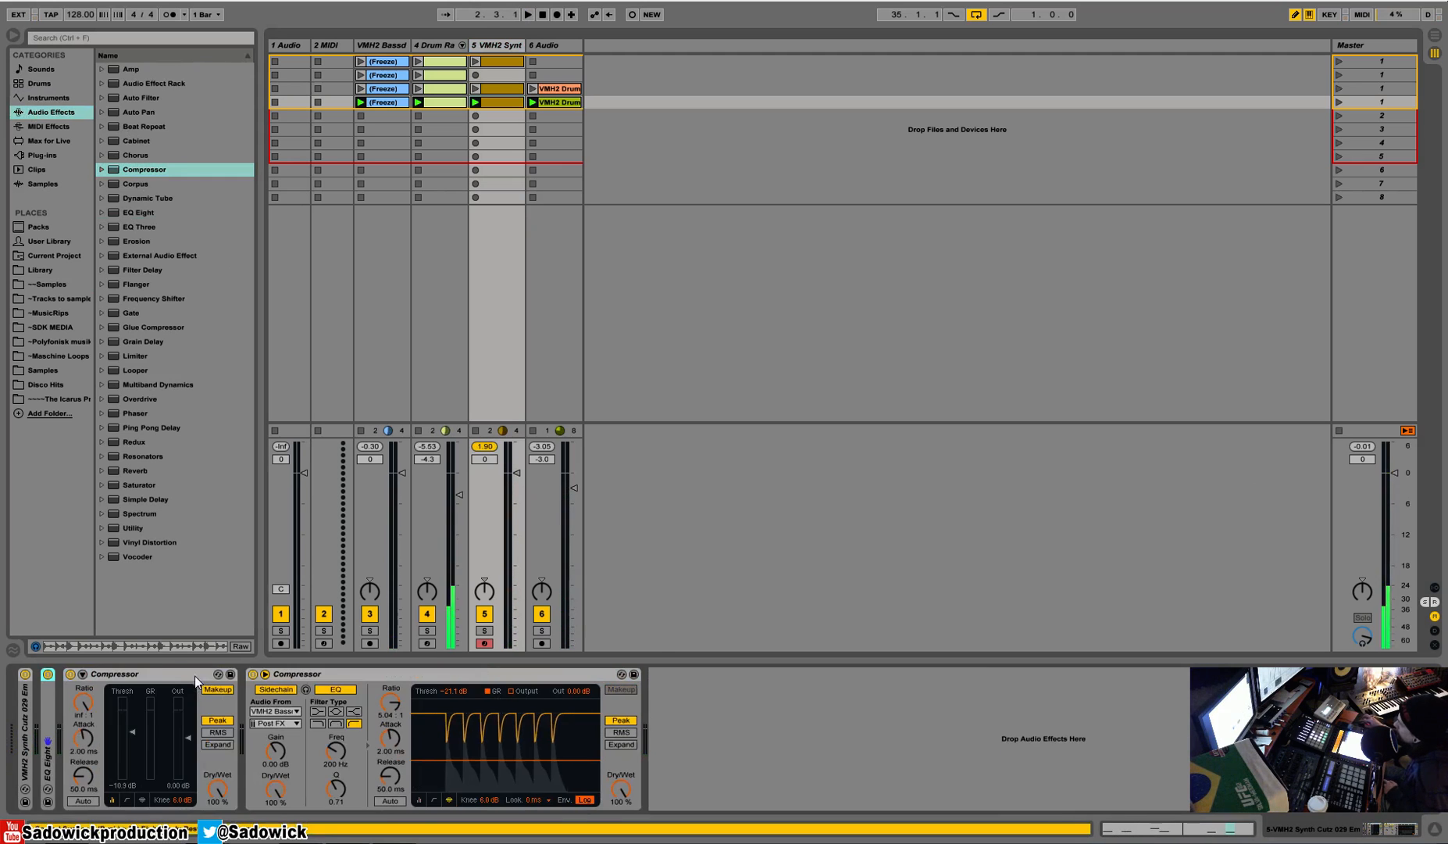
double_click(174, 672)
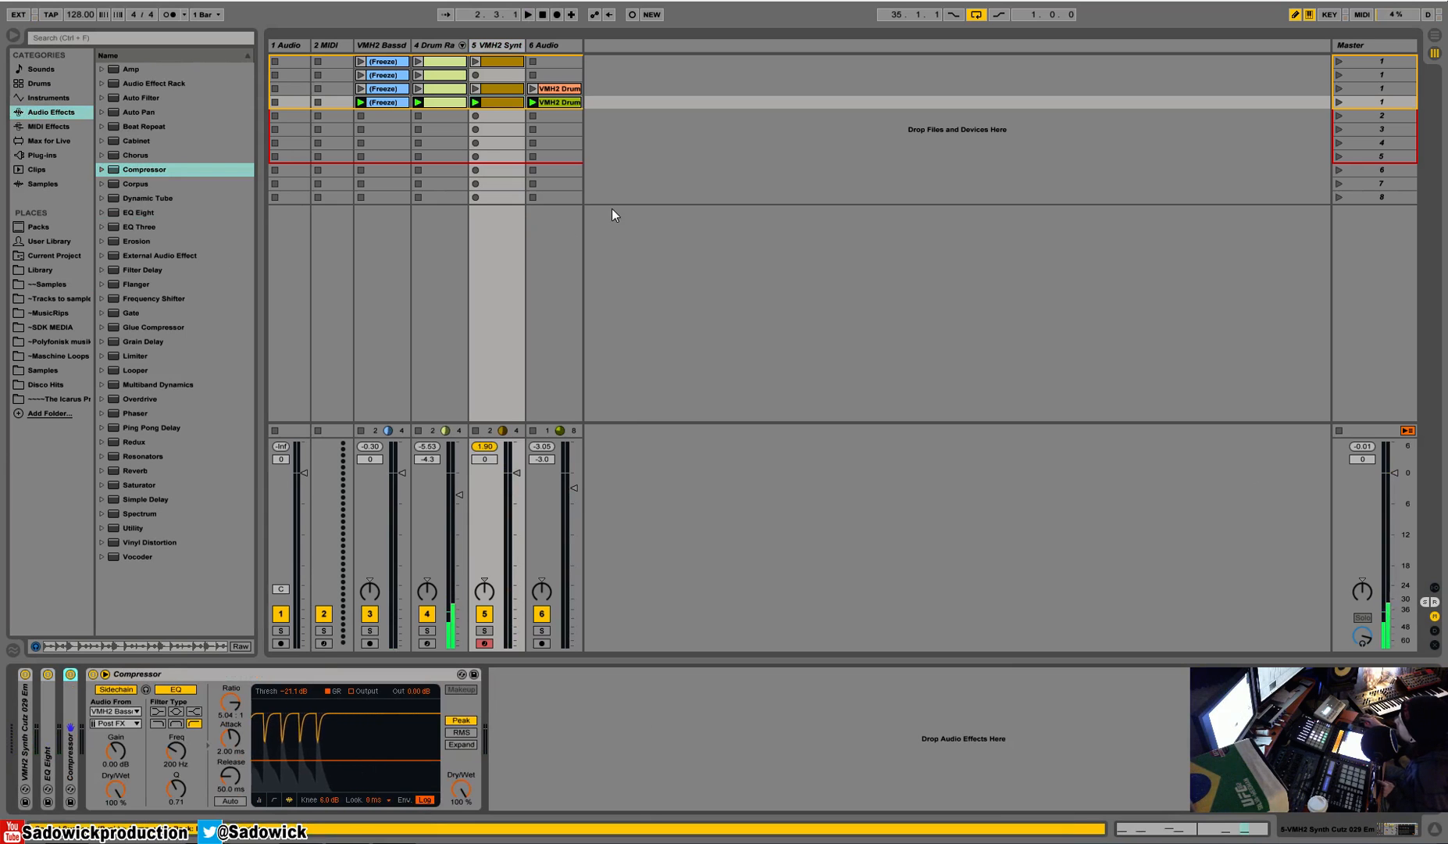
key("space")
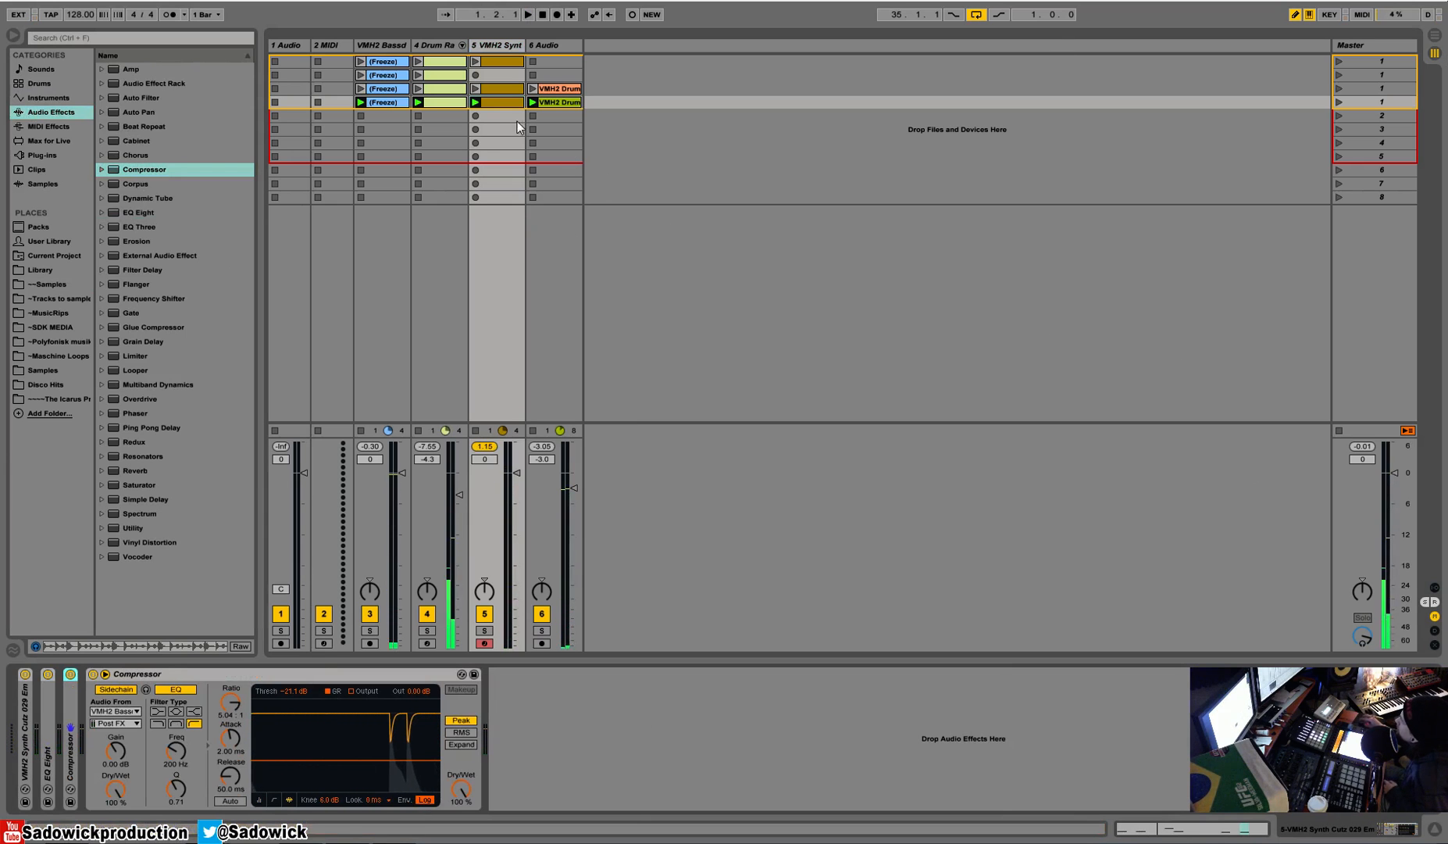
Insert a new audio track after the drumloop track and duplicate the synth cuts track
right_click(606, 46)
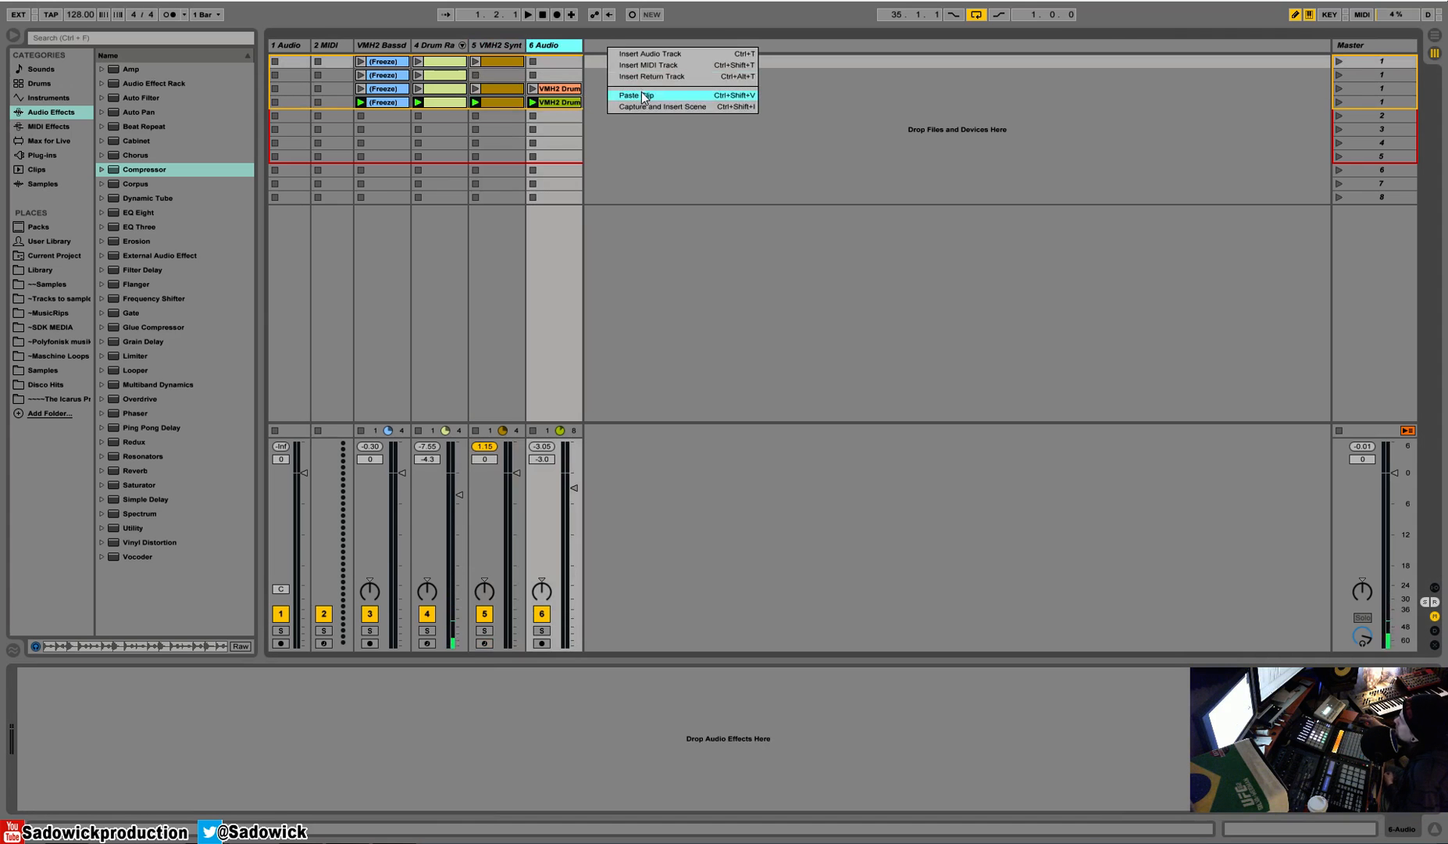
left_click(661, 54)
right_click(492, 44)
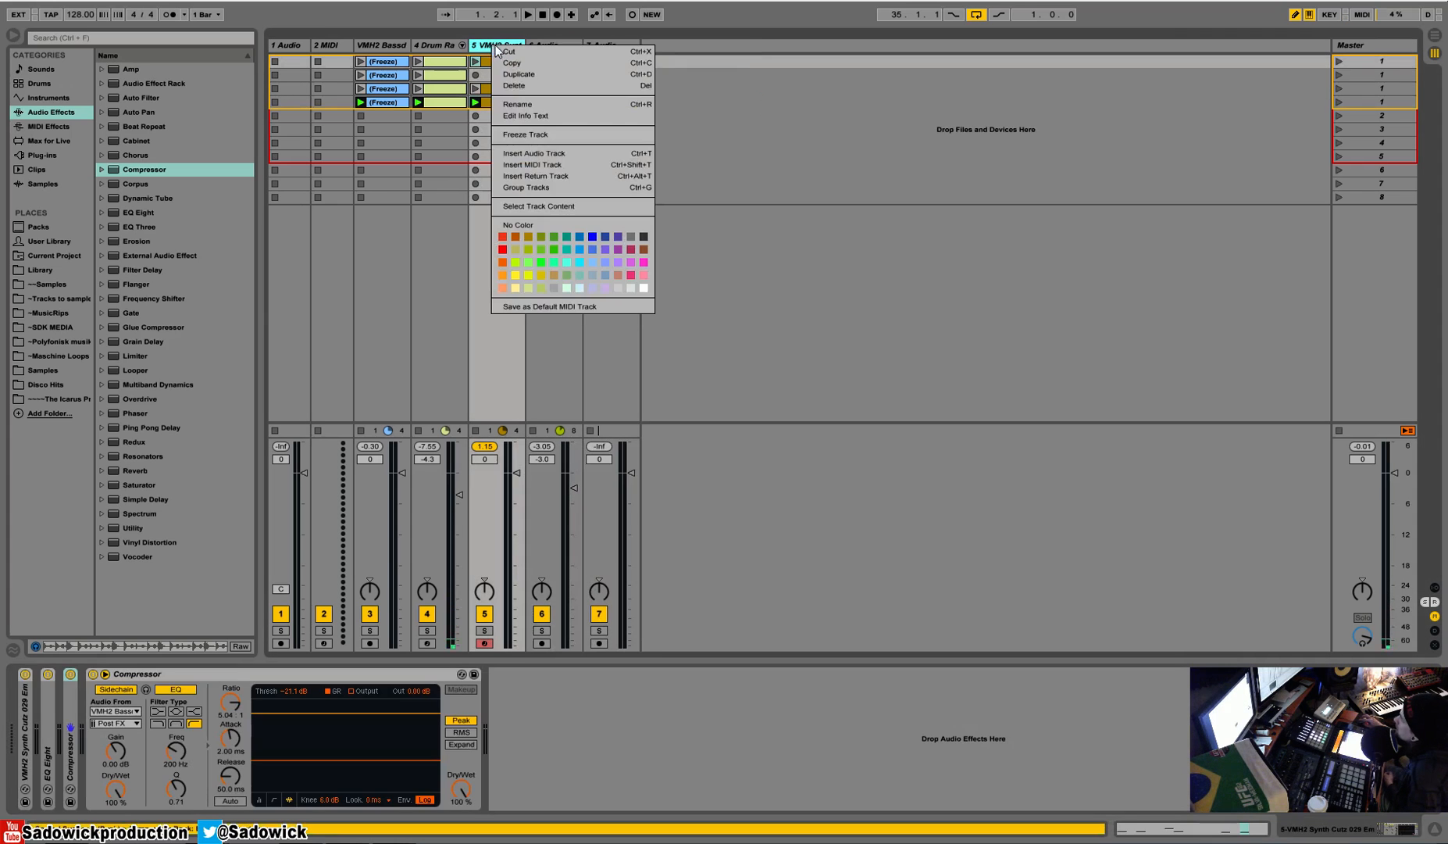
left_click(600, 69)
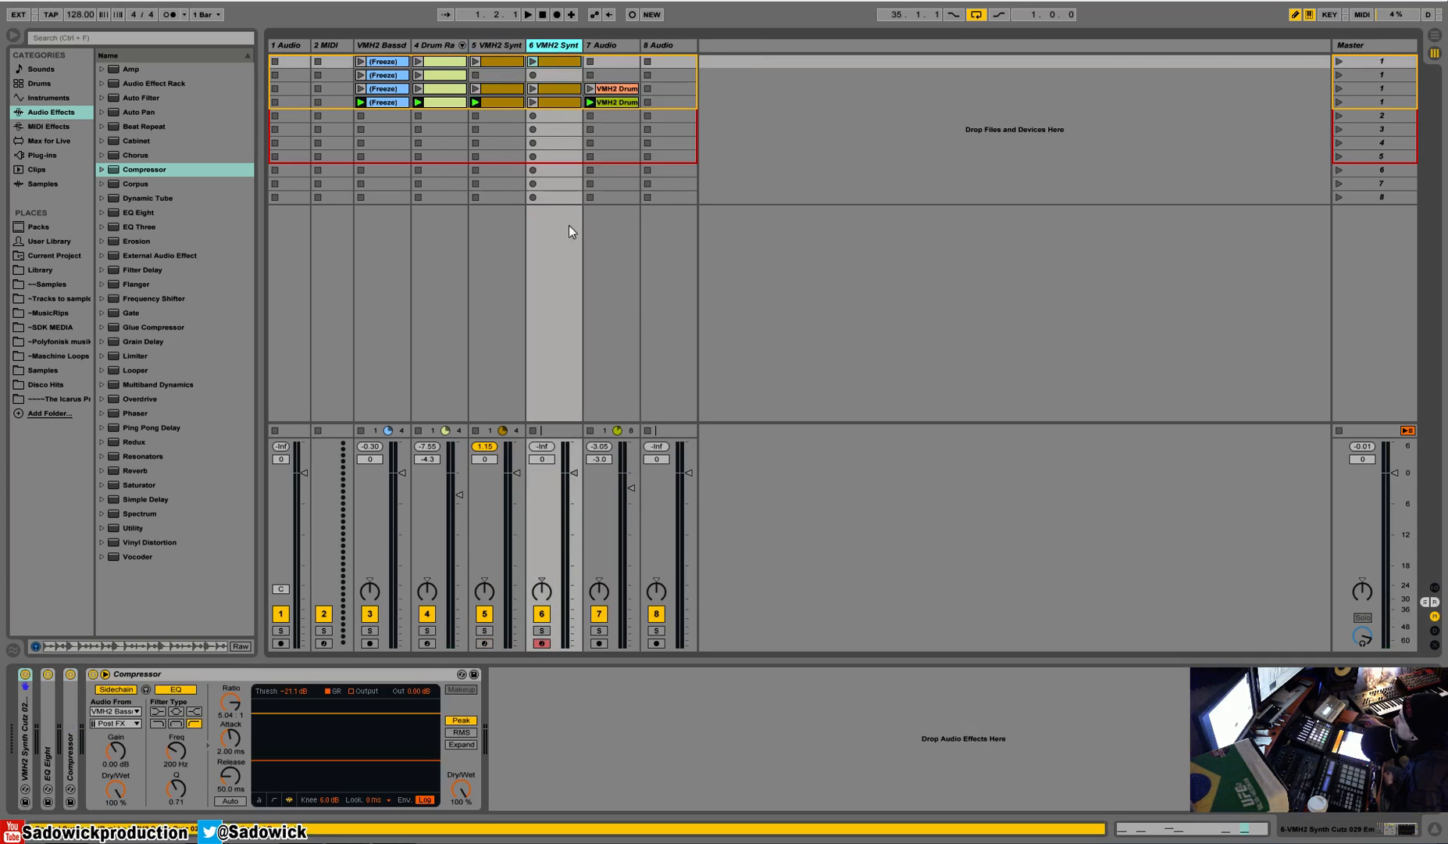
Unfold the duplicated synth track's sampler device and recolour the track's clips in the first four scenes magenta
double_click(35, 710)
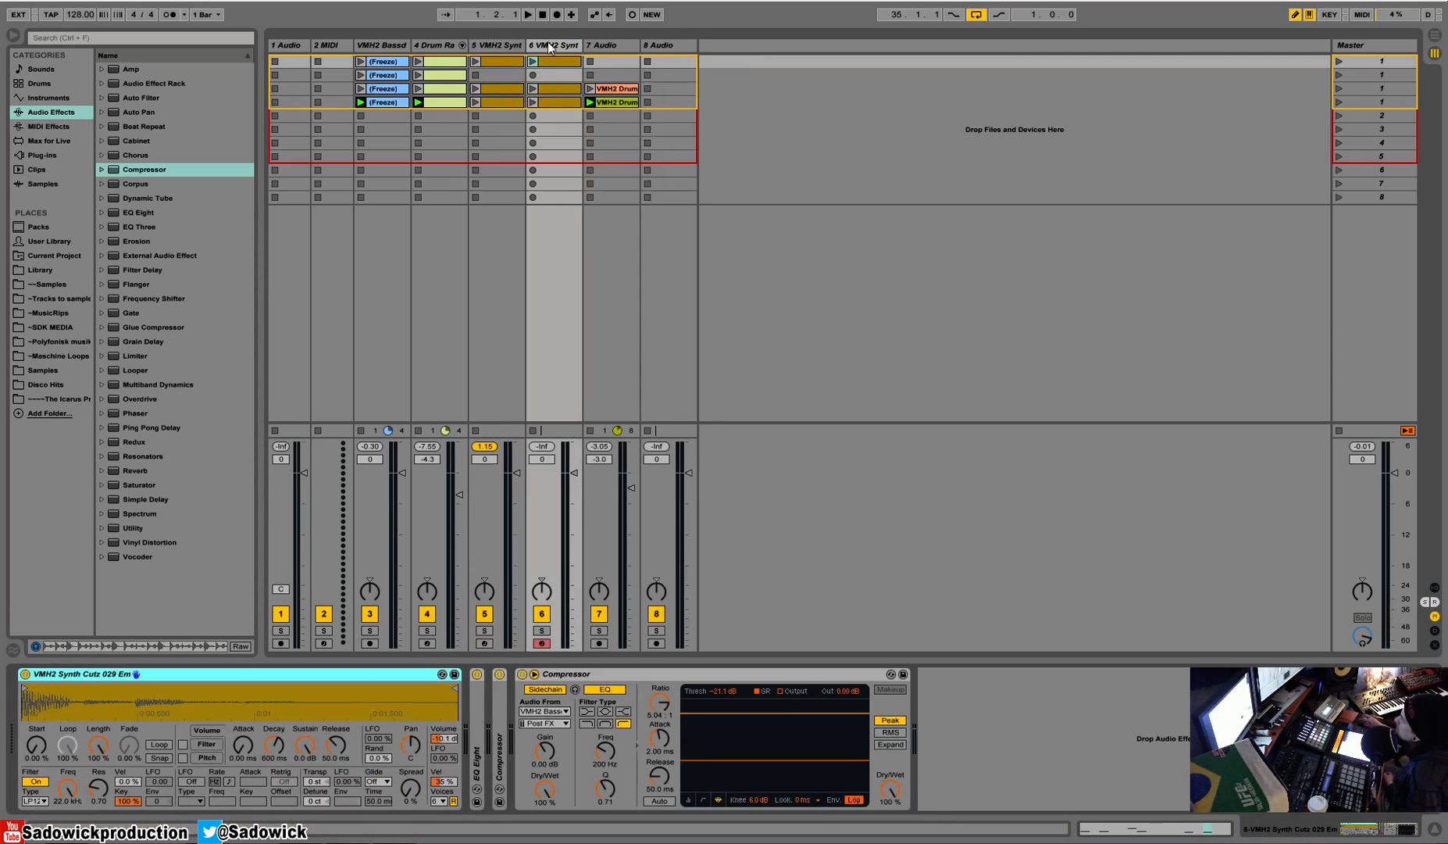
left_click(551, 61)
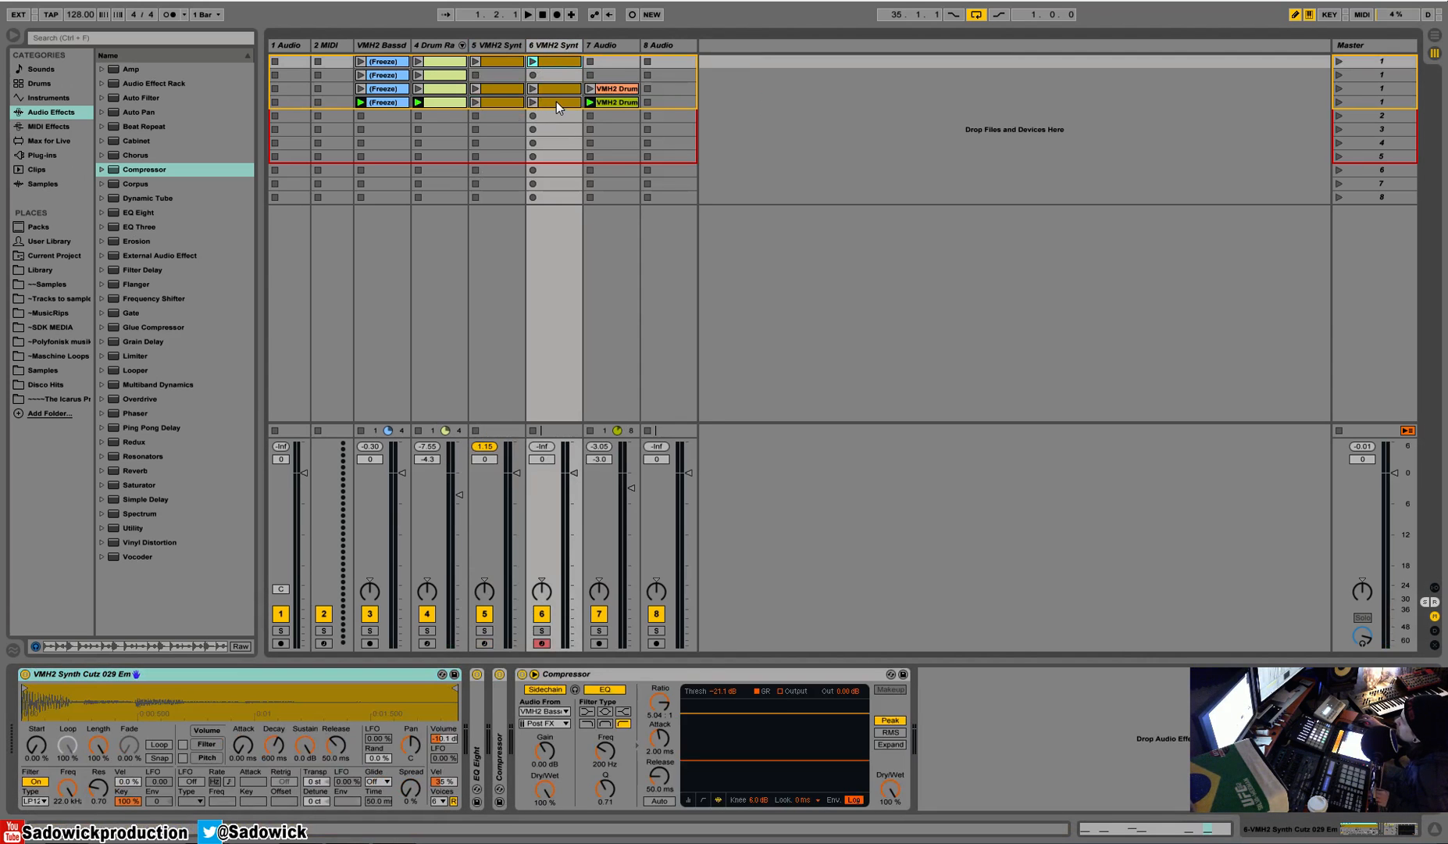
left_click(556, 102, "shift")
right_click(557, 68)
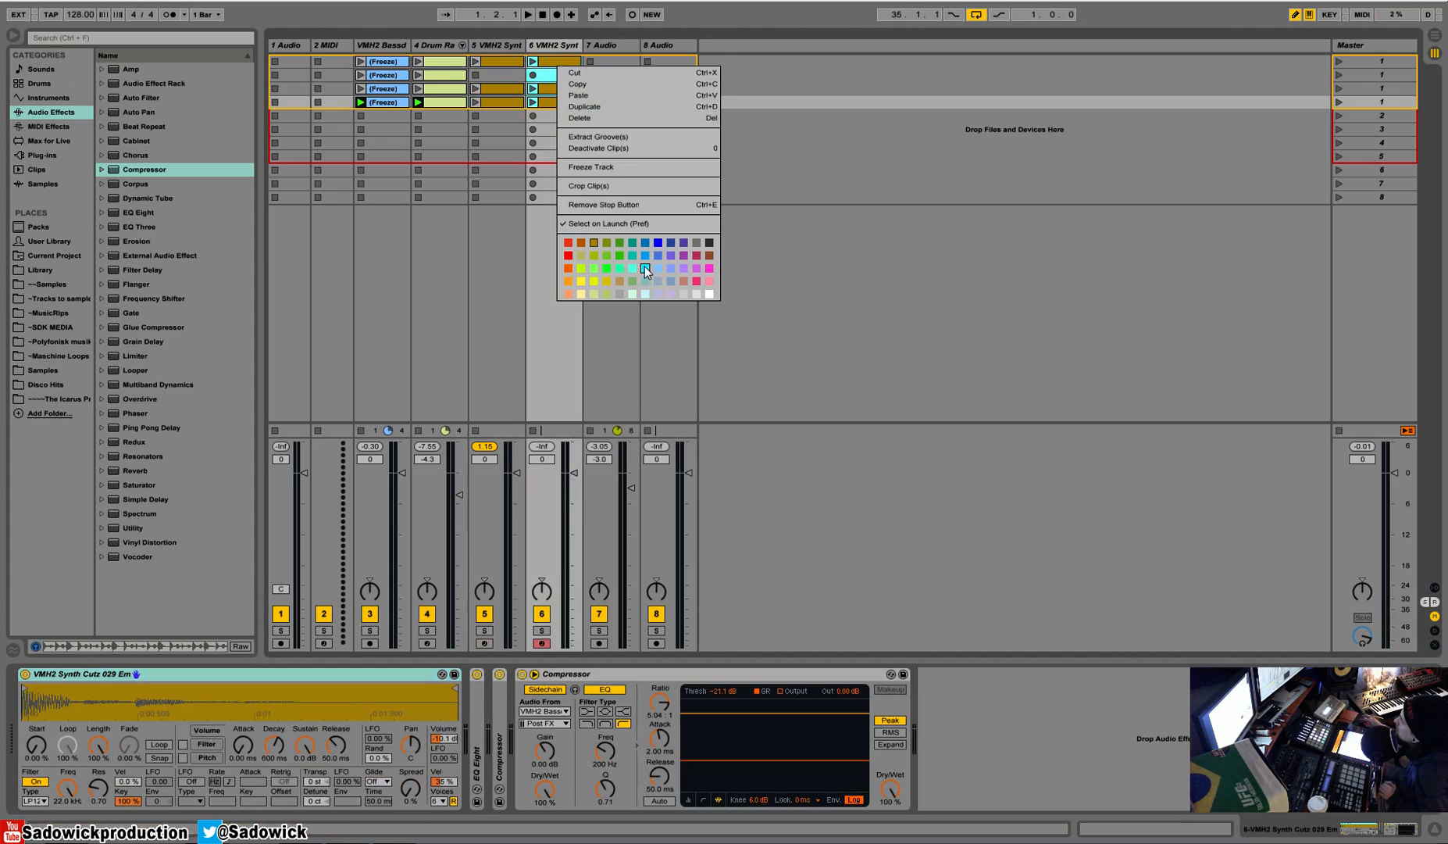
left_click(645, 268)
right_click(565, 64)
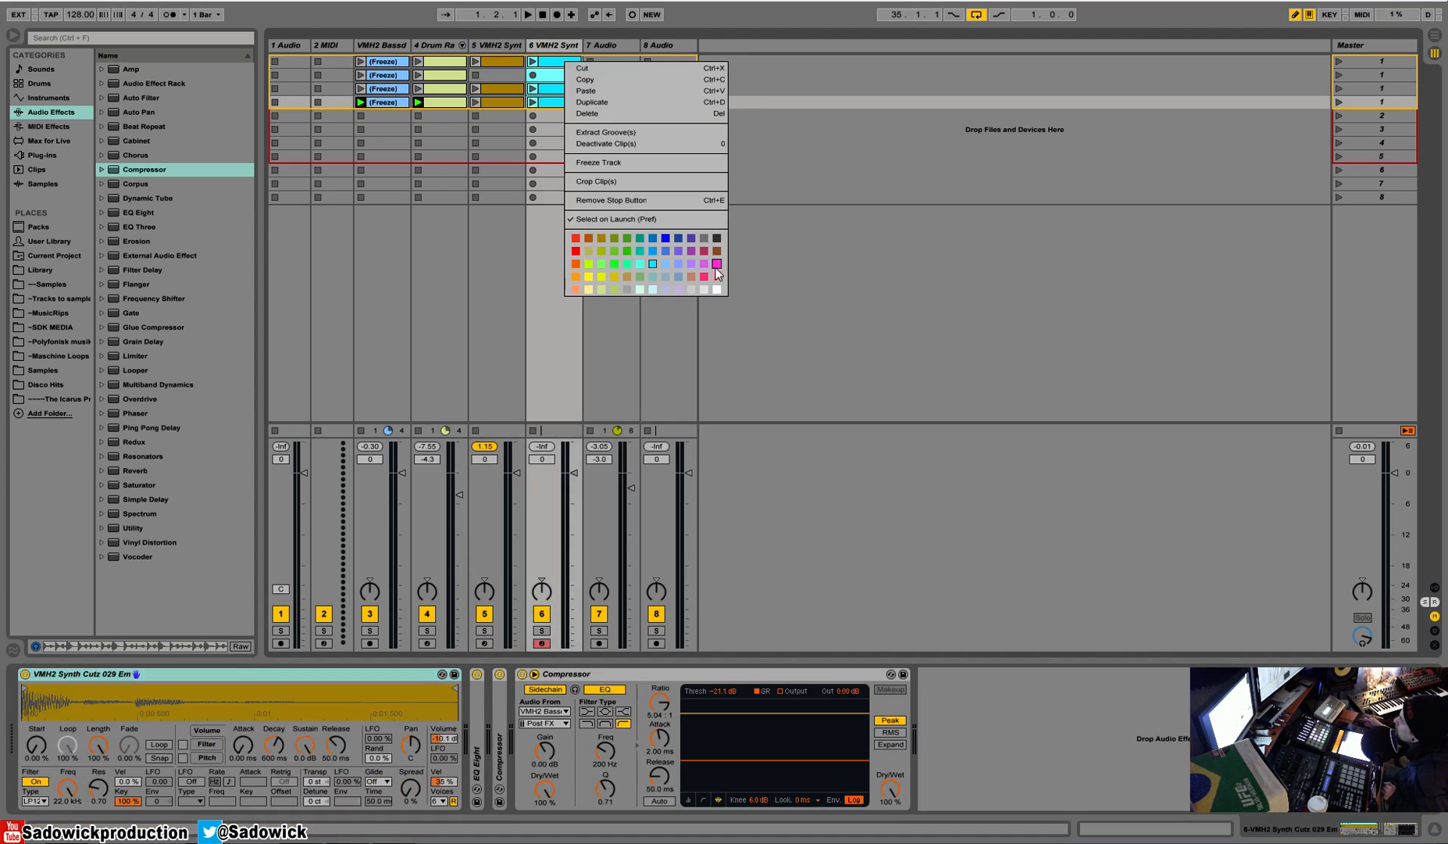
left_click(716, 264)
Solo the duplicated synth cuts track and open the ~~Samples folder in the browser
left_click(557, 48)
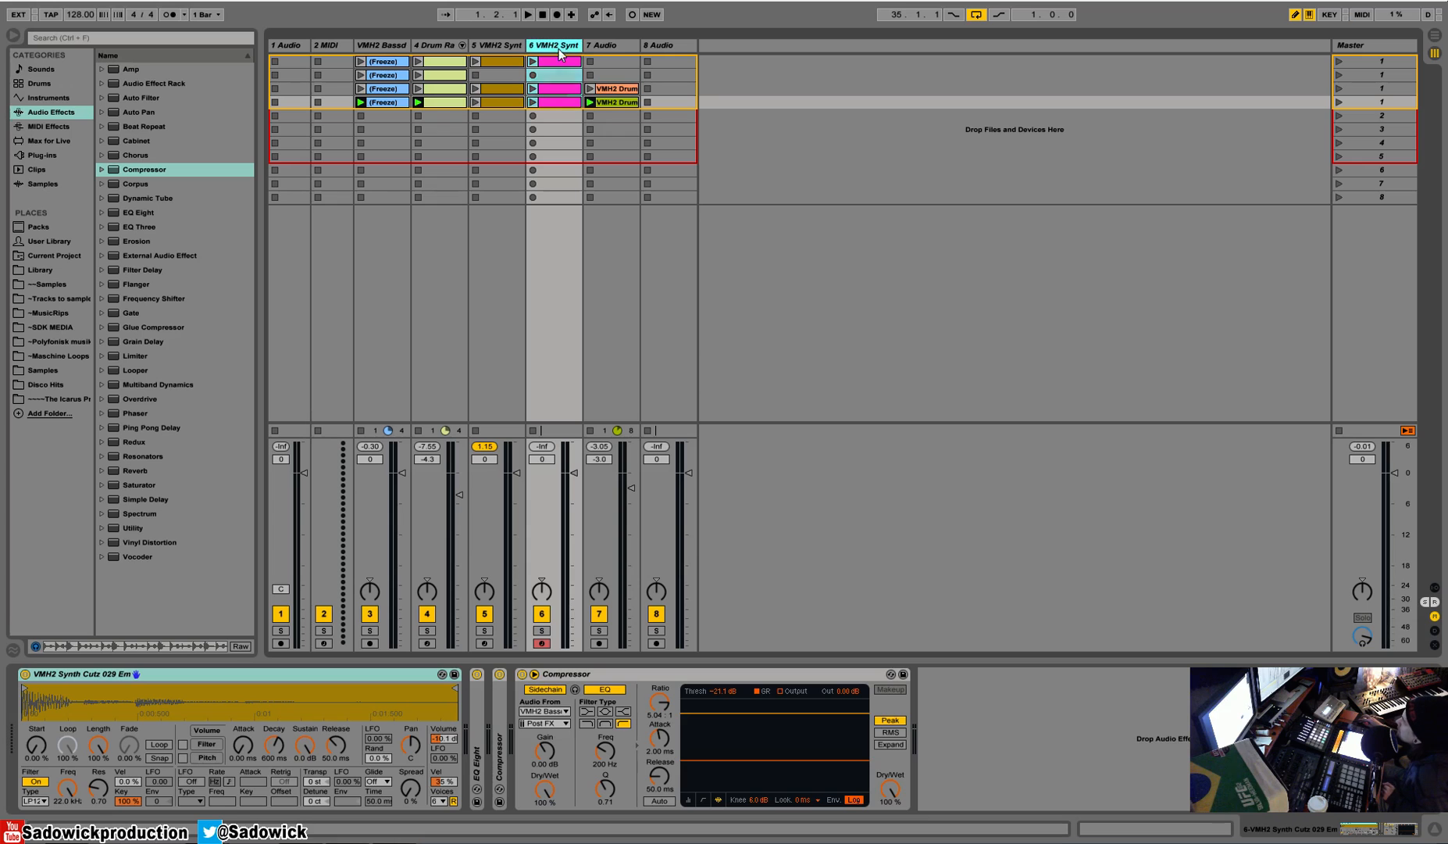
left_click(541, 630)
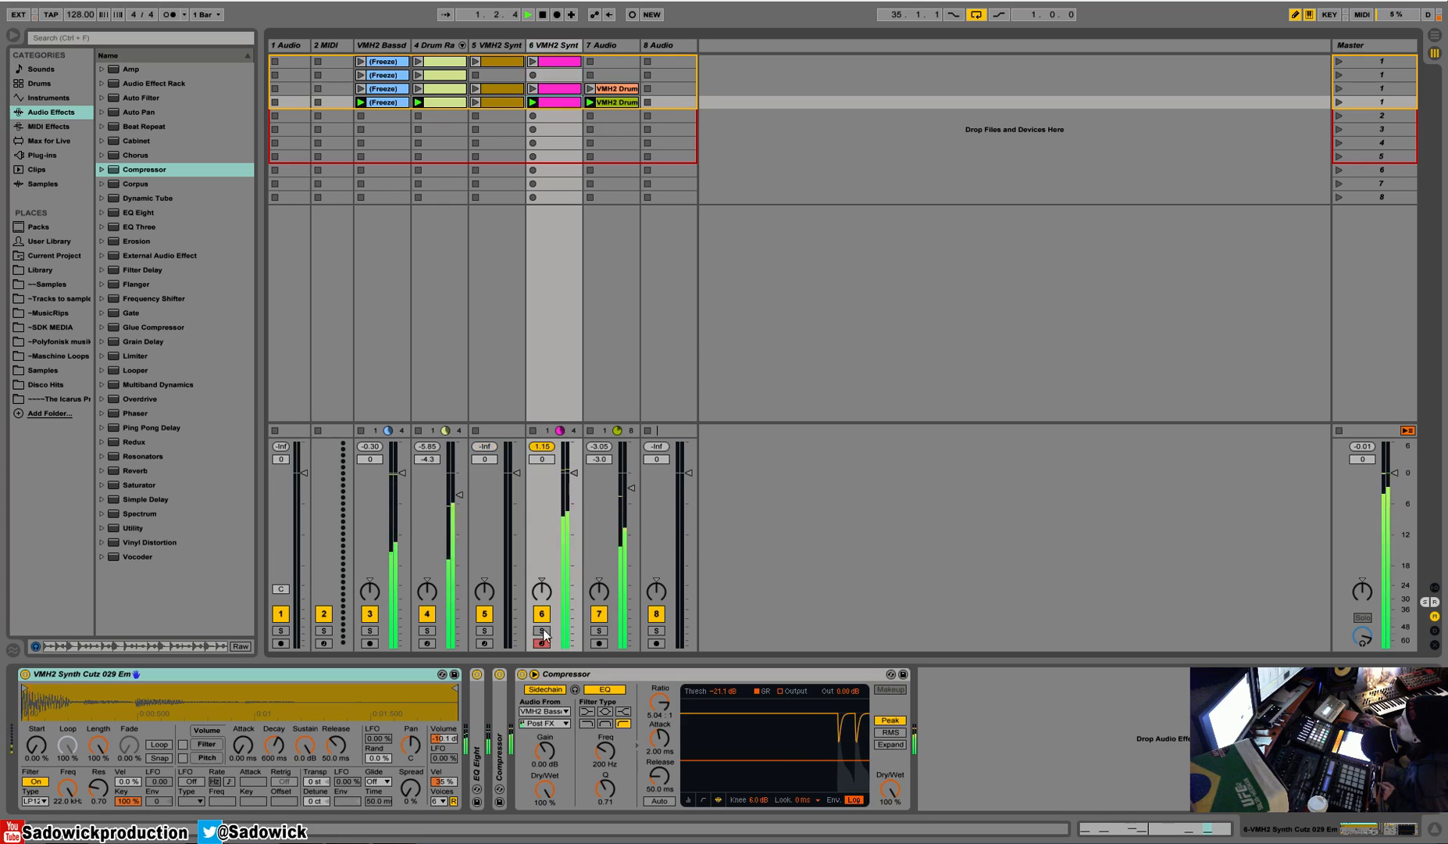
left_click(39, 282)
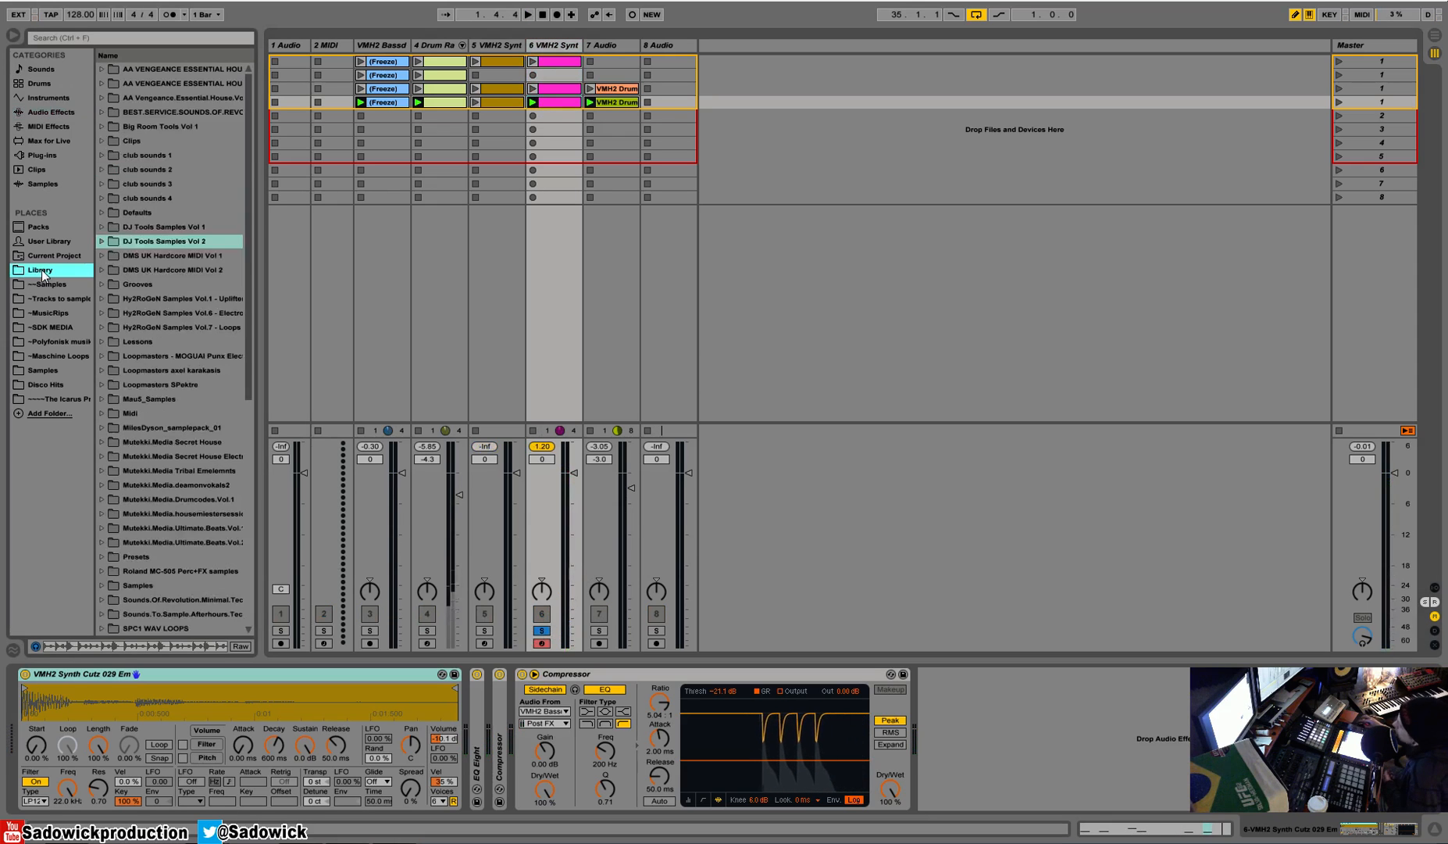
left_click_drag(250, 193, 249, 132)
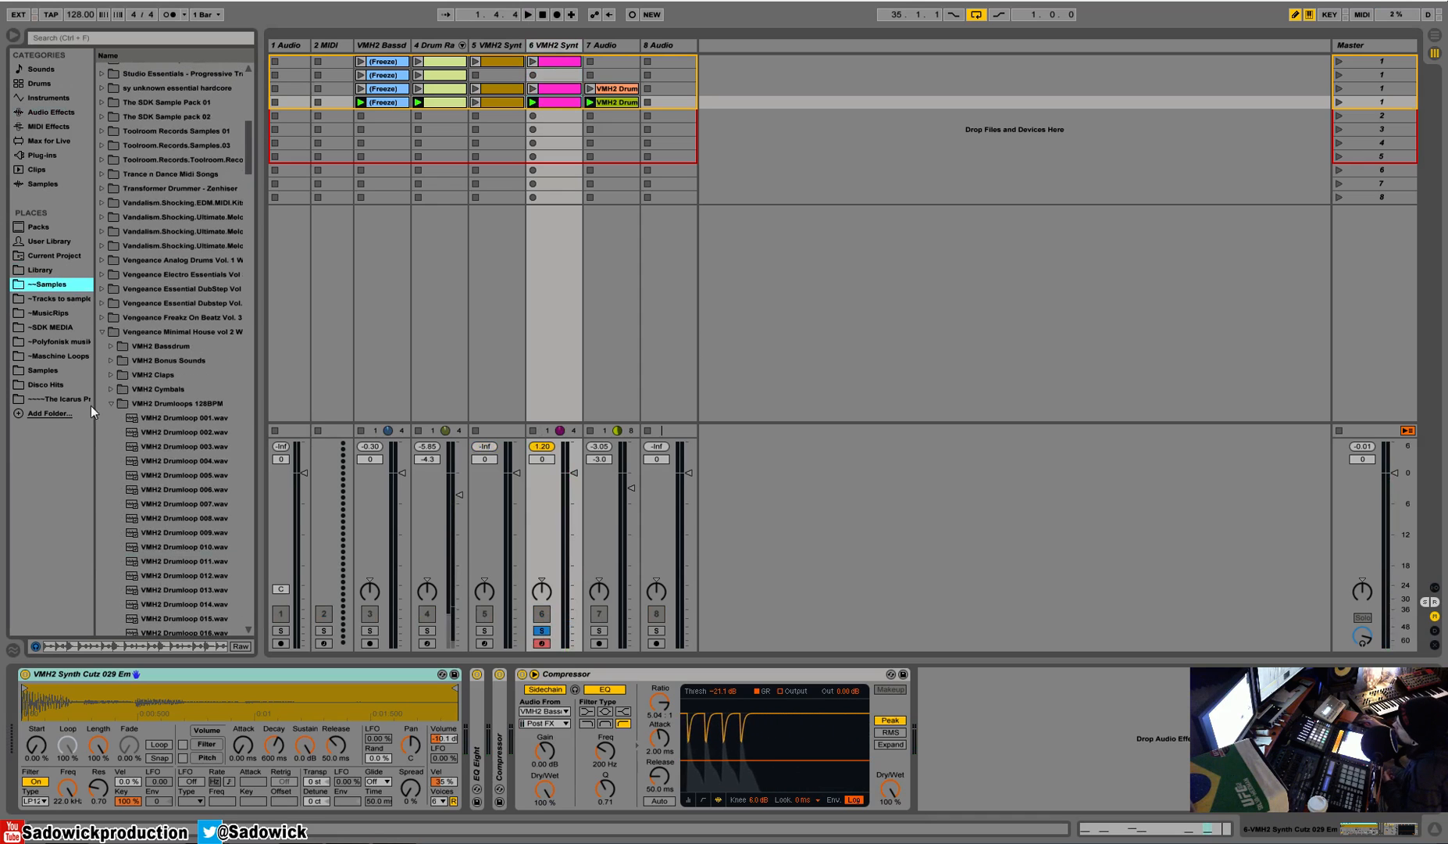
Load VMH2 Synth Cutz 078 Gm.wav from the VMH2 Synth Cutz folder into the duplicated synth track's sampler and audition it
left_click(110, 406)
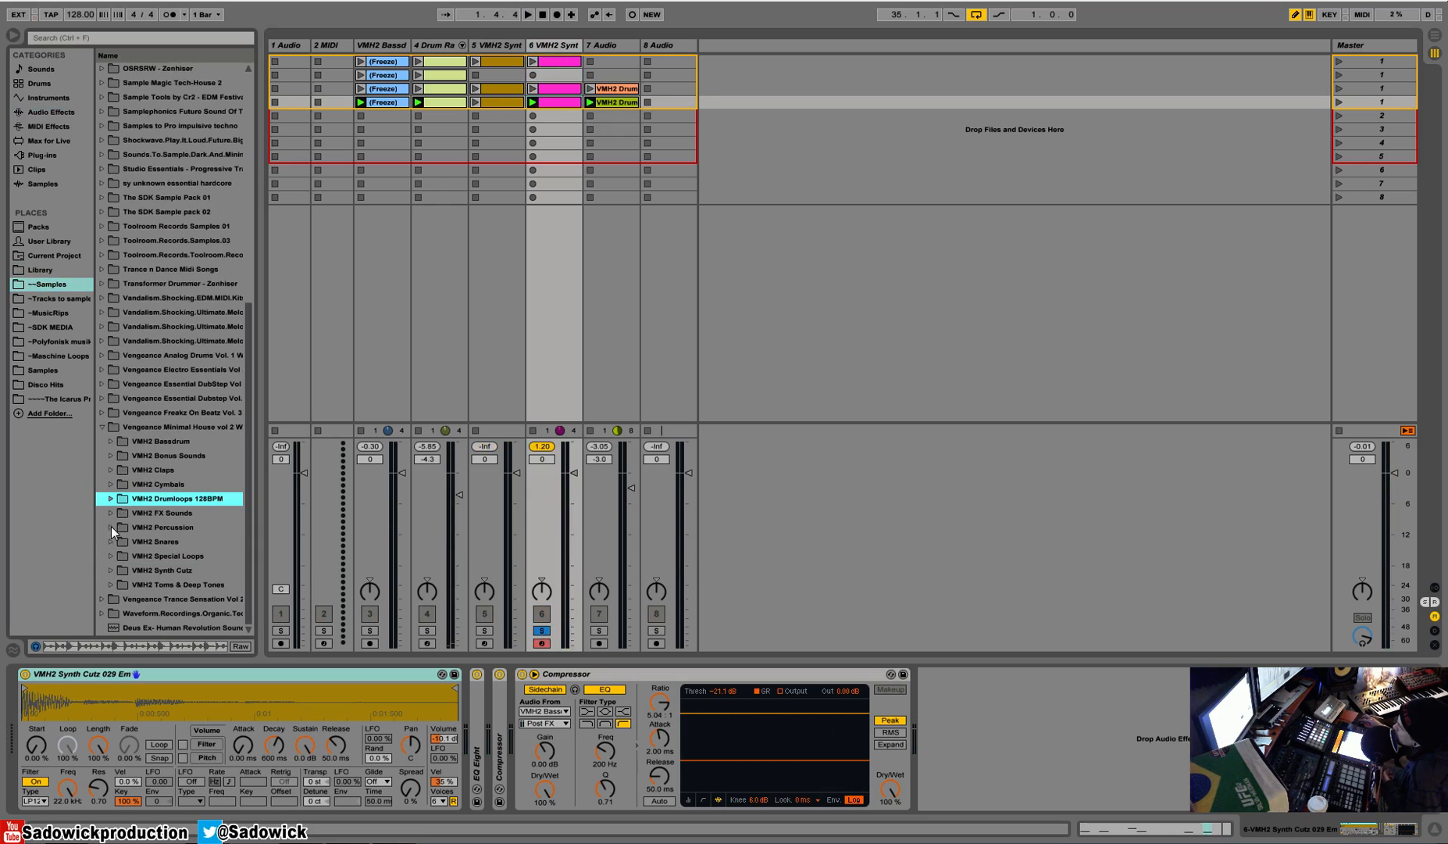
left_click(109, 569)
scroll(114, 566, "down", 10)
left_click(124, 571)
left_click_drag(250, 252, 248, 329)
left_click(194, 385)
left_click(190, 427)
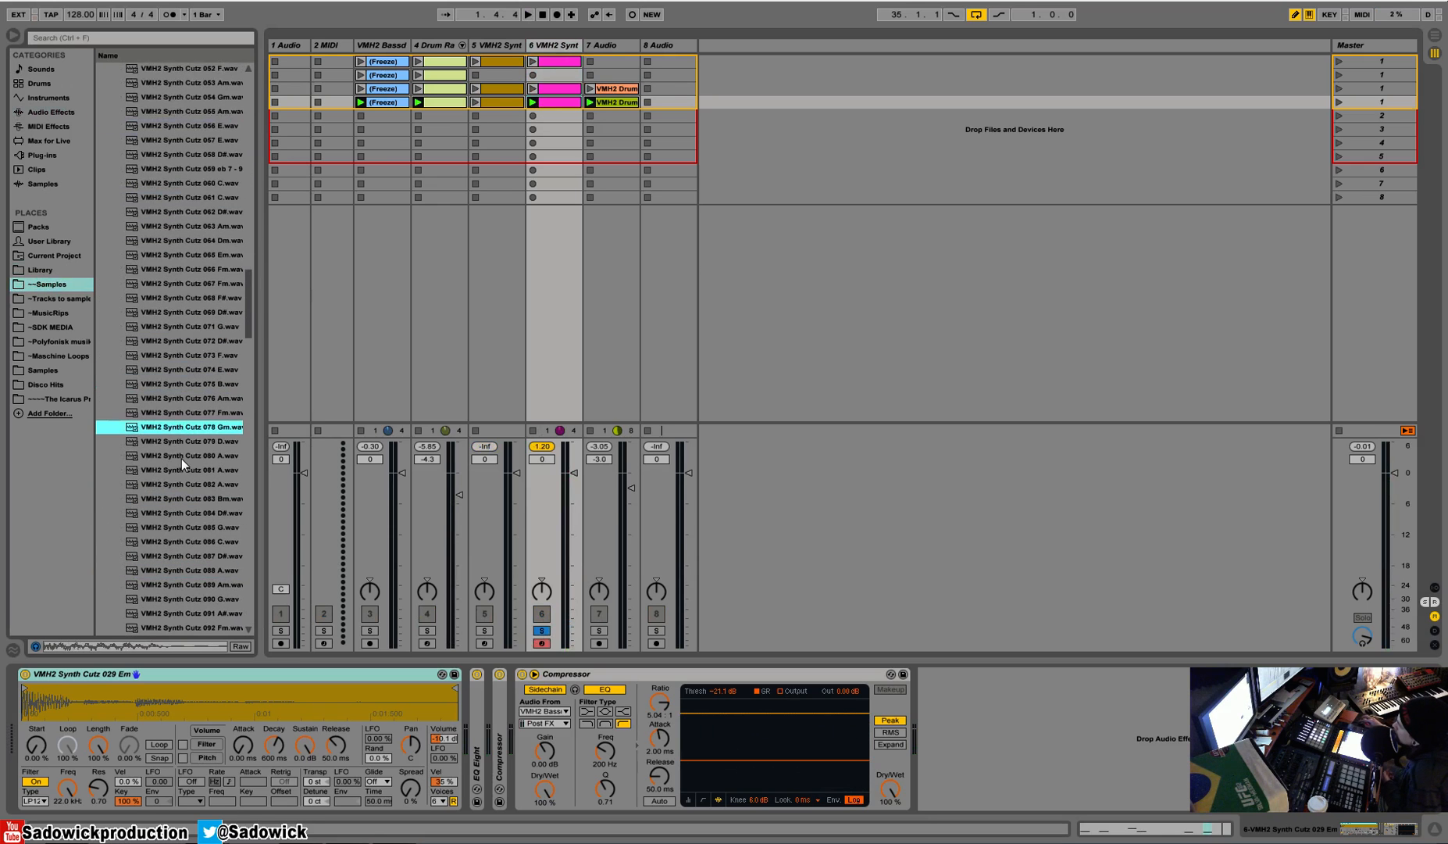
left_click_drag(141, 711, 143, 711)
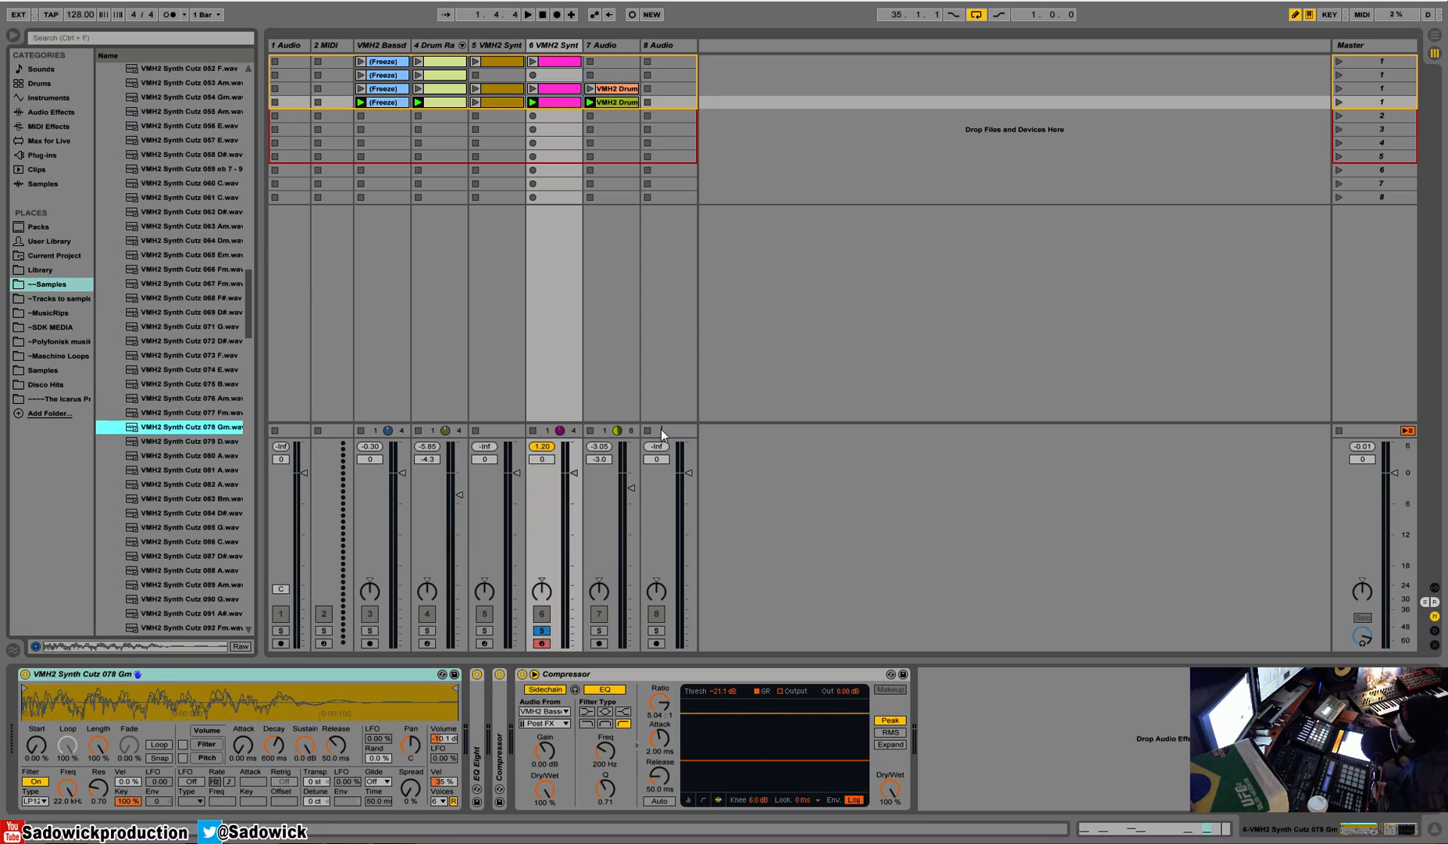
key("space")
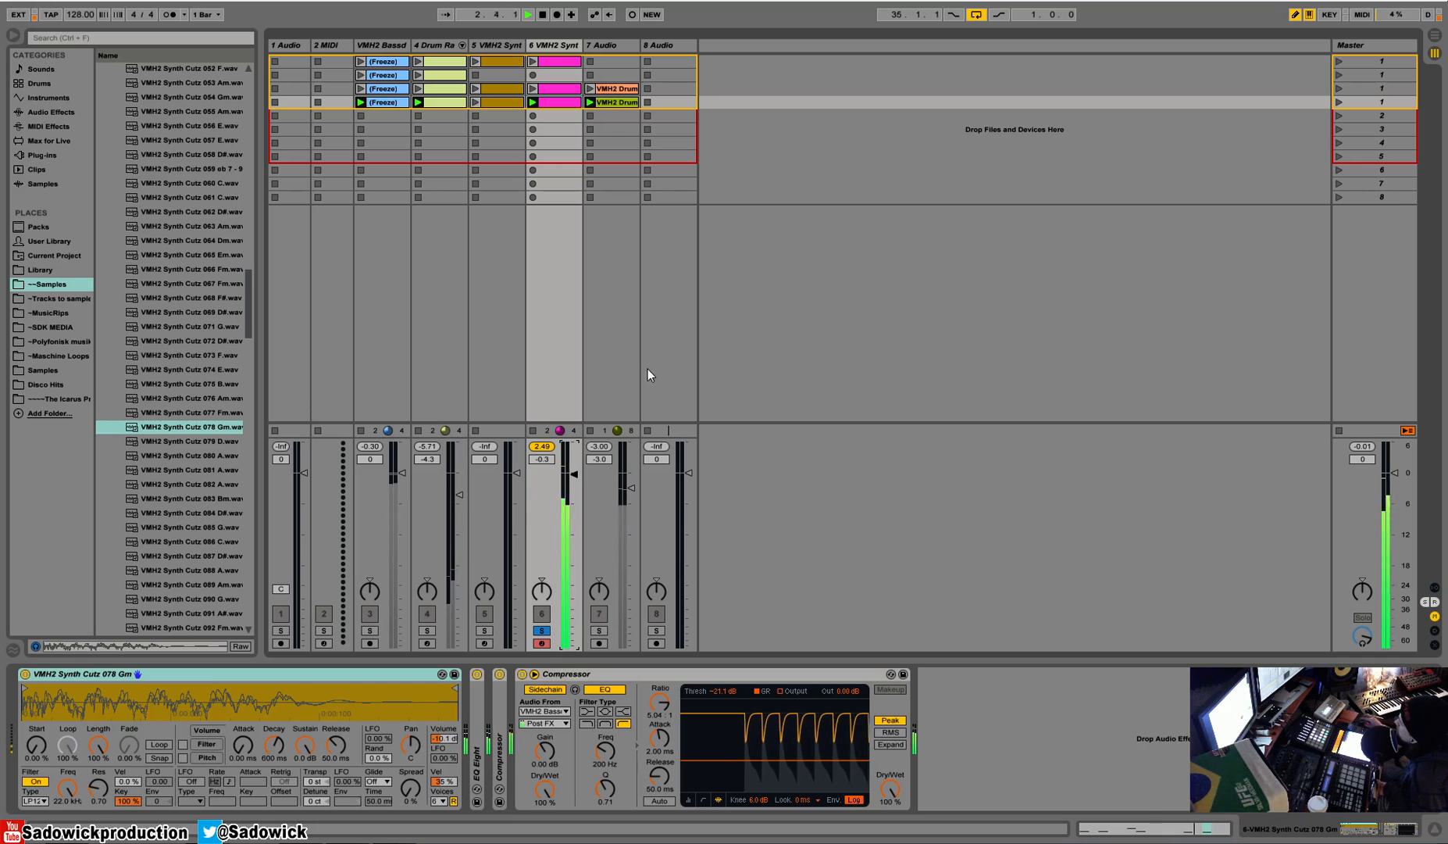
Delete the brown synth clip from the fourth scene and the magenta synth clip from the third scene
left_click(502, 102)
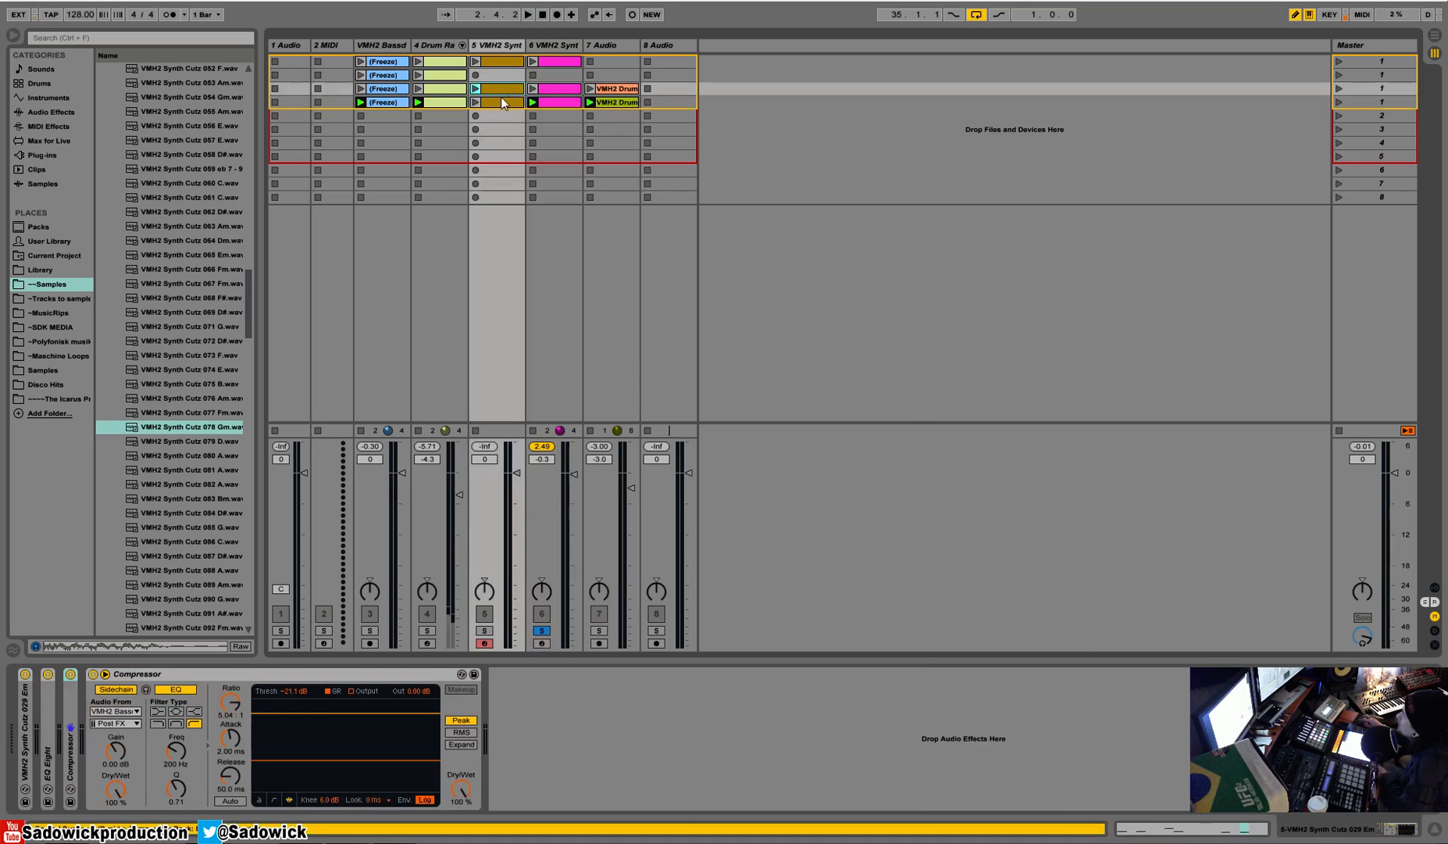
key("Delete")
left_click(556, 90)
key("Delete")
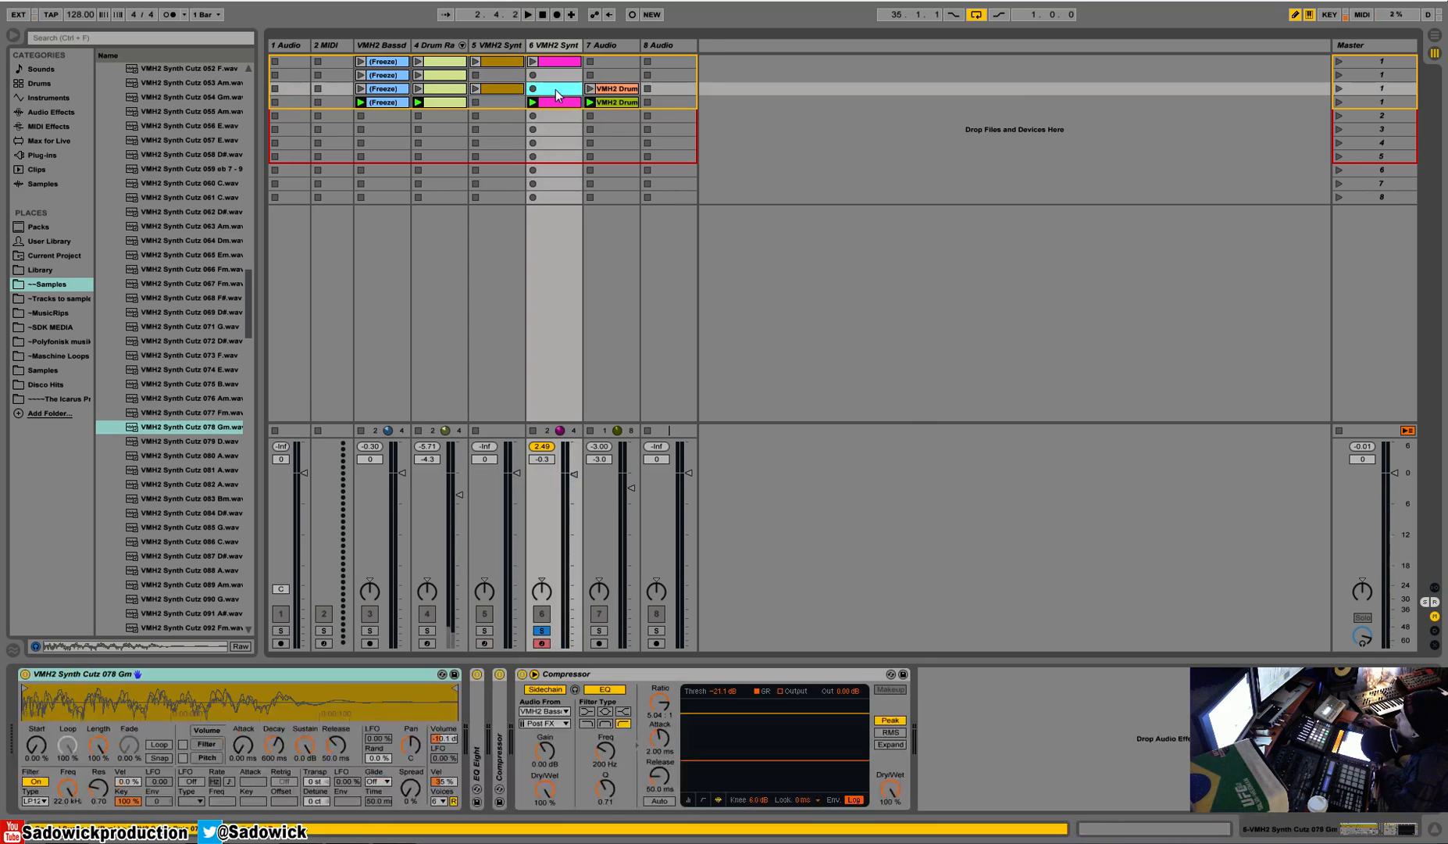
Unsolo the duplicated synth track and launch the third and fourth scenes to compare them
left_click(1339, 89)
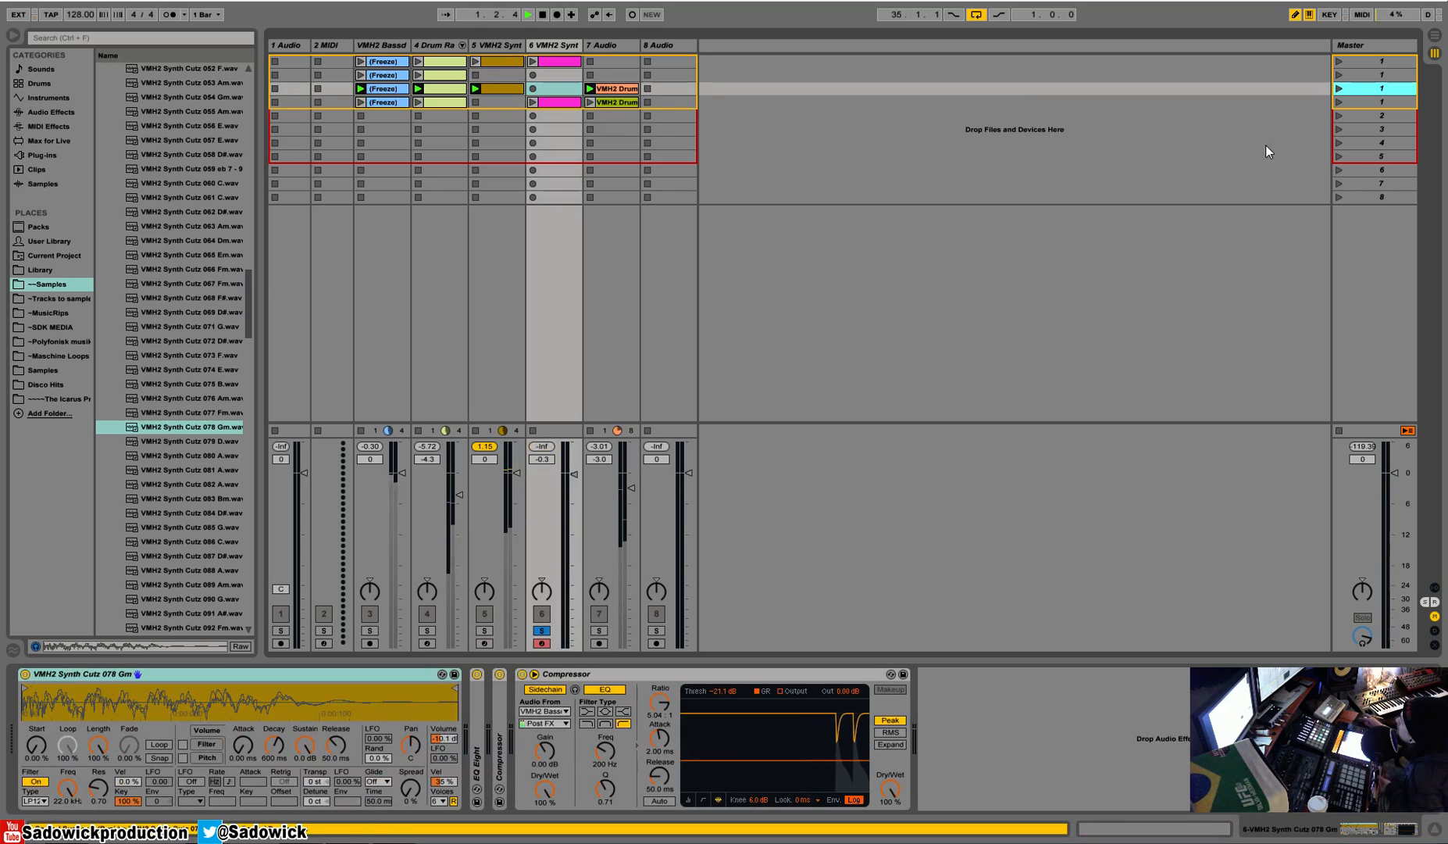
left_click(541, 630)
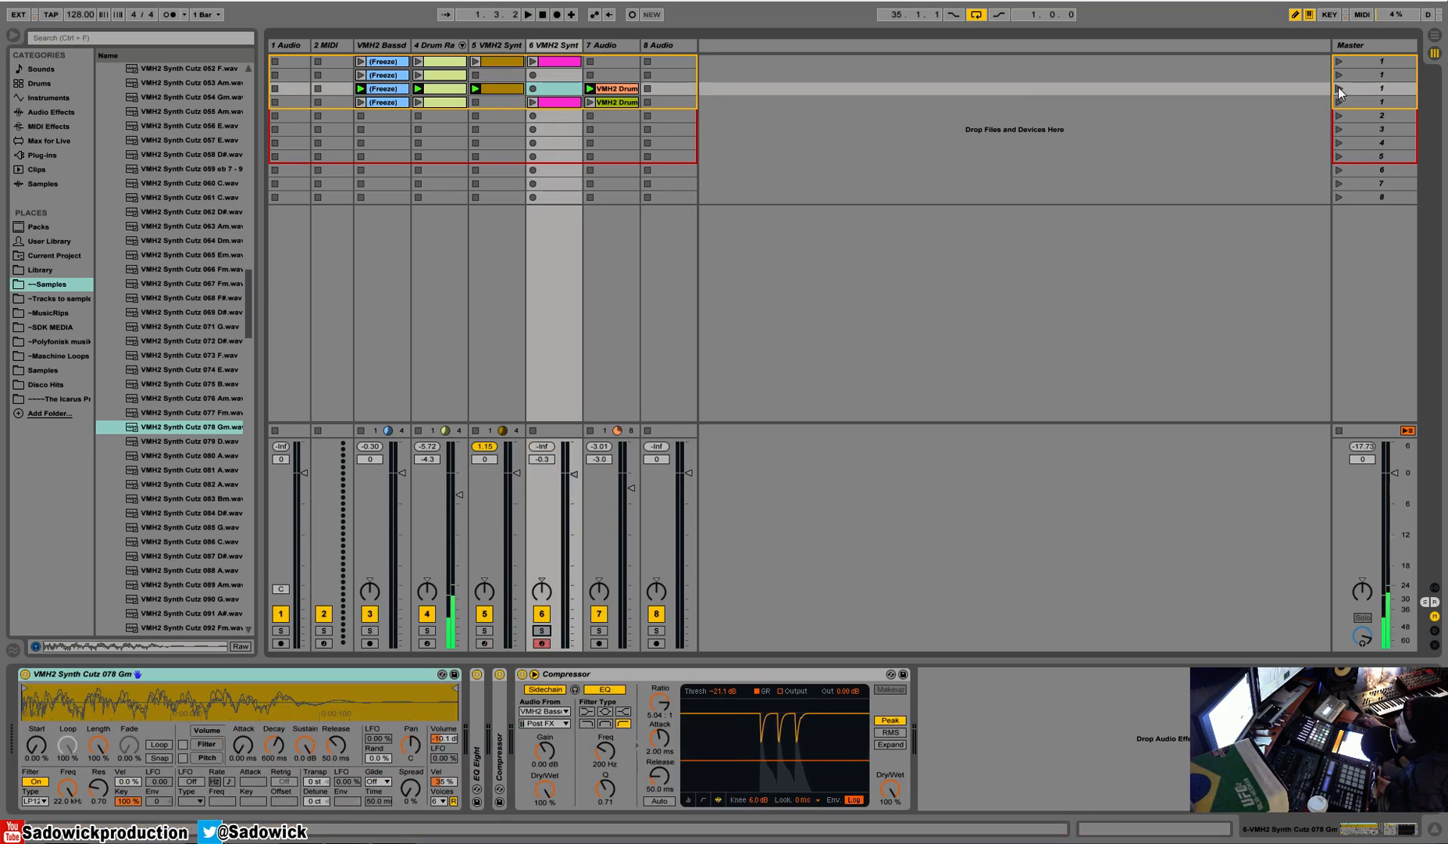
left_click(1339, 102)
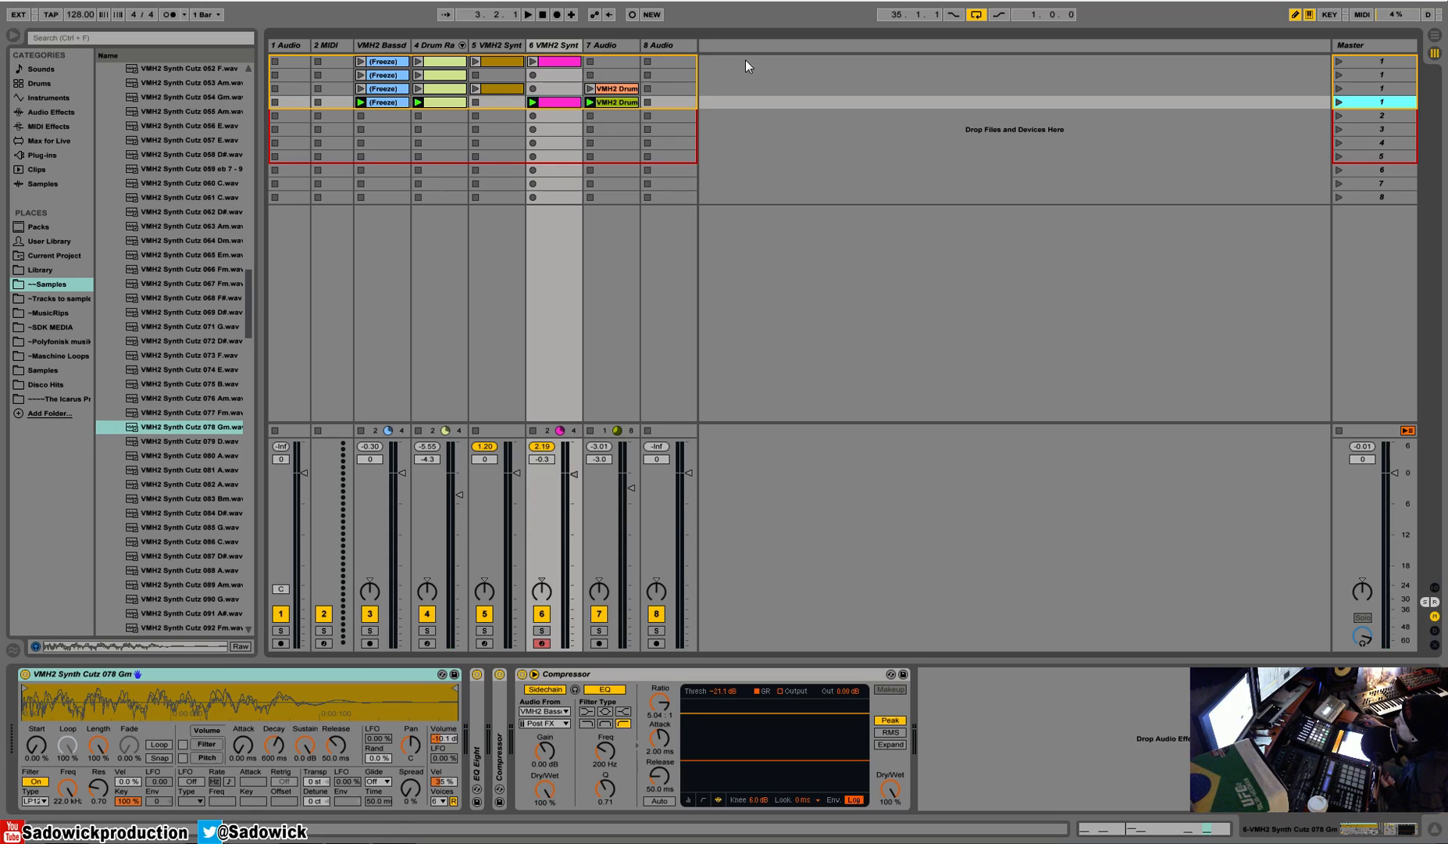
Show the notes of the fourth scene's magenta clip and try halving and doubling their timing
left_click(1130, 831)
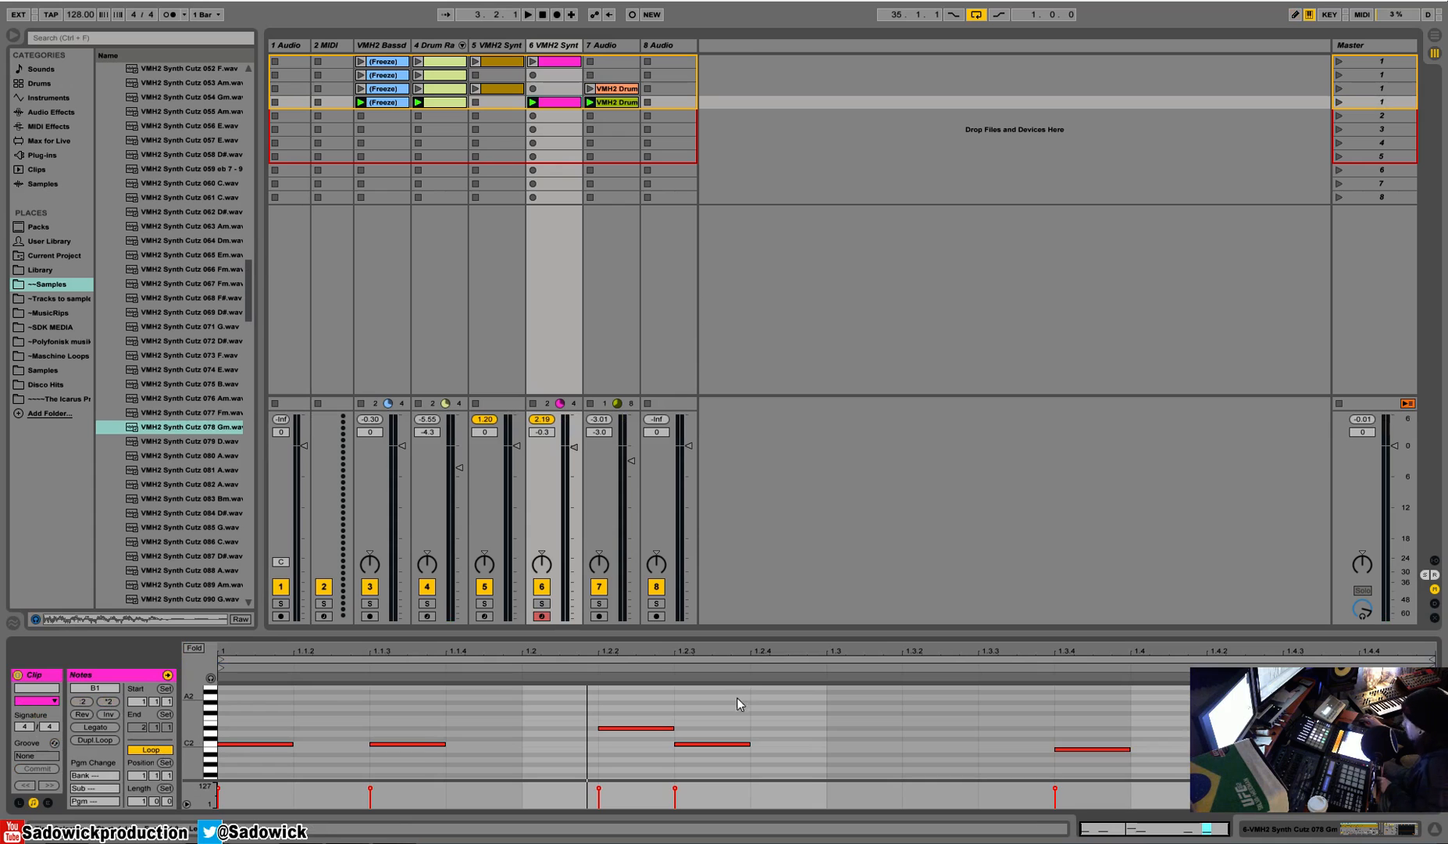
left_click(81, 701)
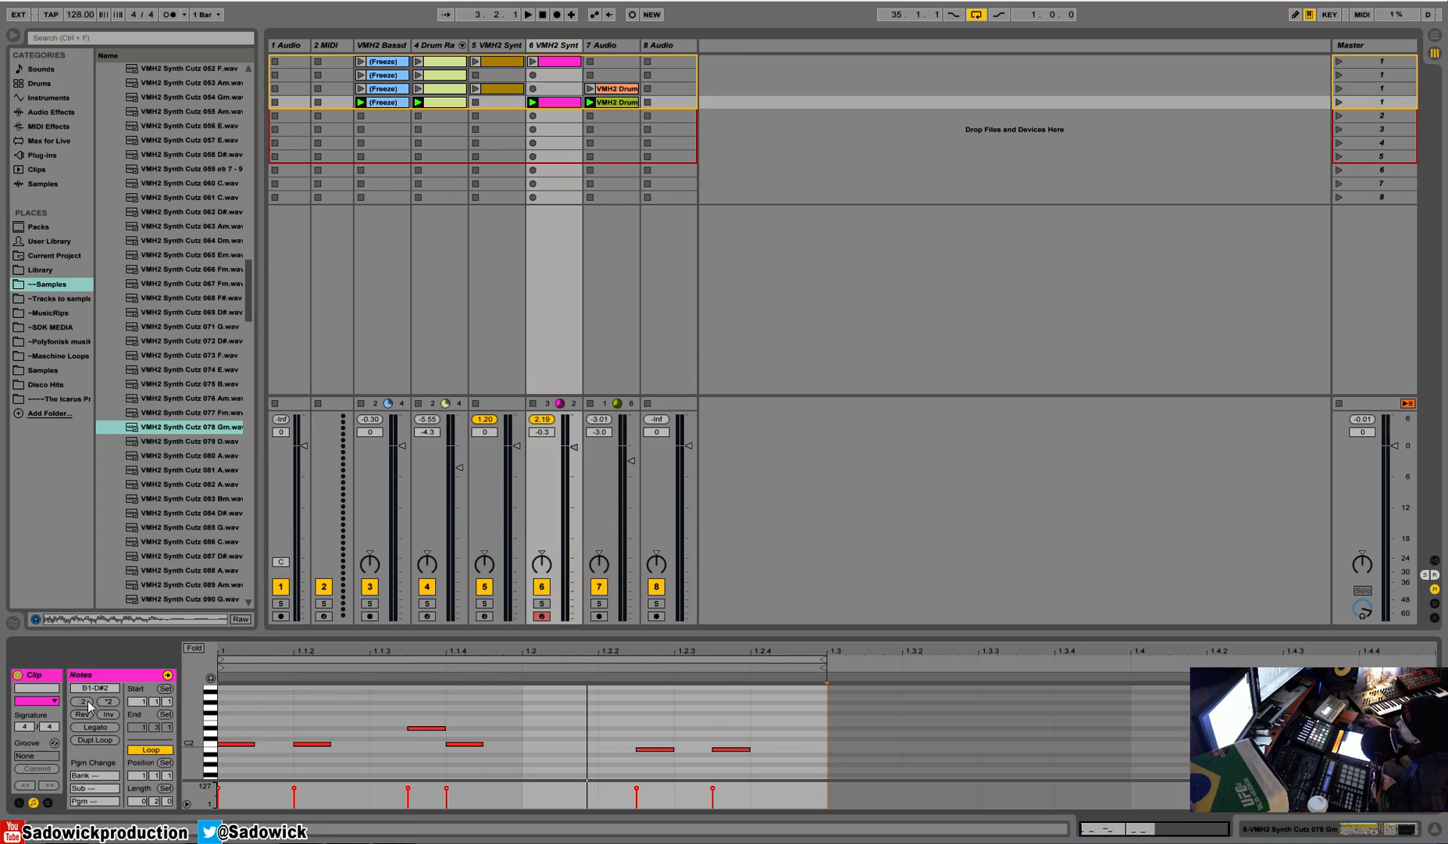
left_click(110, 701)
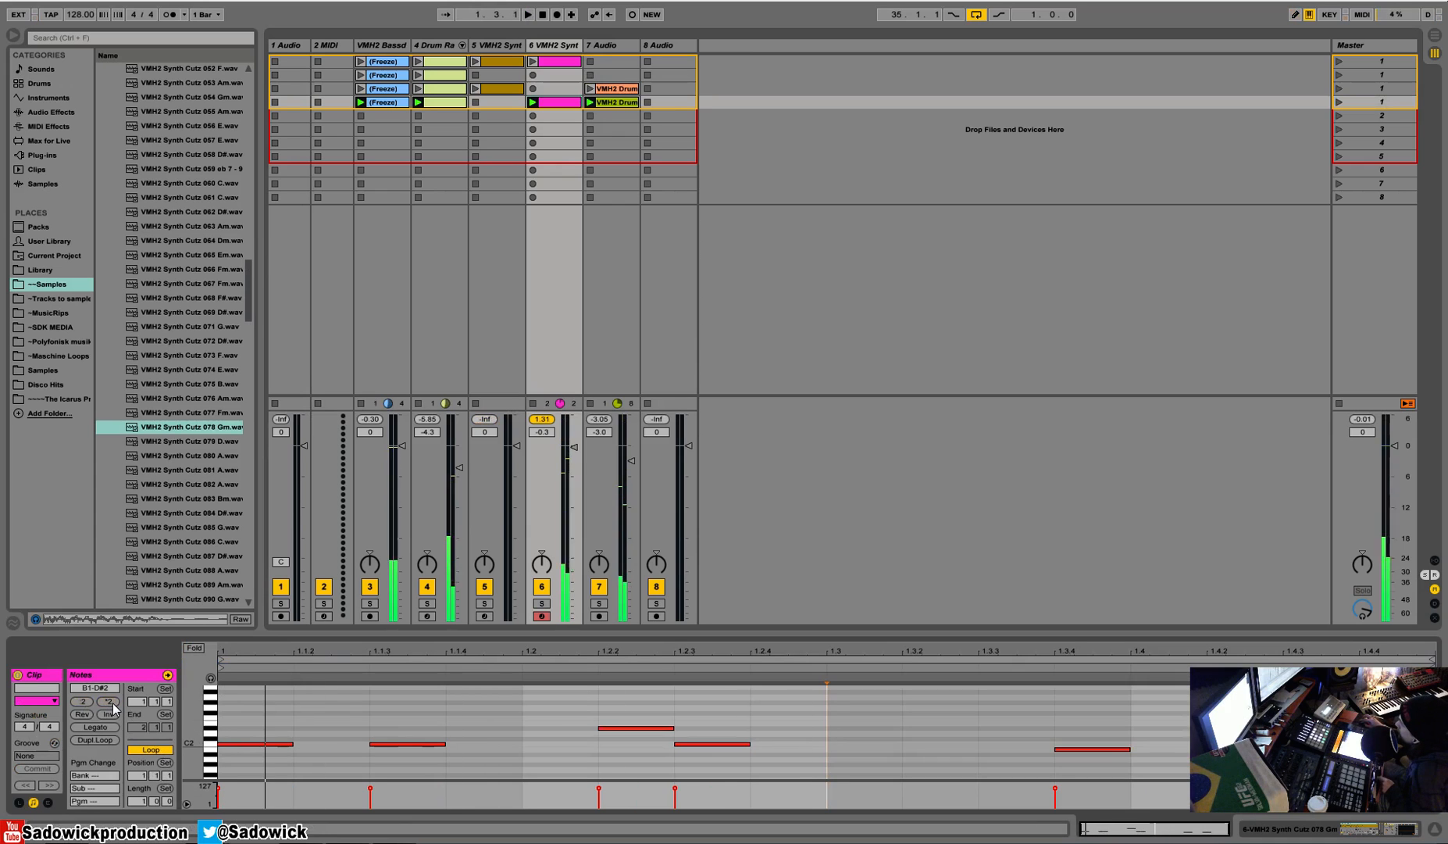
Try Legato on the magenta clip's notes, undo it along with the half-time and double-time changes, and play the clip
left_click(96, 727)
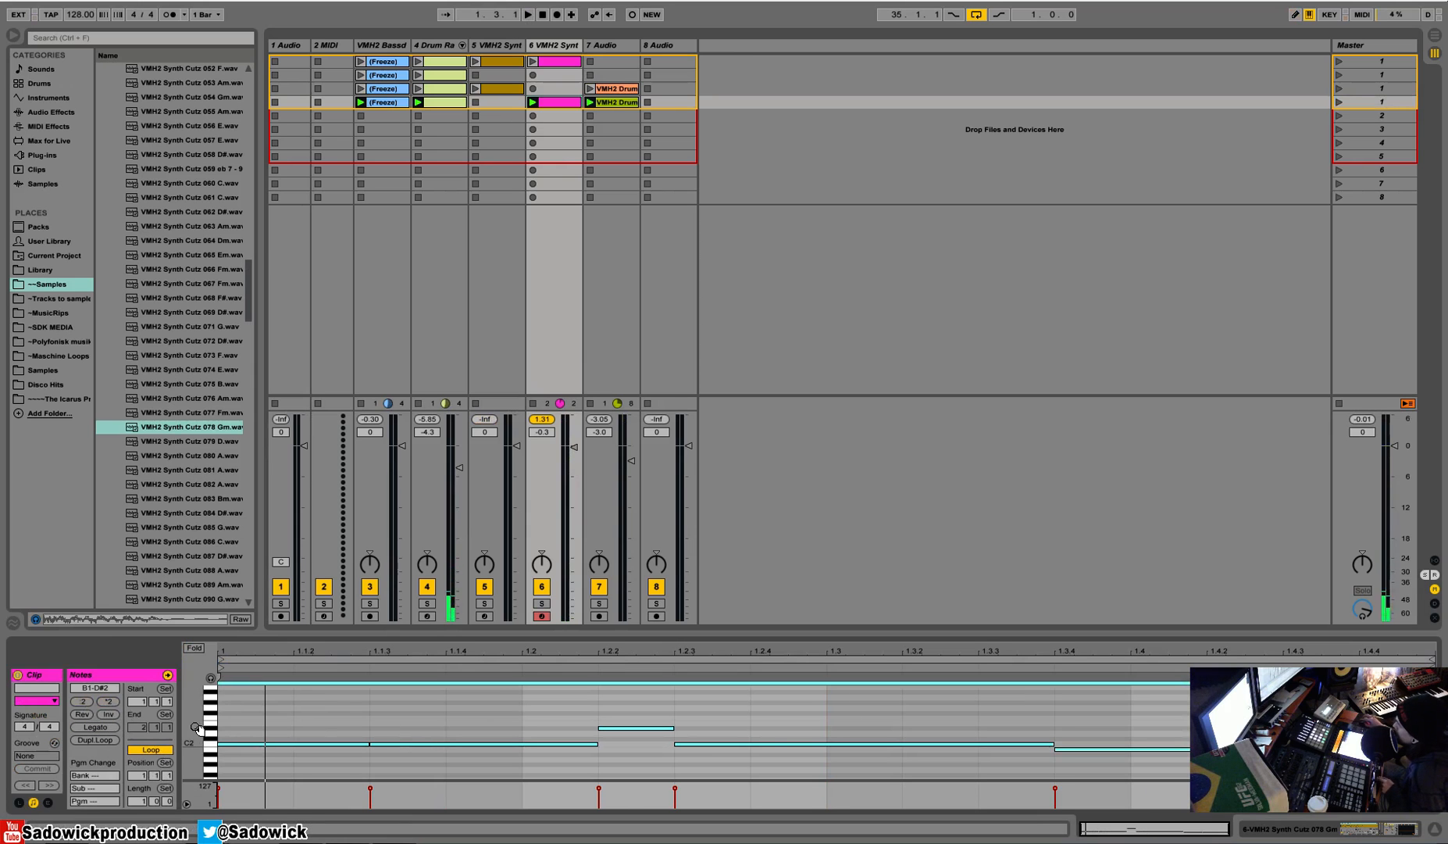
key("ctrl+z")
key("space")
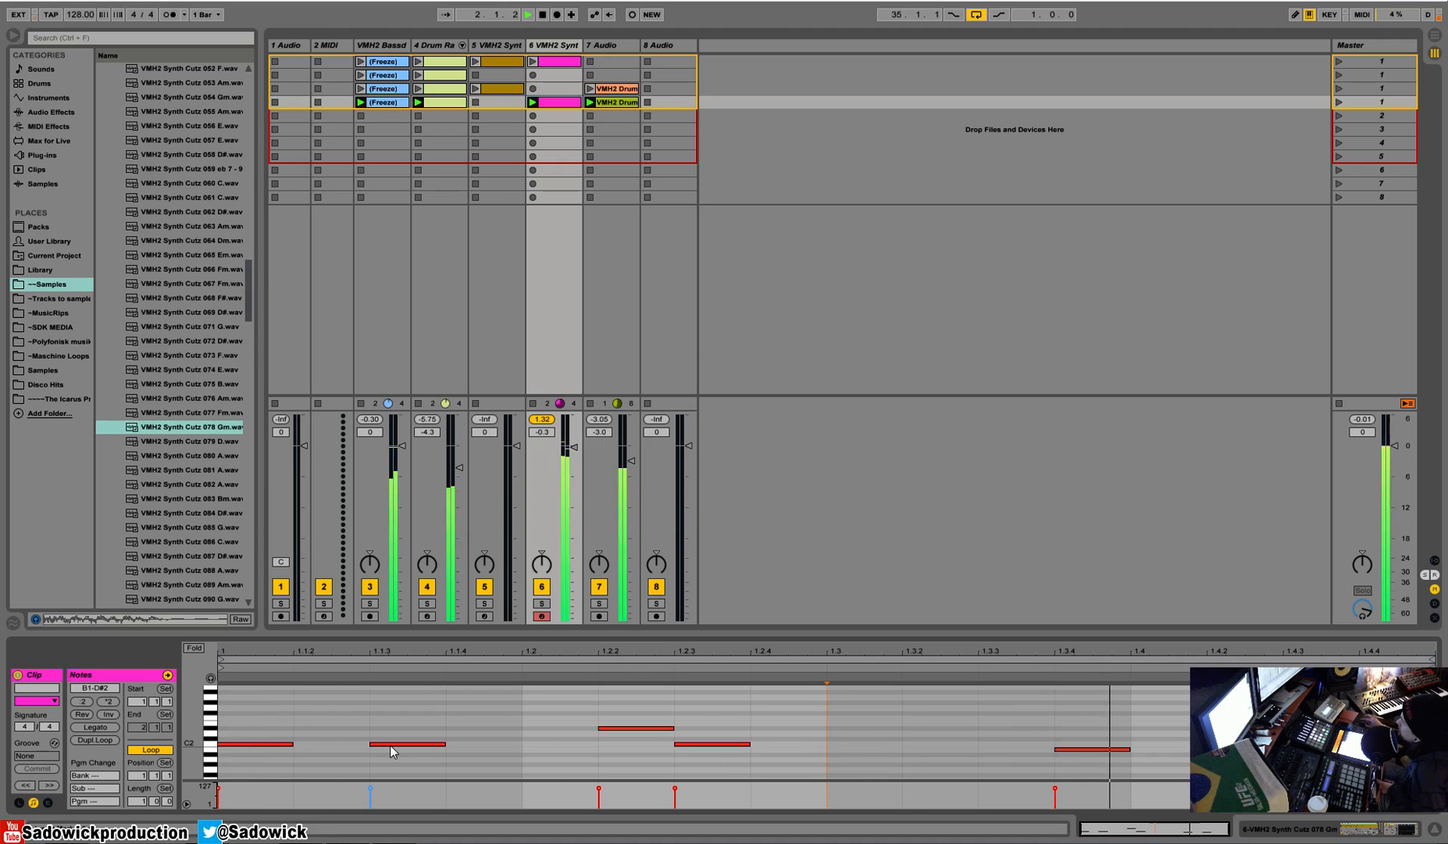
key("ctrl+z")
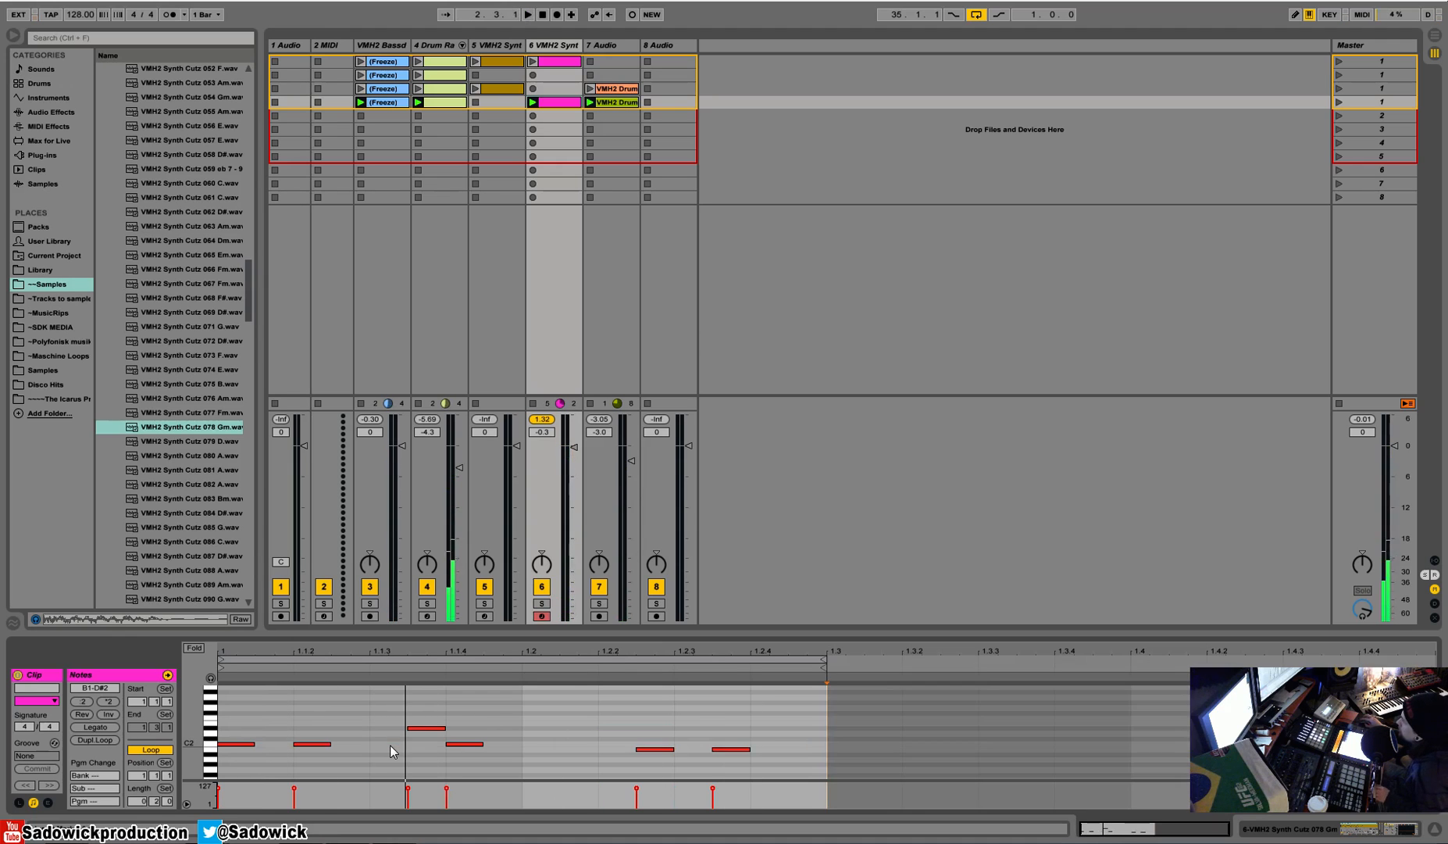
key("space")
key("ctrl+z")
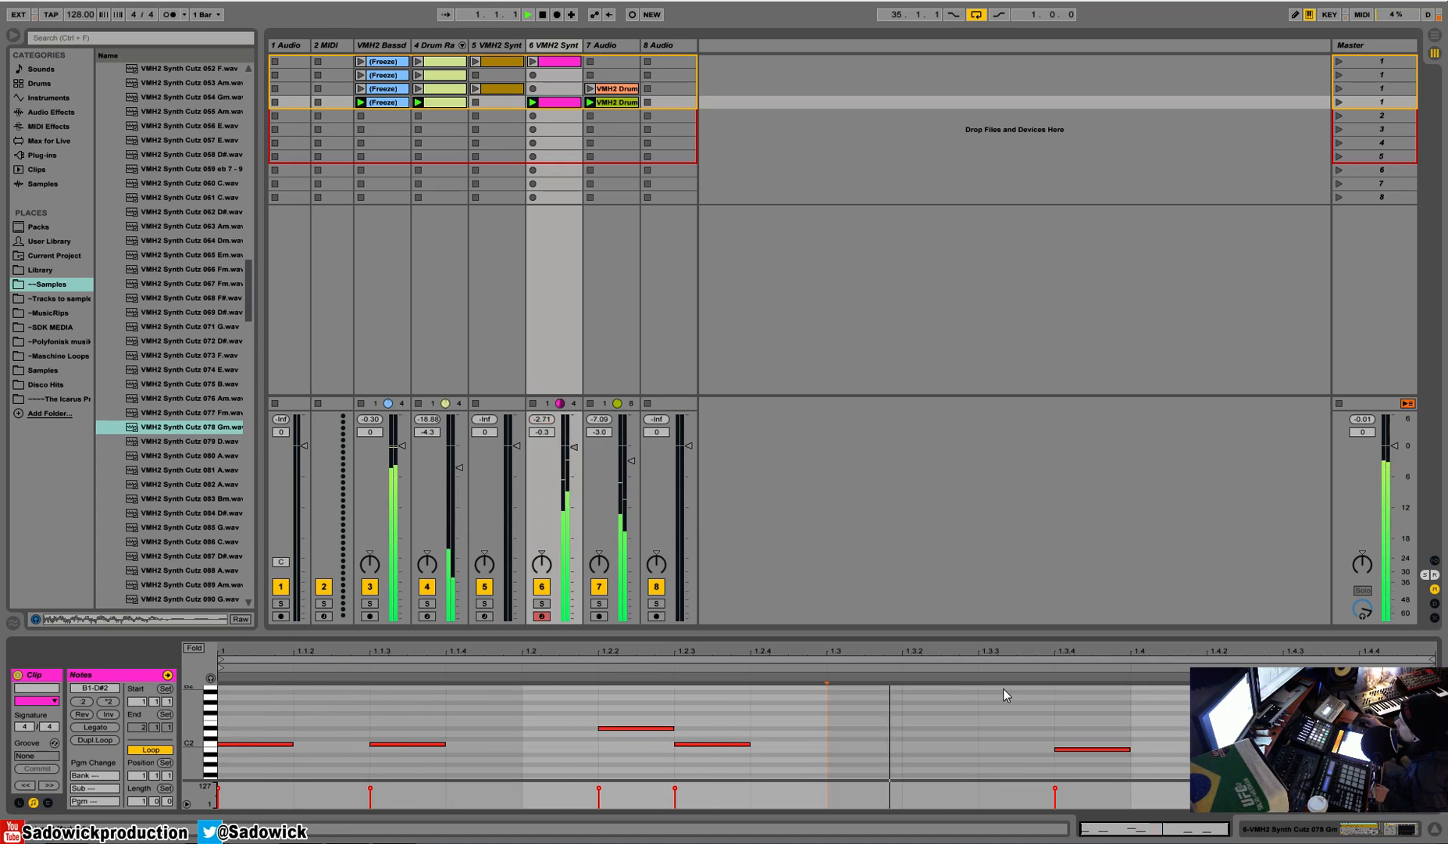
key("space")
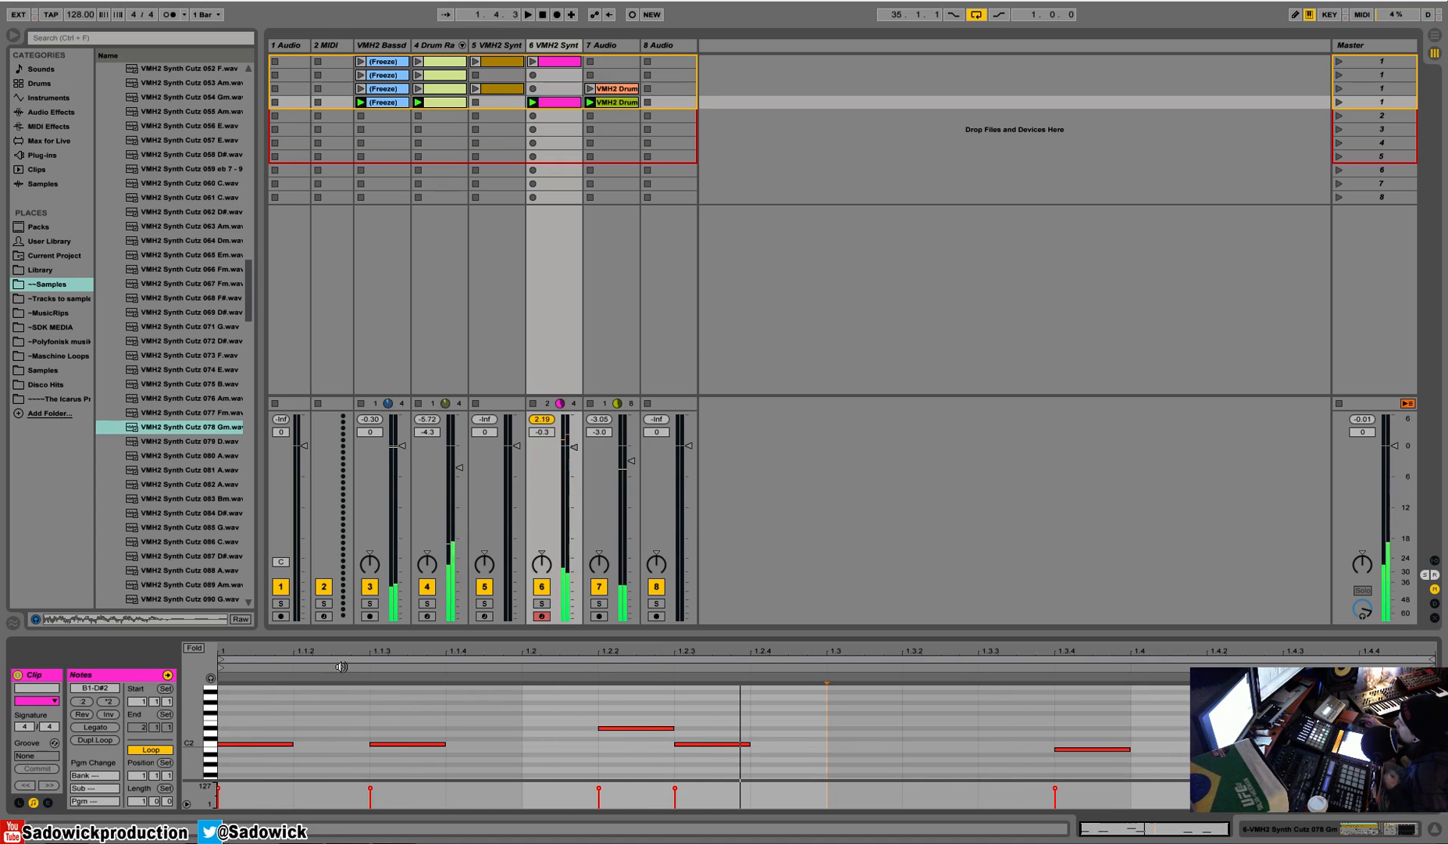
Rename the magenta synth clip in the fourth scene as derp
left_click_drag(301, 694, 1203, 765)
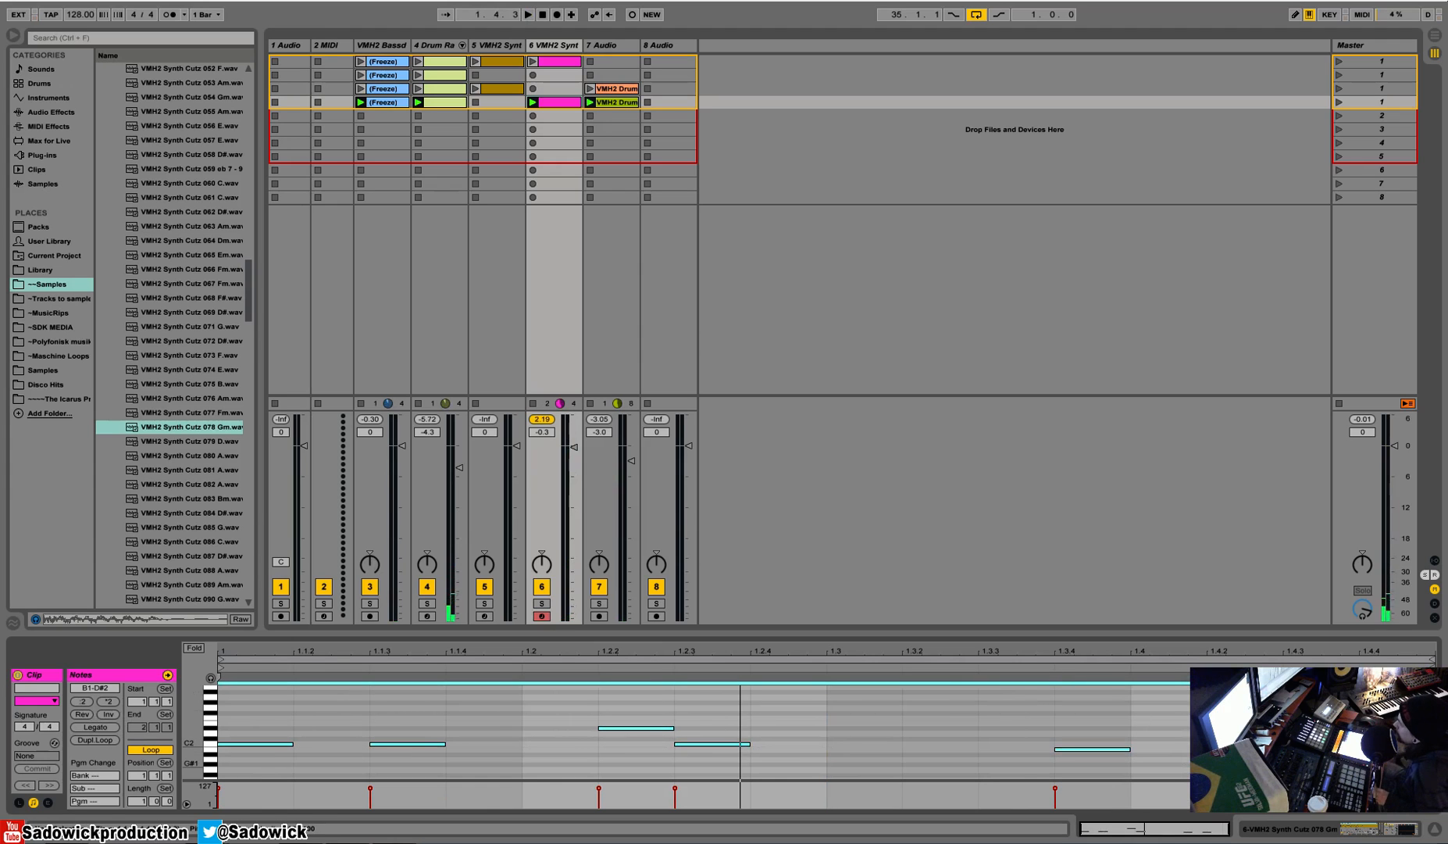
right_click(547, 103)
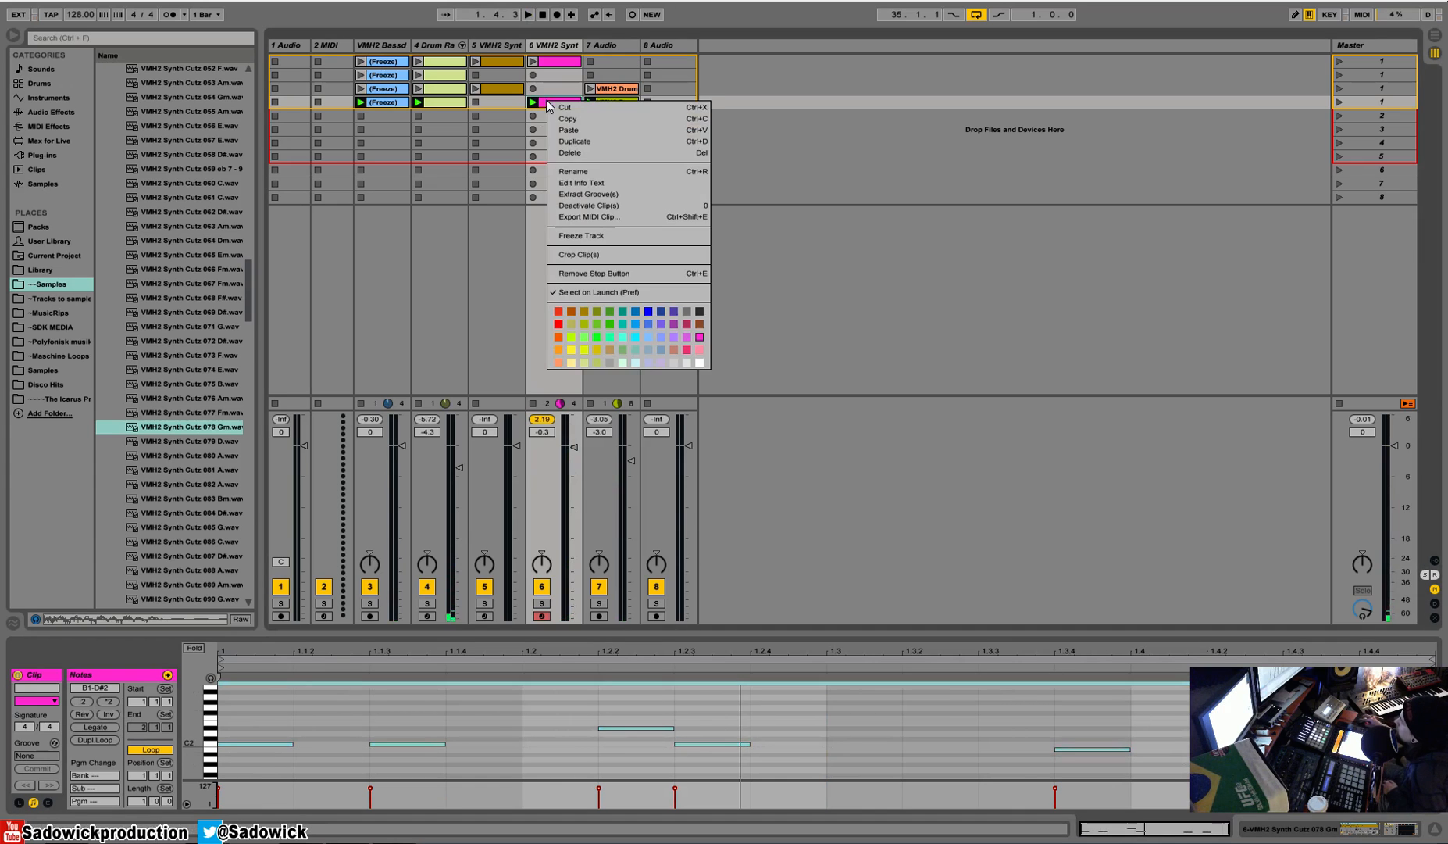
left_click(580, 171)
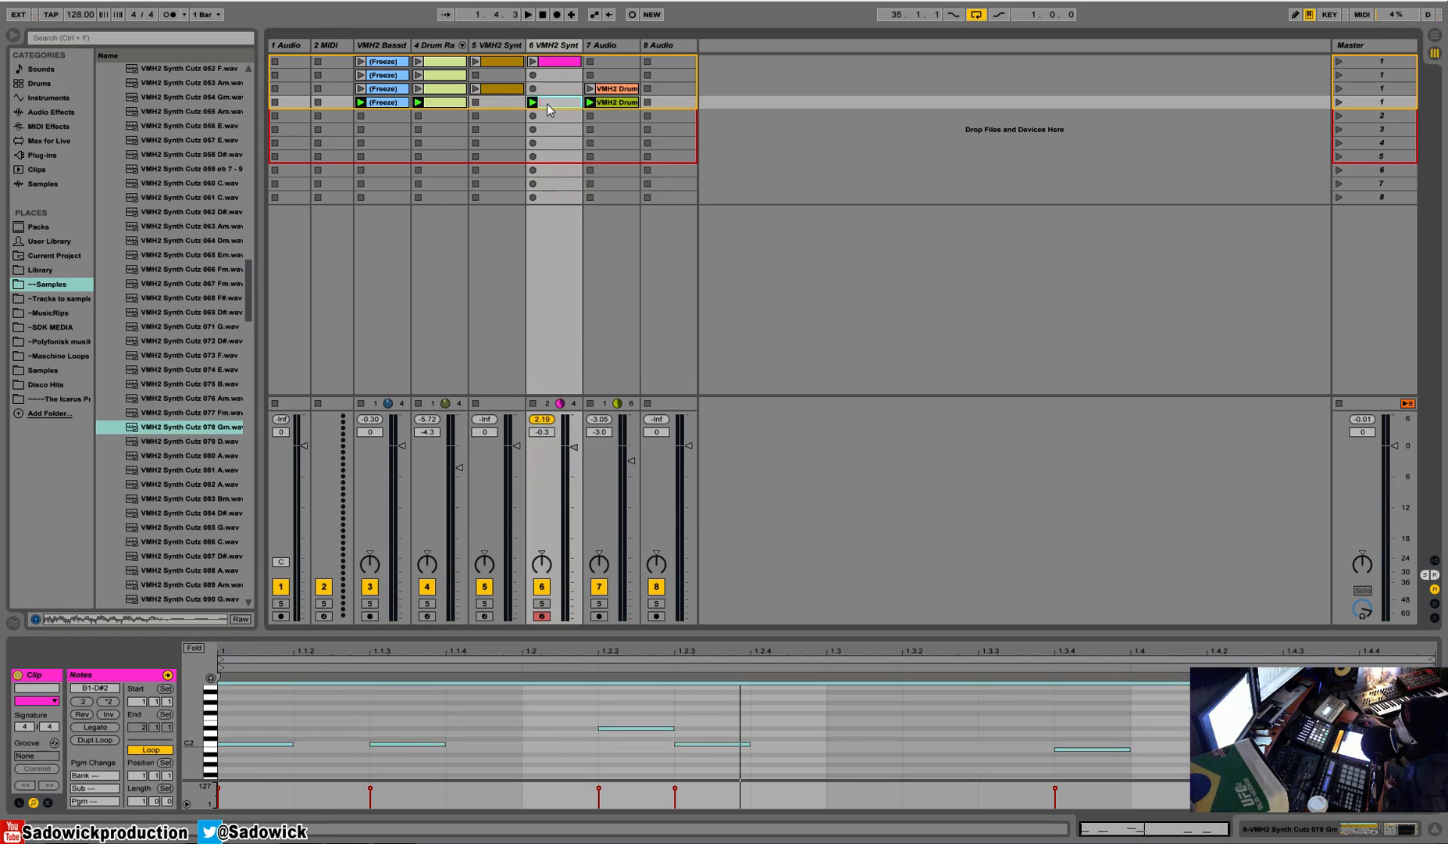
type("derp")
key("Return")
Launch the first scene and move its brown synth clip down into the second scene
left_click(1378, 59)
left_click(1338, 62)
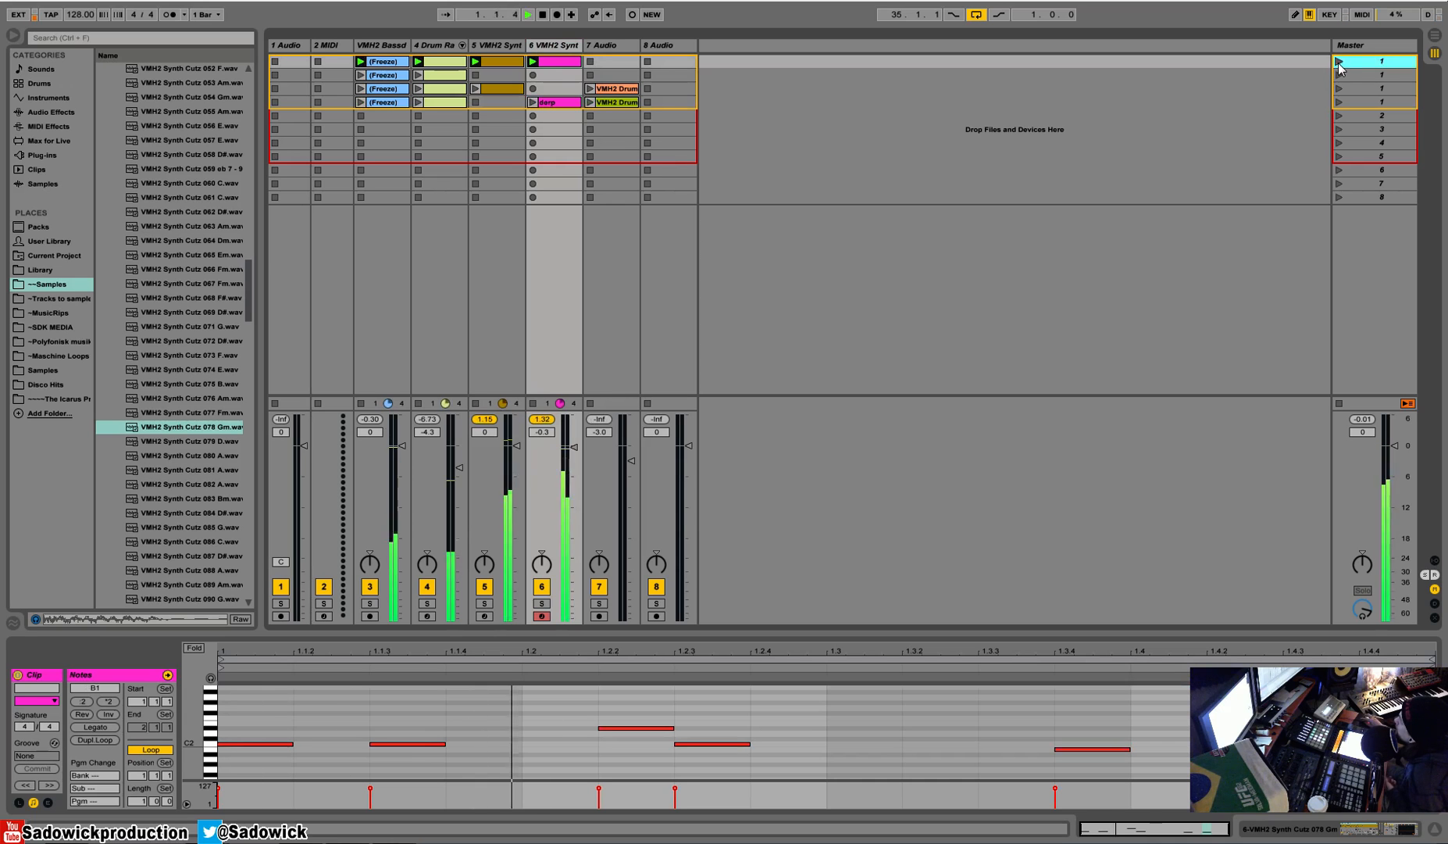
right_click(502, 63)
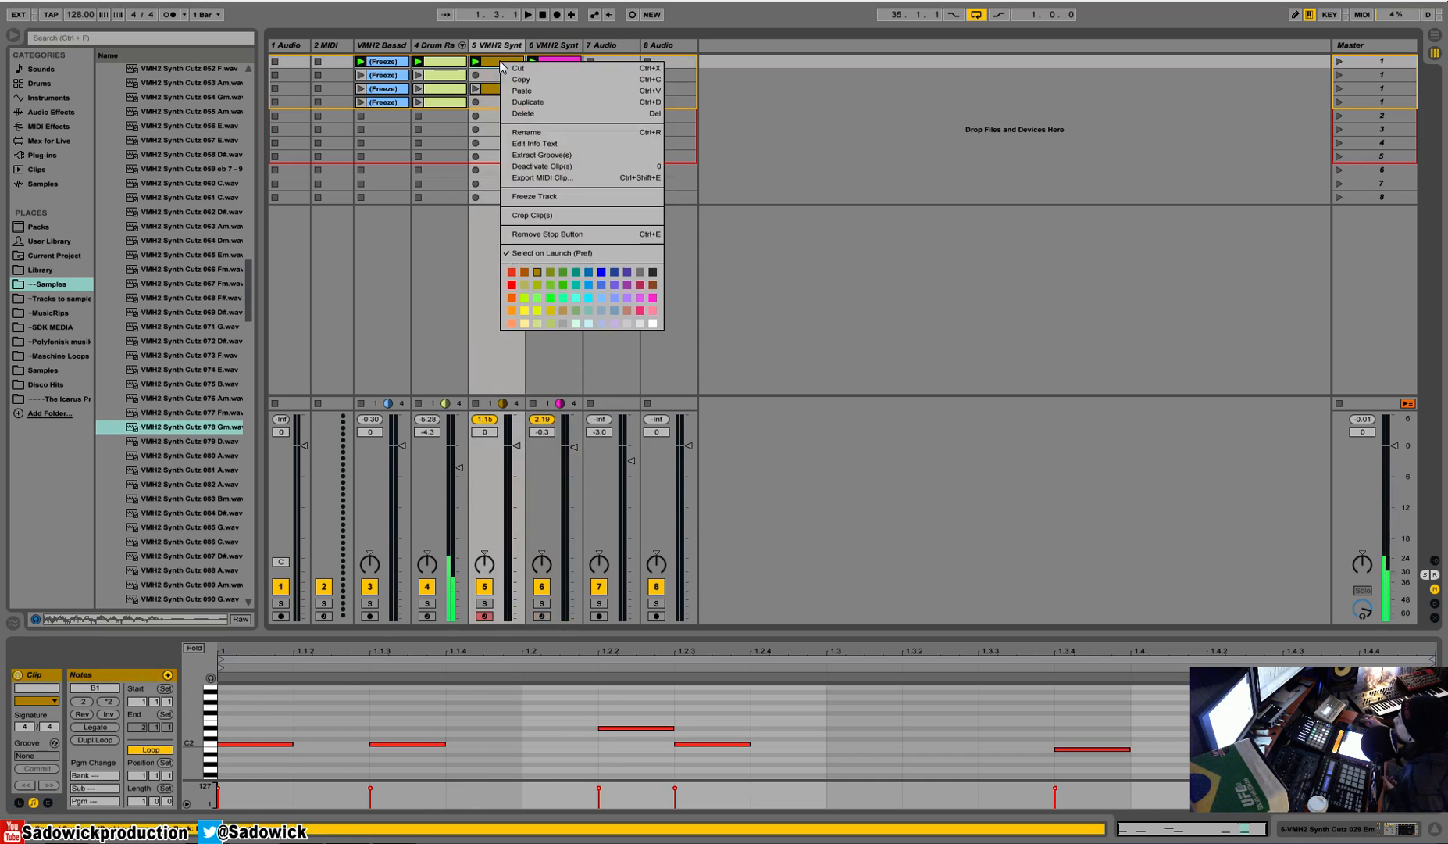
left_click(501, 63)
left_click_drag(501, 78, 476, 78)
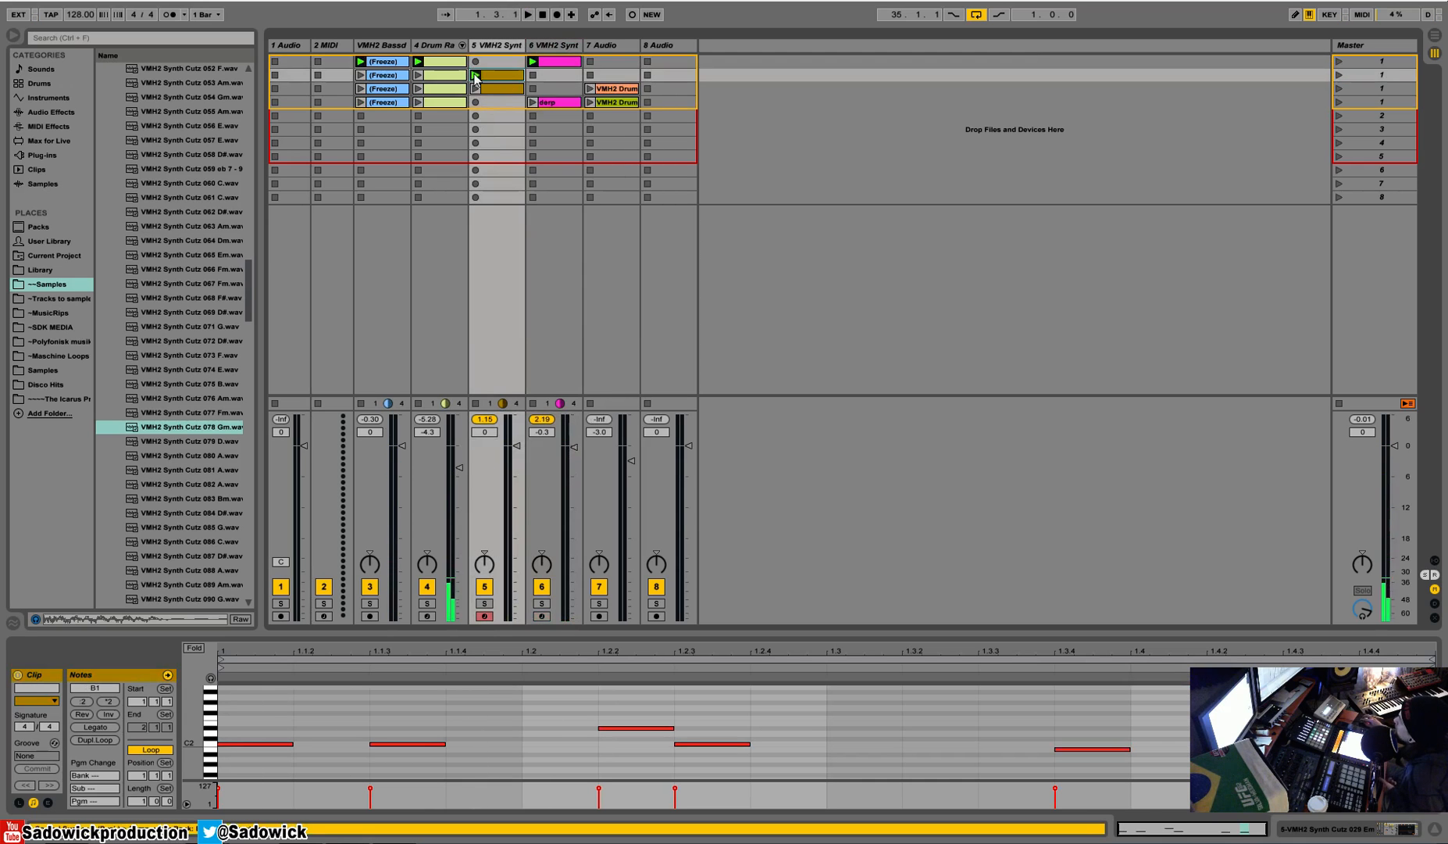
Duplicate the first scene and delete the magenta synth clip from the upper copy
left_click(1348, 64)
right_click(1363, 61)
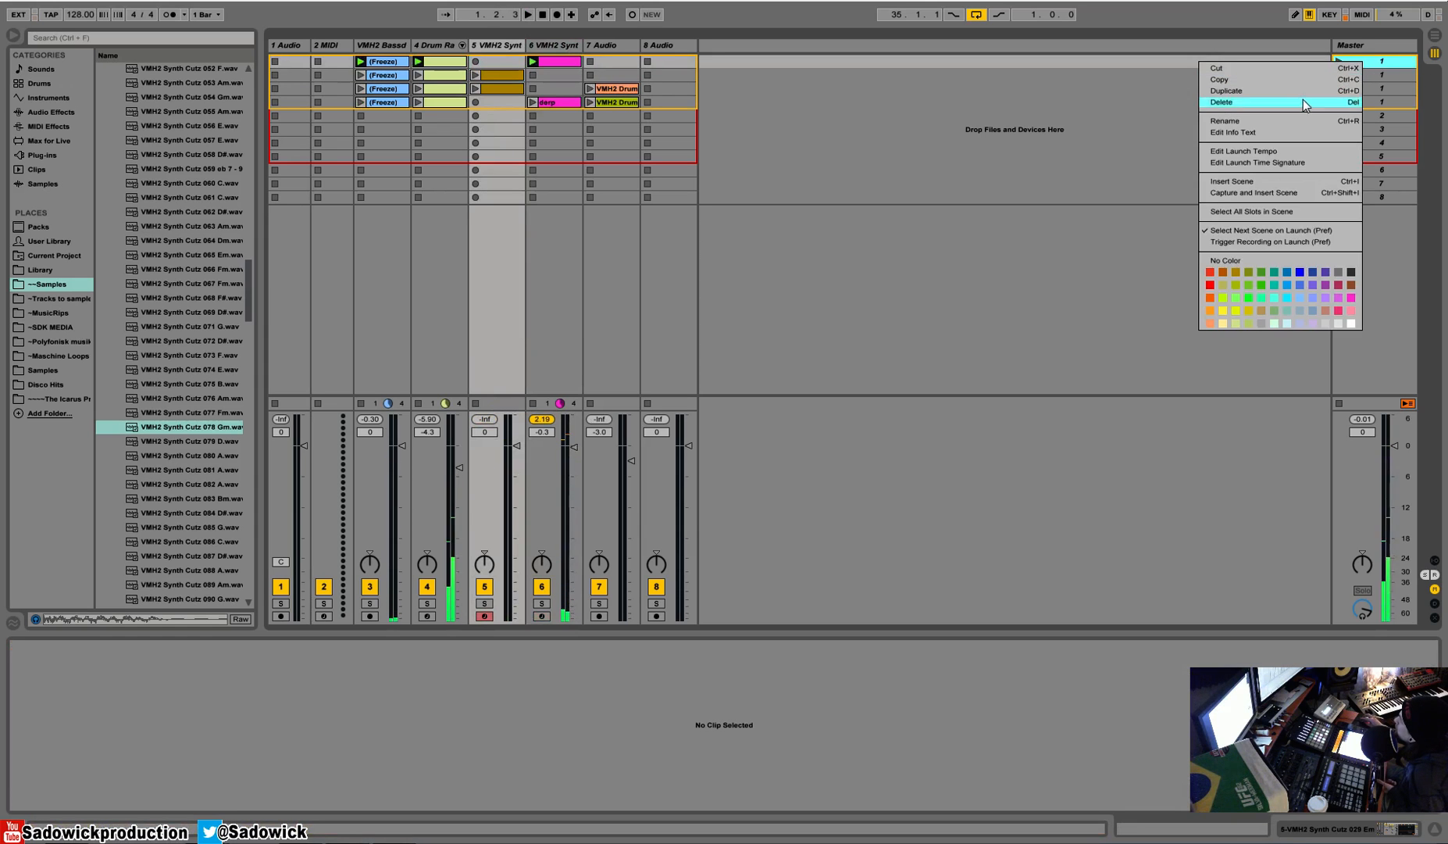
left_click(1291, 89)
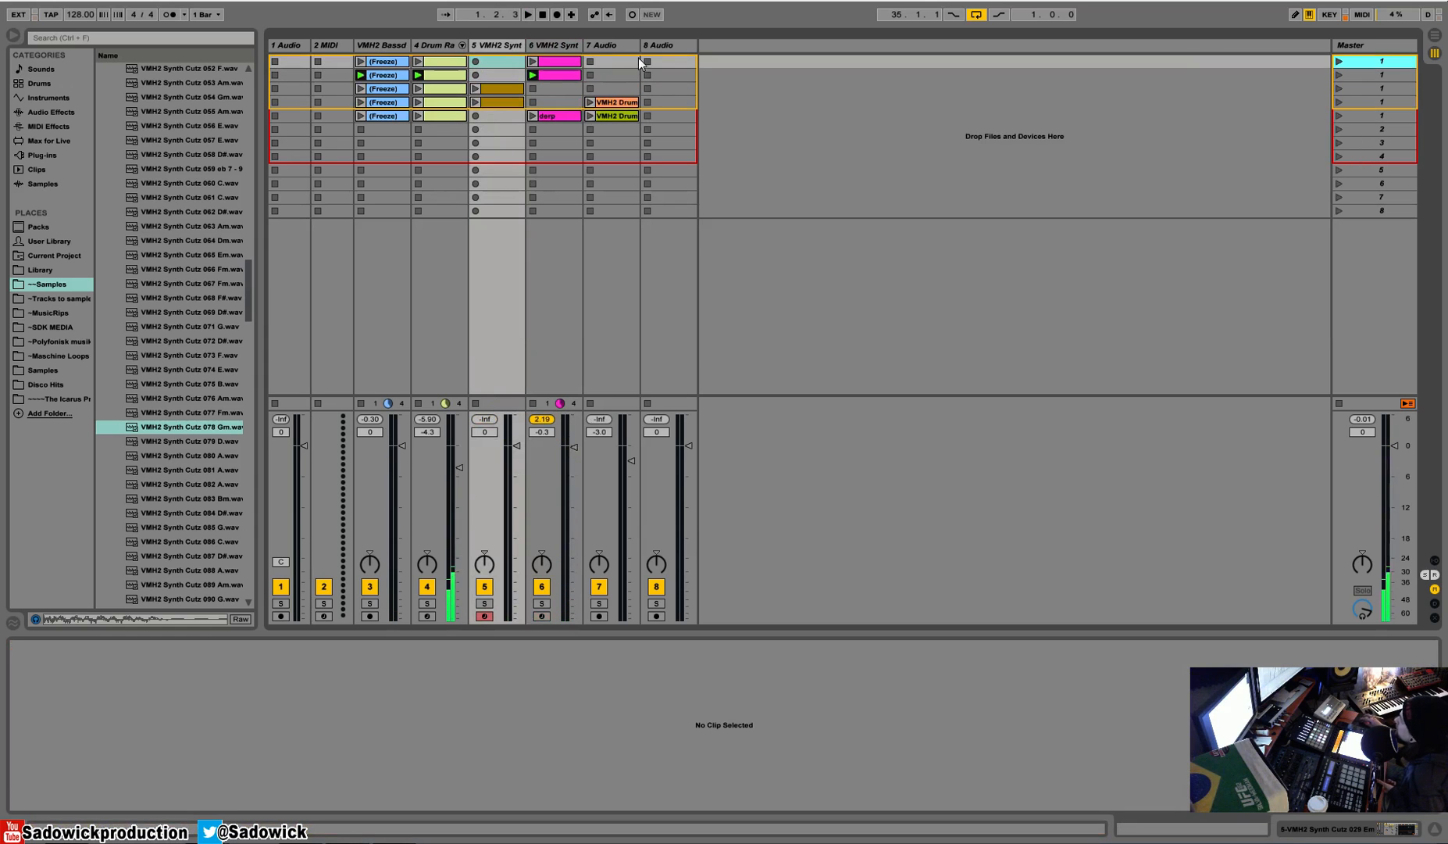
left_click(574, 69)
key("Delete")
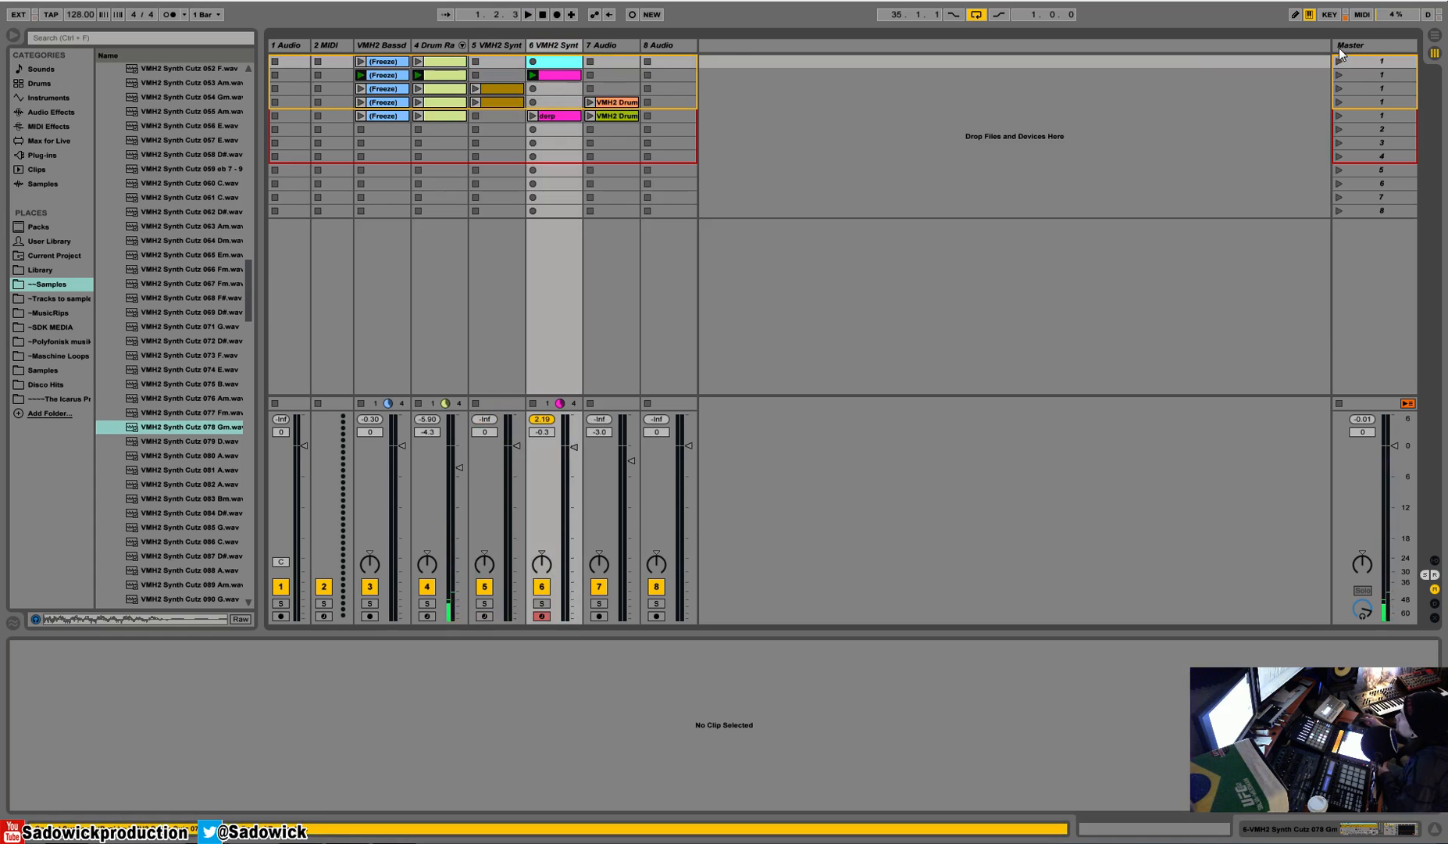
Launch the first four scenes one after another to hear the build-up
left_click(1339, 61)
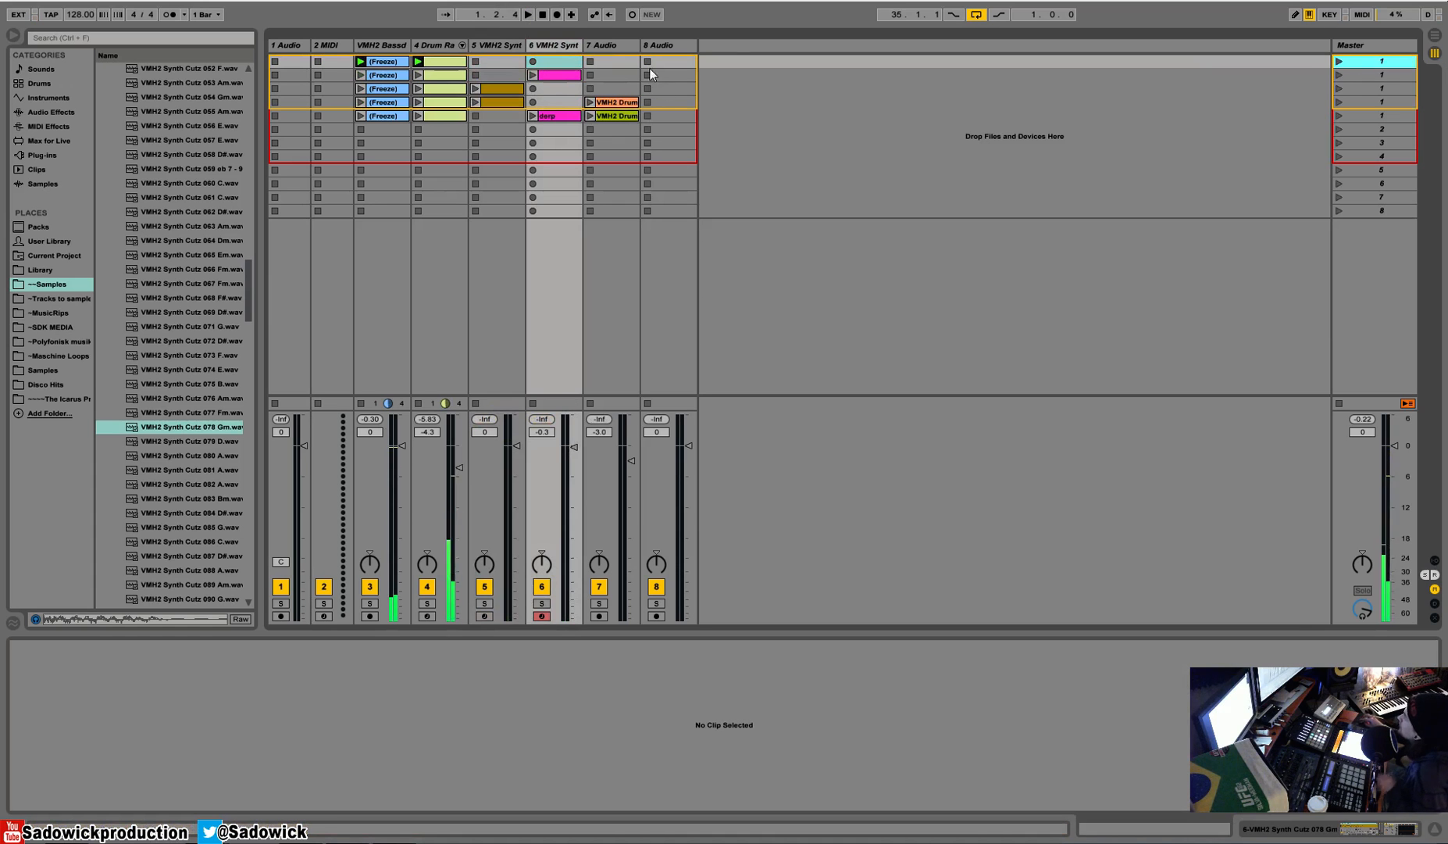
left_click(1338, 75)
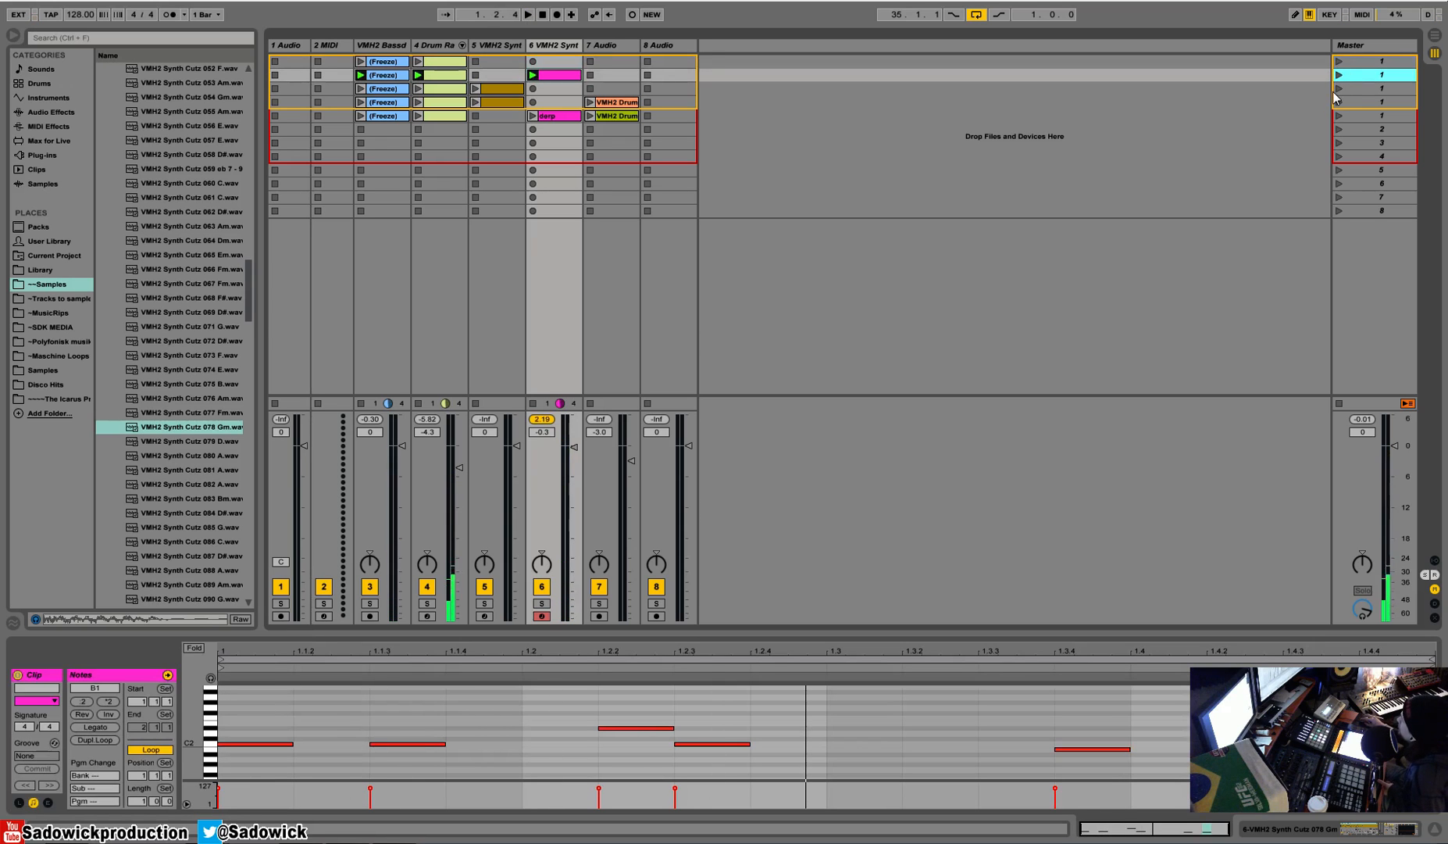
left_click(1338, 88)
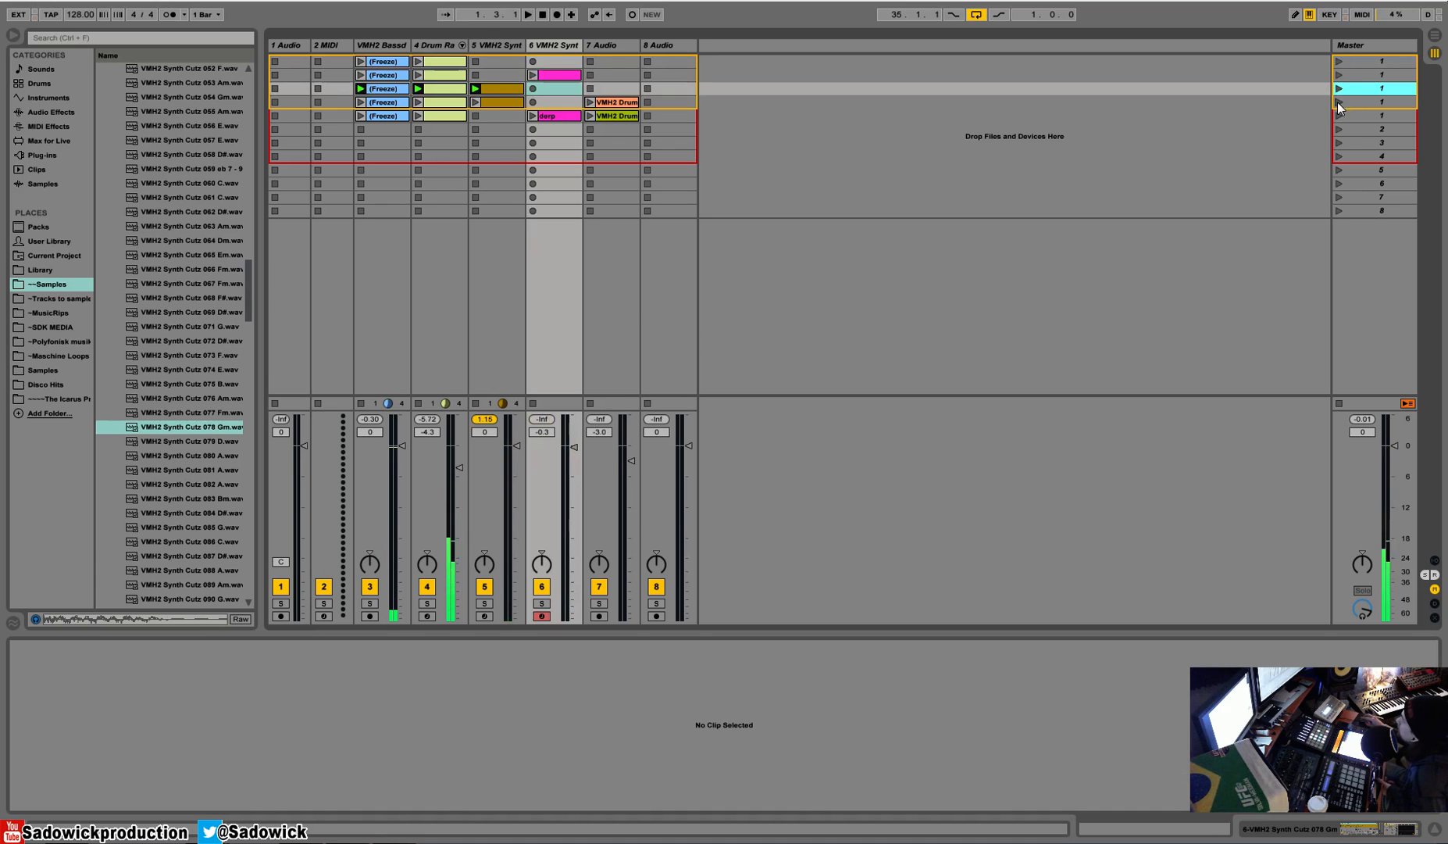
left_click(1339, 102)
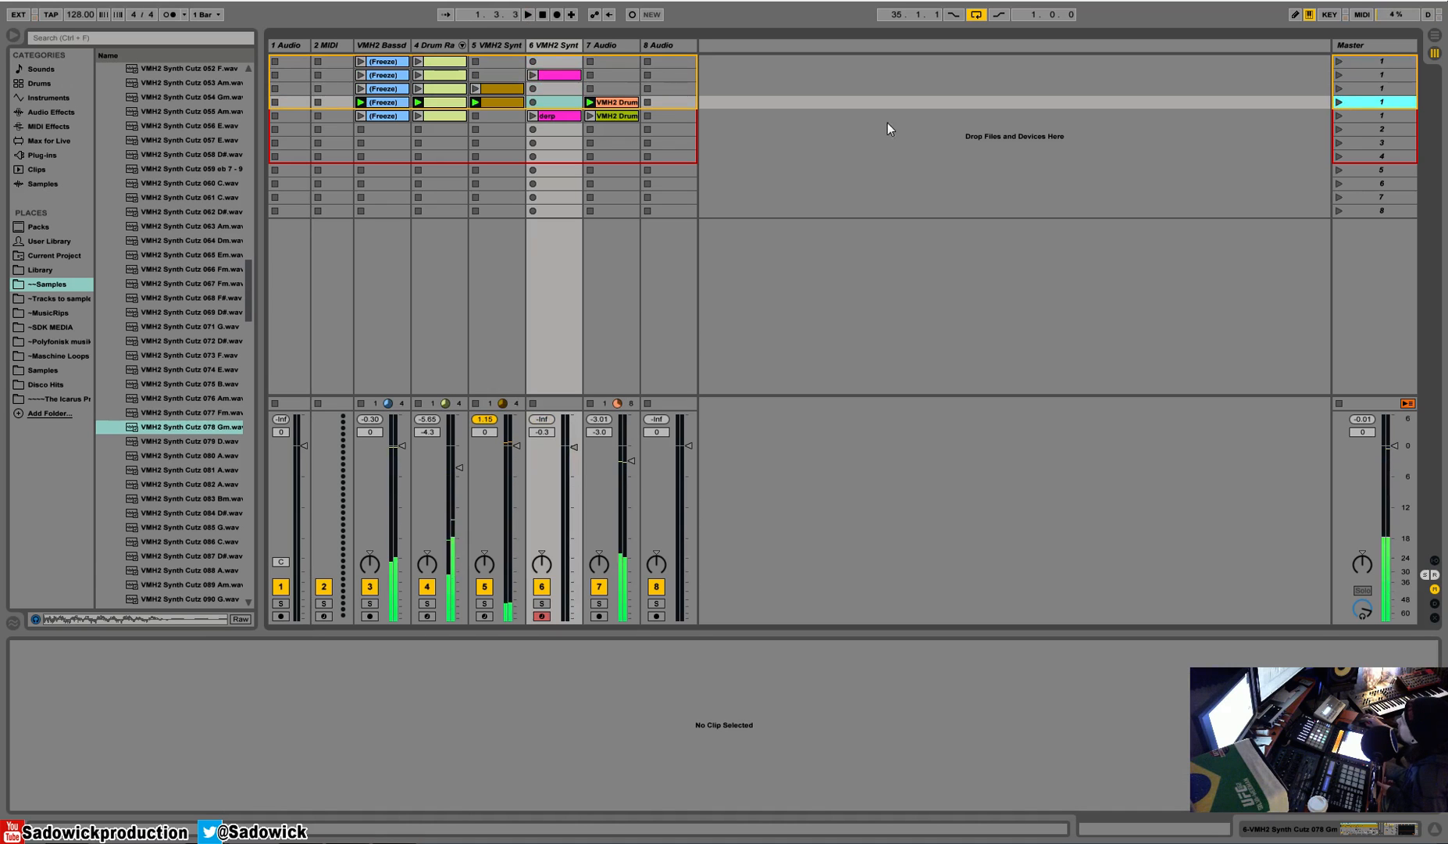
Copy the fourth scene's drumloop clip into the first and second scenes
left_click(608, 102)
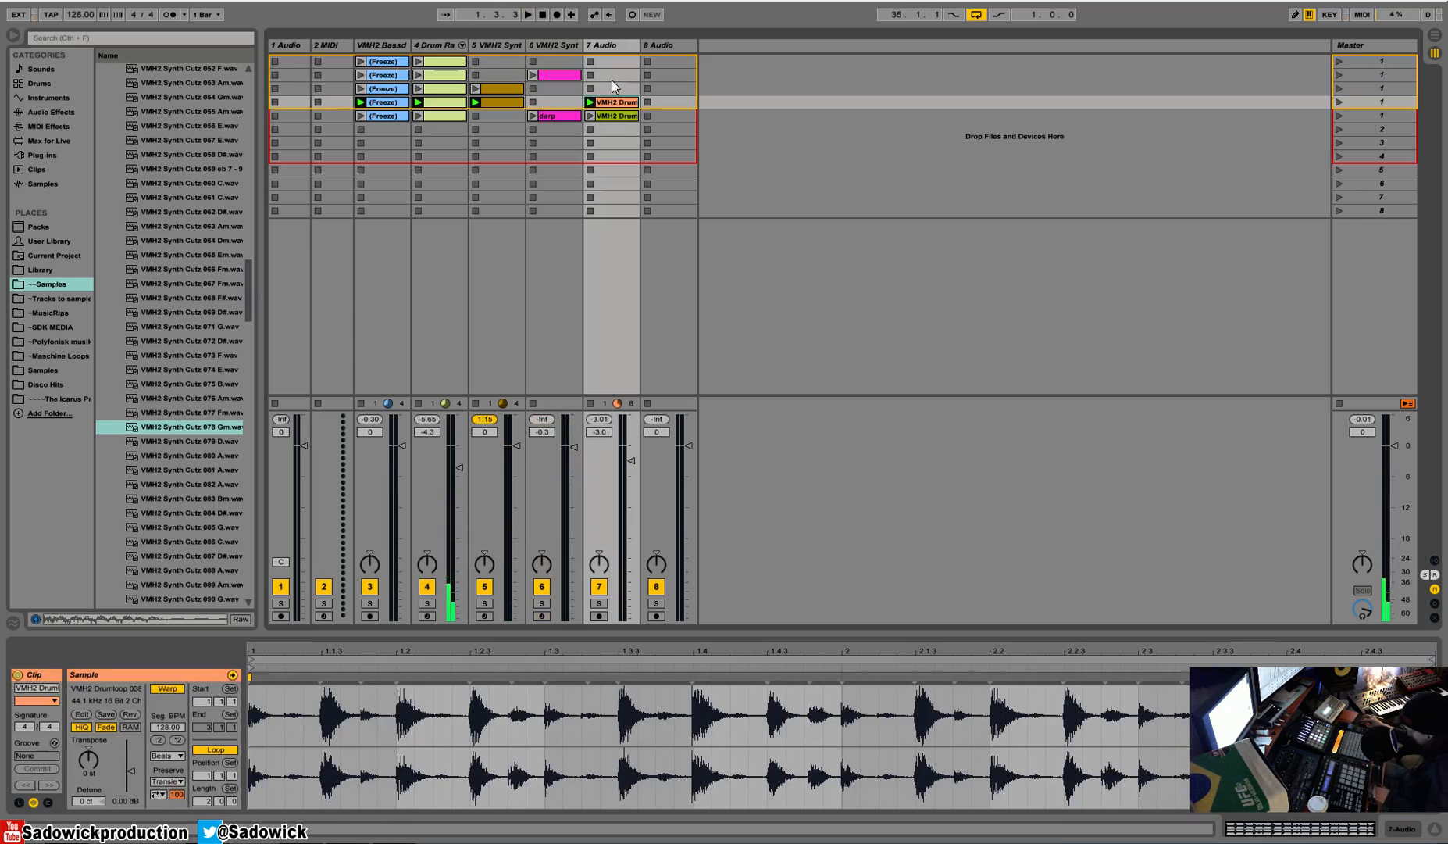
left_click(610, 67)
key("ctrl+v")
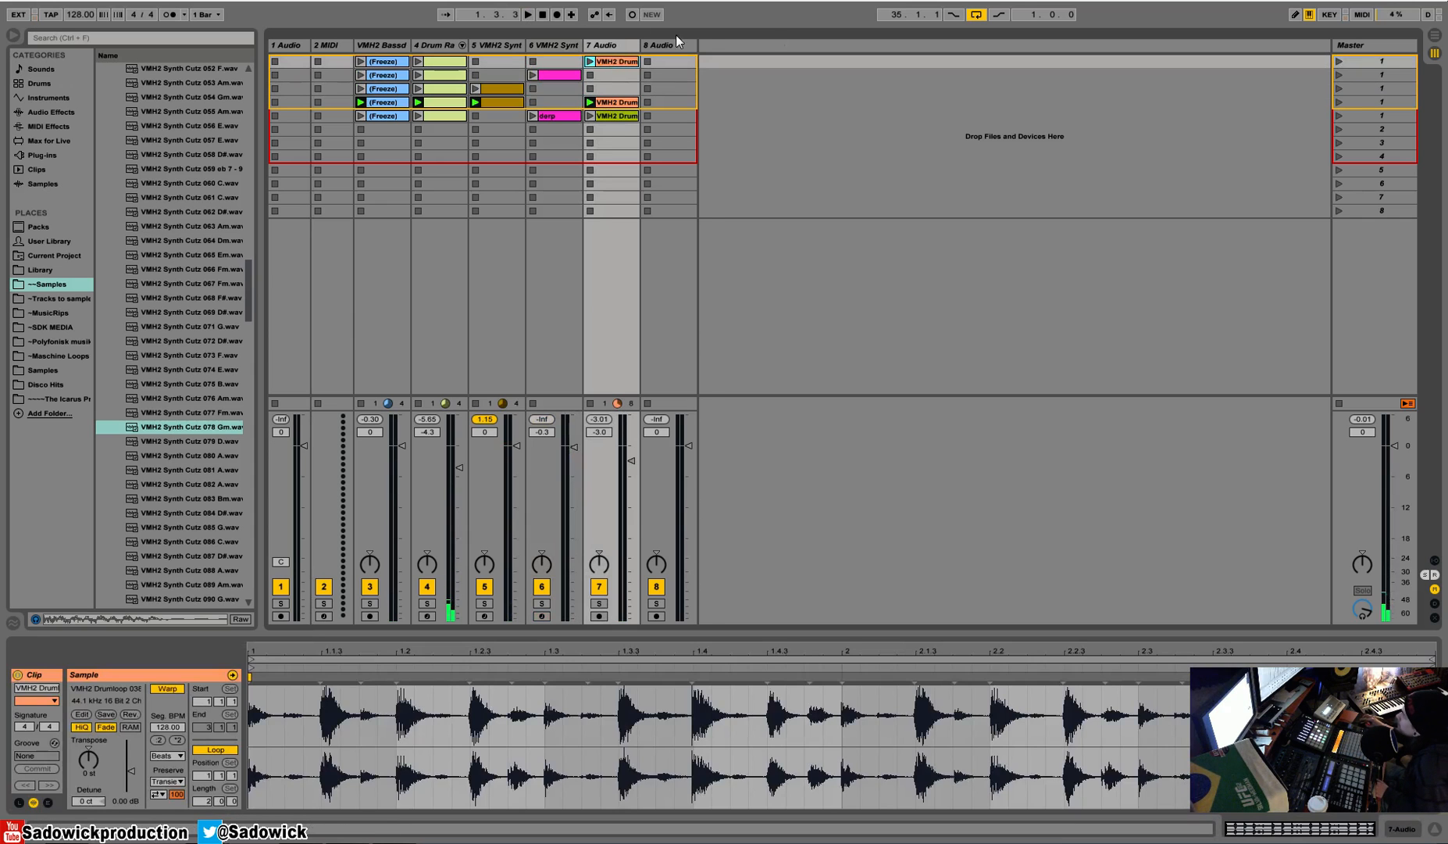
left_click(602, 72)
key("ctrl+v")
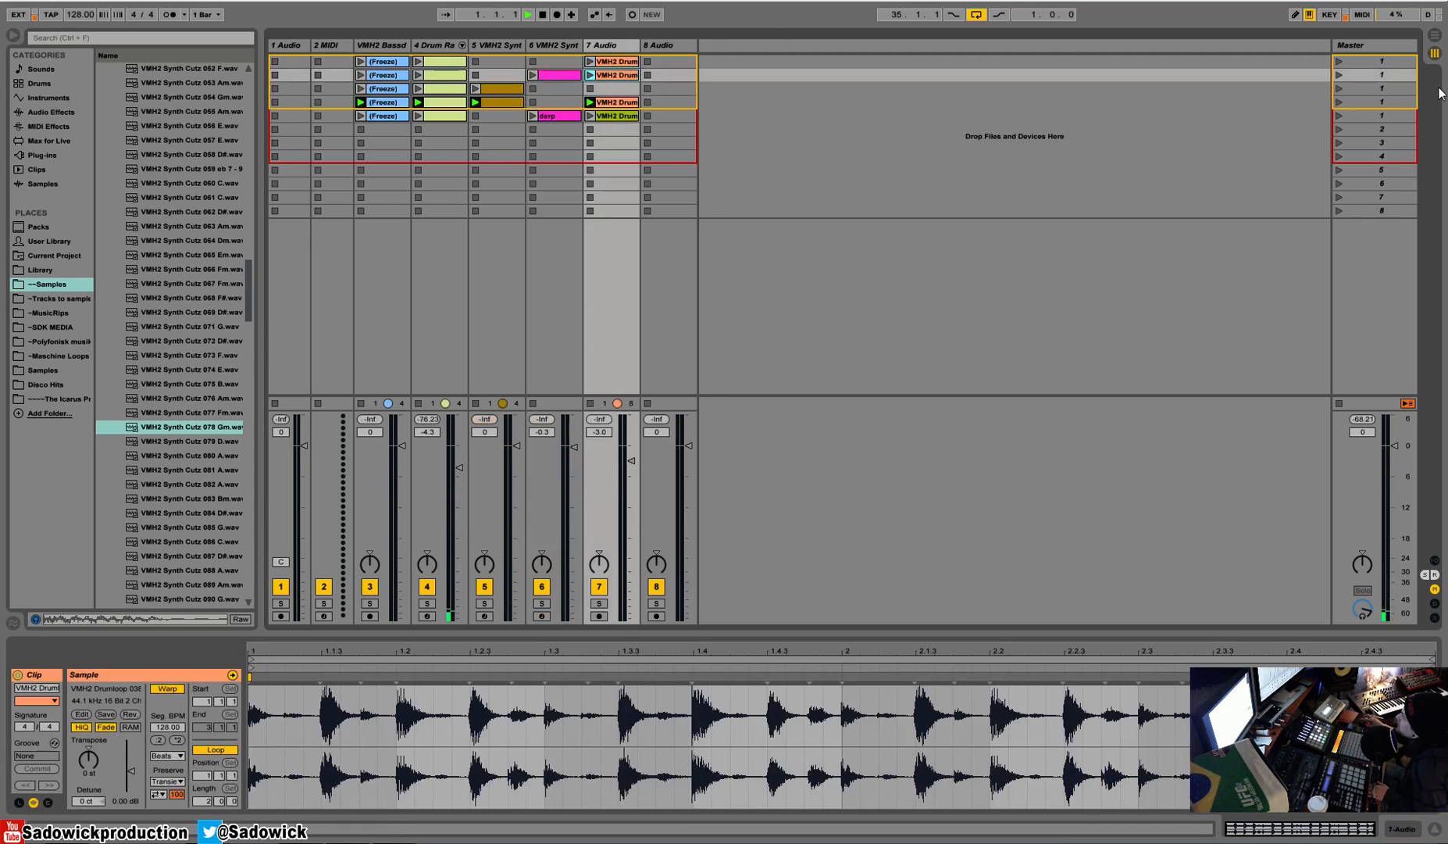
Launch the first scene and rename it intro
left_click(1340, 63)
right_click(1368, 61)
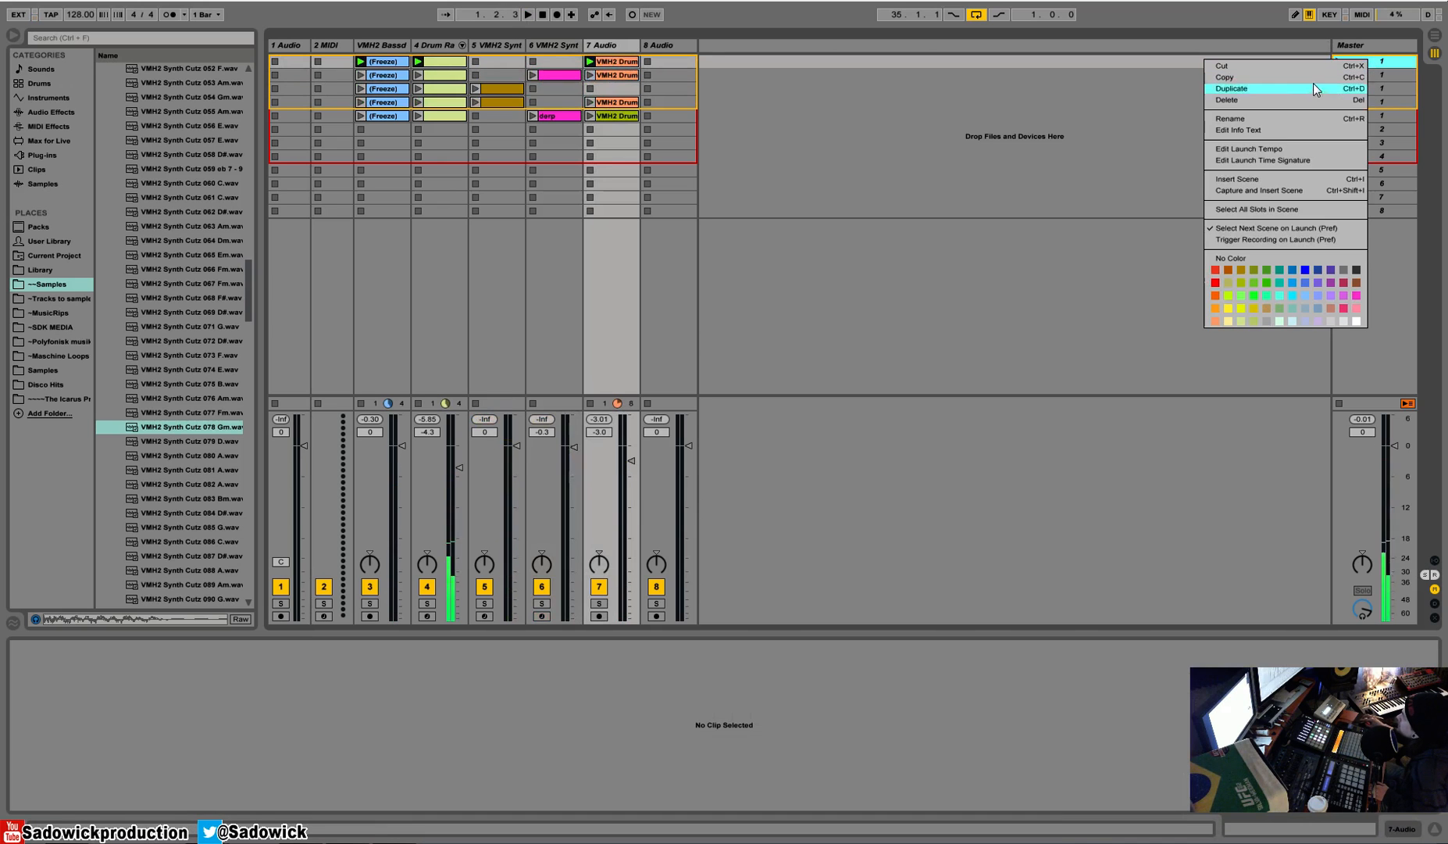
left_click(1281, 119)
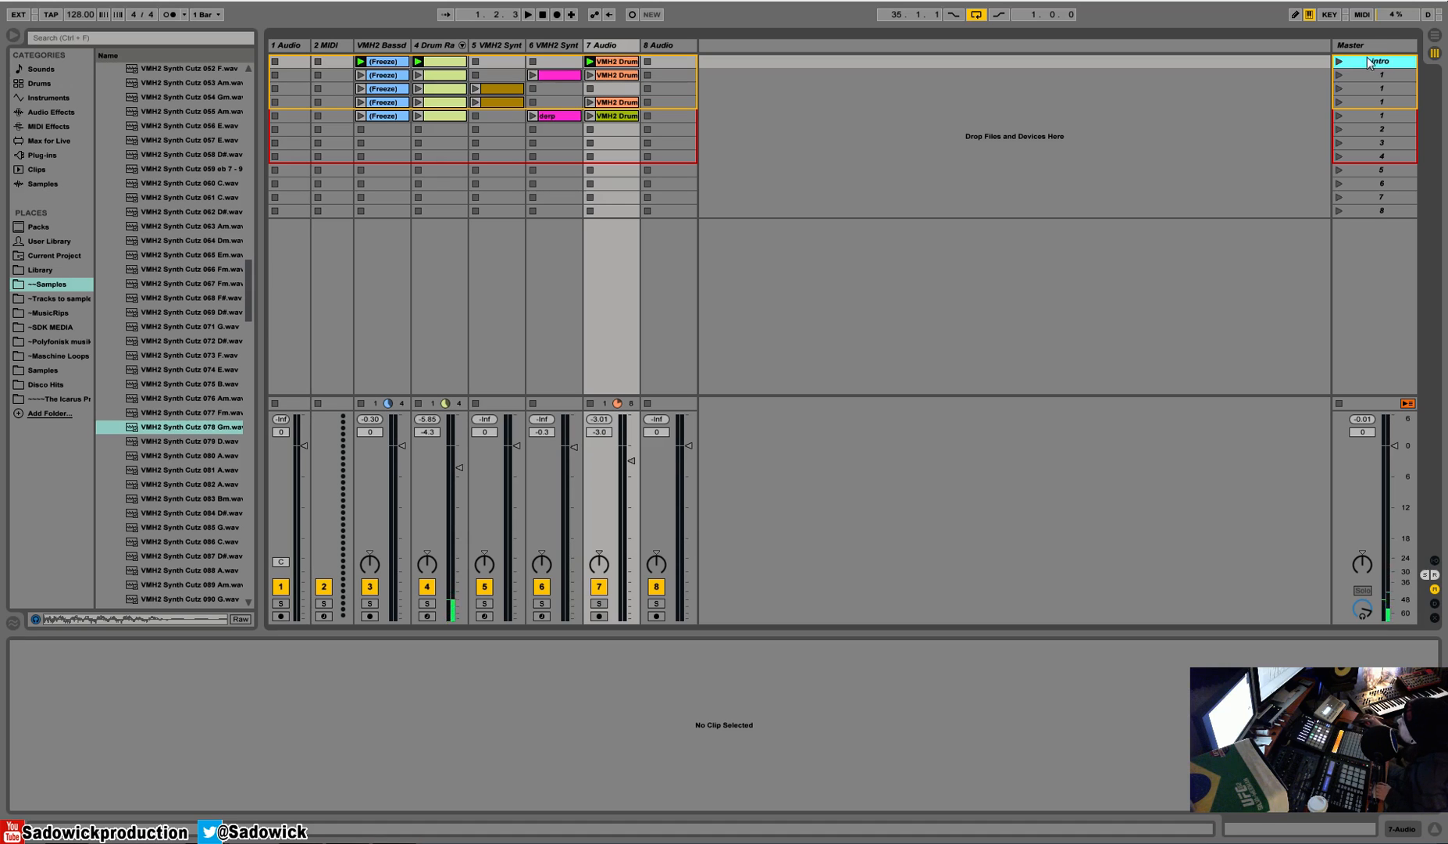
left_click(1348, 65)
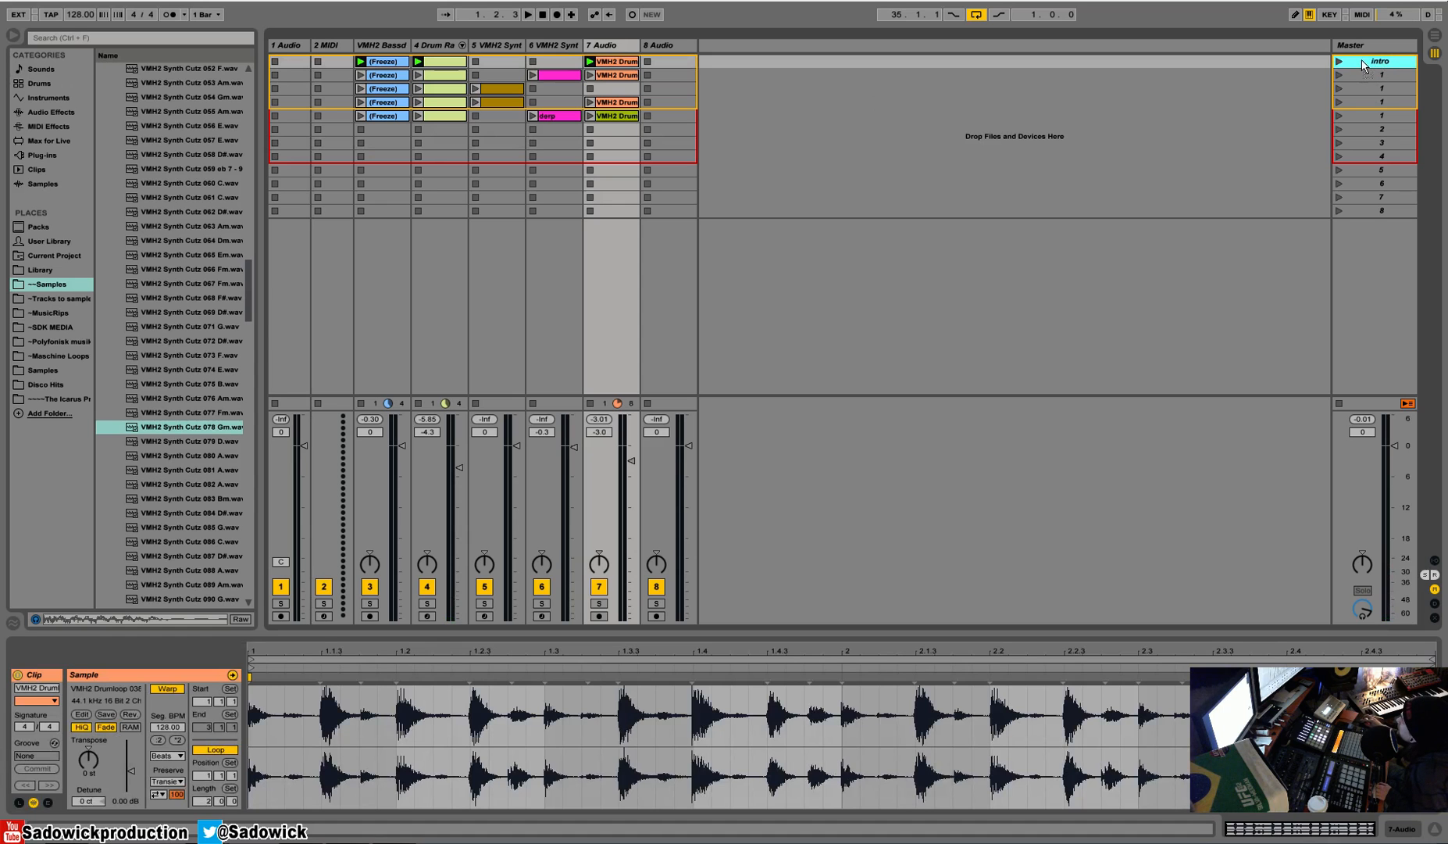
Place the intro scene's clips at bar 35 of the Arrangement and return the tracks to Arrangement playback
left_click(1434, 34)
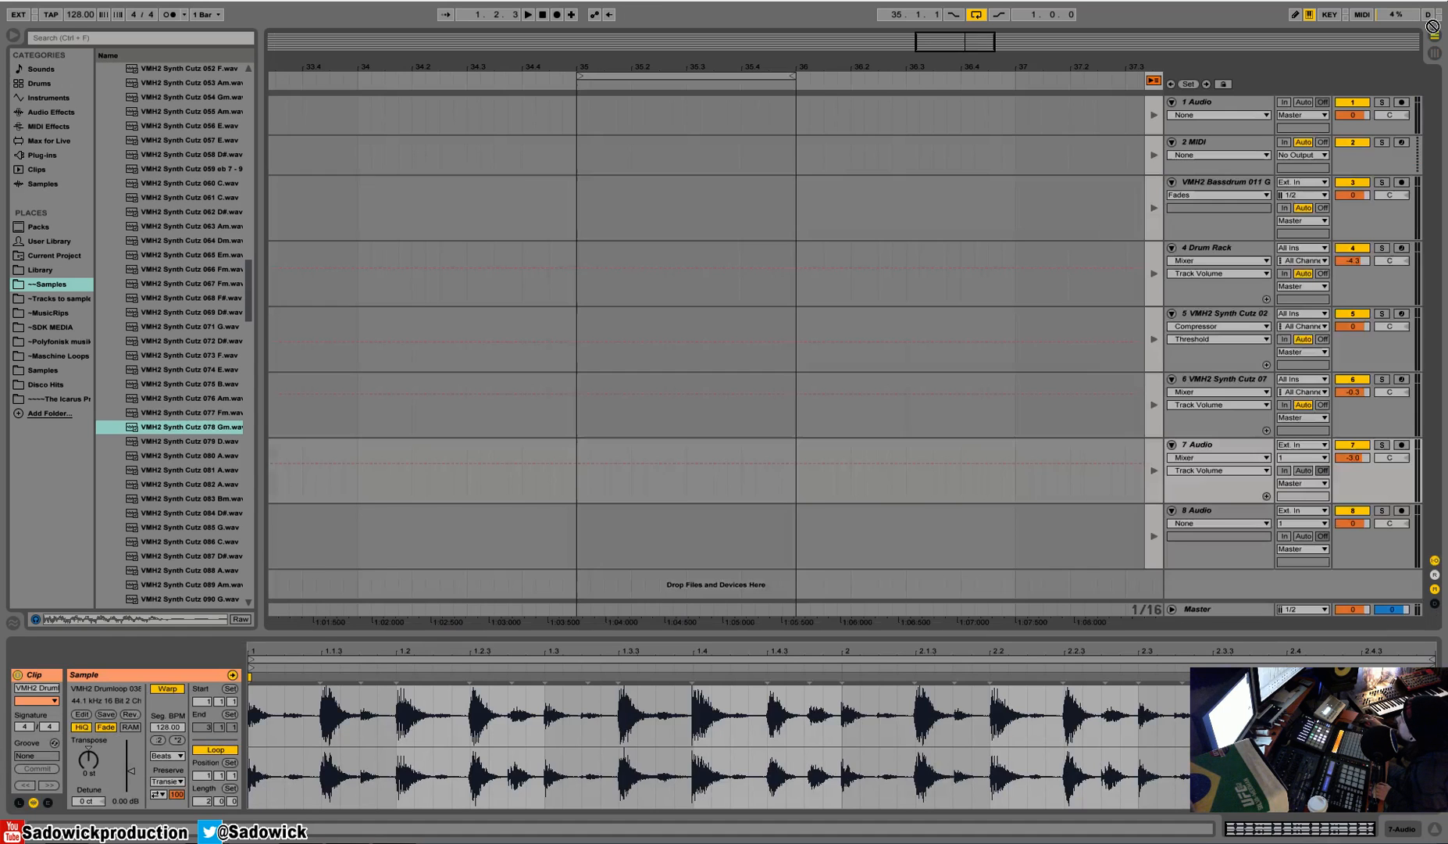
left_click_drag(1437, 35, 578, 118)
left_click_drag(787, 47, 1113, 64)
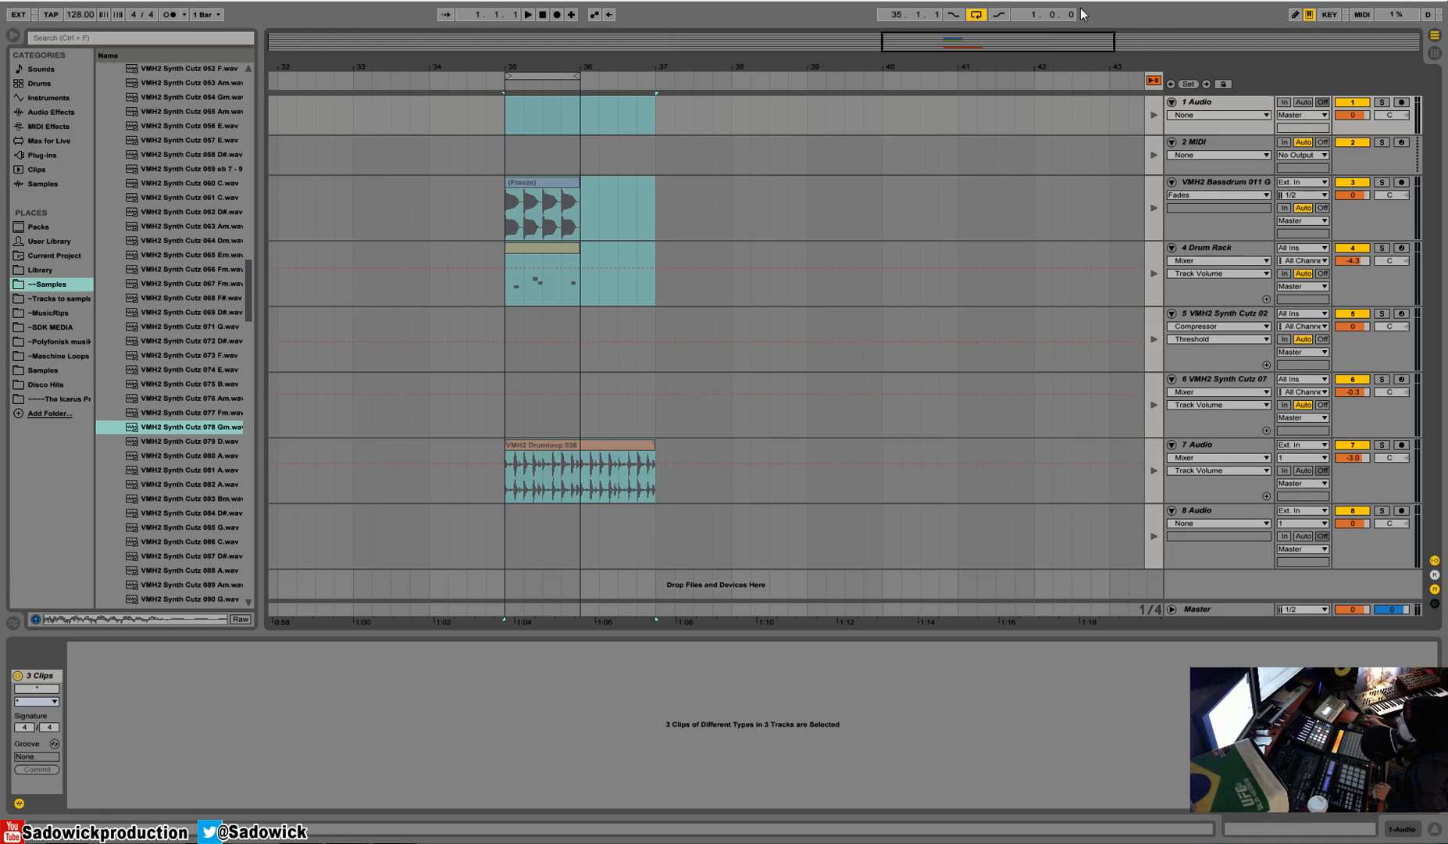
left_click(1152, 82)
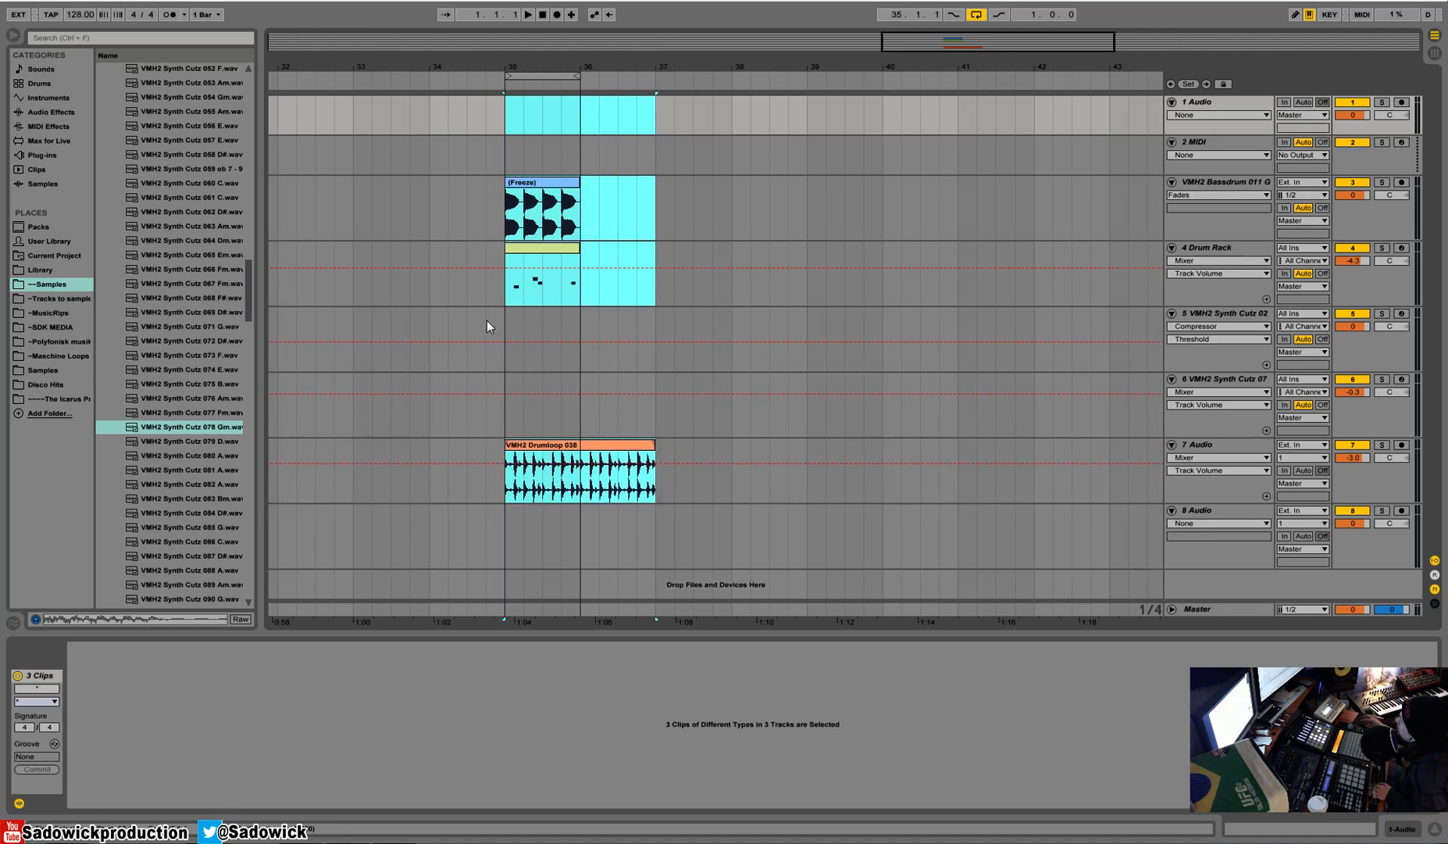
Trim the arranged drumloop clip to one bar and duplicate the bass drum, percussion and drumloop clips five times
left_click_drag(655, 447, 498, 200)
key("ctrl+d")
key("ctrl+d")
key("ctrl+d")
key("ctrl+d")
key("ctrl+d")
Move the block of intro clips to bar 1 and duplicate it to fill the first 16 bars
left_click_drag(691, 60, 691, 15)
left_click_drag(891, 196, 789, 488)
left_click(810, 181)
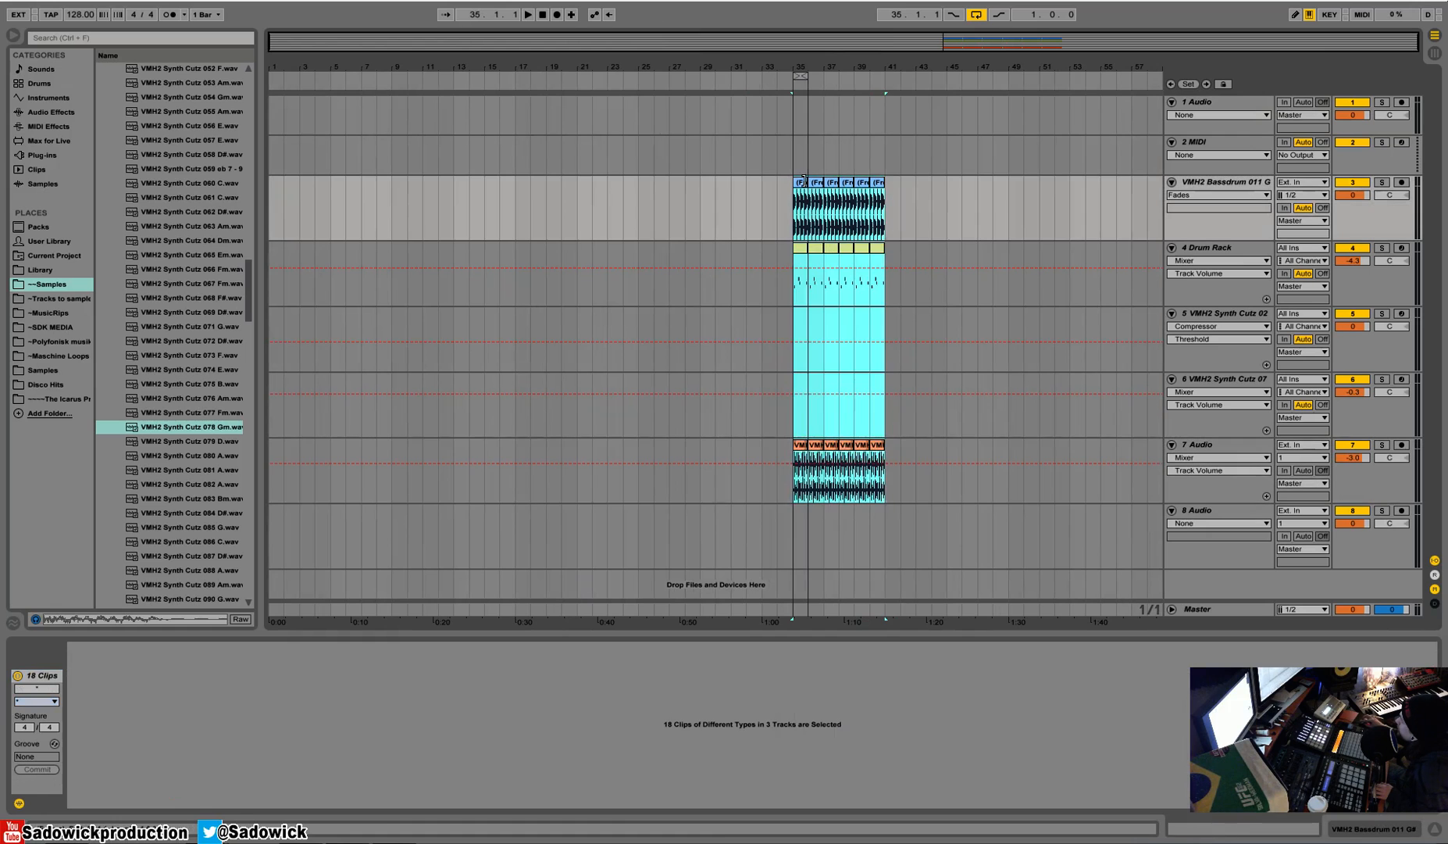
left_click_drag(890, 190, 798, 485)
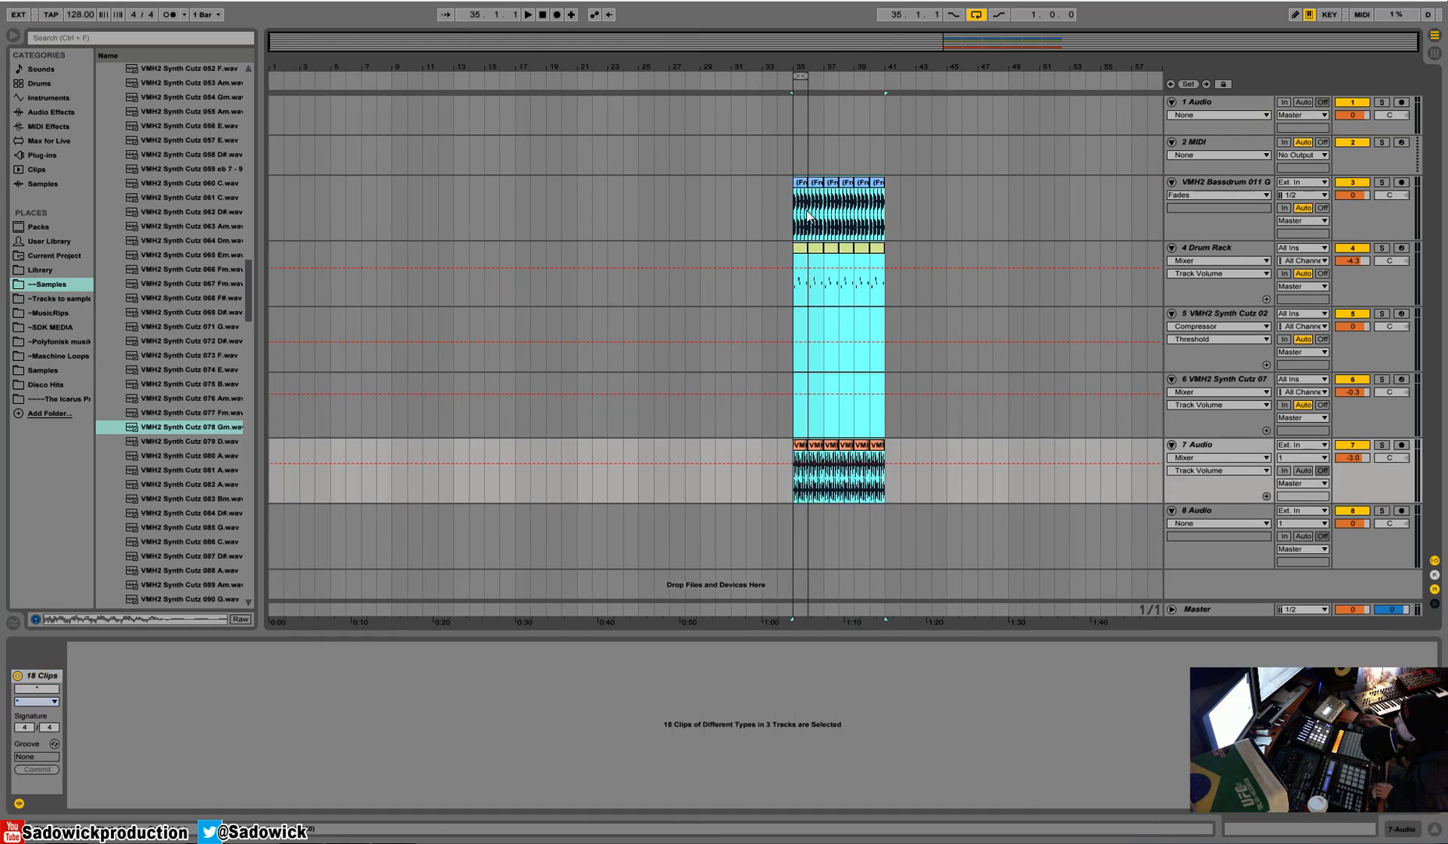
left_click_drag(811, 183, 336, 493)
key("ctrl+d")
left_click_drag(400, 194, 260, 475)
left_click_drag(398, 453, 266, 210)
key("ctrl+d")
Play the arrangement from bar 1 and audition the second and third scenes in Session View
left_click(276, 183)
key("space")
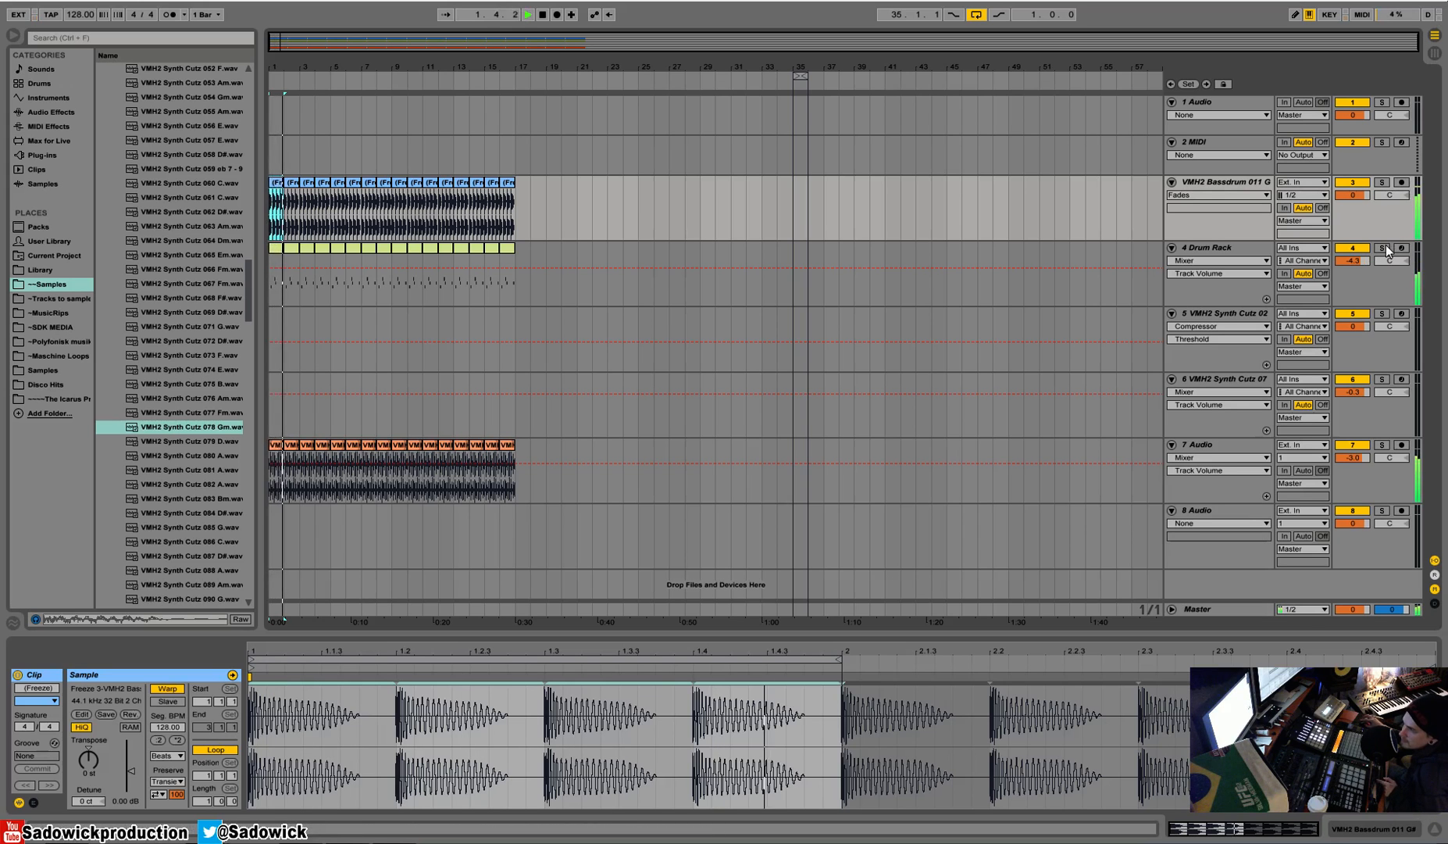
left_click(1435, 53)
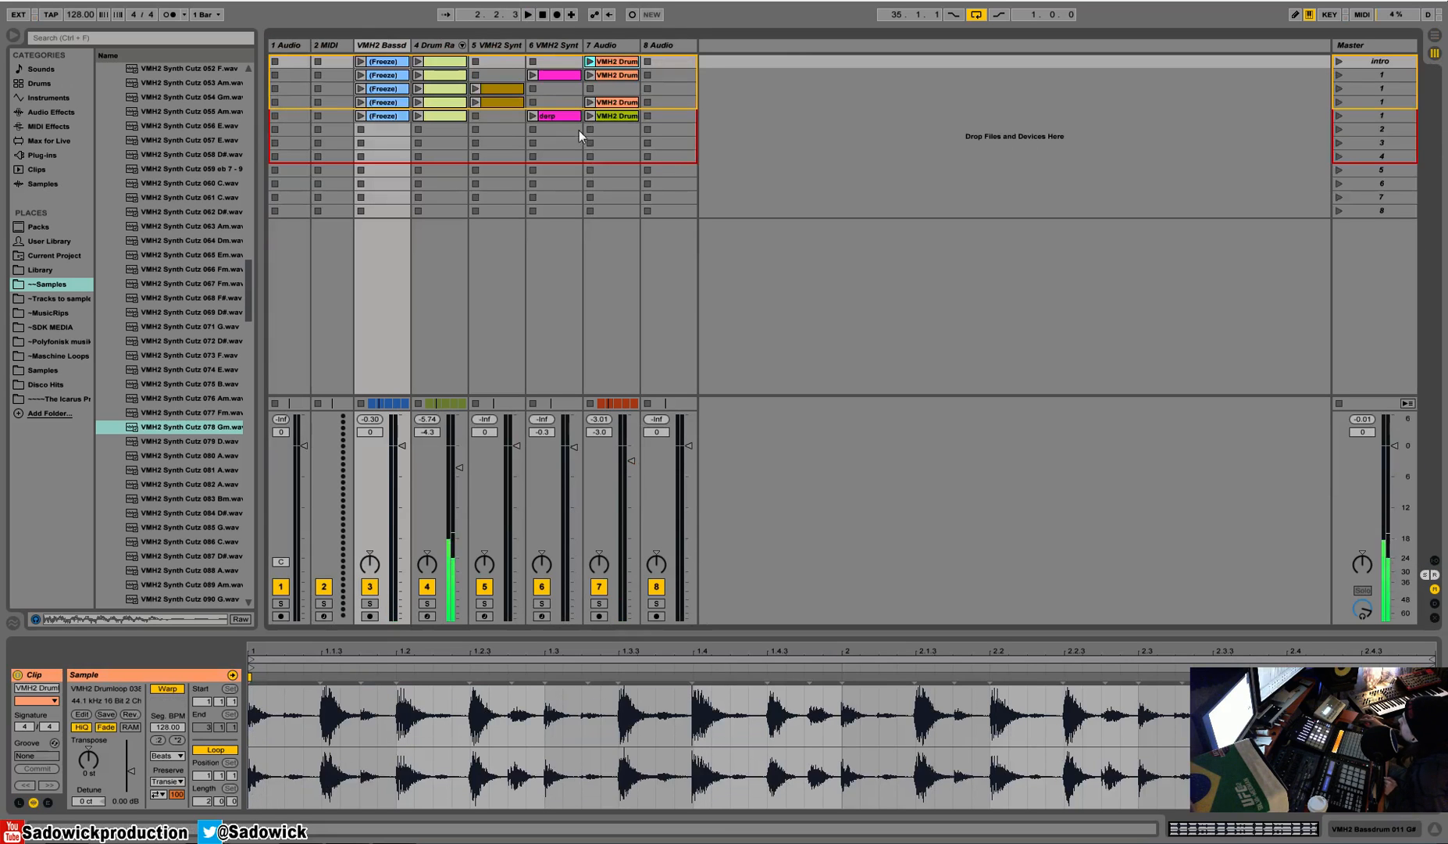
left_click(1340, 75)
left_click(1341, 89)
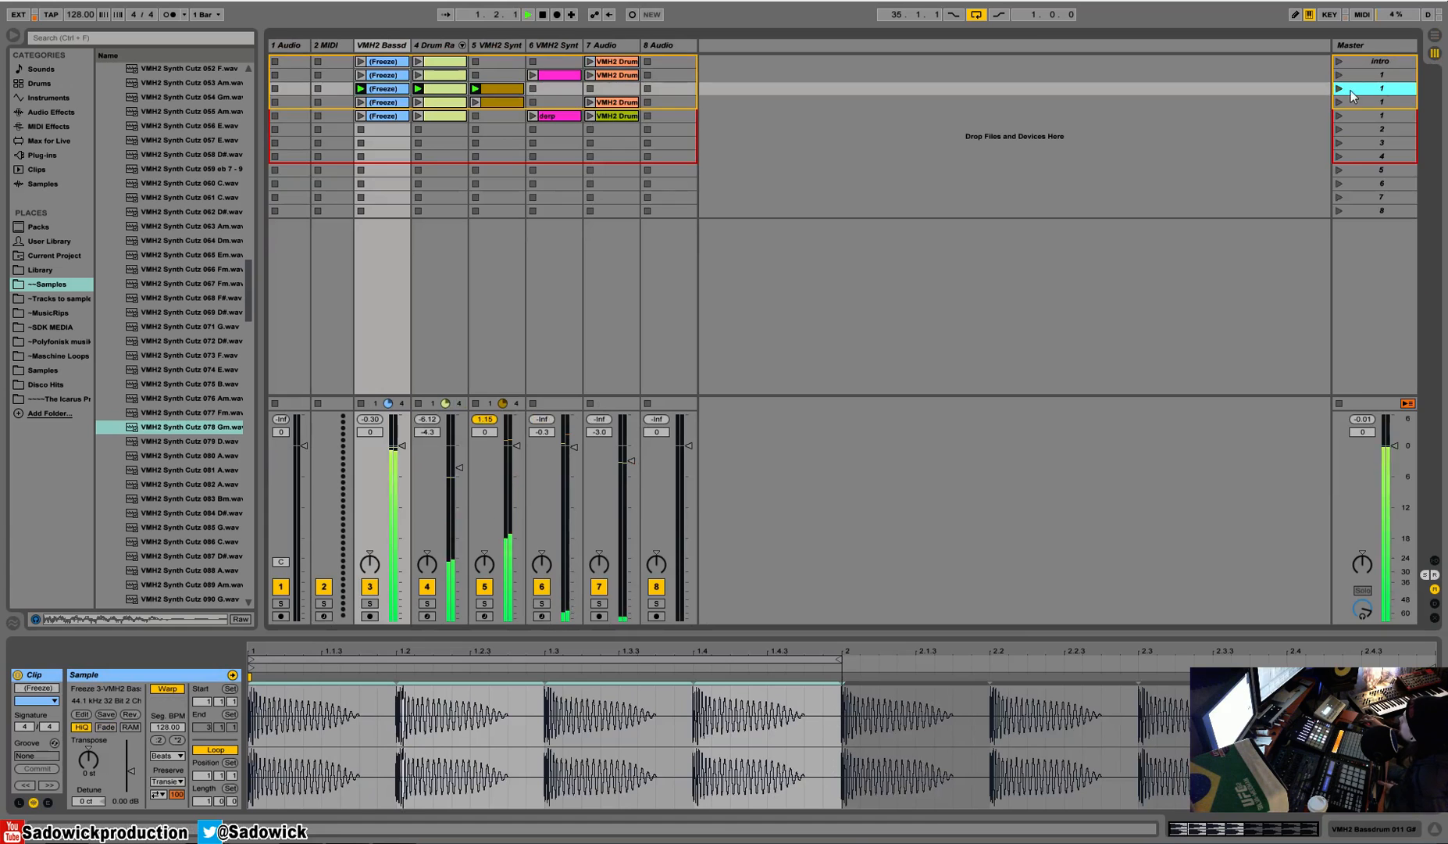
Place the third scene's clips at bar 21 of the Arrangement and return the tracks to Arrangement playback
left_click(1435, 39)
left_click_drag(1435, 39, 574, 120)
key("space")
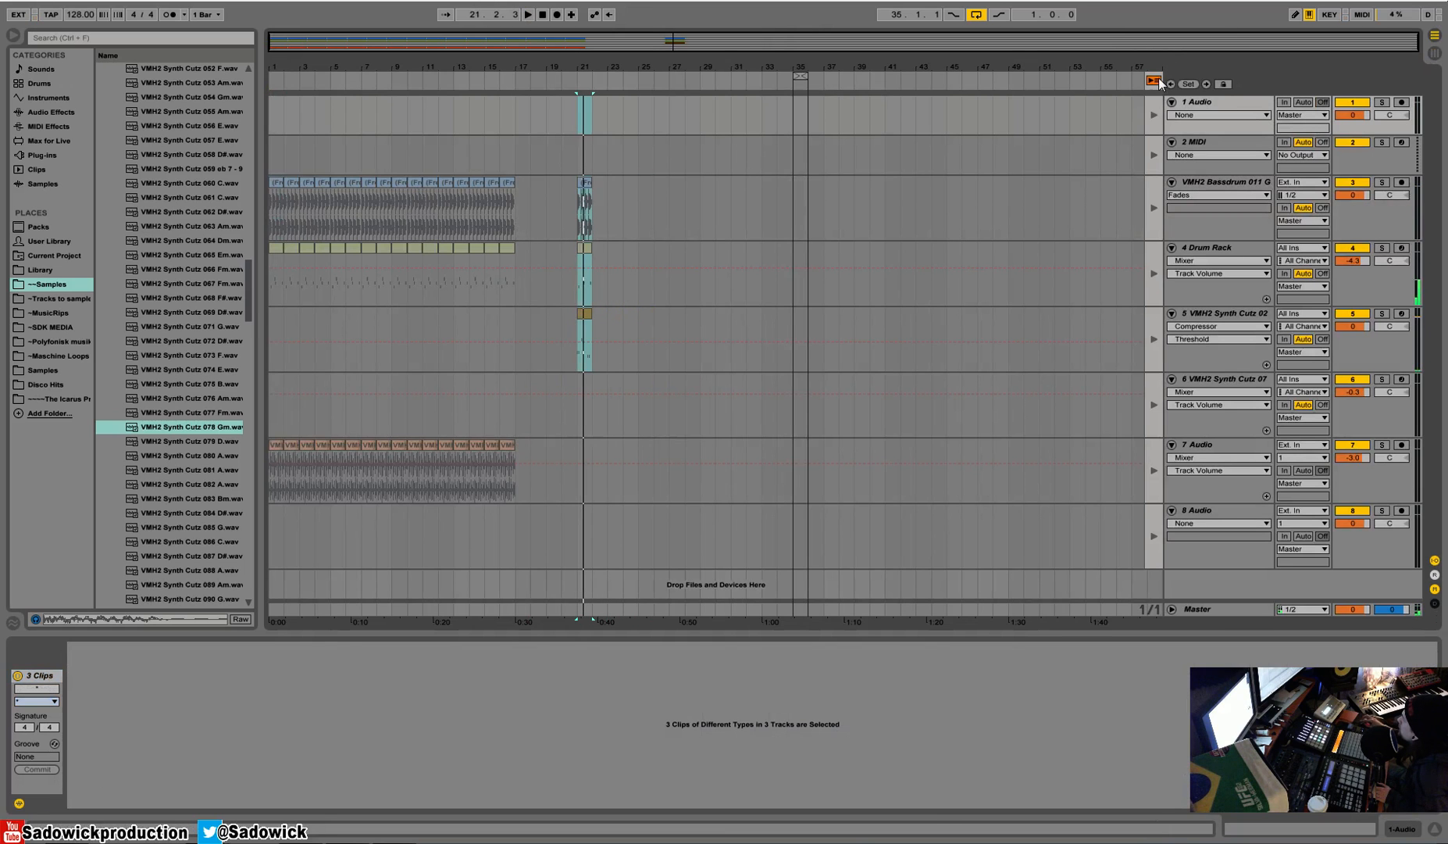
left_click(1154, 80)
Move the bass drum, percussion and brown synth clips from bar 21 to bar 17 and duplicate them up to bar 33
left_click_drag(586, 182, 524, 186)
key("ctrl+d")
key("ctrl+d")
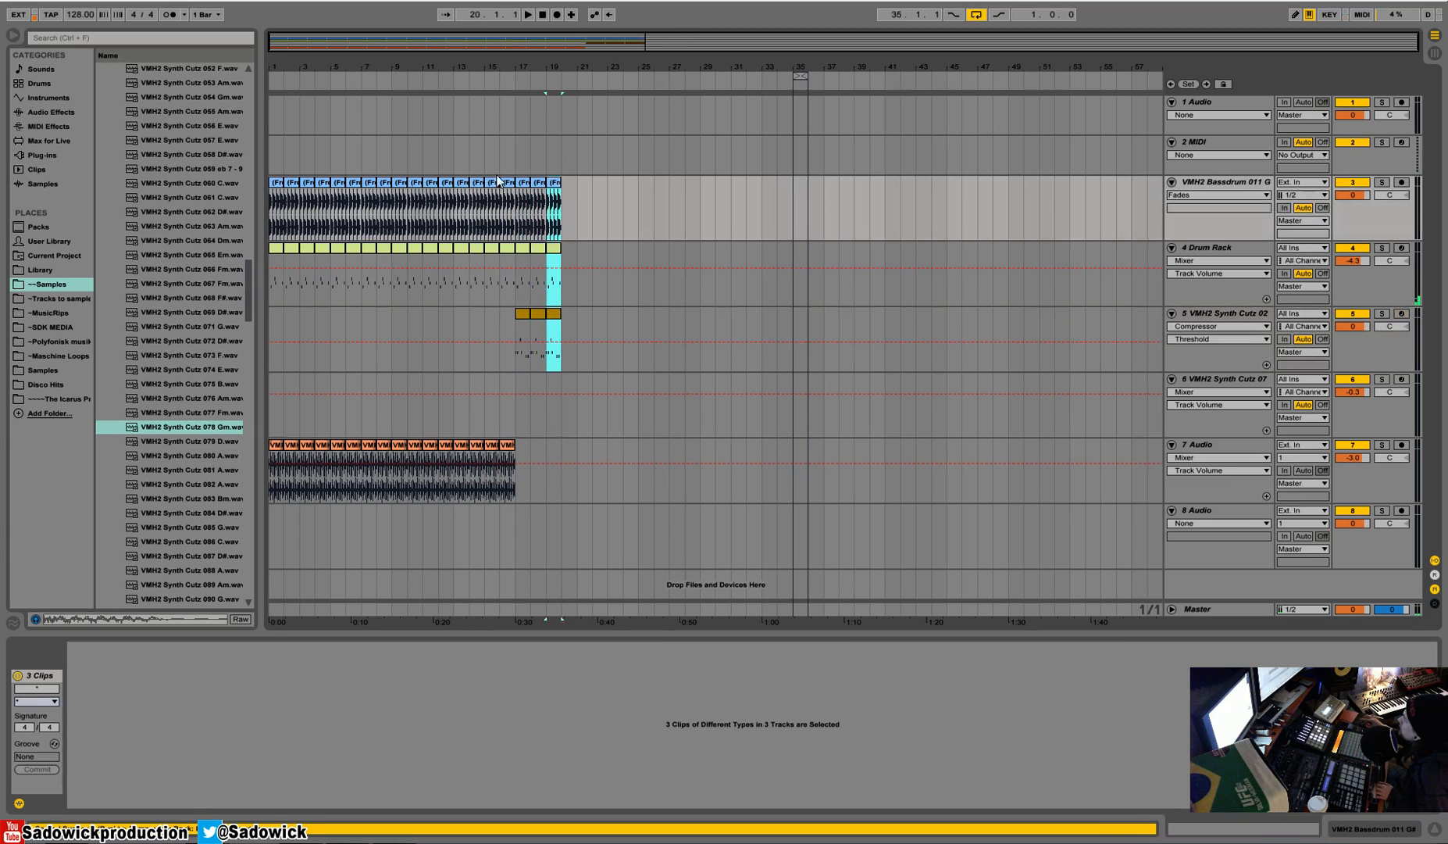
key("ctrl+d")
key("ctrl+d")
key("ctrl+d")
key("ctrl+d")
key("ctrl+d")
key("ctrl+d")
key("ctrl+d")
key("ctrl+d")
key("ctrl+d")
key("ctrl+d")
key("ctrl+d")
key("ctrl+d")
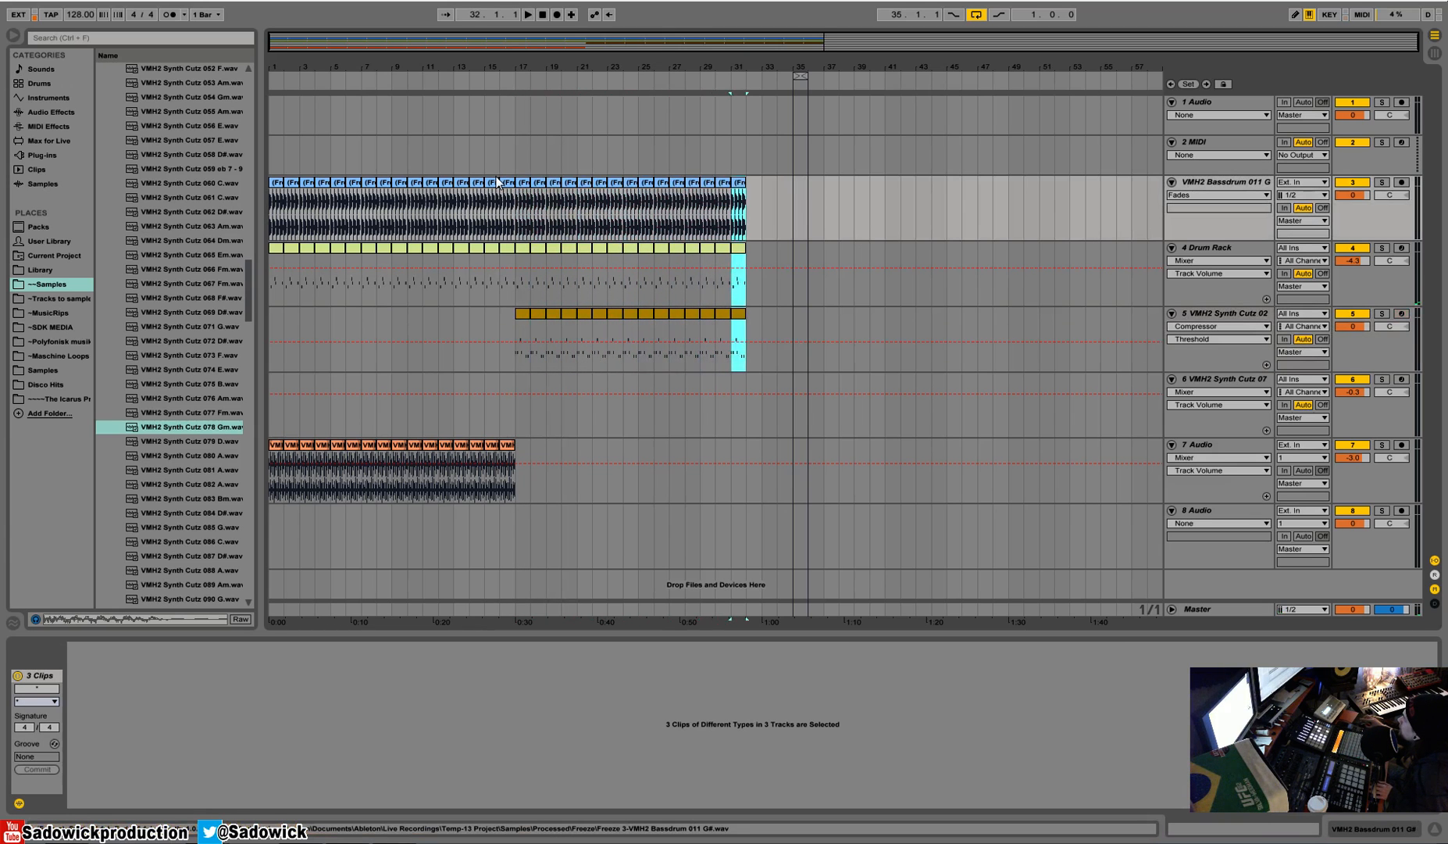
key("ctrl+d")
Extend the drumloop part on track 7 to bar 33 as one continuous clip starting at bar 1
left_click(506, 449)
key("ctrl+d")
key("ctrl+d")
key("ctrl+d")
key("ctrl+d")
key("ctrl+d")
key("ctrl+d")
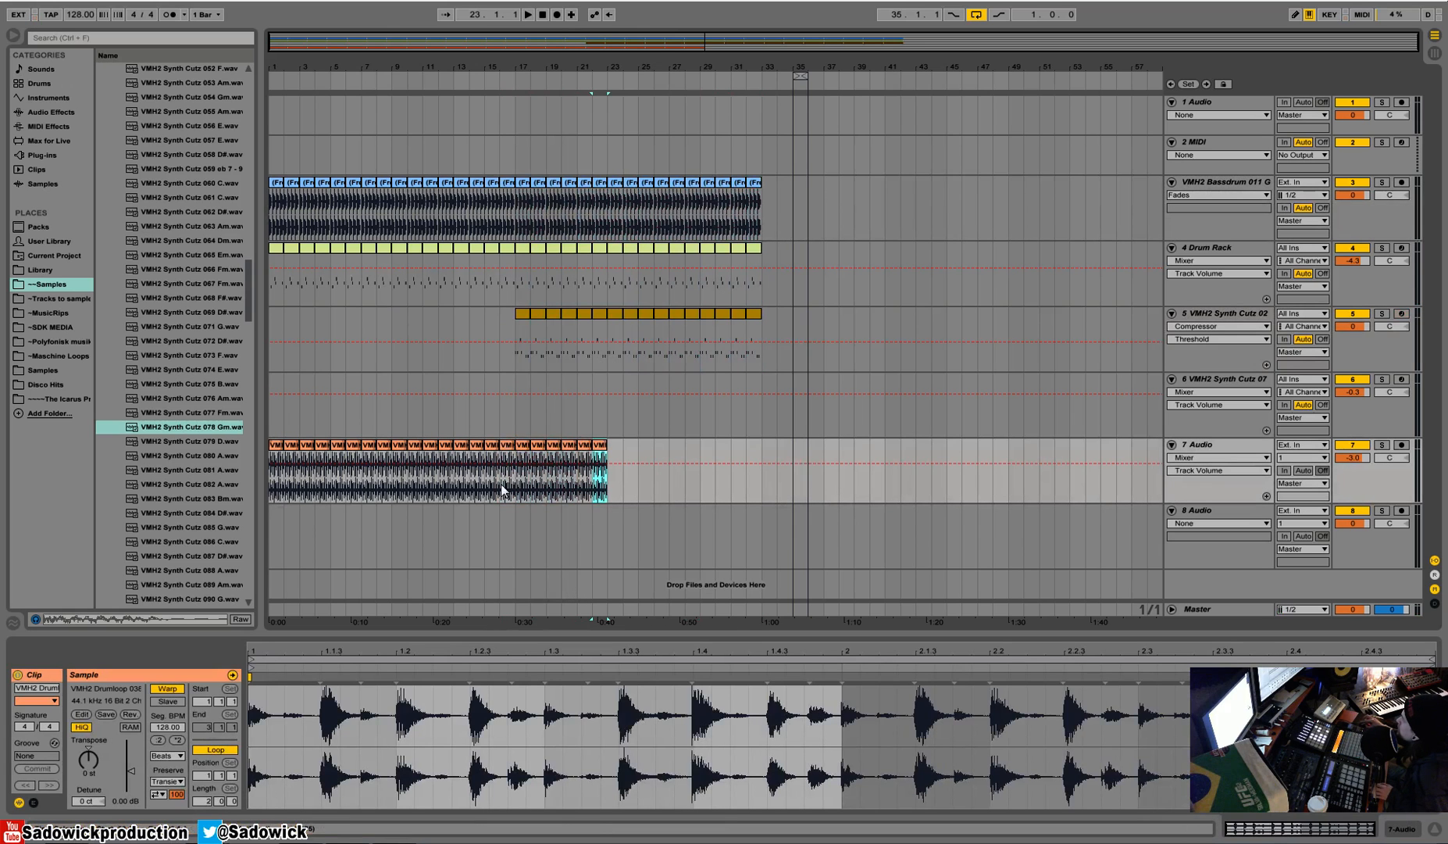
left_click(278, 447)
left_click_drag(282, 448, 762, 448)
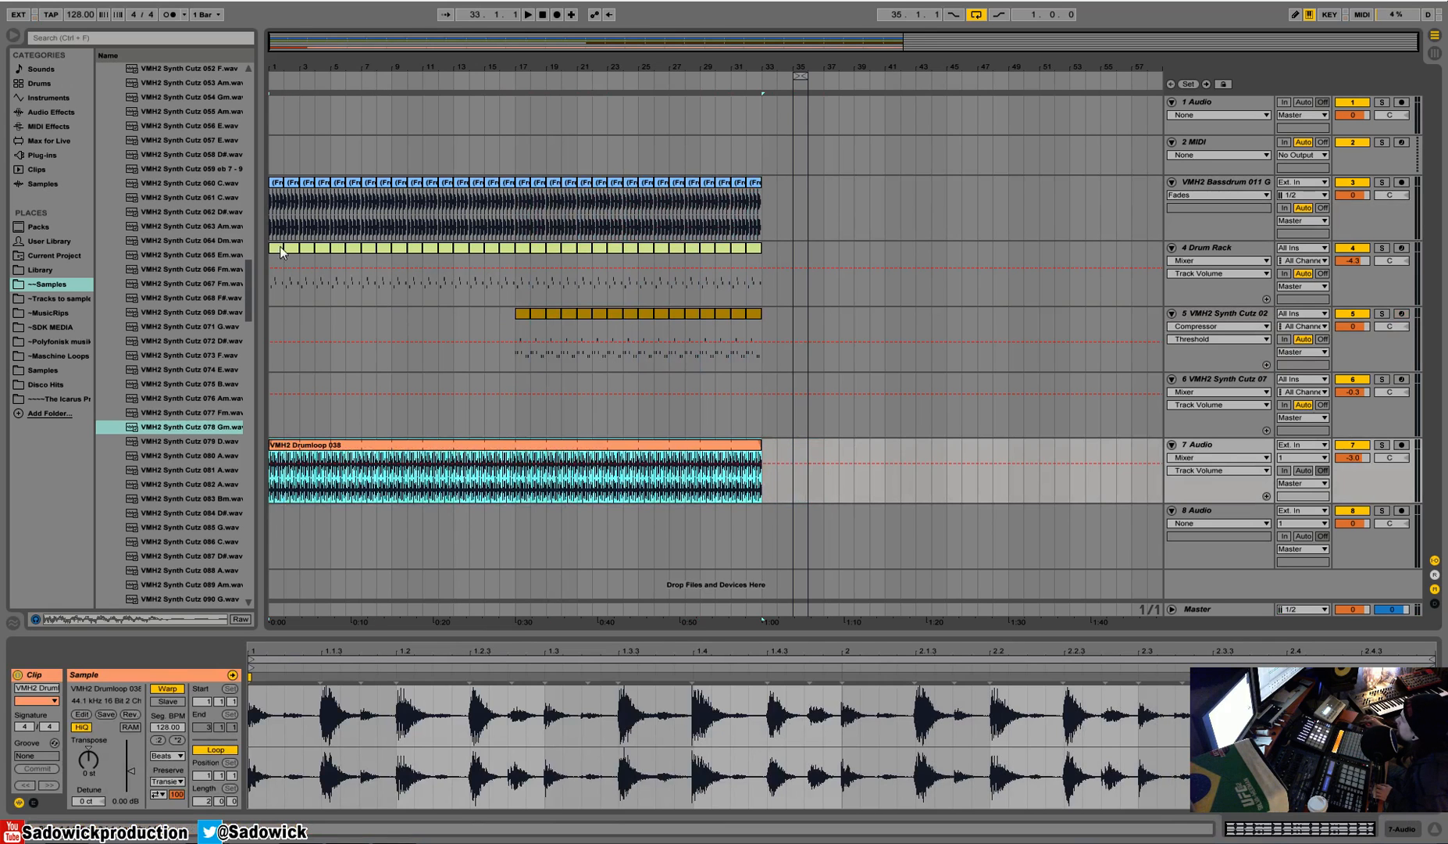
Extend the first Drum Rack clip to bar 17 and duplicate it to fill bars 17 to 33
left_click(277, 250)
left_click_drag(279, 250, 515, 250)
key("ctrl+j")
key("ctrl+d")
Shorten the long drumloop clip to end at bar 17 and duplicate it to fill up to bar 33
left_click_drag(515, 463, 282, 460)
key("ctrl+z")
left_click_drag(516, 457, 258, 459)
key("ctrl+d")
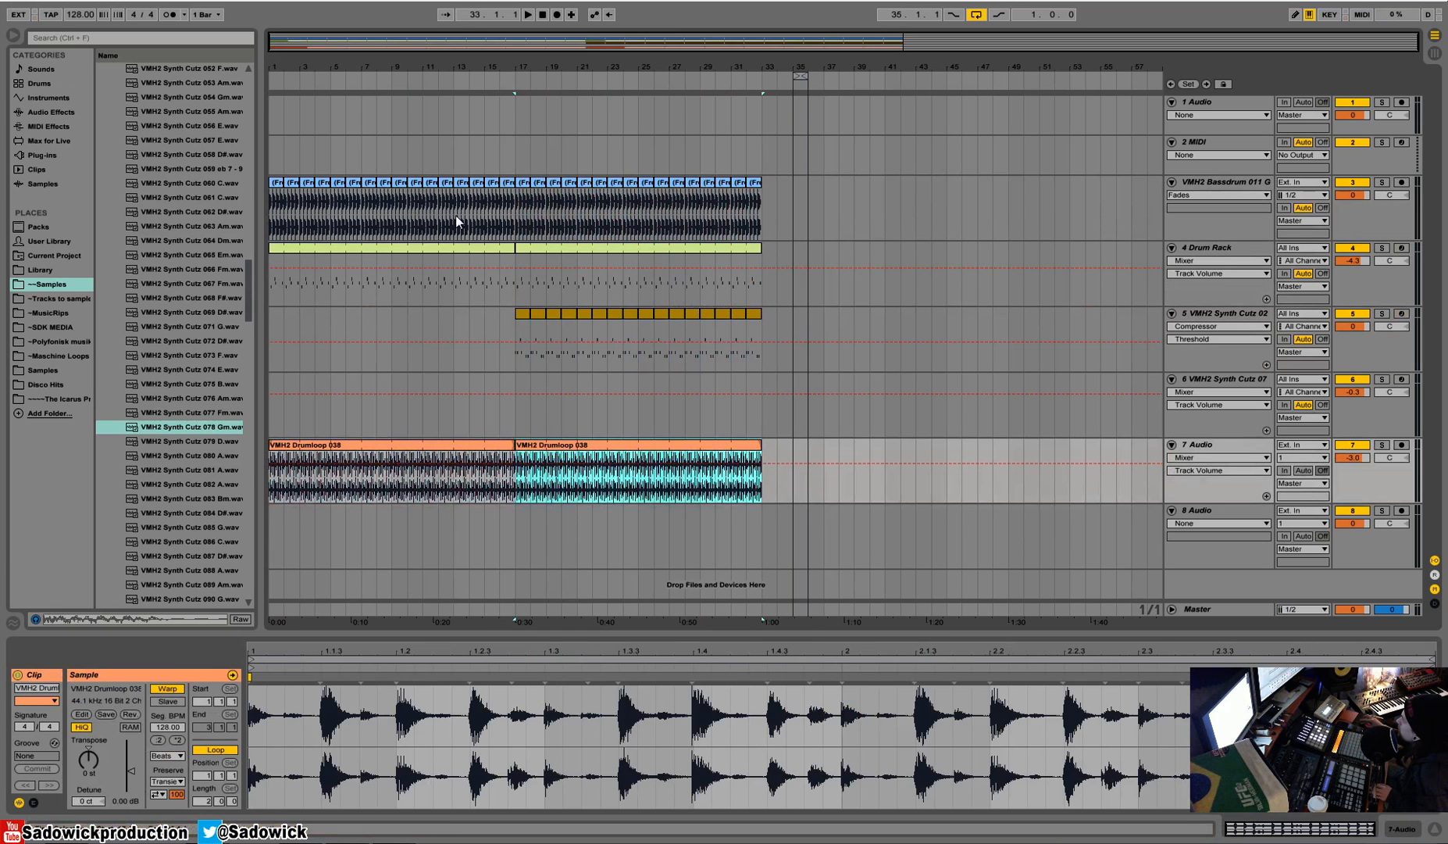
Extend the first bass drum clip to bar 17 and duplicate it to fill bars 17 to 33
left_click(278, 182)
left_click_drag(278, 182, 521, 182)
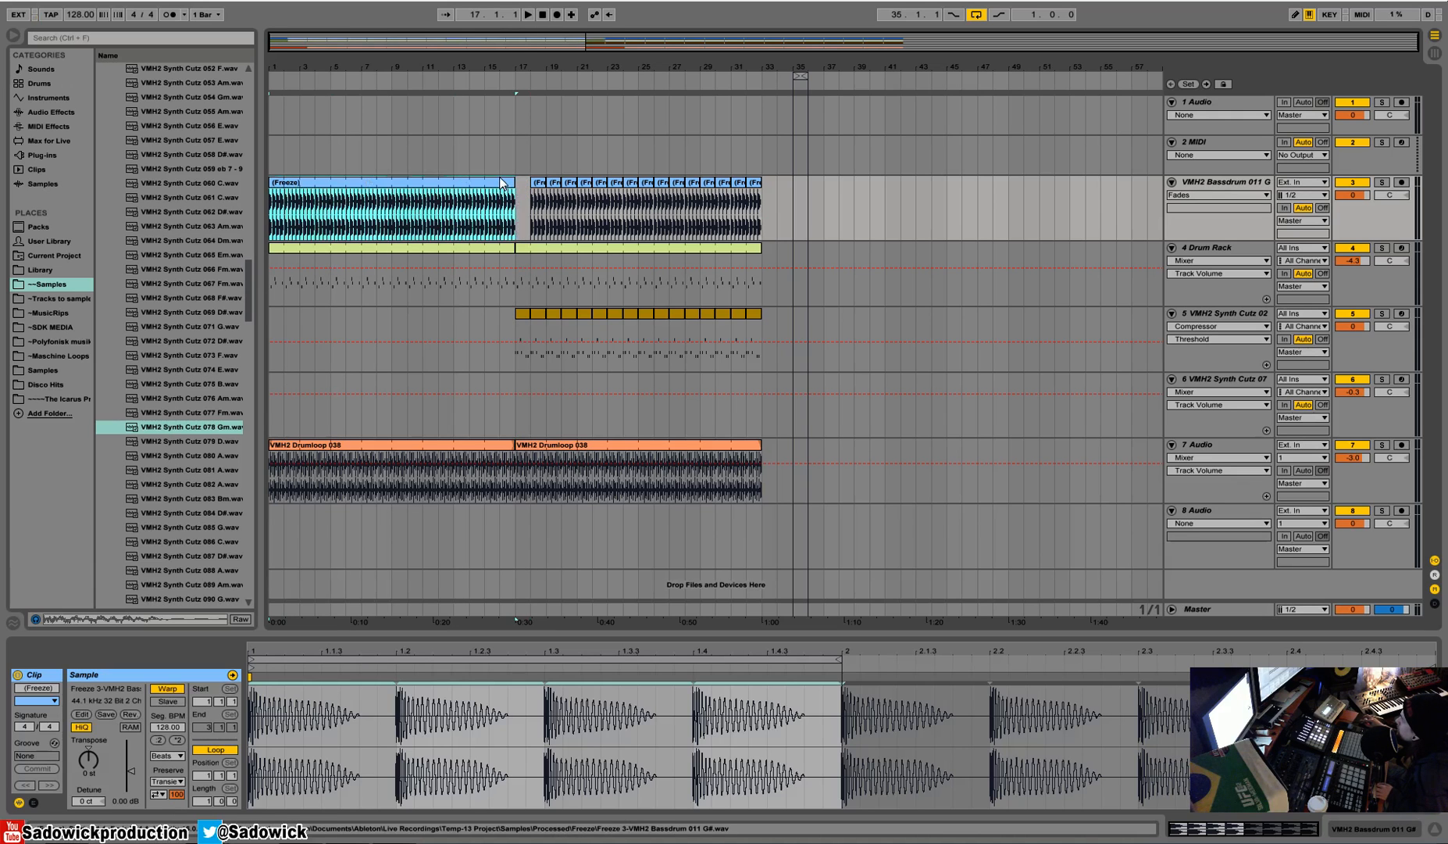
key("ctrl+d")
Extend the brown synth clip at bar 17 to bar 33 and play the section
left_click(522, 313)
left_click_drag(523, 340, 763, 335)
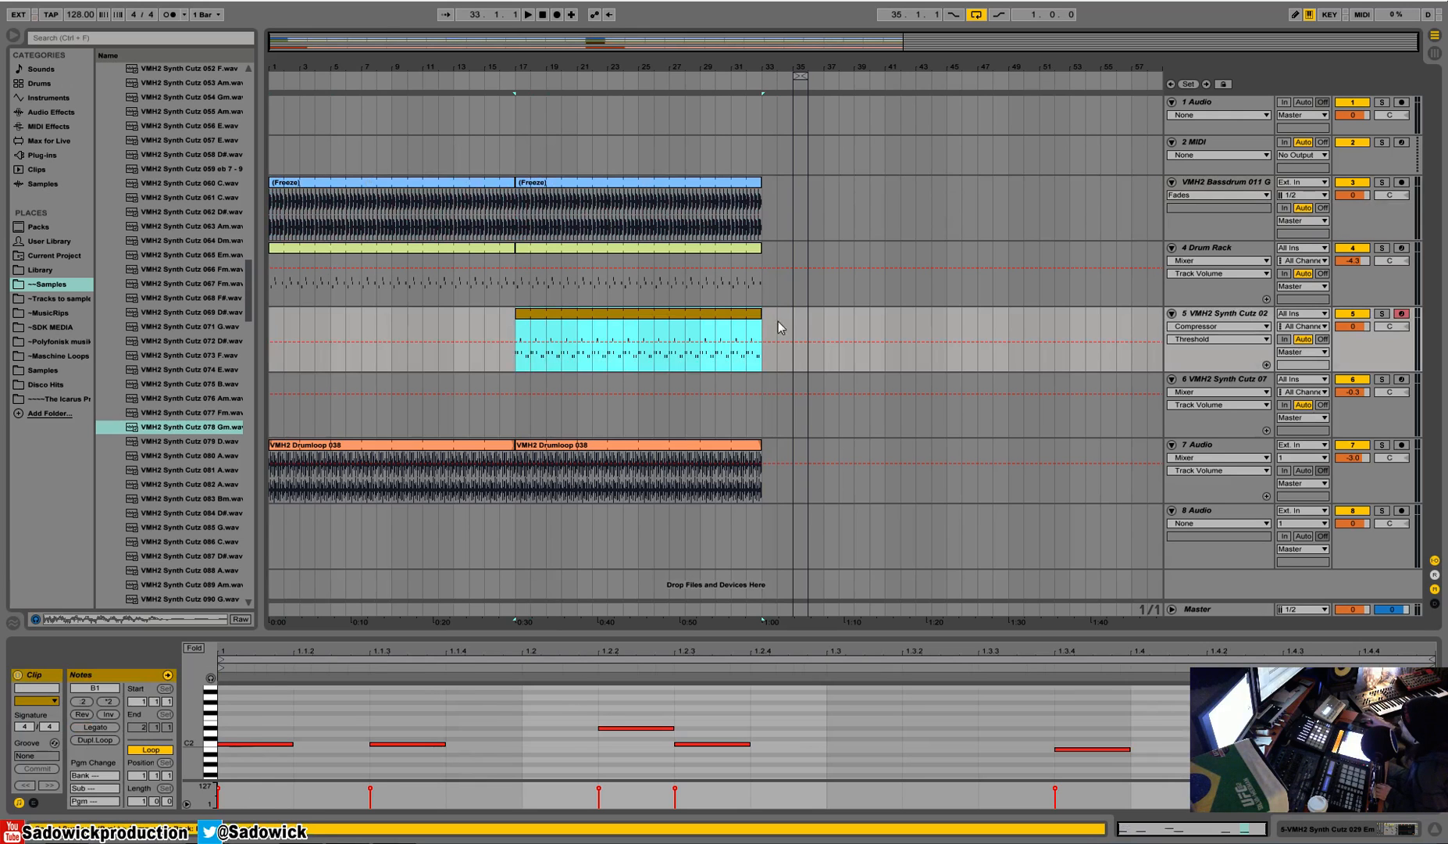
key("space")
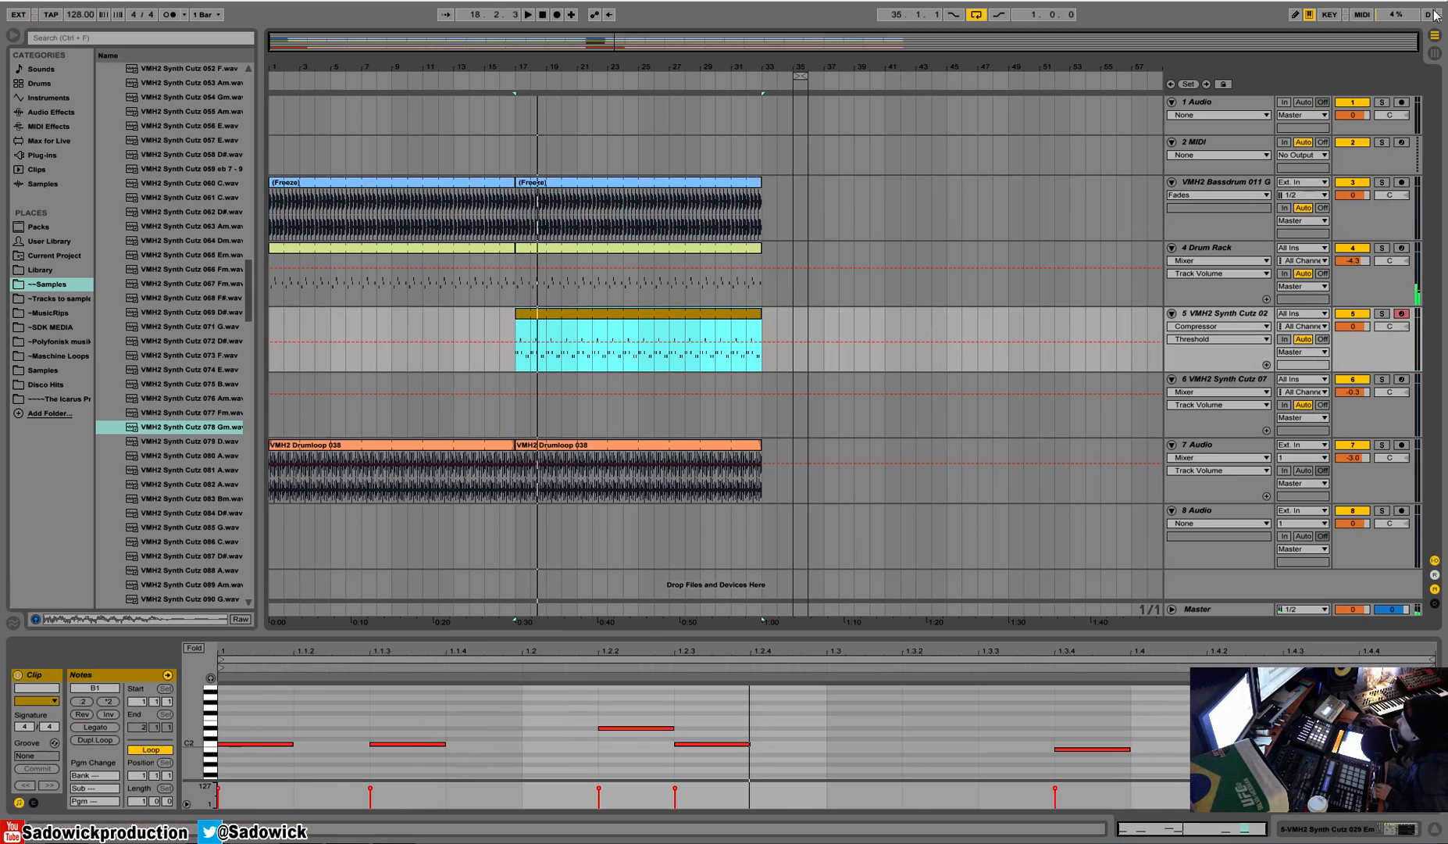
Launch the second scene, place its clips at bar 33 of the Arrangement and return the tracks to Arrangement playback
left_click(1436, 53)
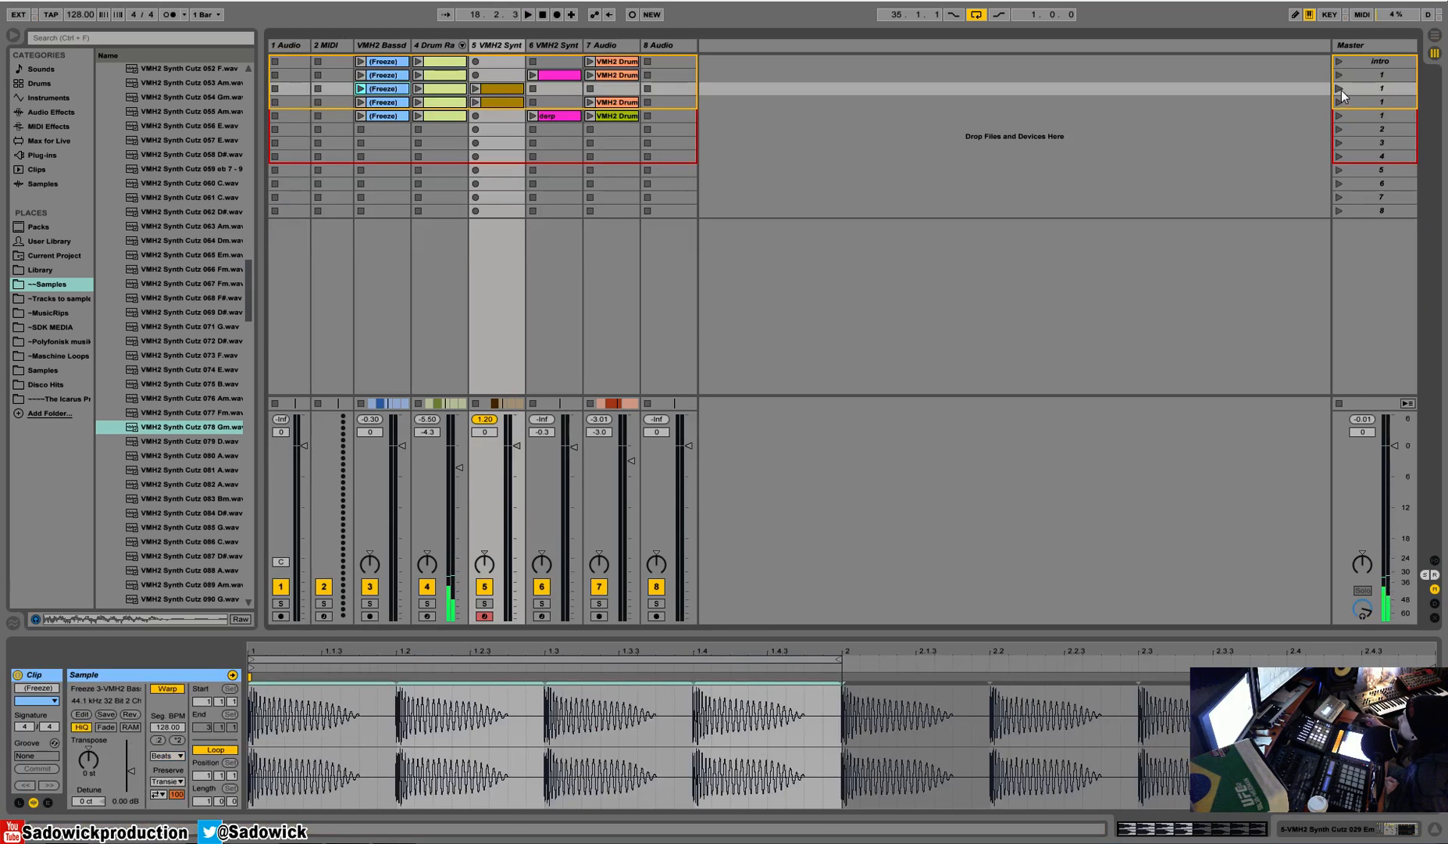
left_click(1363, 75)
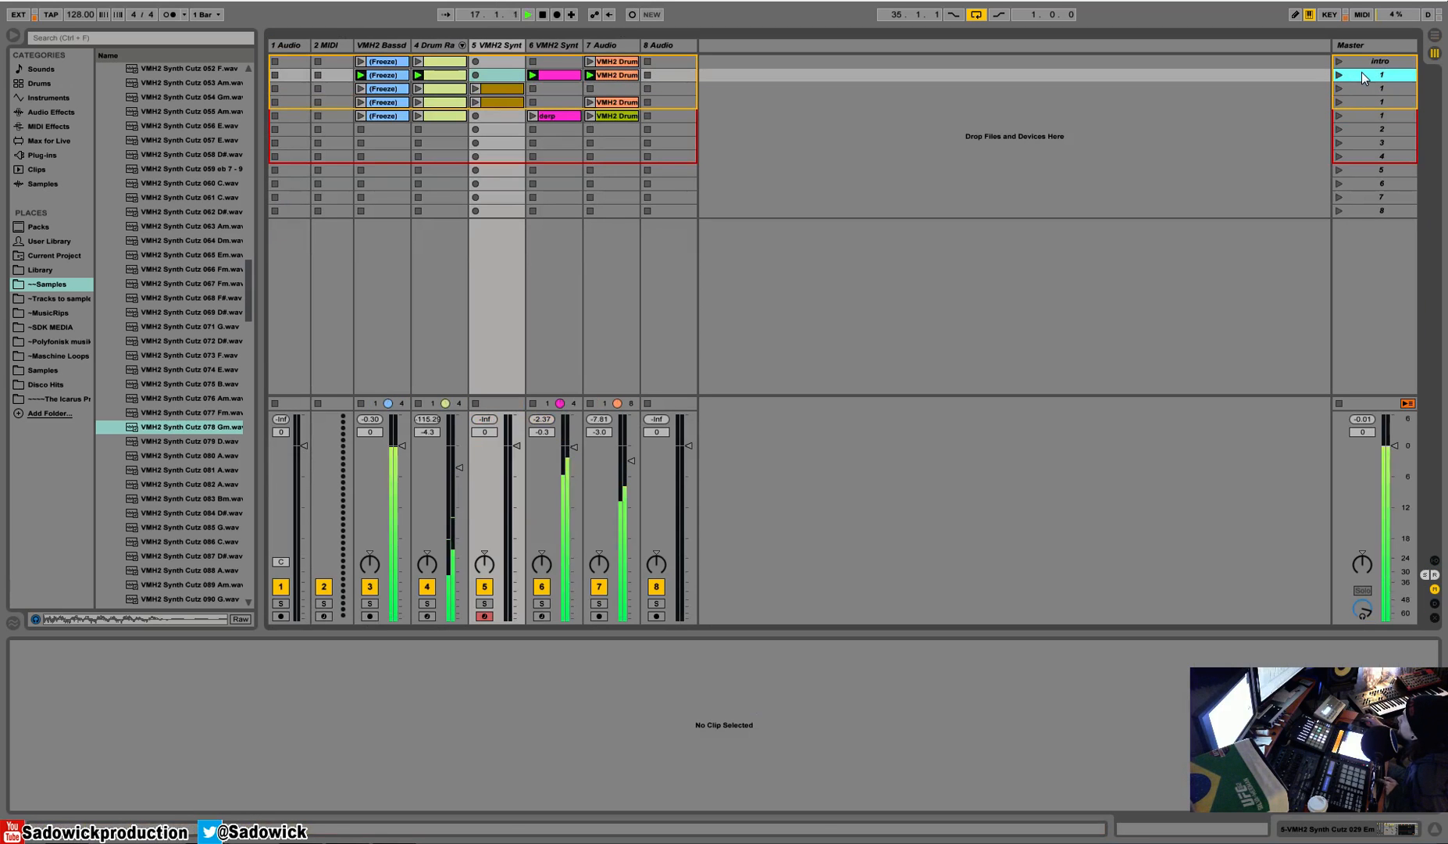
key("Tab")
left_click_drag(857, 164, 766, 101)
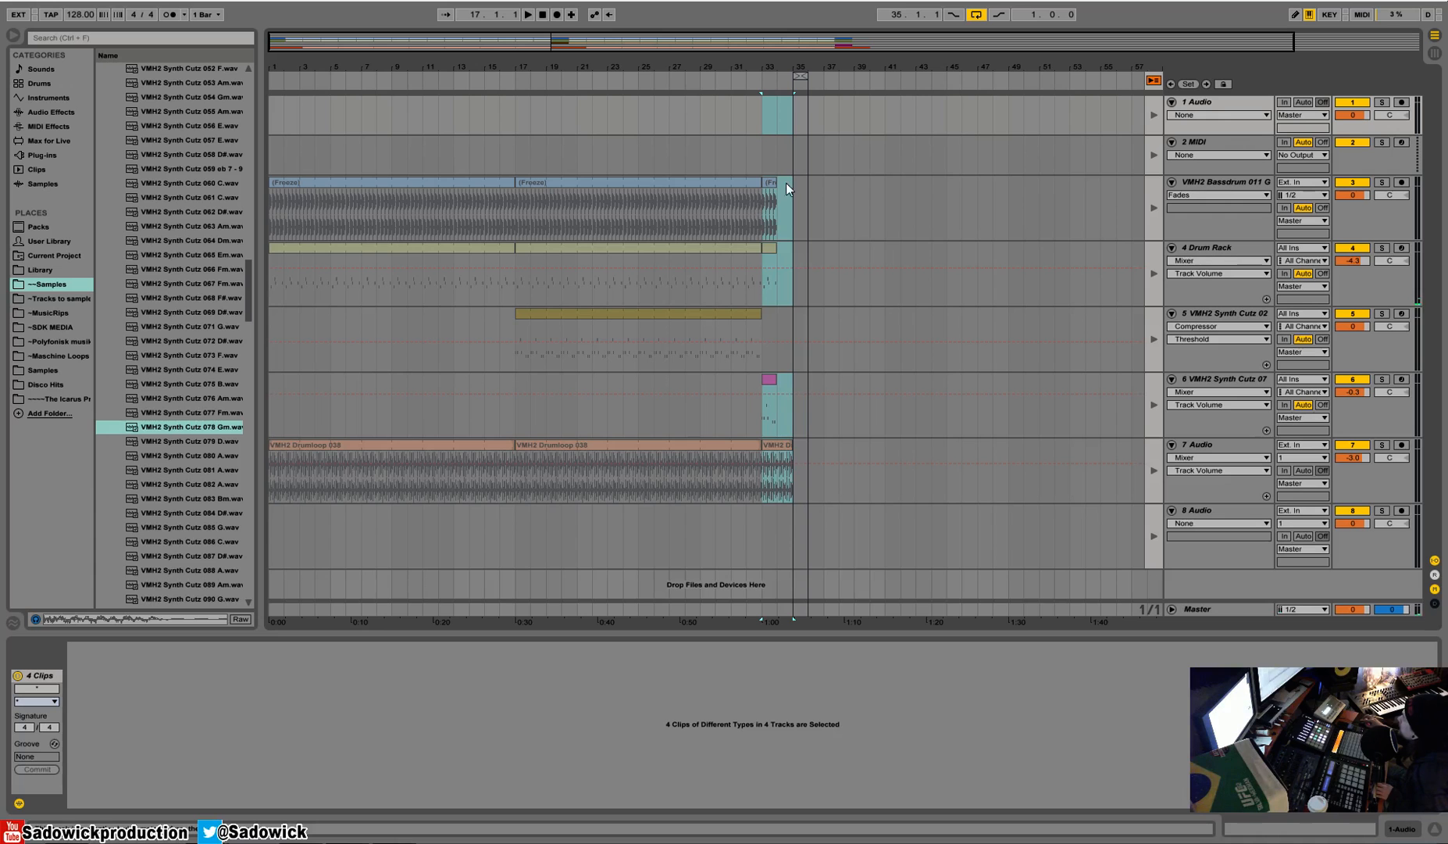
left_click(1153, 81)
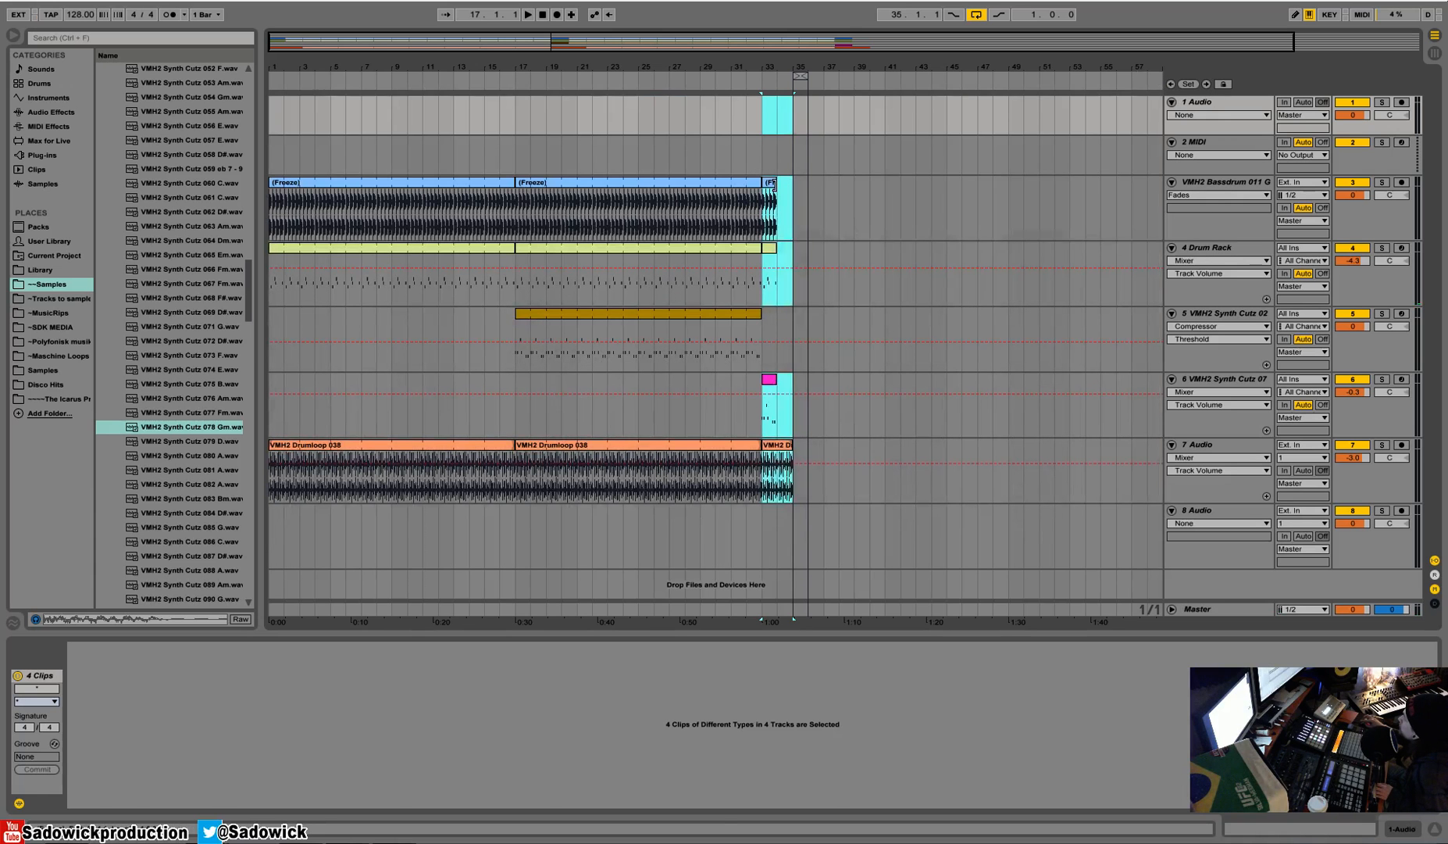
Extend the magenta synth, Drum Rack and bass drum clips at bar 33 to bar 35 to match the drumloop
left_click(774, 185)
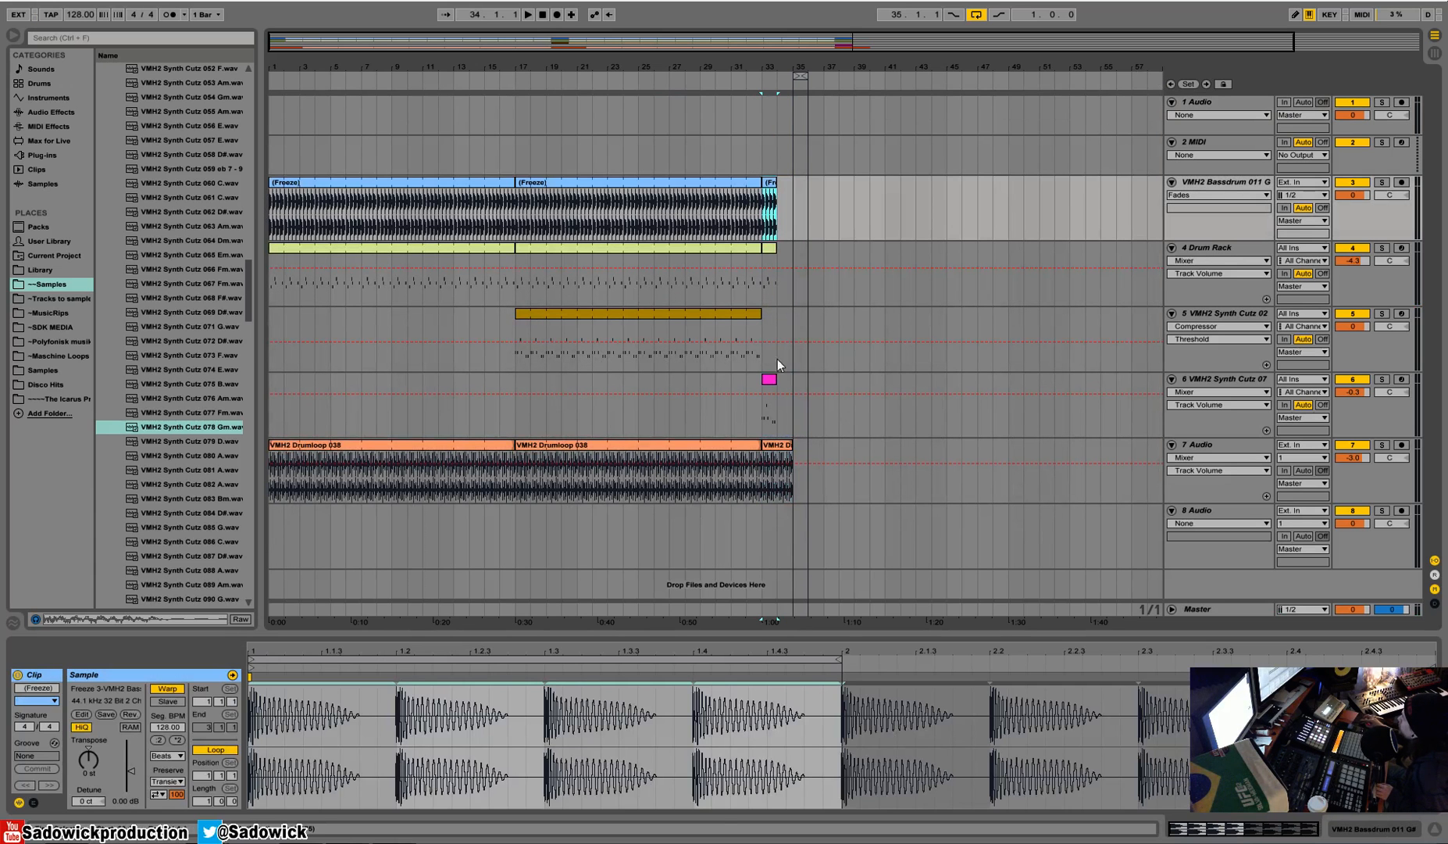
left_click(778, 461)
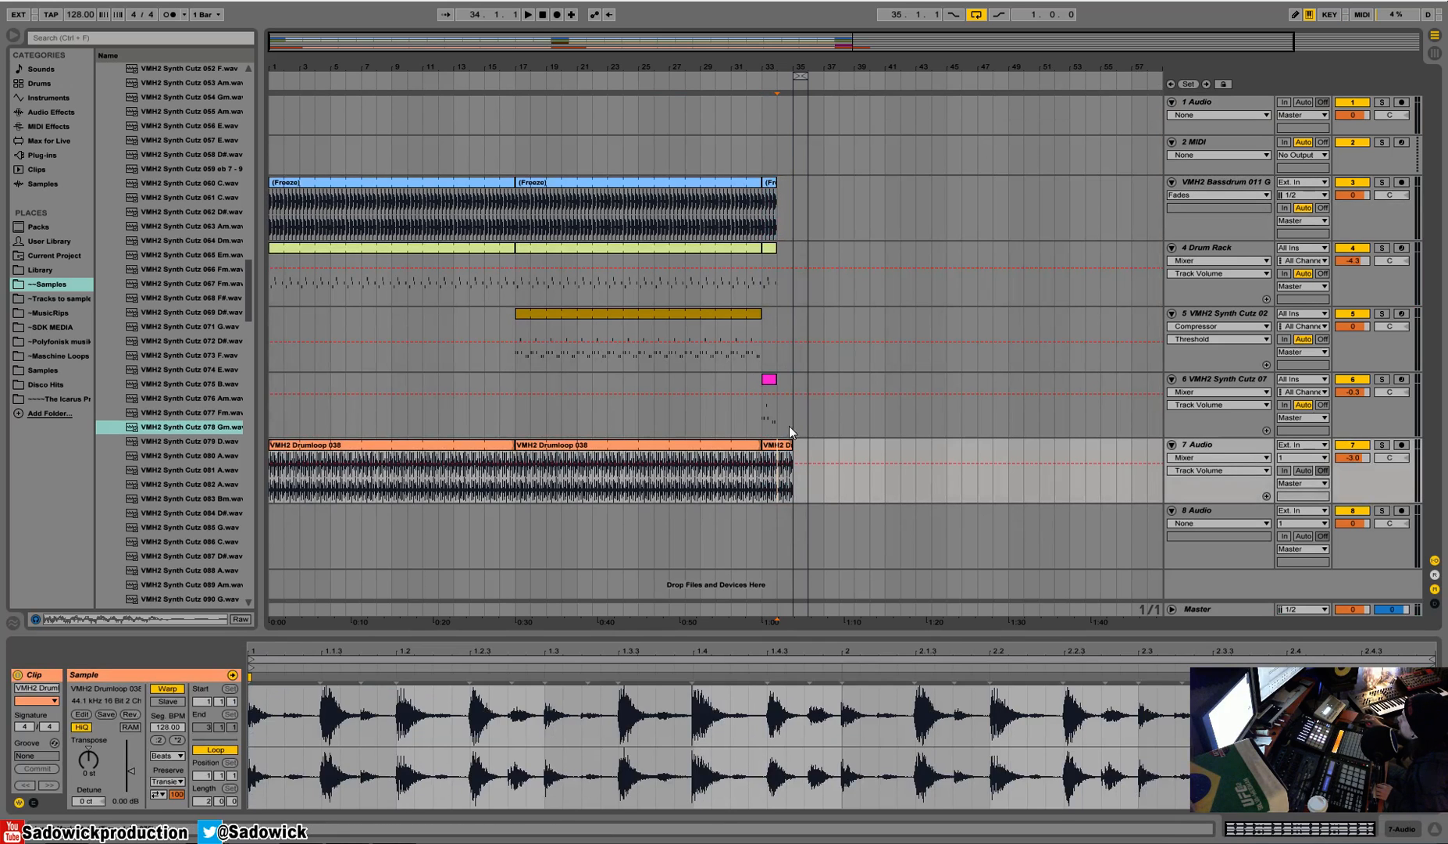
left_click_drag(773, 380, 792, 381)
left_click_drag(776, 249, 791, 248)
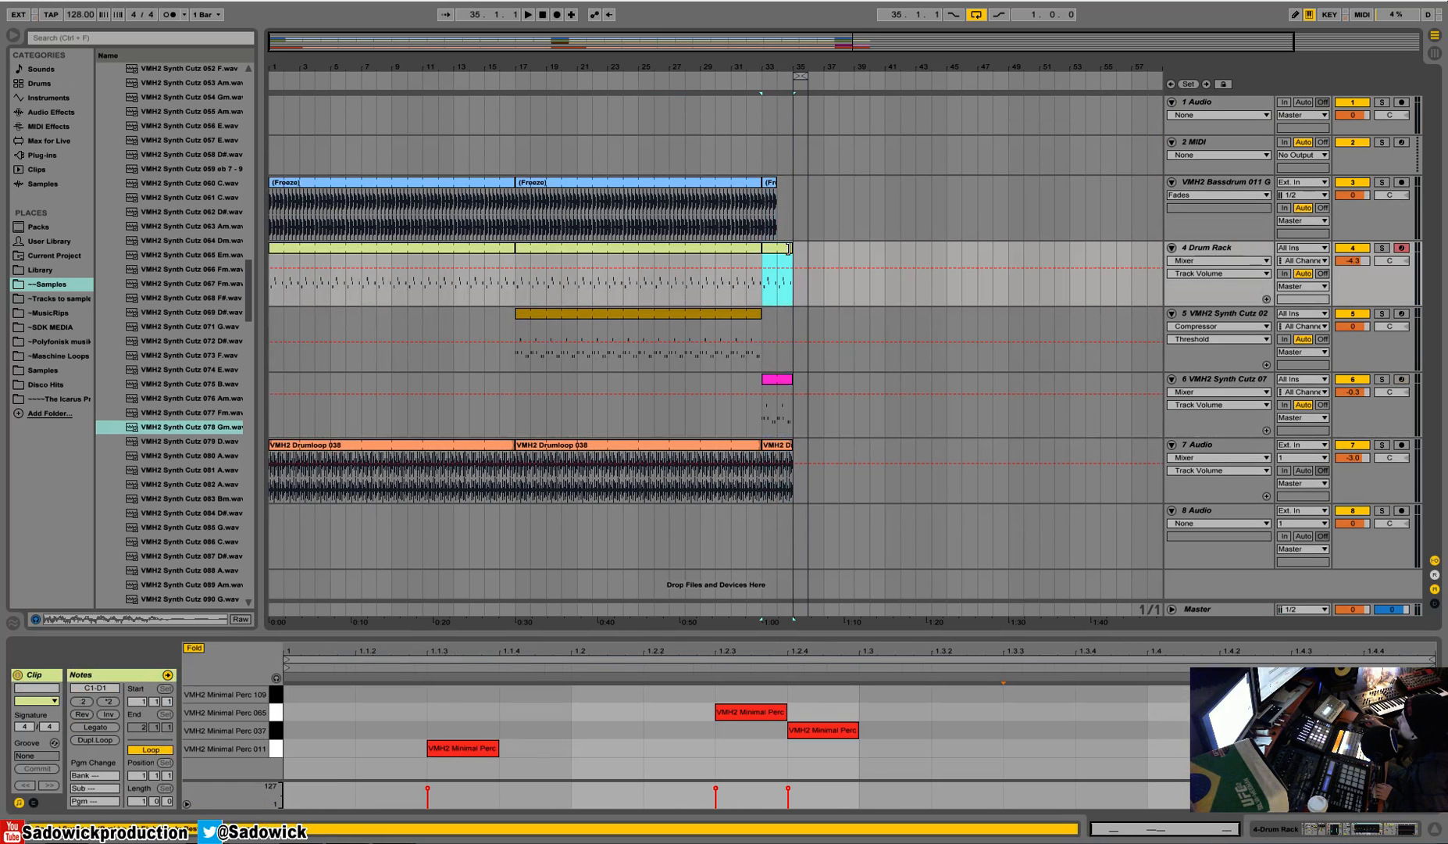
left_click_drag(773, 183, 792, 183)
Extend all four clips starting at bar 33 together to bar 49
left_click_drag(796, 184, 762, 461)
left_click_drag(786, 182, 1006, 209)
left_click_drag(671, 71, 629, 66)
Play the new section from bar 33 and the transition into it from about bar 28
key("space")
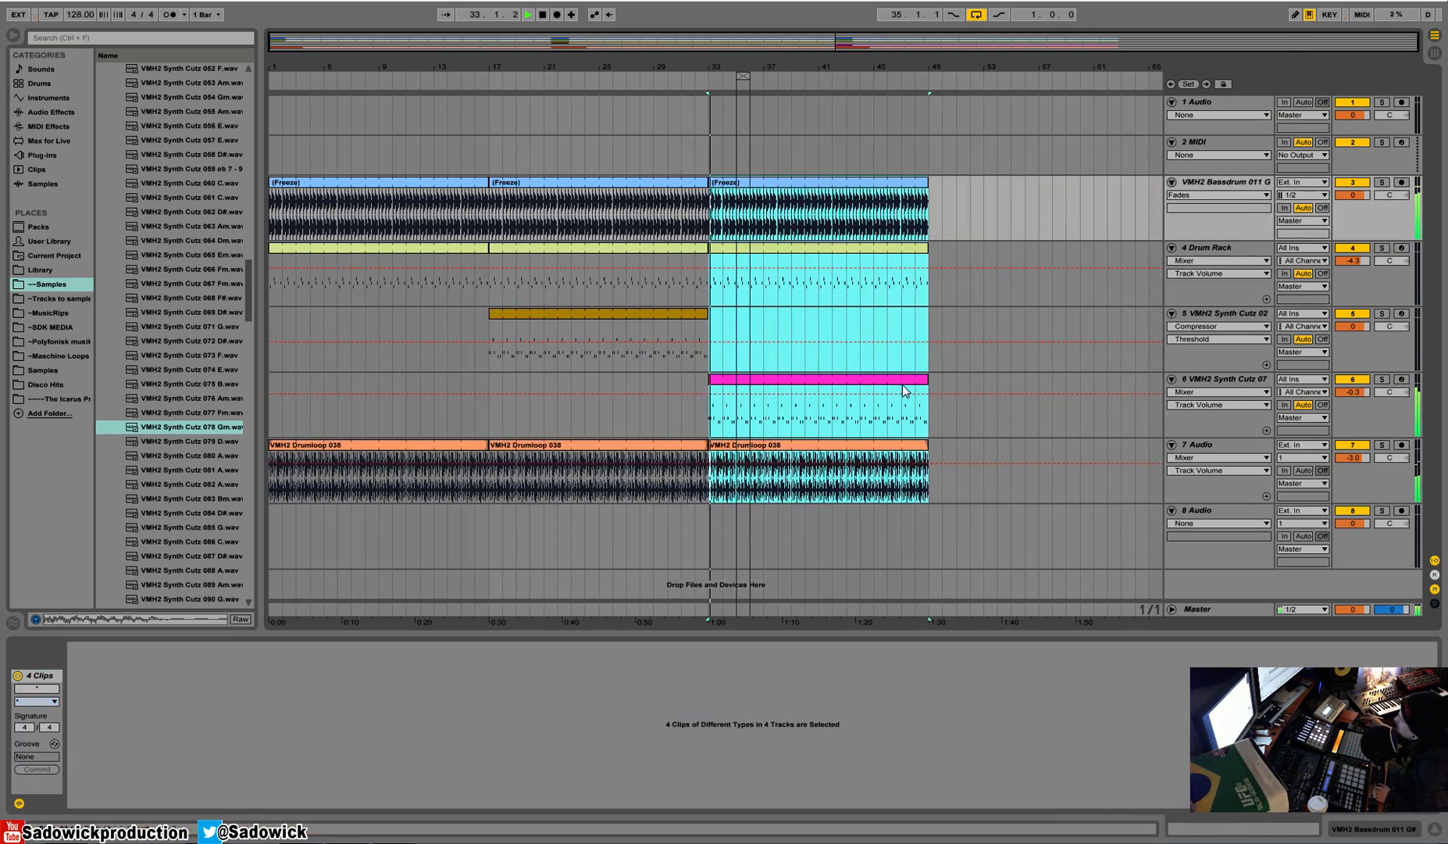
left_click(600, 90)
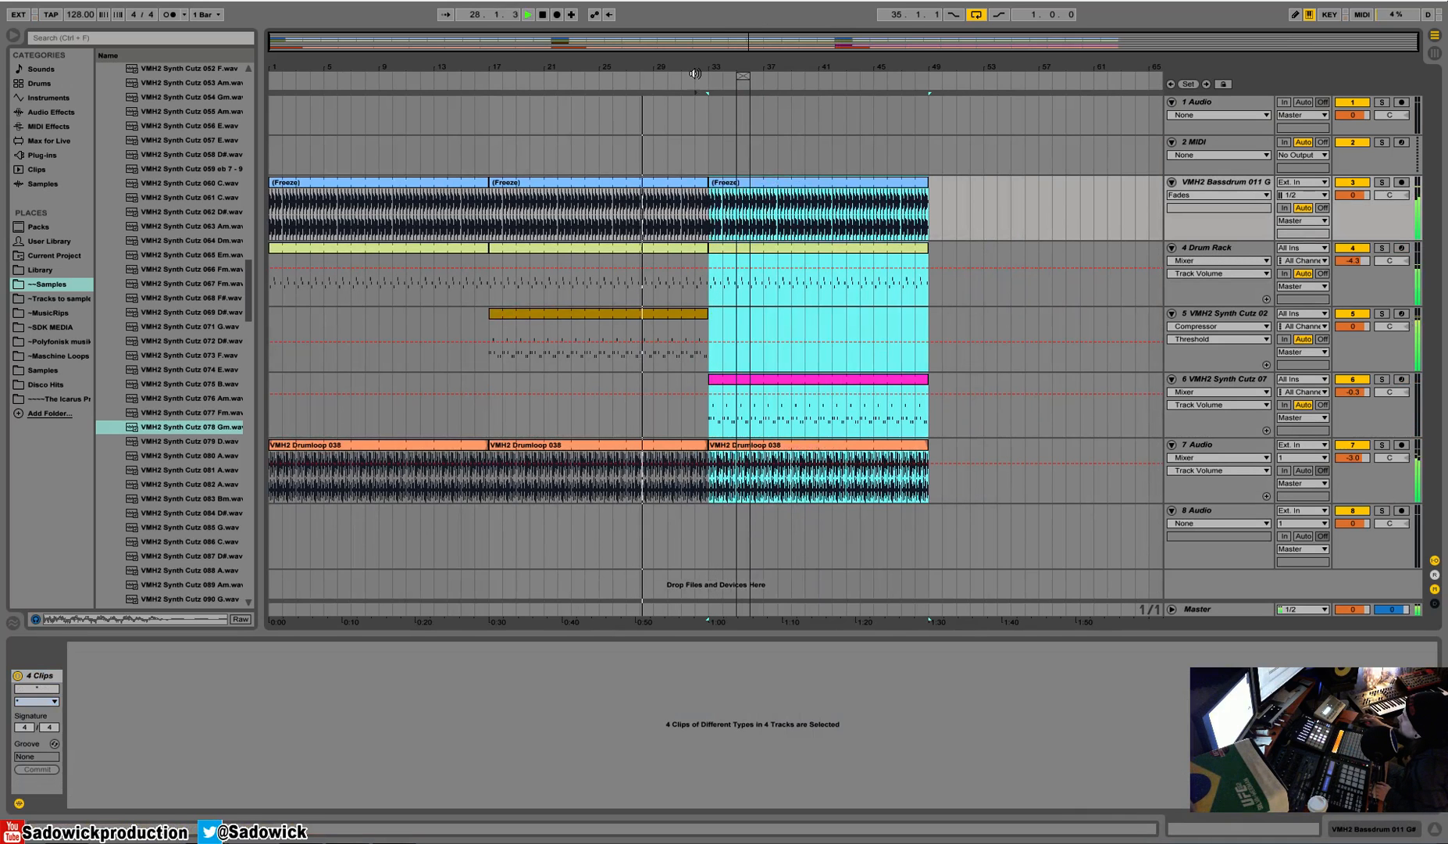
left_click_drag(933, 453, 708, 191)
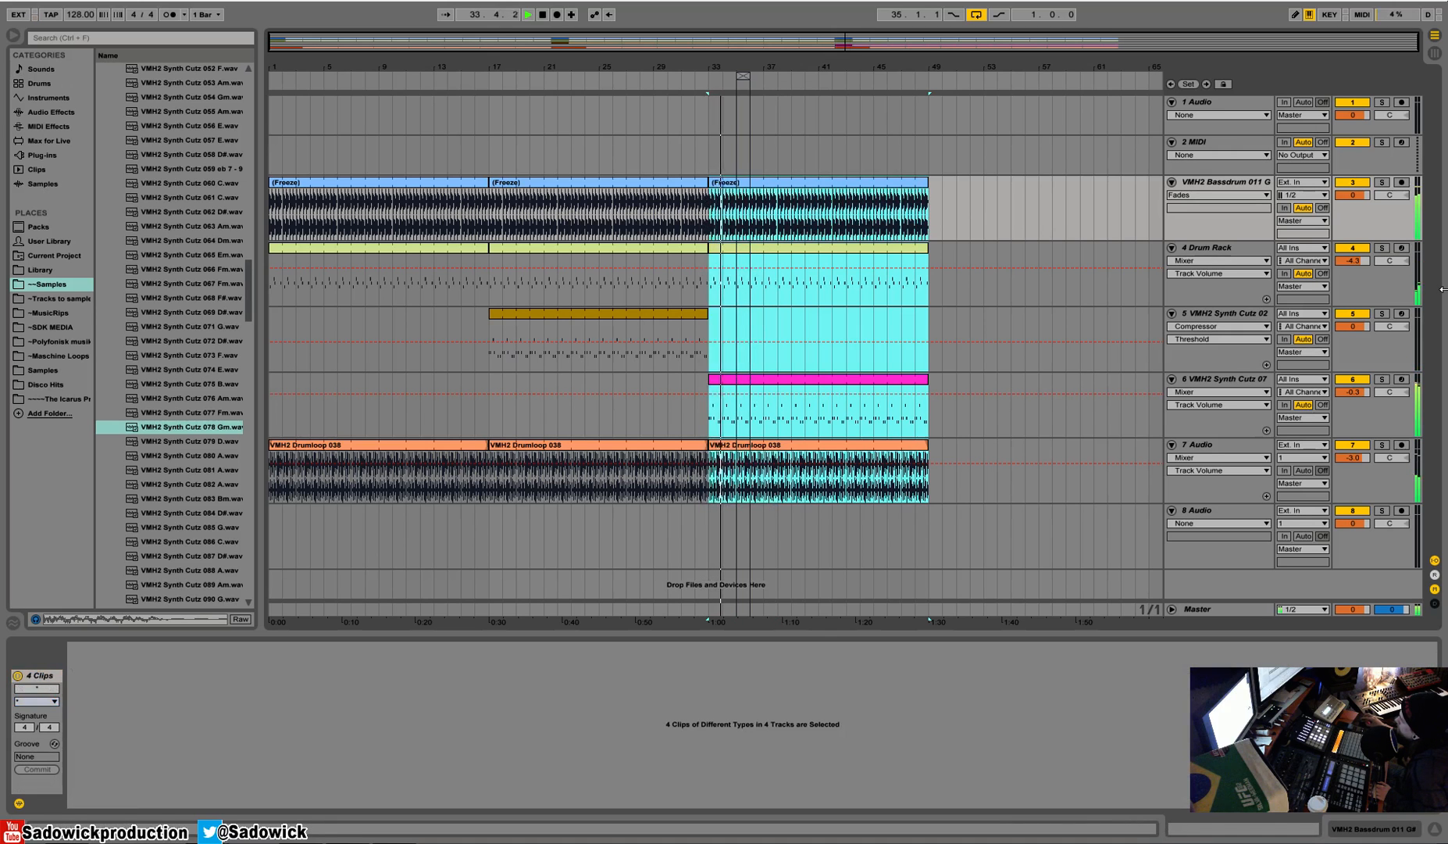
key("space")
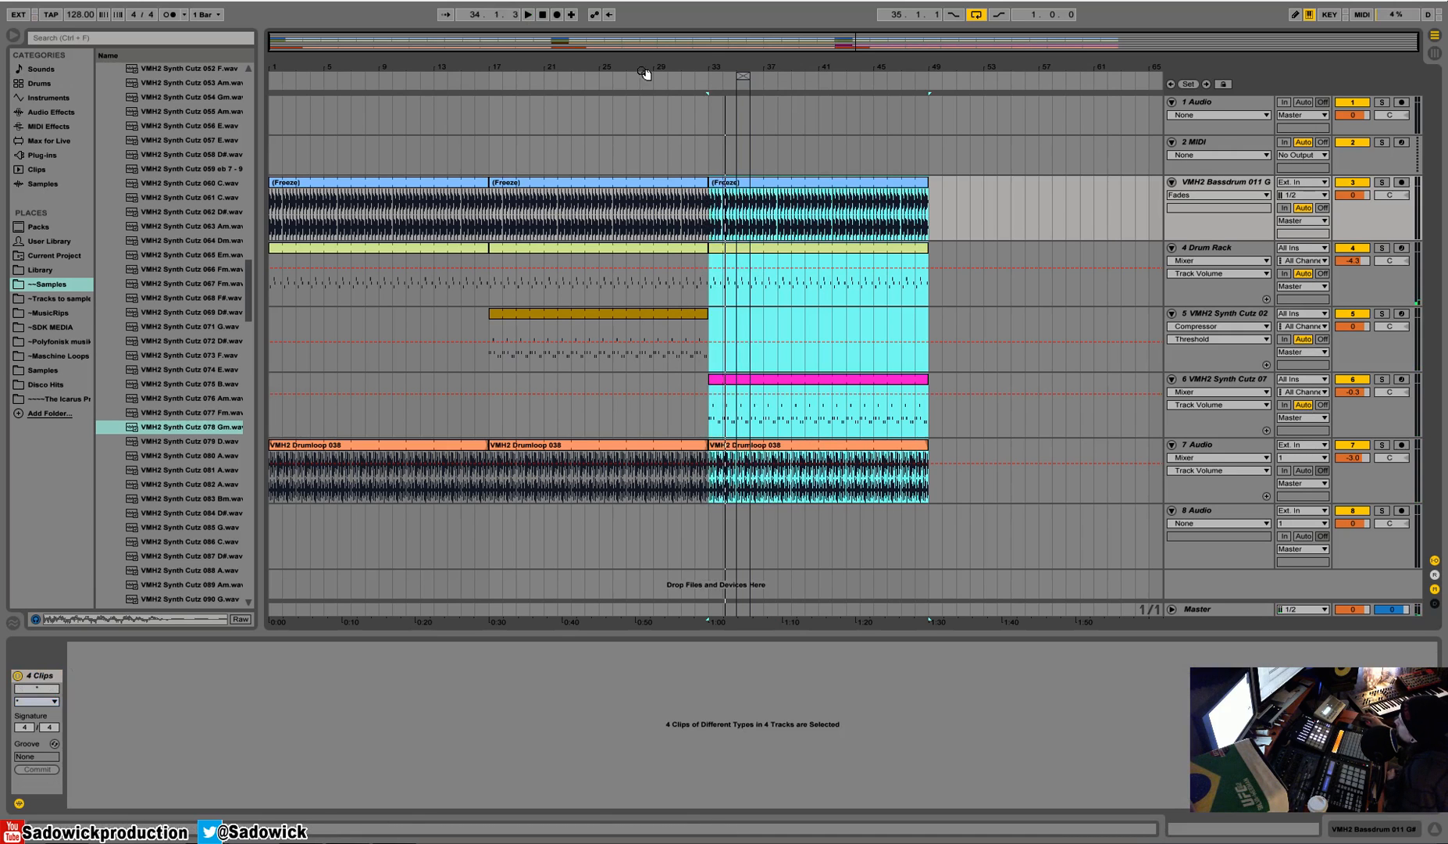
Insert a time signature change at bar 33 and try entering "dre" as its label
right_click(707, 63)
left_click(699, 65)
right_click(707, 78)
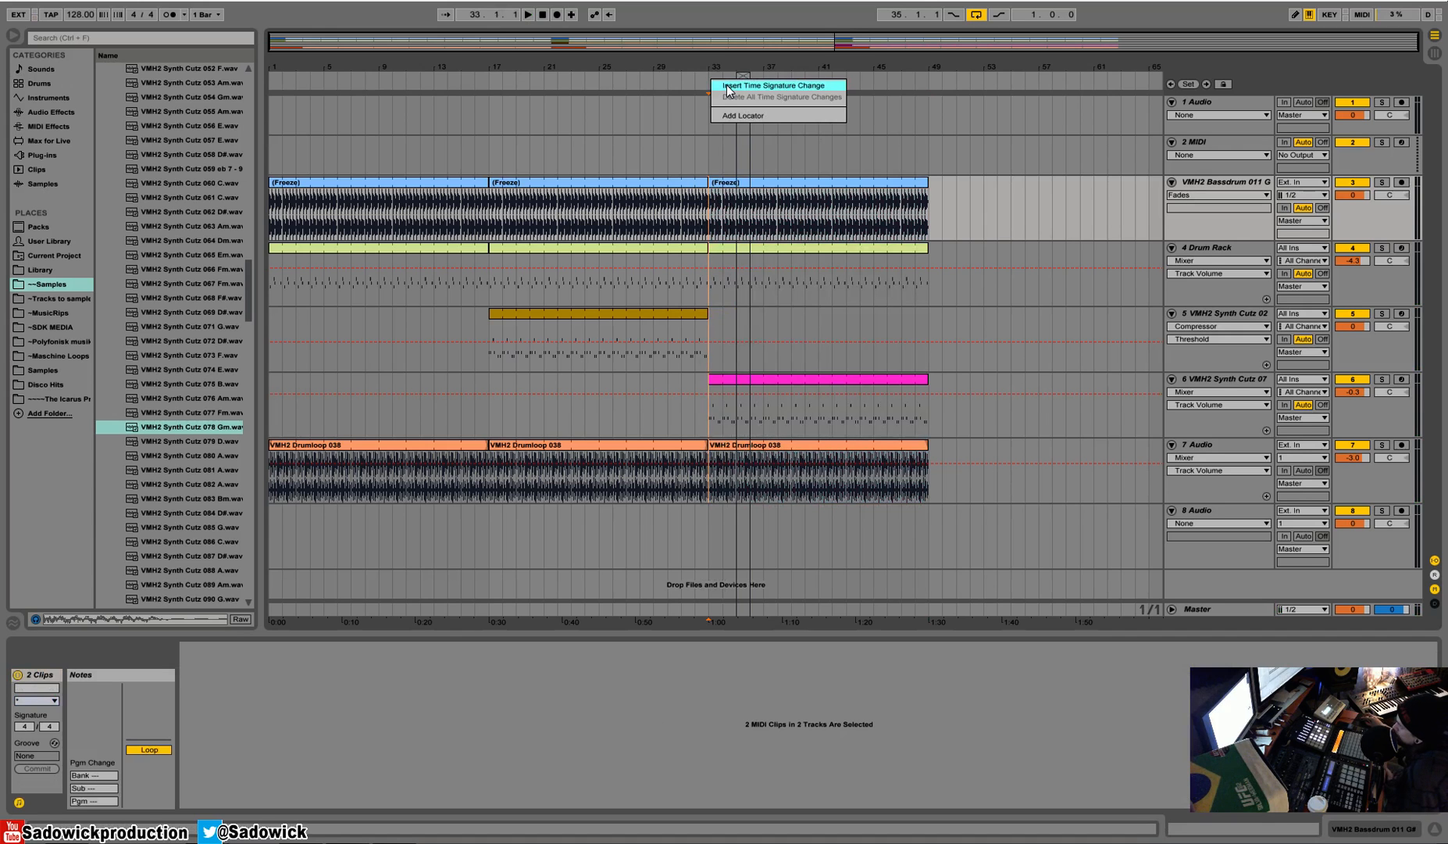
left_click(726, 85)
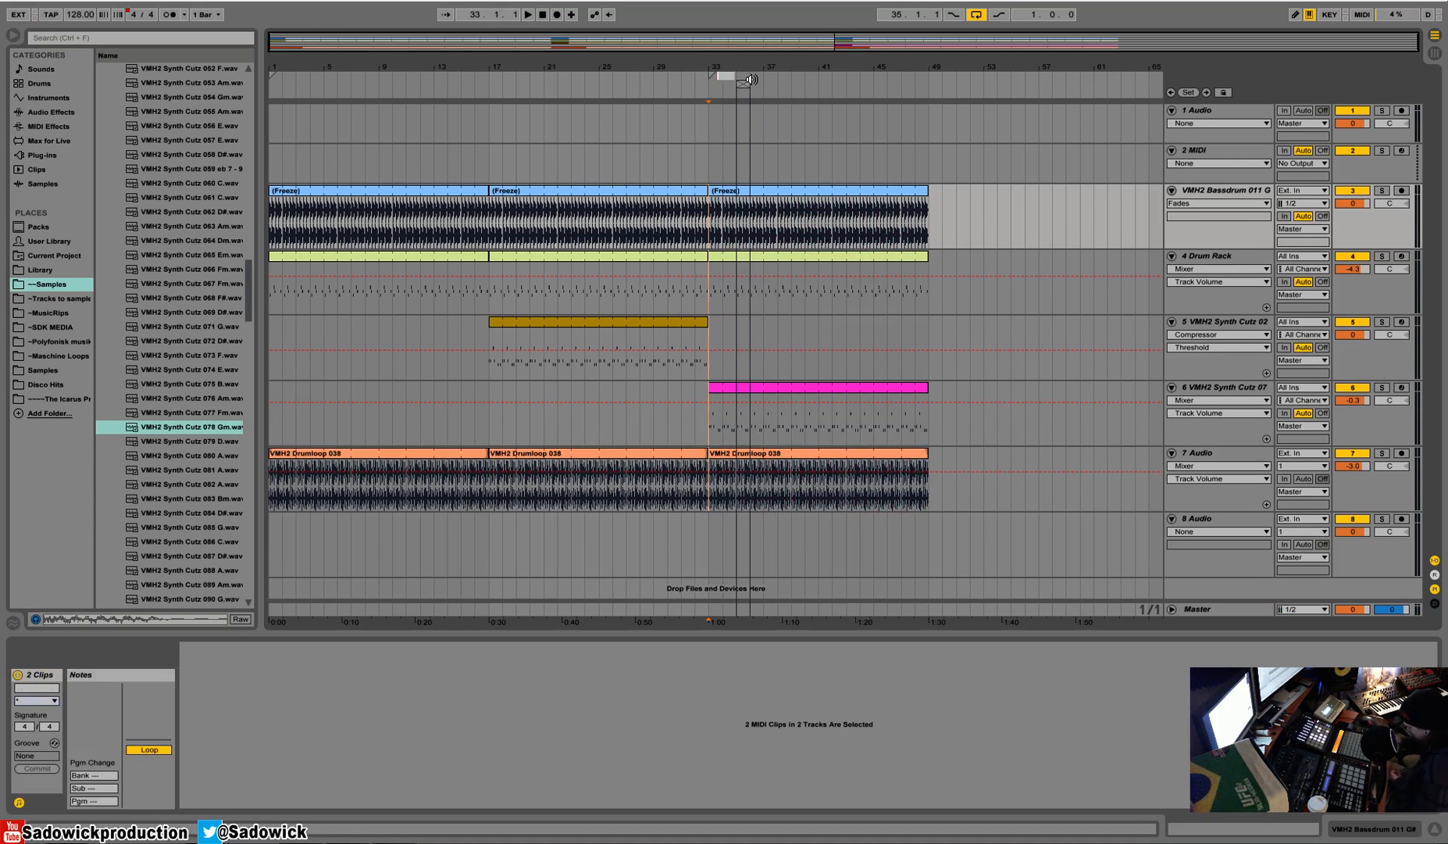
type("dre")
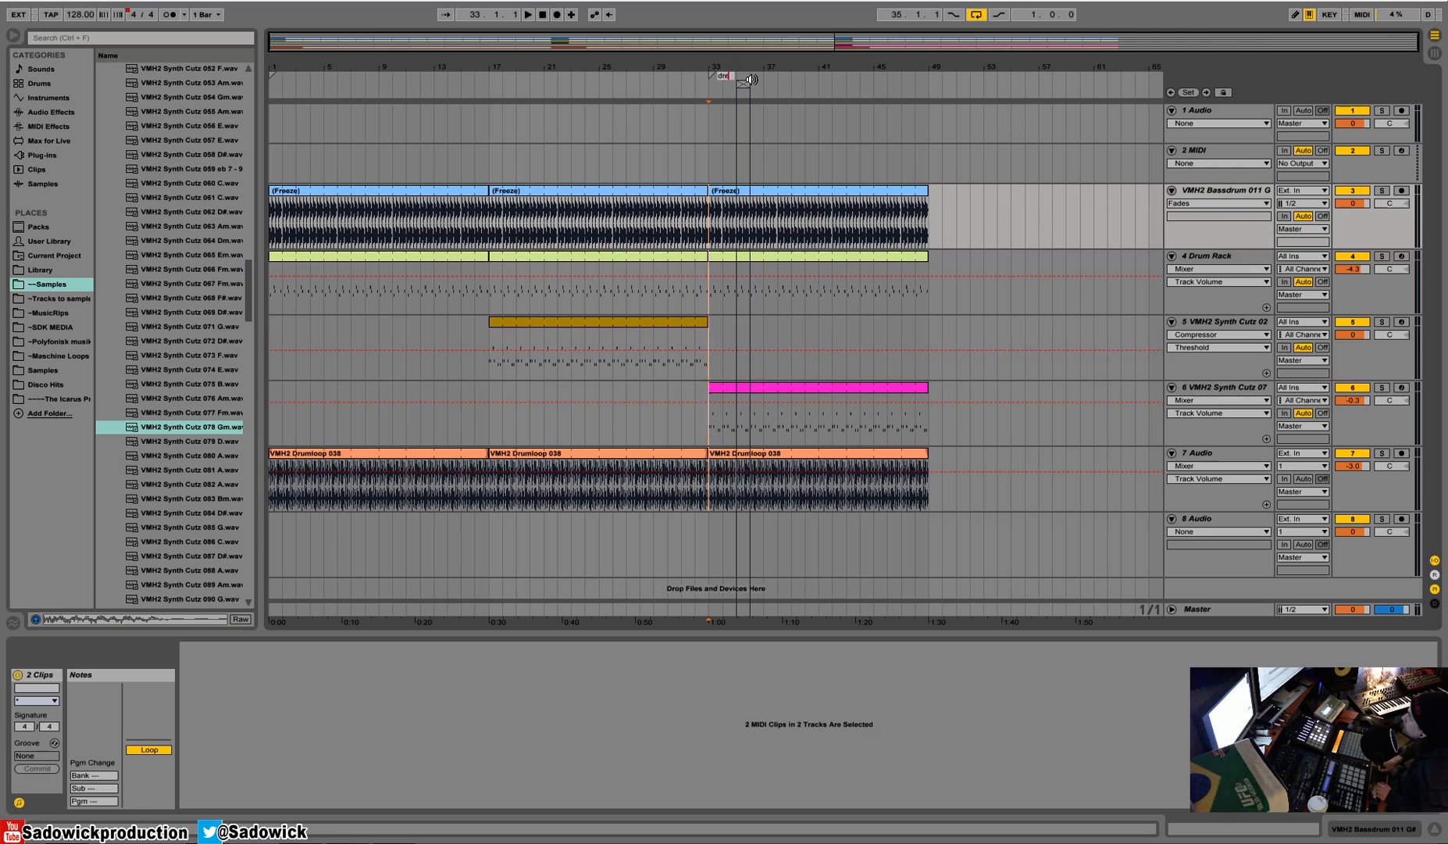
key("Return")
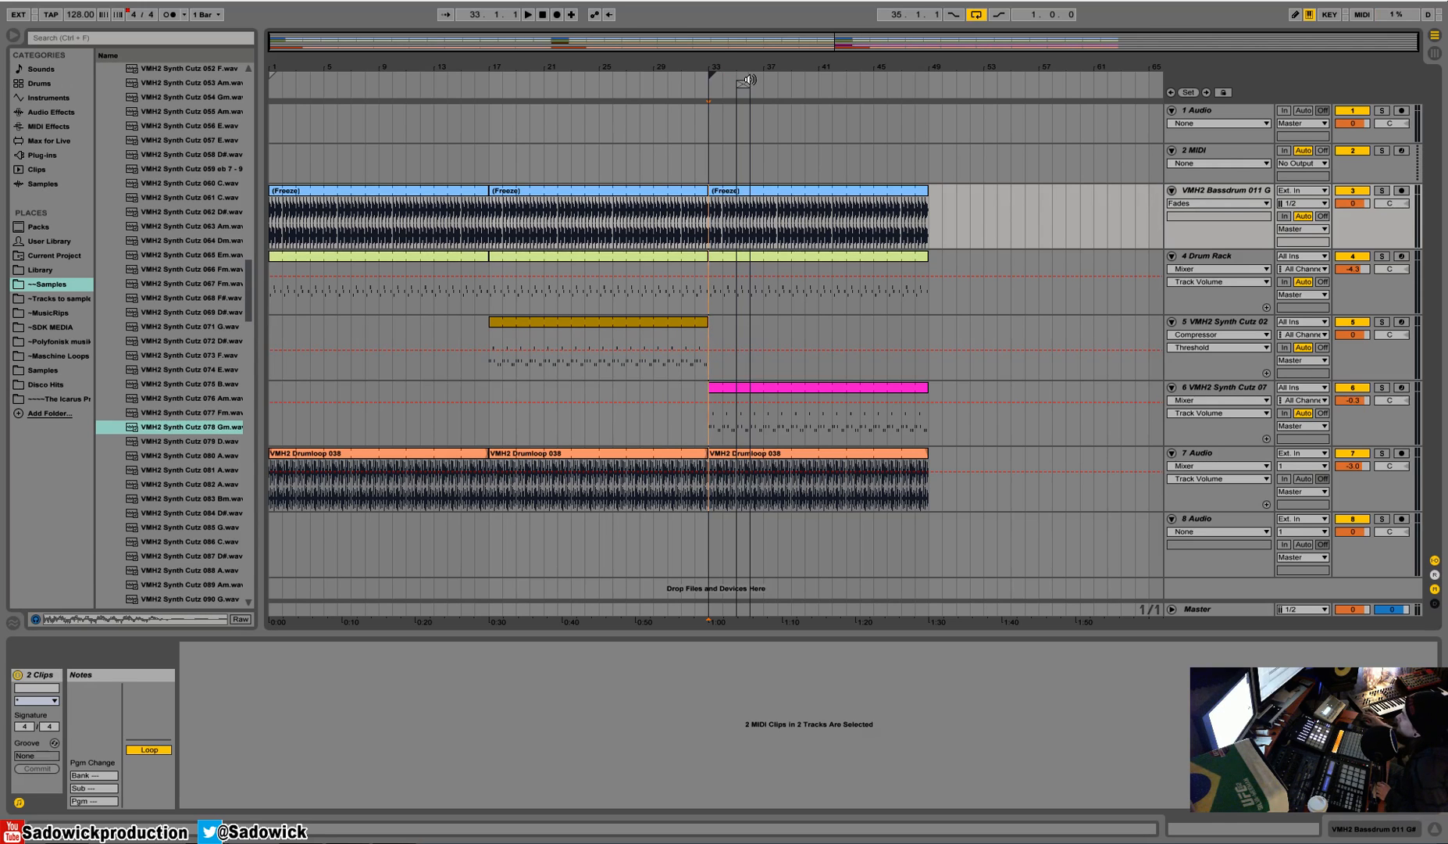
Move the one-bar loop to bar 33 and try to edit the time signature change there
left_click(713, 73)
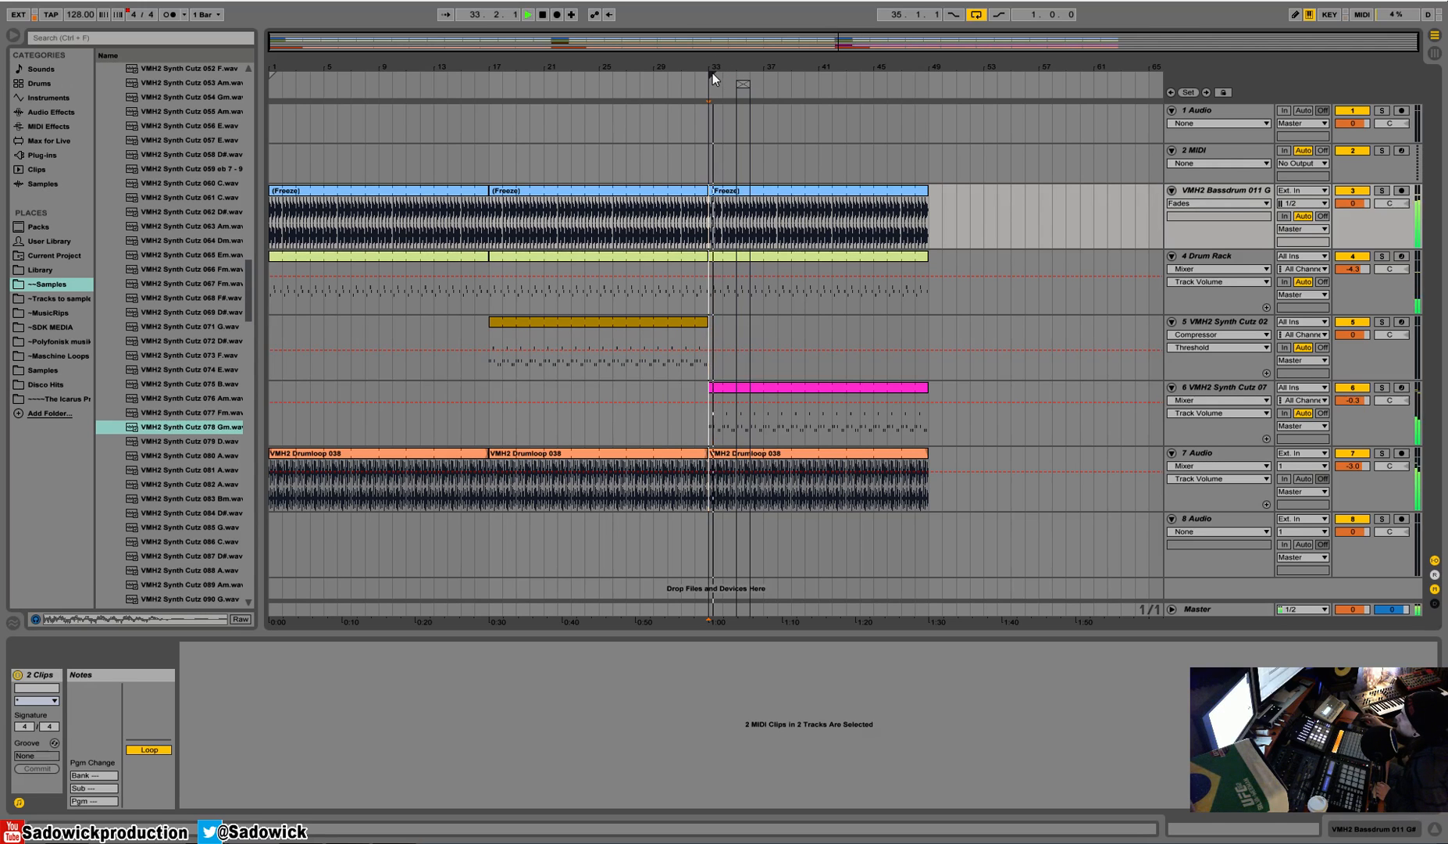
left_click(715, 86)
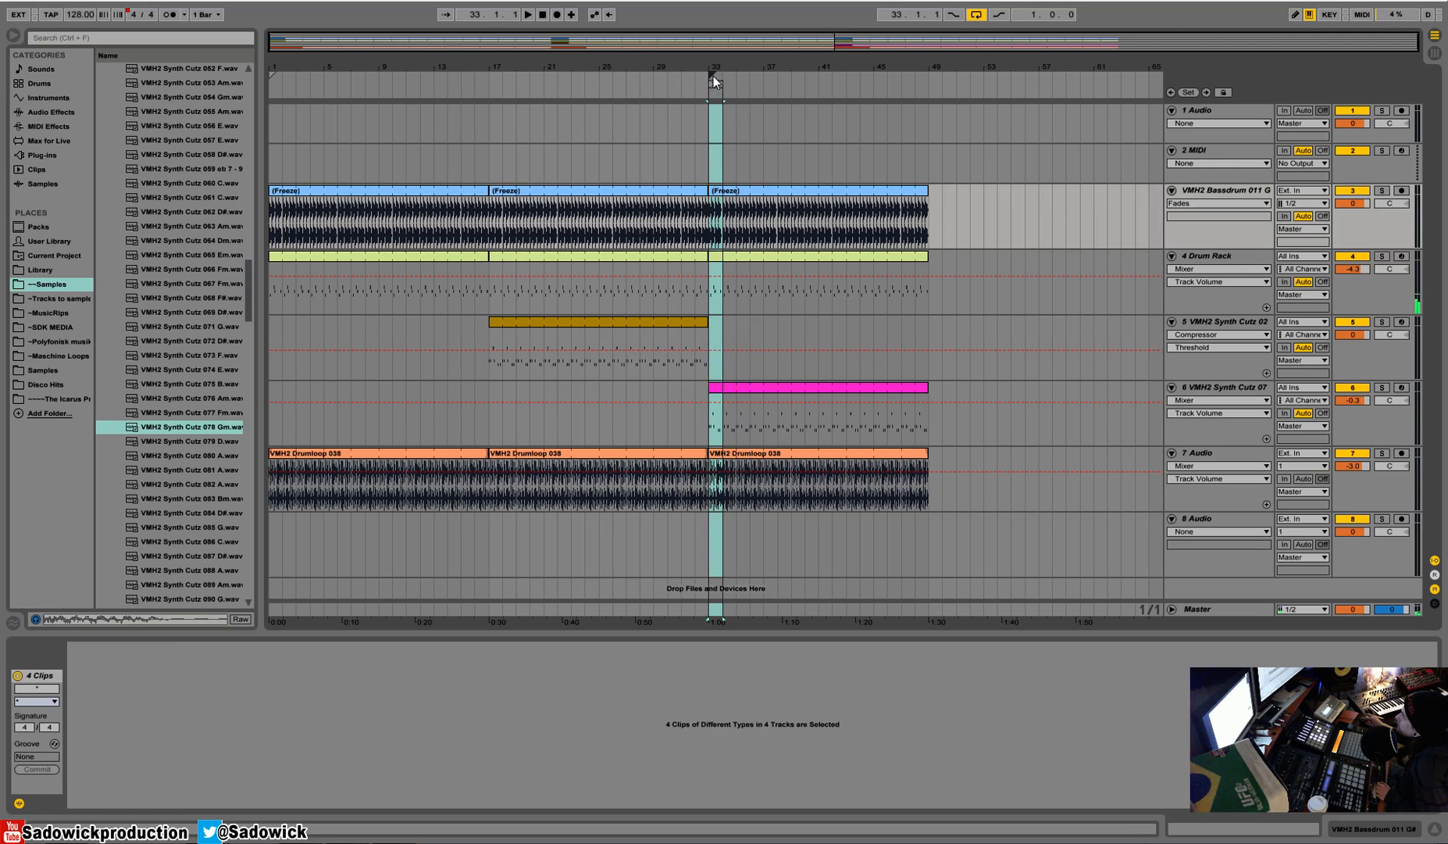
right_click(713, 76)
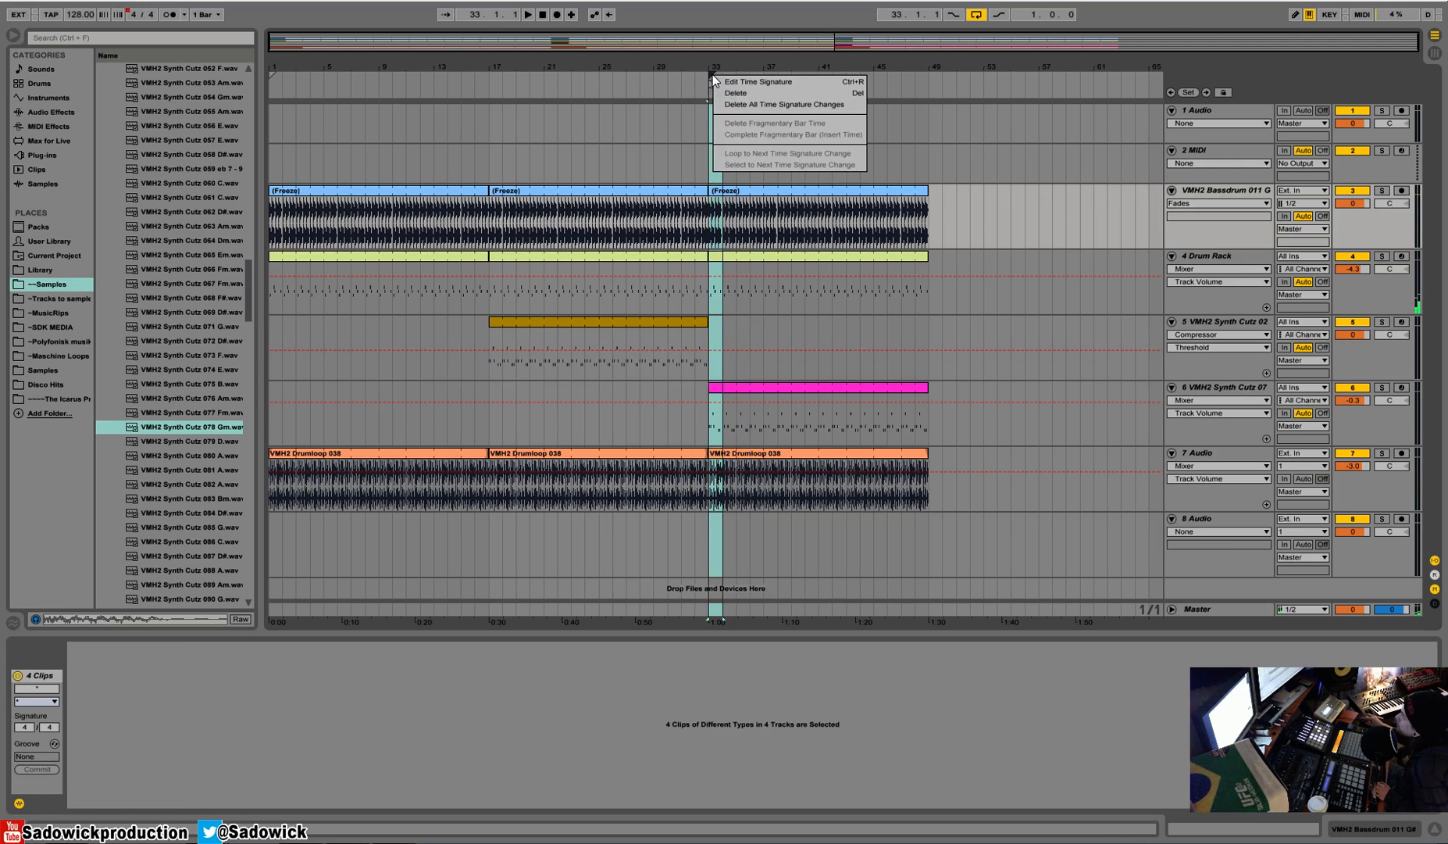
left_click(761, 86)
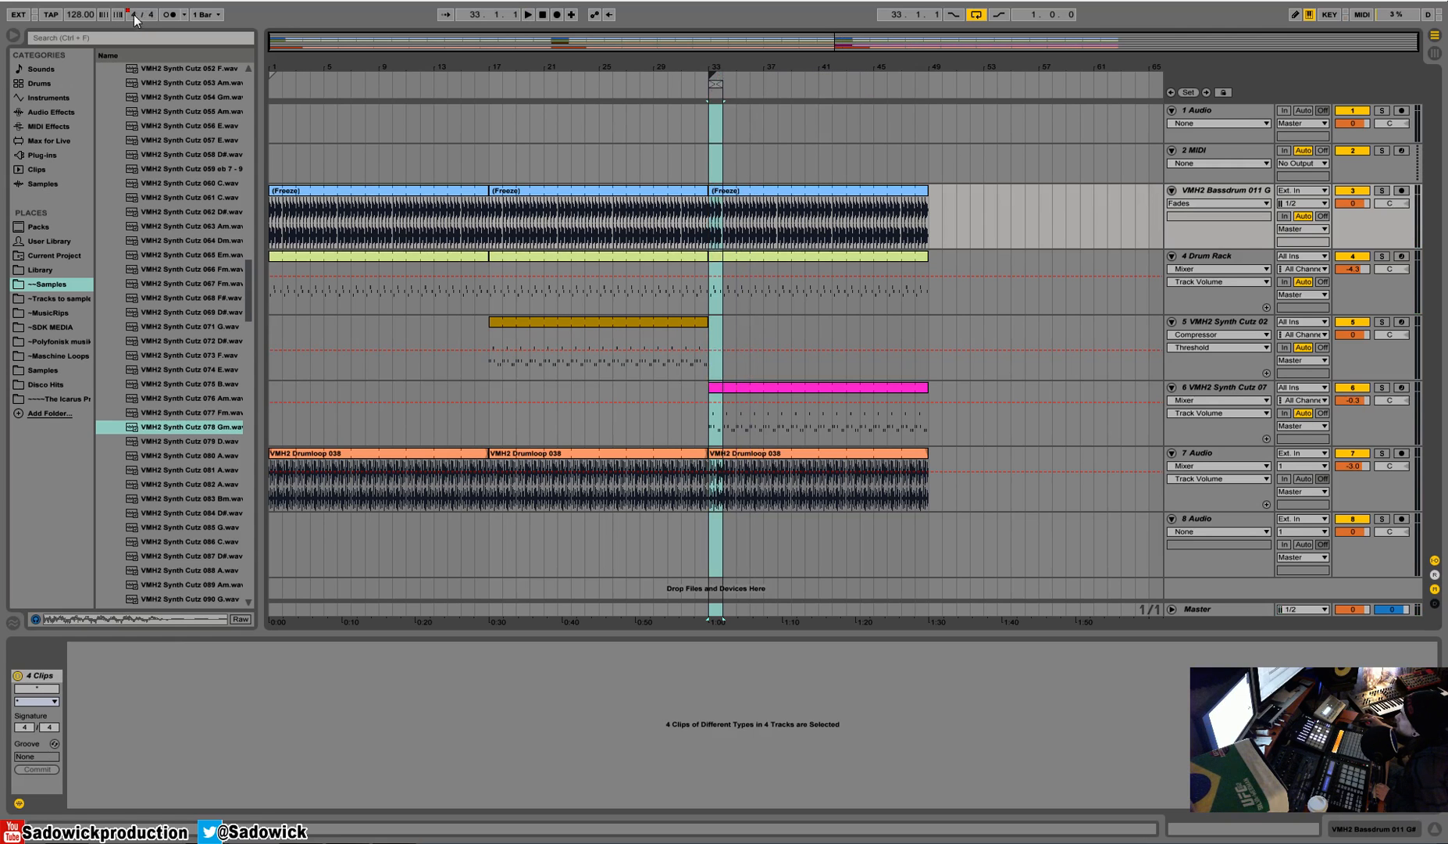
left_click(725, 197)
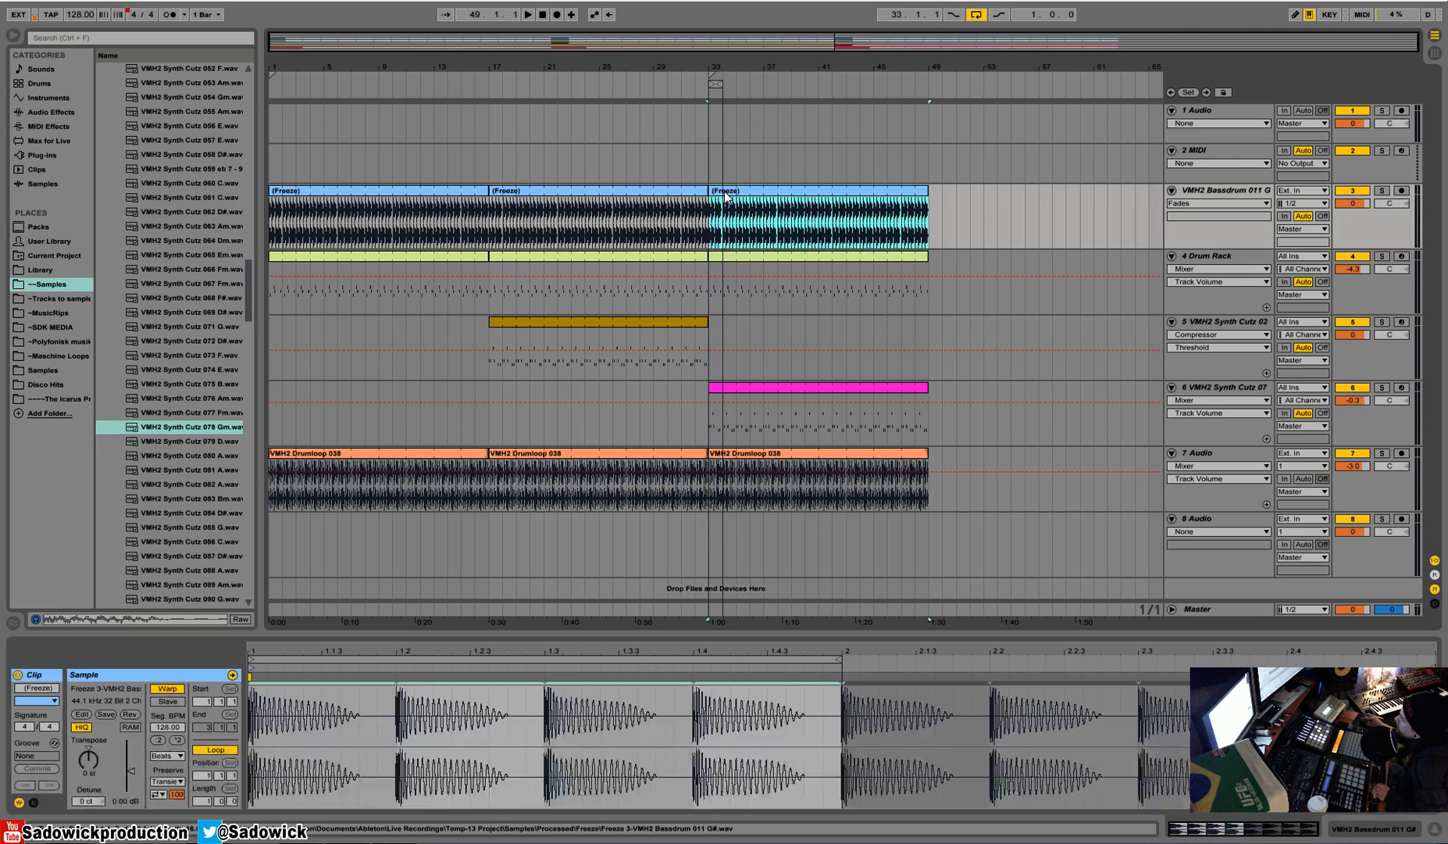
right_click(718, 83)
left_click(734, 90)
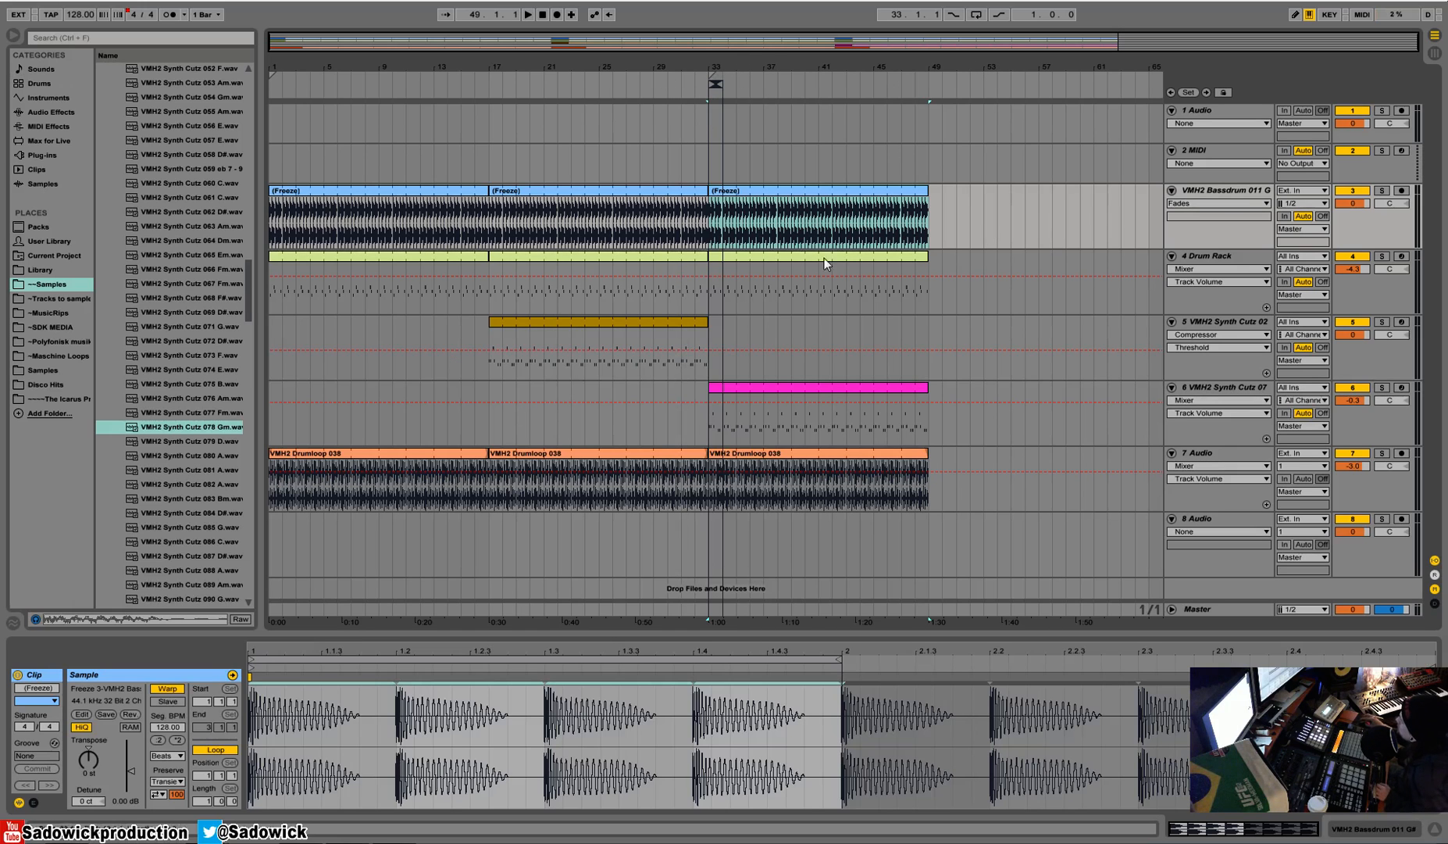
Reduce the heights of the tracks below the bass drum and duplicate the four clips of bars 33–49 to bar 49
left_click(703, 87)
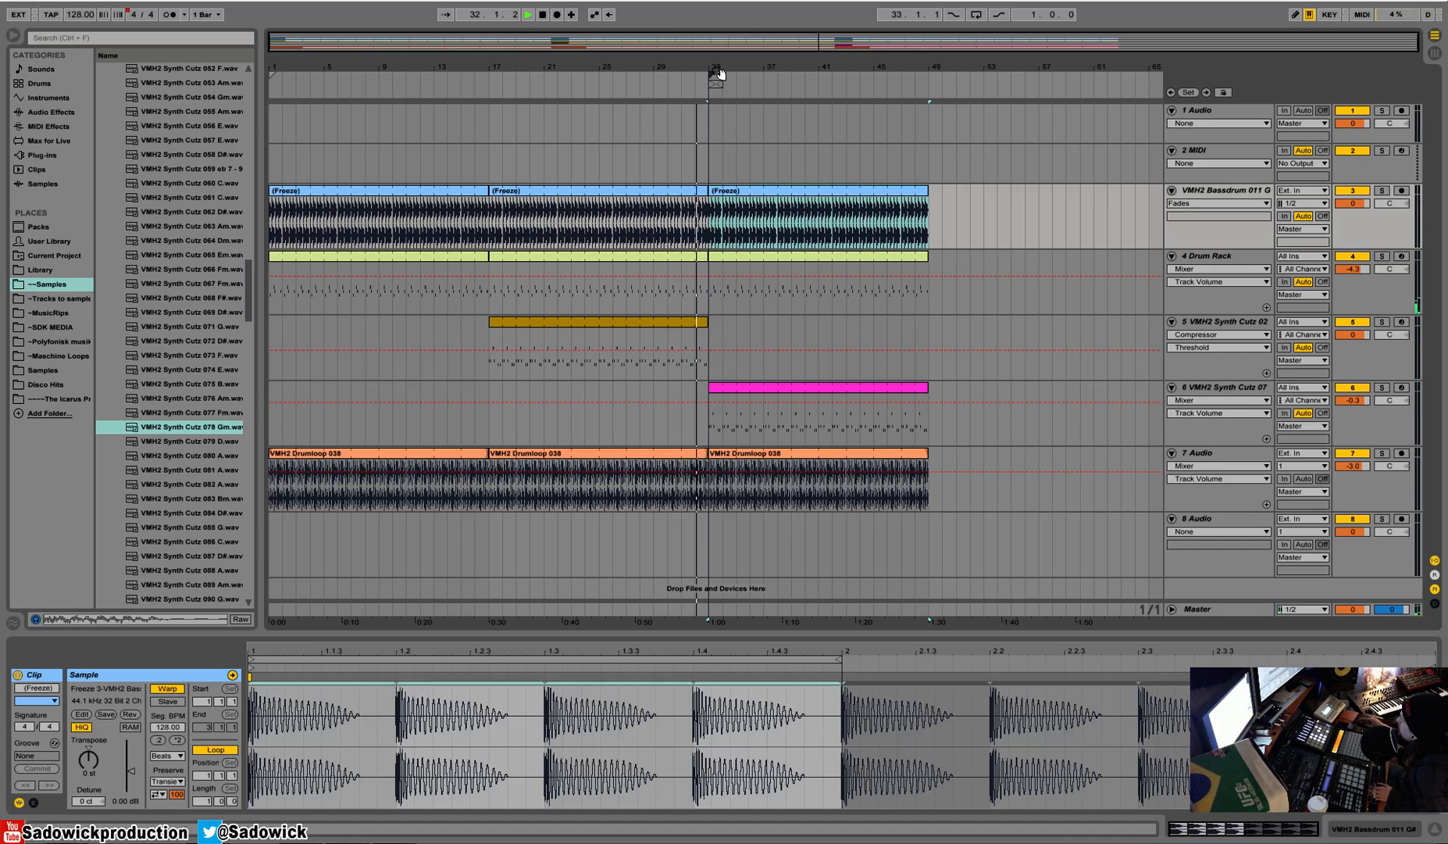
key("space")
left_click_drag(1400, 446, 1374, 269)
left_click_drag(1370, 410, 1370, 355)
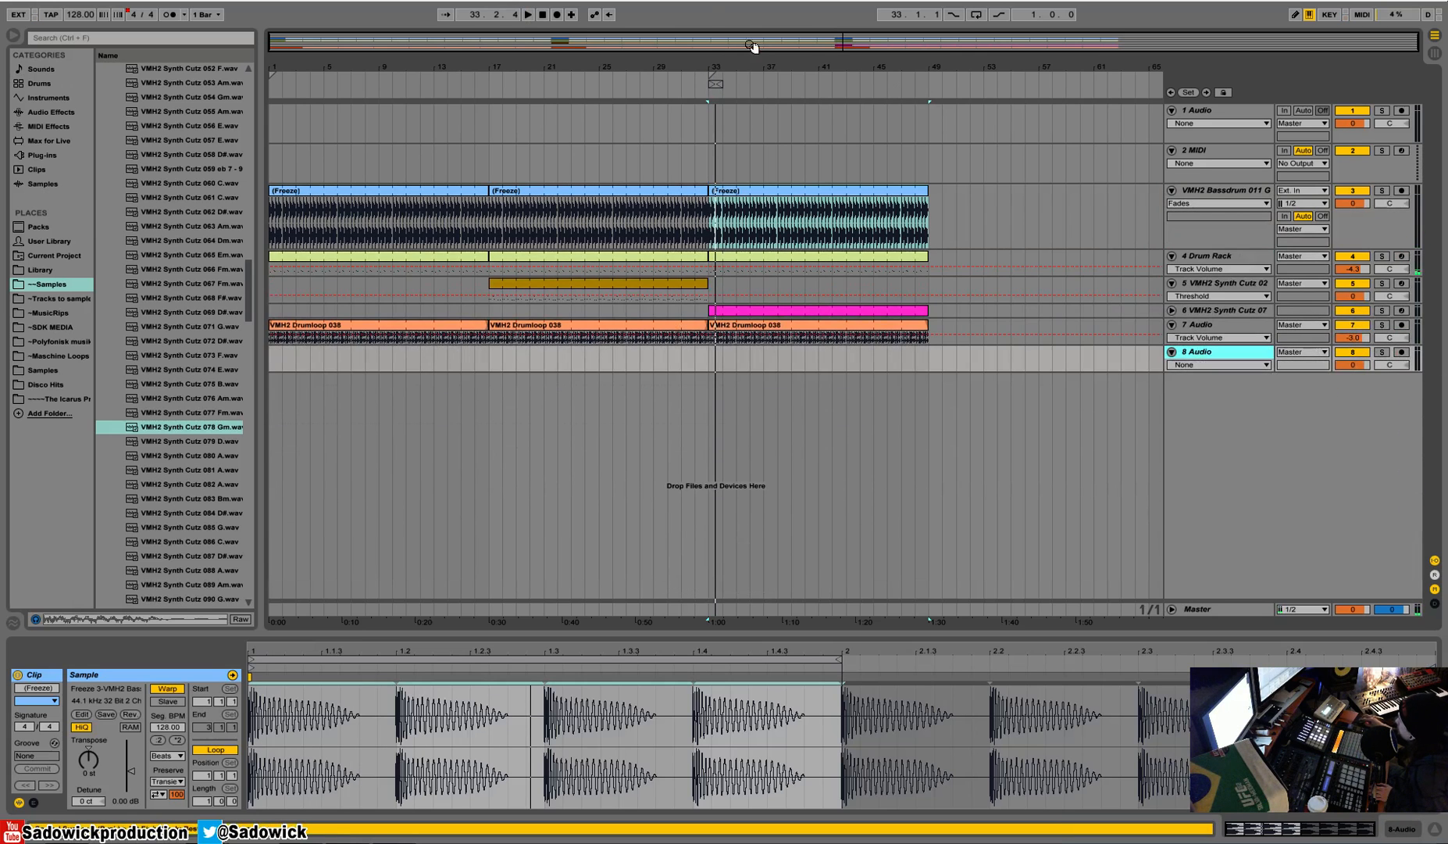
left_click_drag(934, 321, 711, 195)
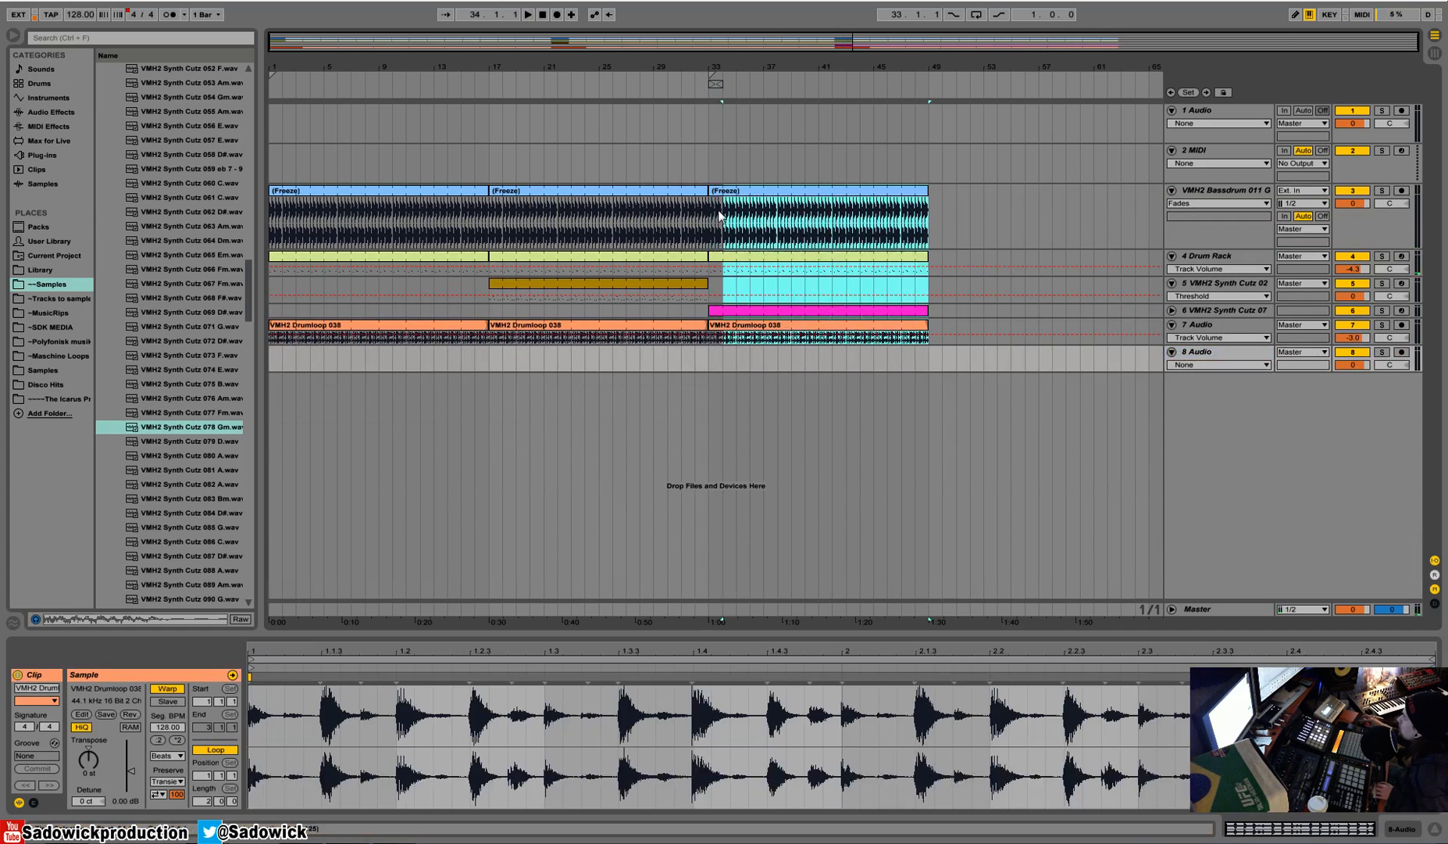
key("ctrl+d")
Group the five tracks from the bass drum through 7 Audio into one group track
left_click(1195, 193)
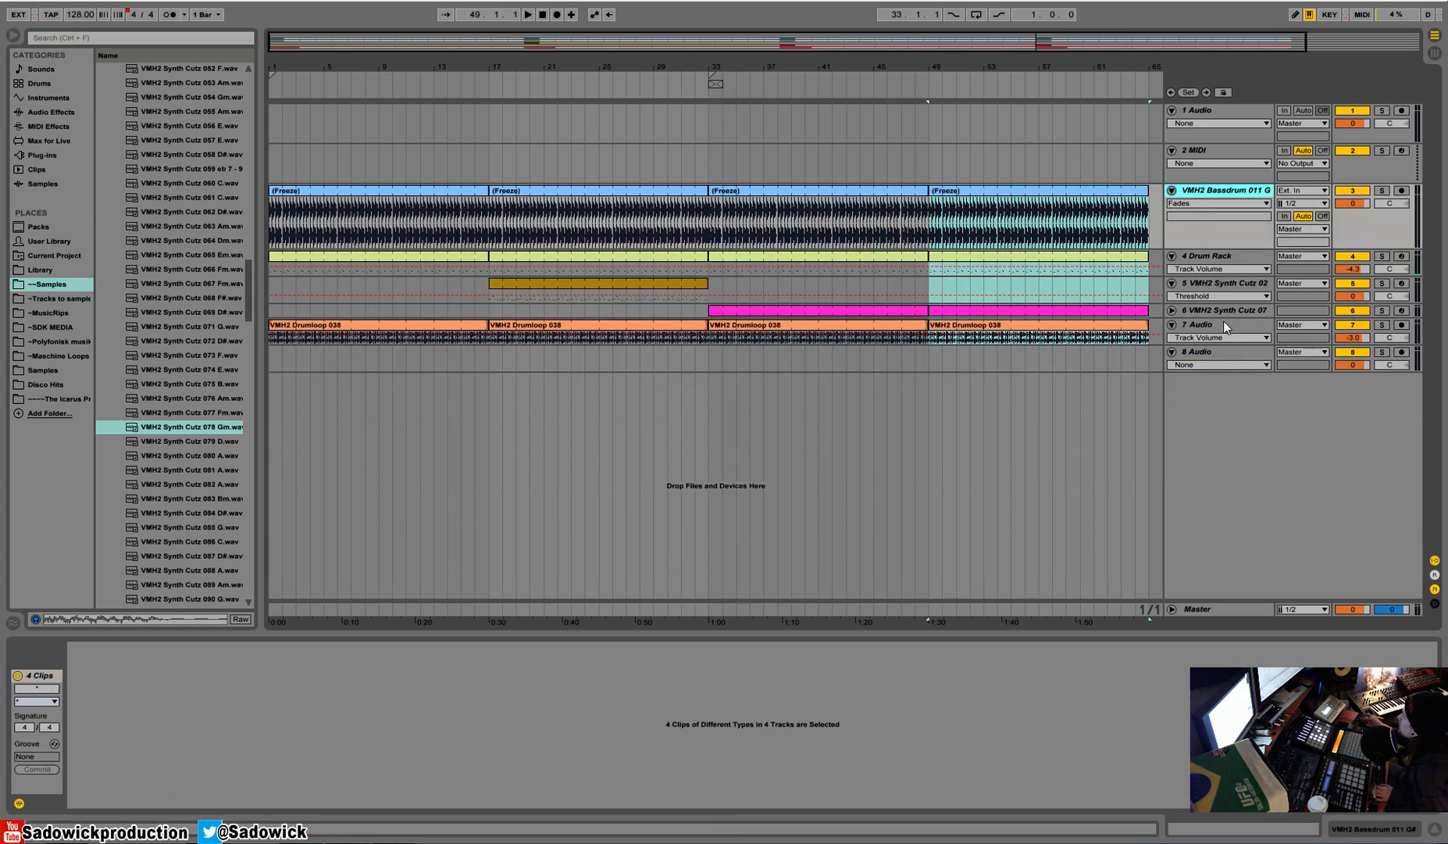
left_click(1222, 323, "shift")
right_click(1206, 195)
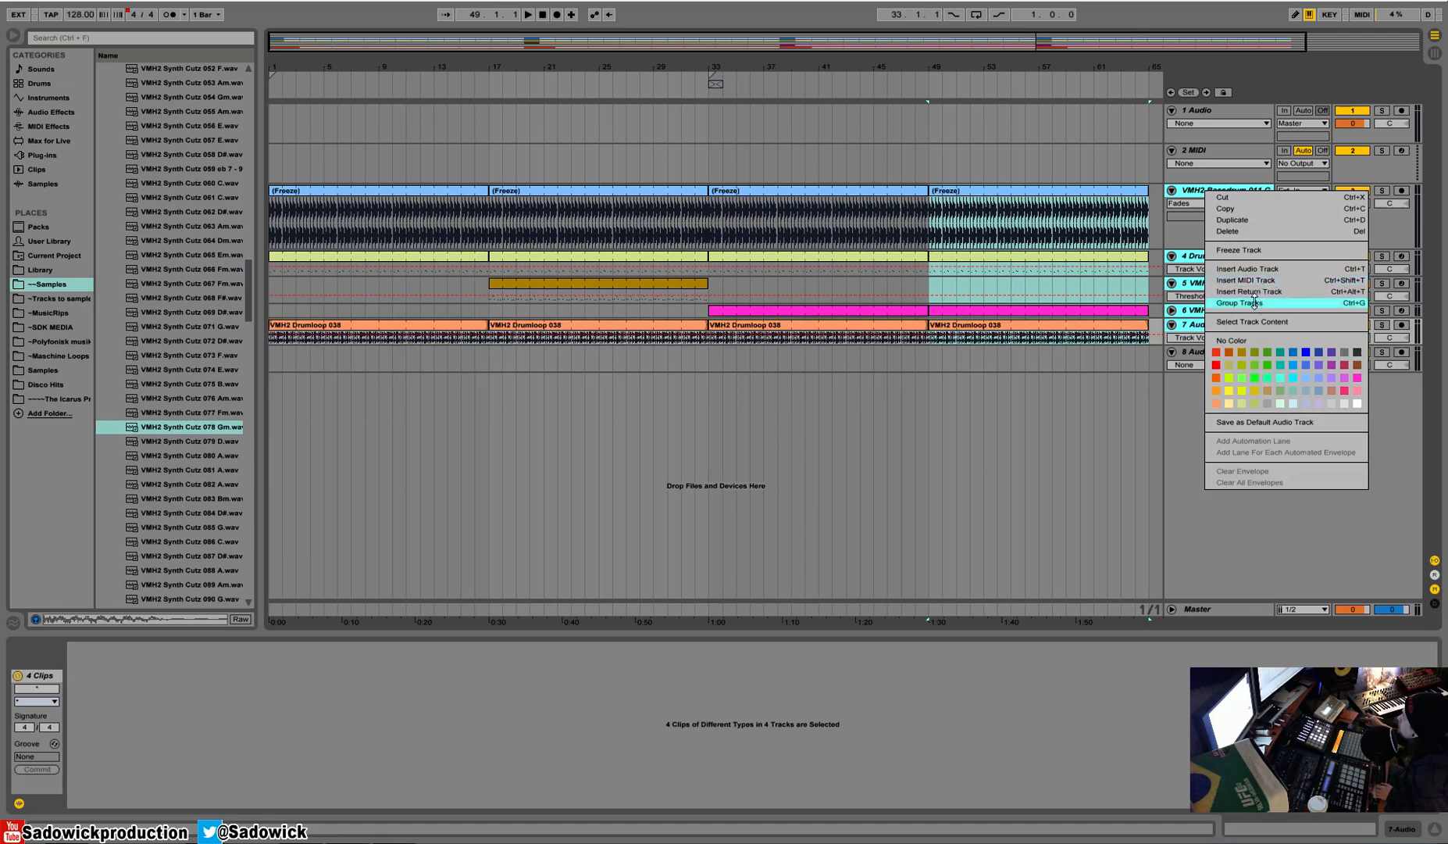
left_click(1257, 307)
left_click_drag(907, 65, 911, 40)
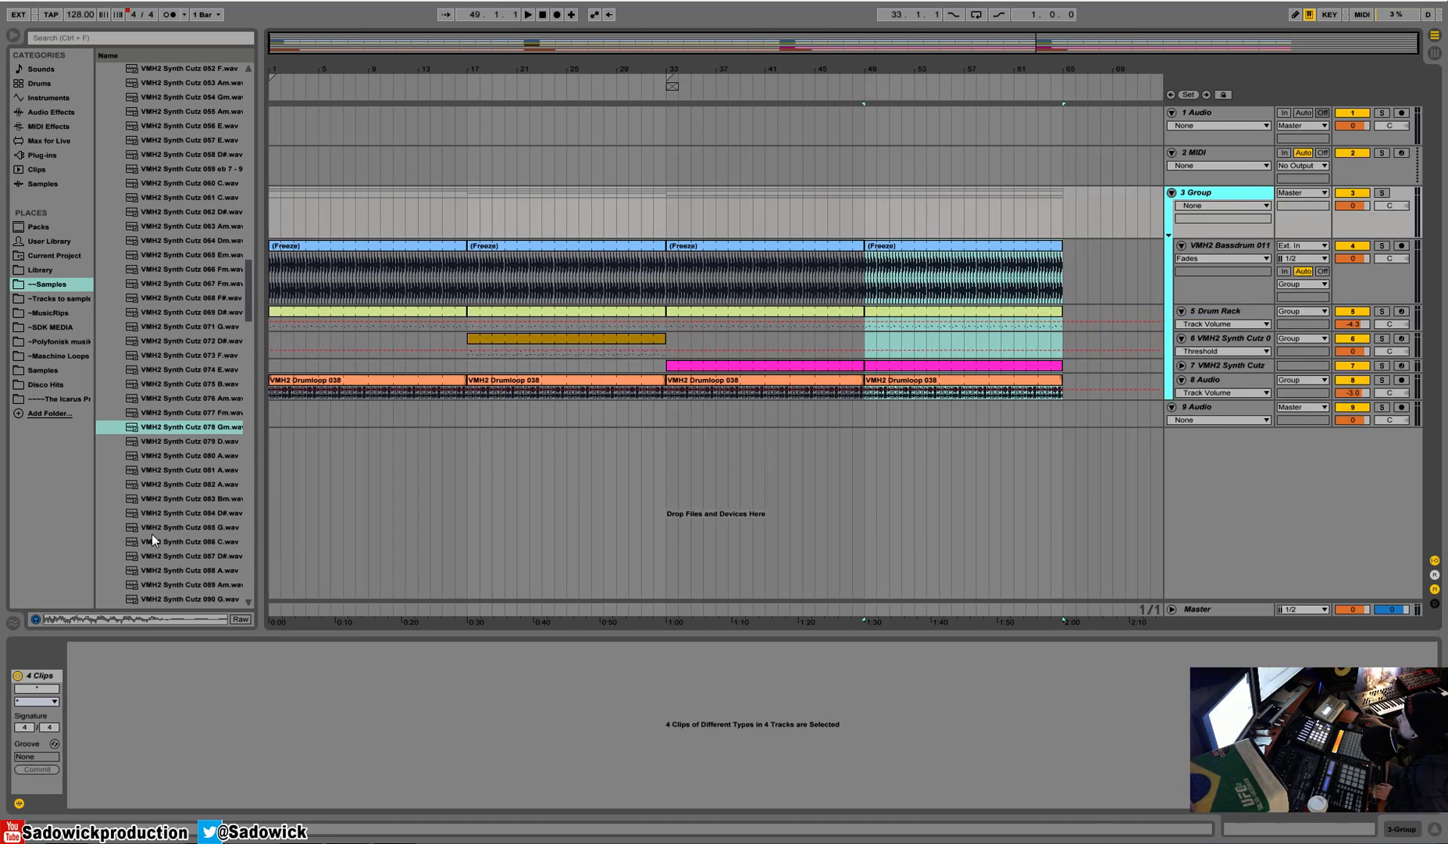
Add an Auto Filter to the group, set it to high-pass at 386 Hz with Q 1.51, and switch it off
left_click(55, 111)
left_click_drag(145, 98, 159, 298)
left_click_drag(210, 675, 747, 724)
left_click_drag(1413, 816, 1398, 826)
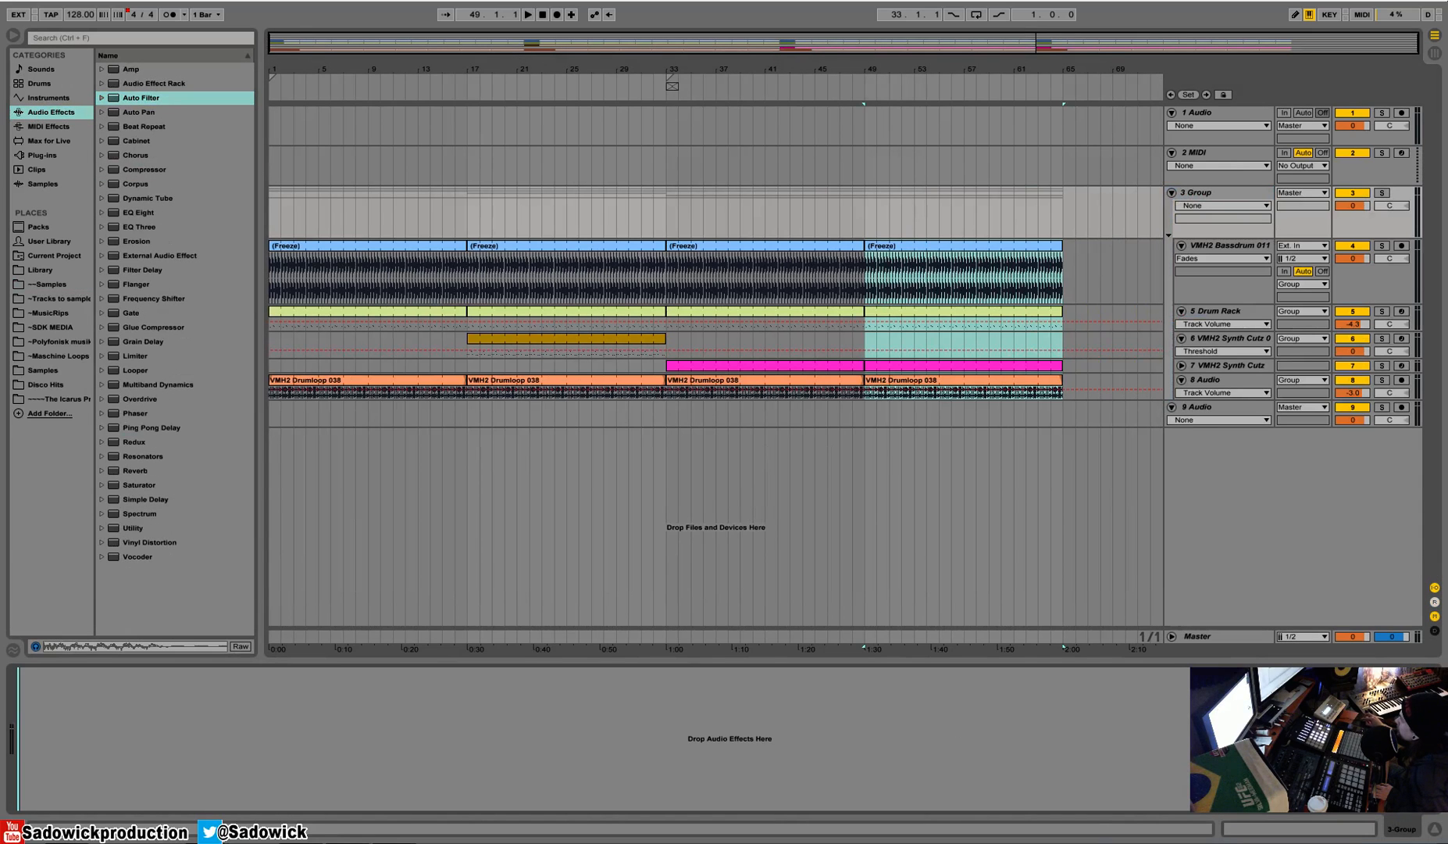
left_click(88, 760)
left_click_drag(154, 760, 108, 721)
key("space")
left_click(25, 674)
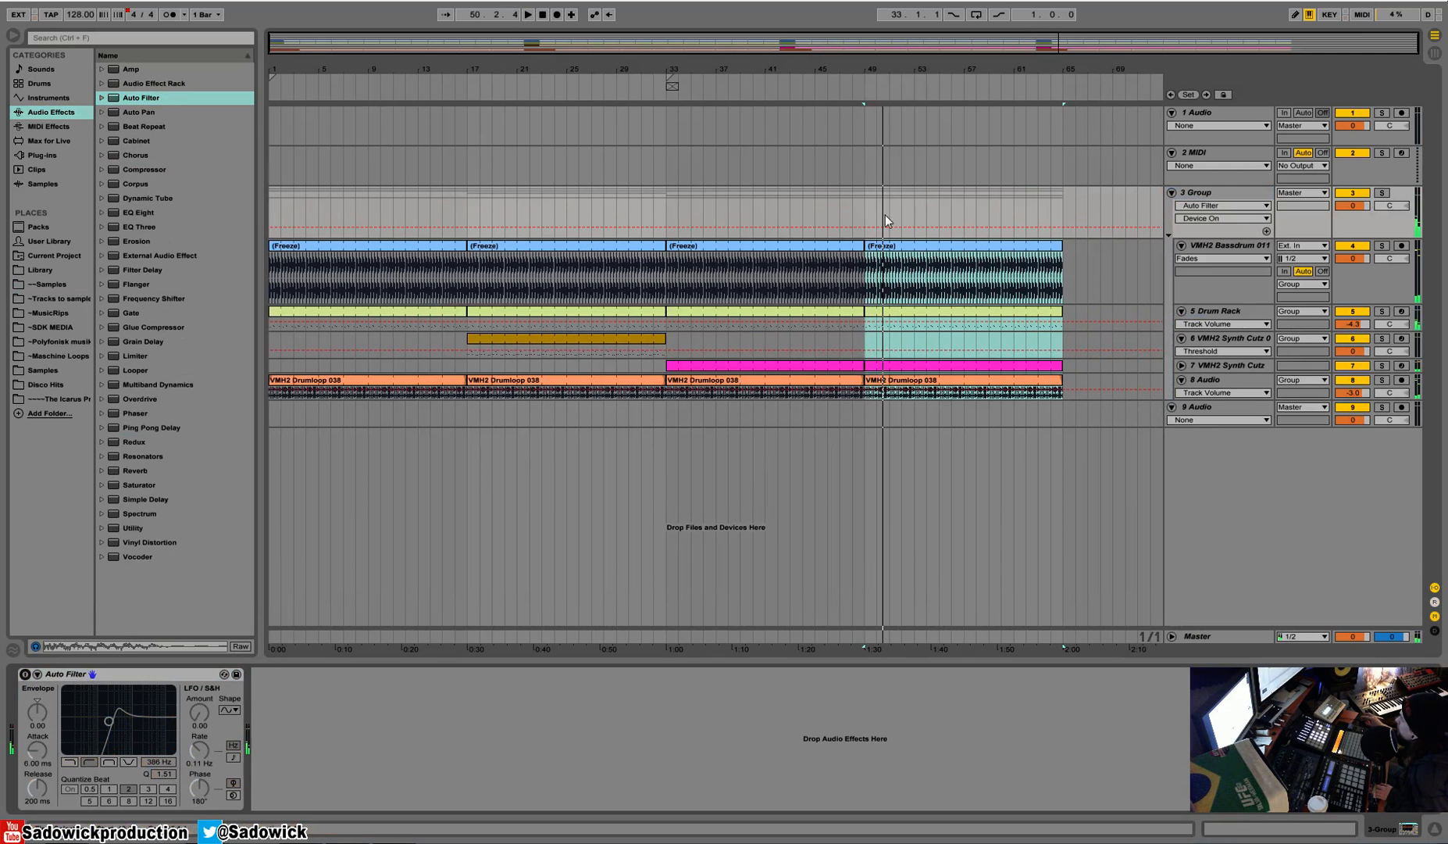
Draw Device On automation that activates the group's Auto Filter from bar 33 to bar 49 and play the transition at bar 33
key("b")
left_click_drag(668, 208, 859, 204)
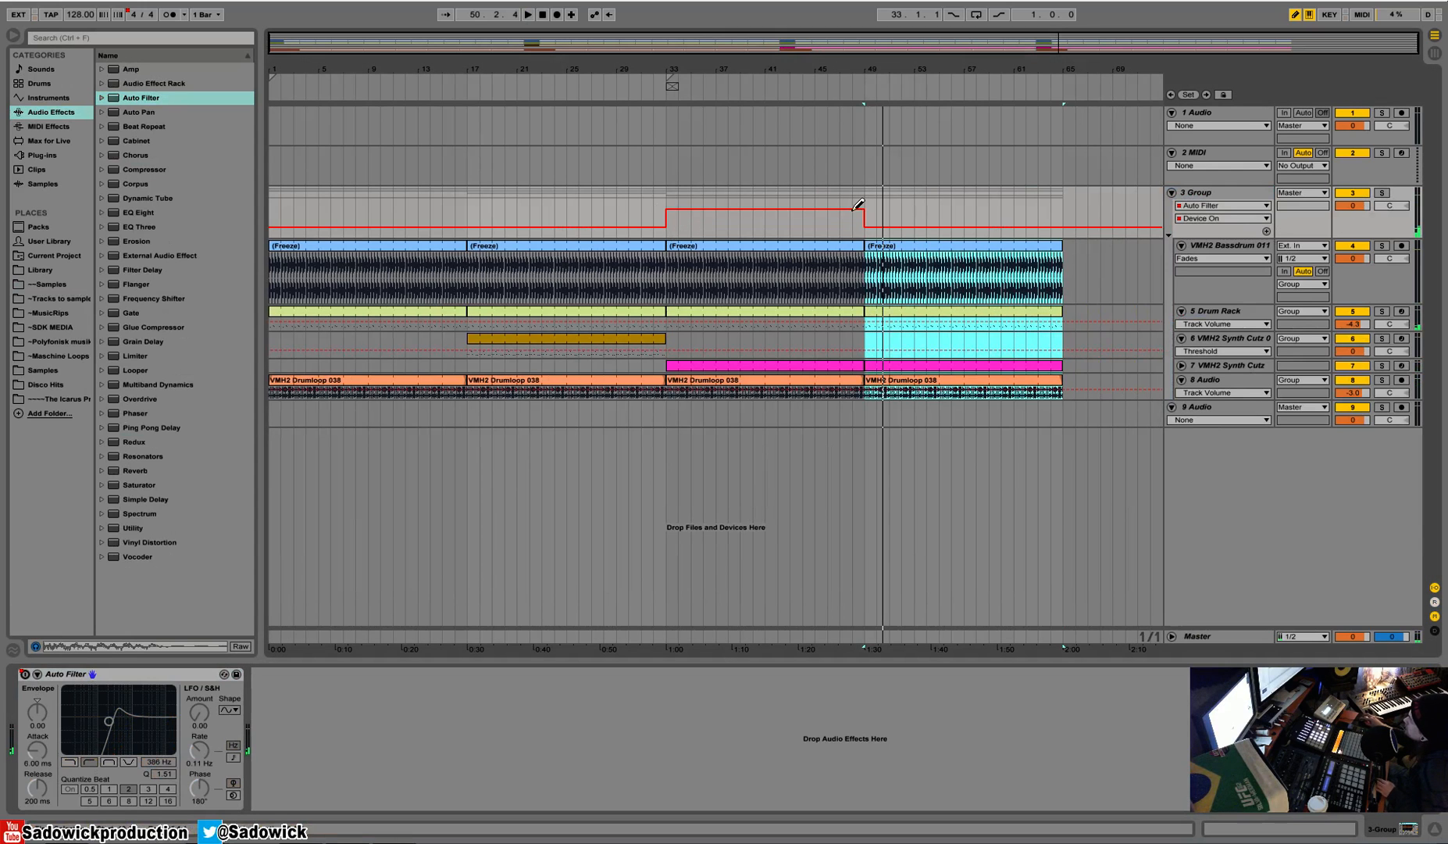
left_click(660, 91)
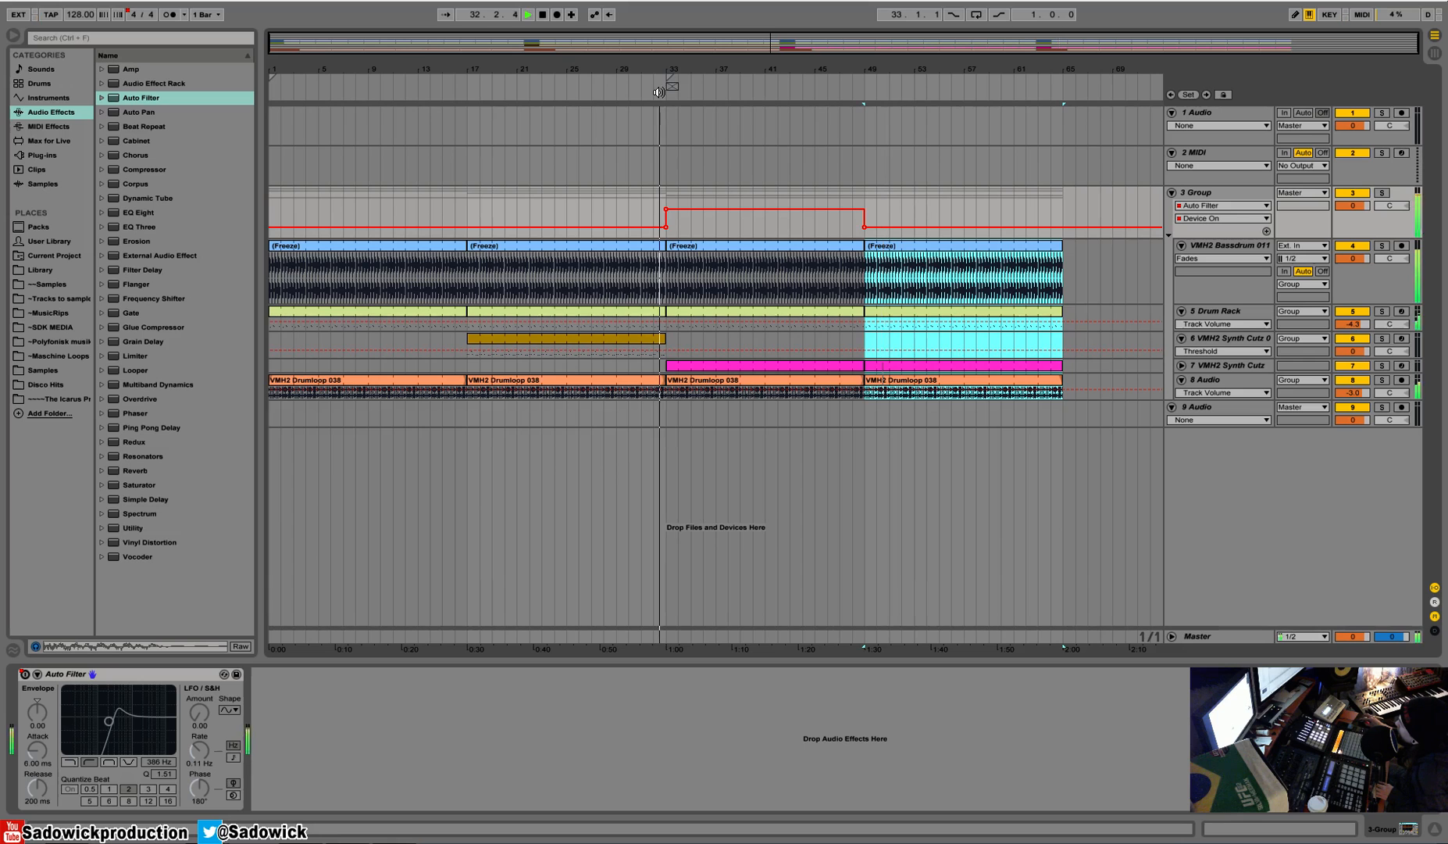
key("space")
Add a Ping Pong Delay after the group's Auto Filter and set its Dry/Wet to 0 %
left_click_drag(160, 429, 293, 735)
left_click_drag(313, 789, 313, 832)
key("b")
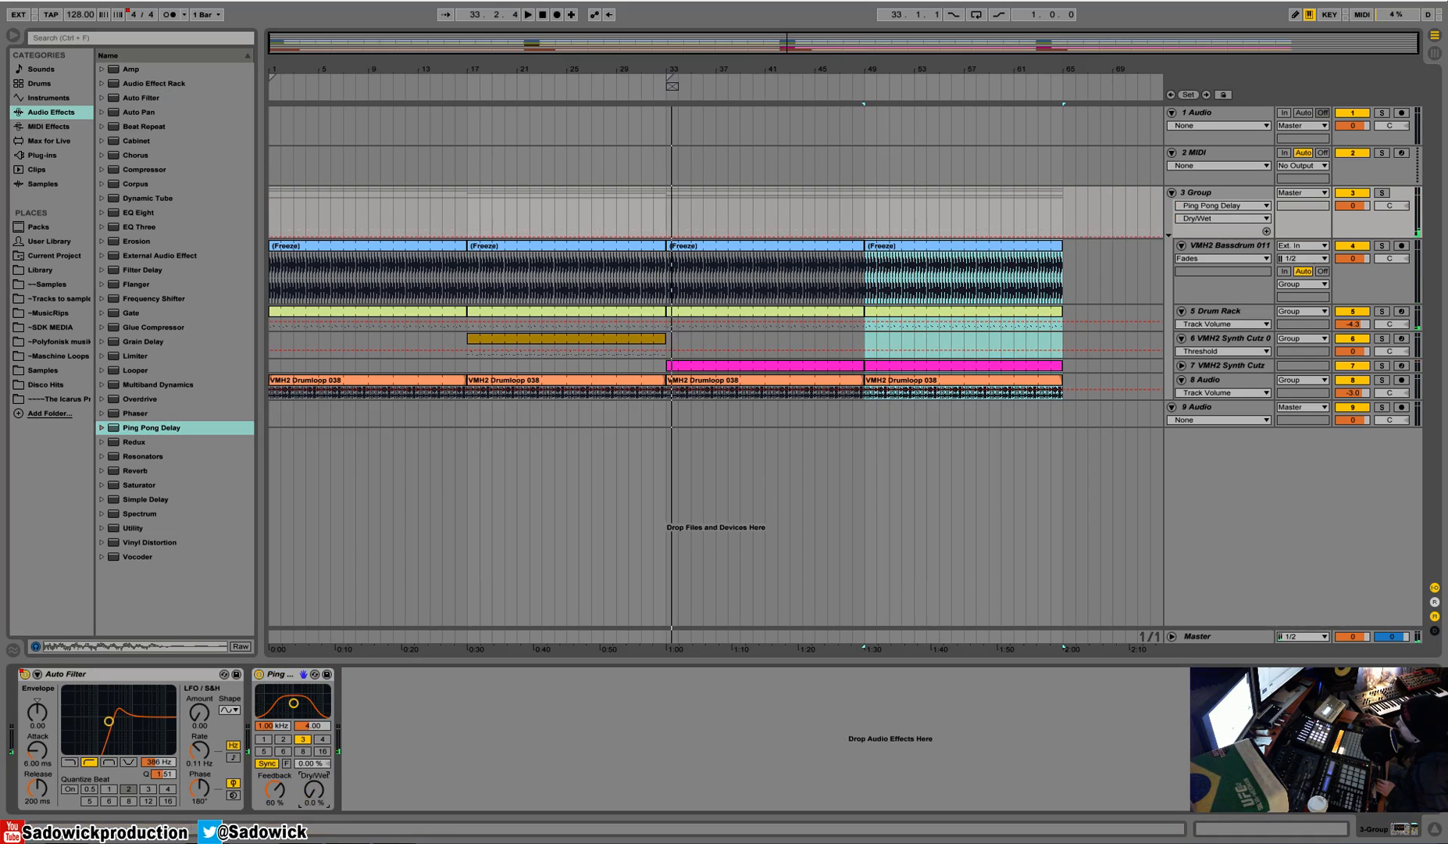
Draw the delay's Dry/Wet automation from bar 33 to bar 49, rising from about 37 % to 40 %, and play it
key("b")
mouse_move(864, 214)
left_mouse_down()
mouse_move(670, 213)
mouse_move(674, 230)
mouse_move(675, 219)
mouse_move(652, 237)
mouse_move(666, 223)
left_mouse_up()
key("space")
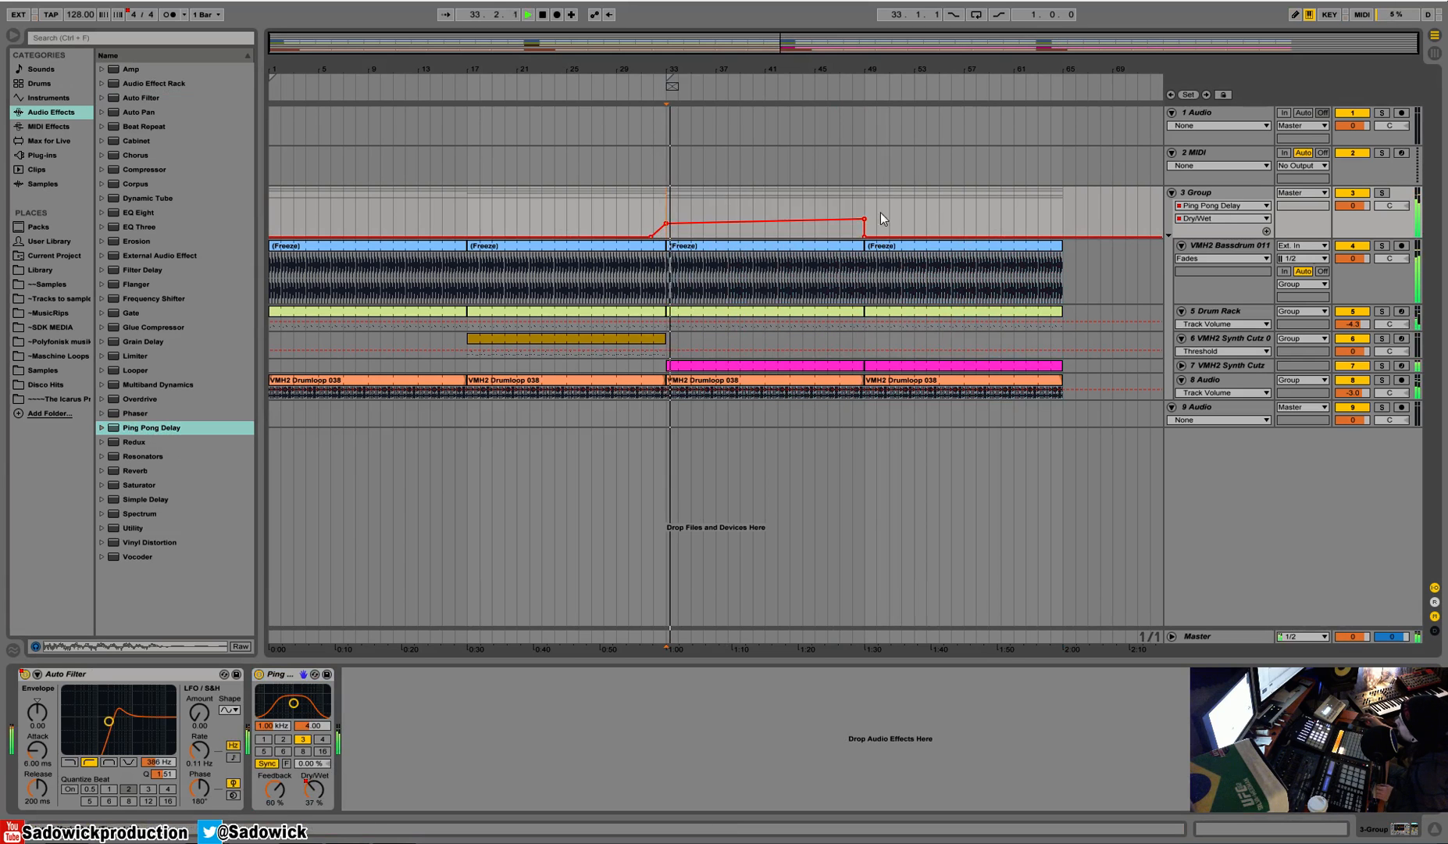
Audition the fourth and fifth scenes in Session View, and the fifth scene's olive-green drumloop clip on its own
key("Tab")
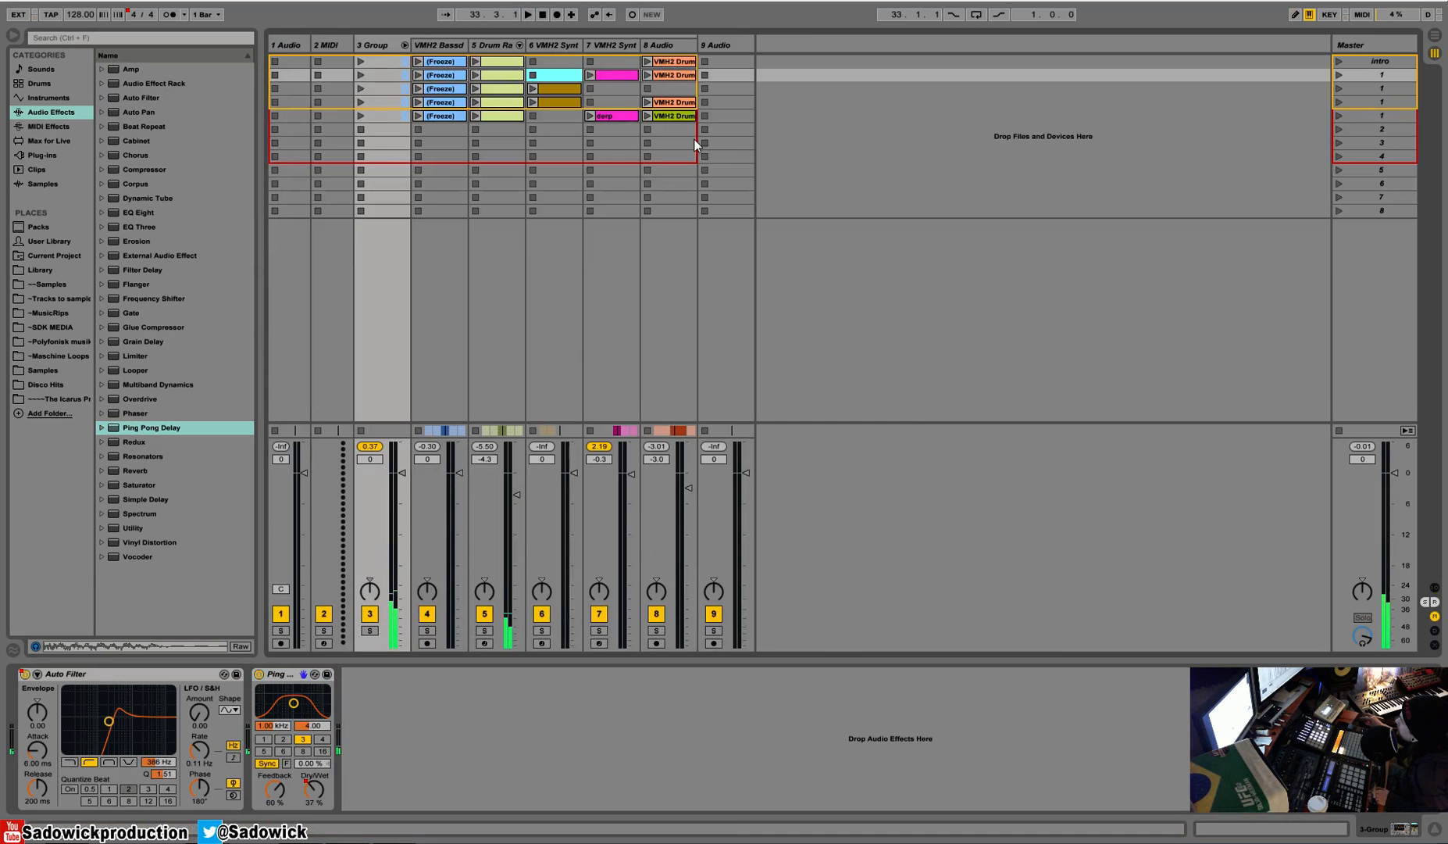
left_click(1339, 101)
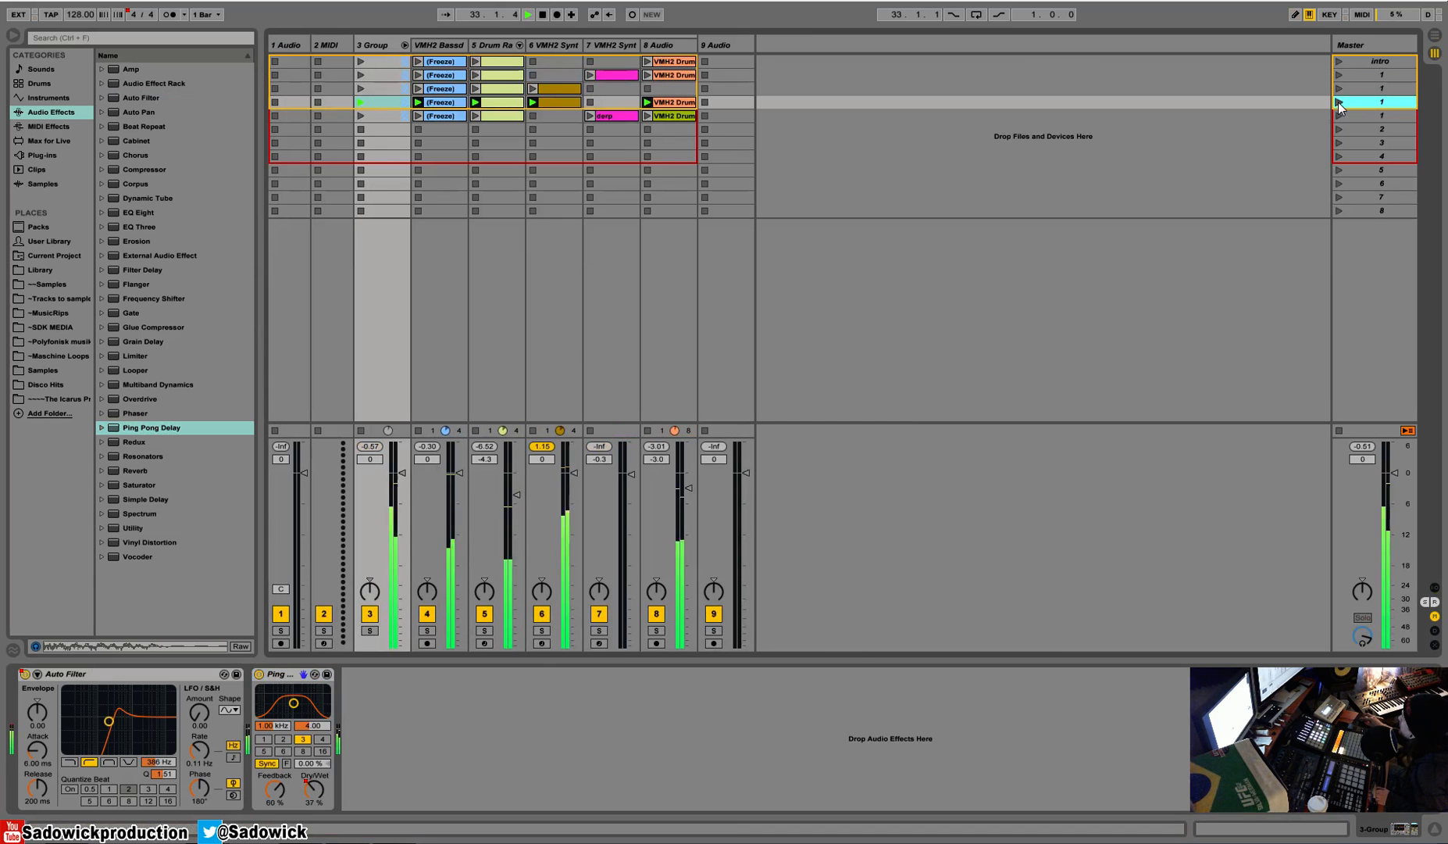
left_click(1340, 118)
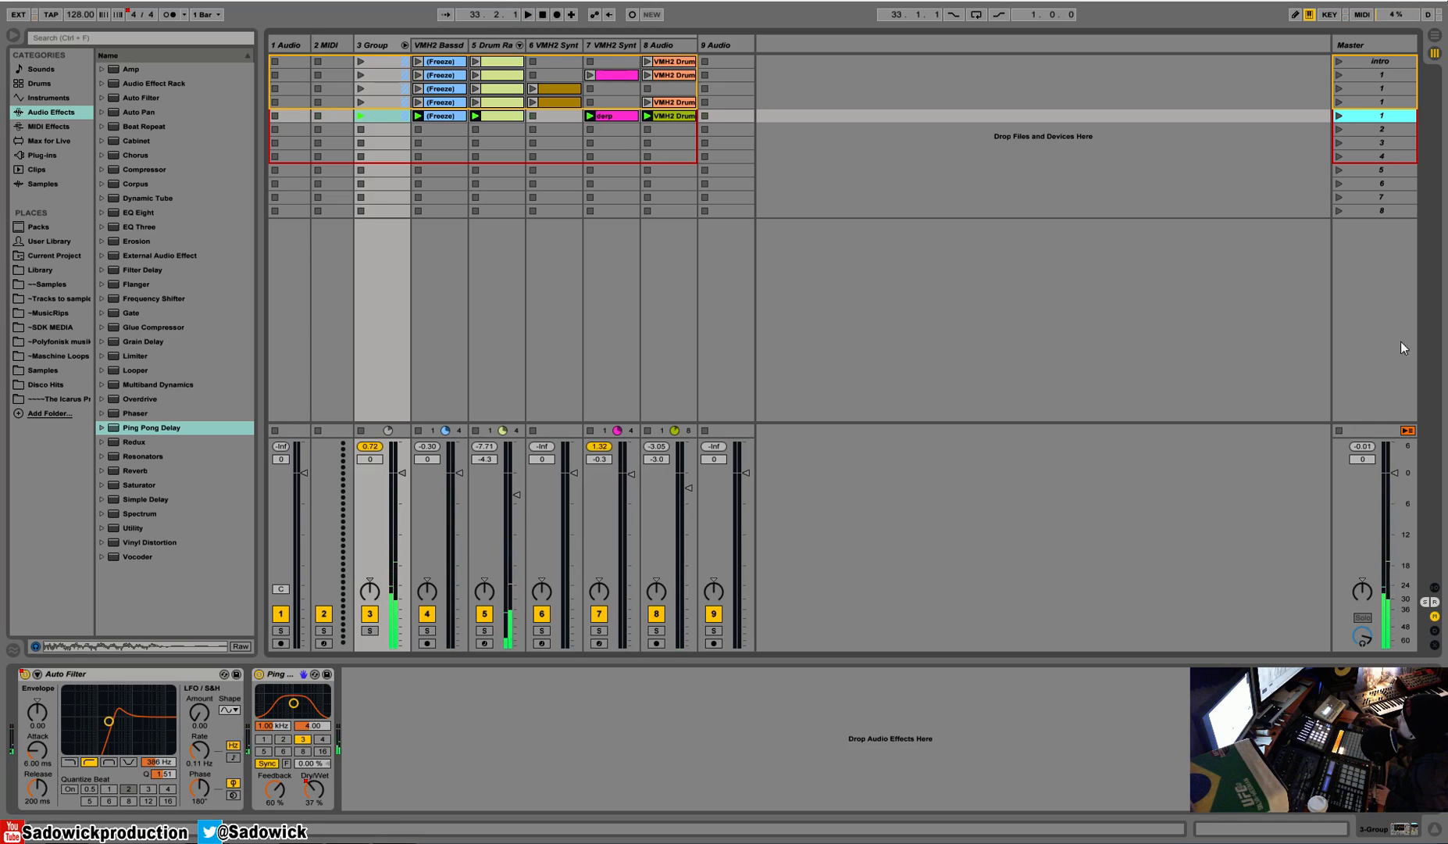
left_click(1339, 430)
left_click(647, 116)
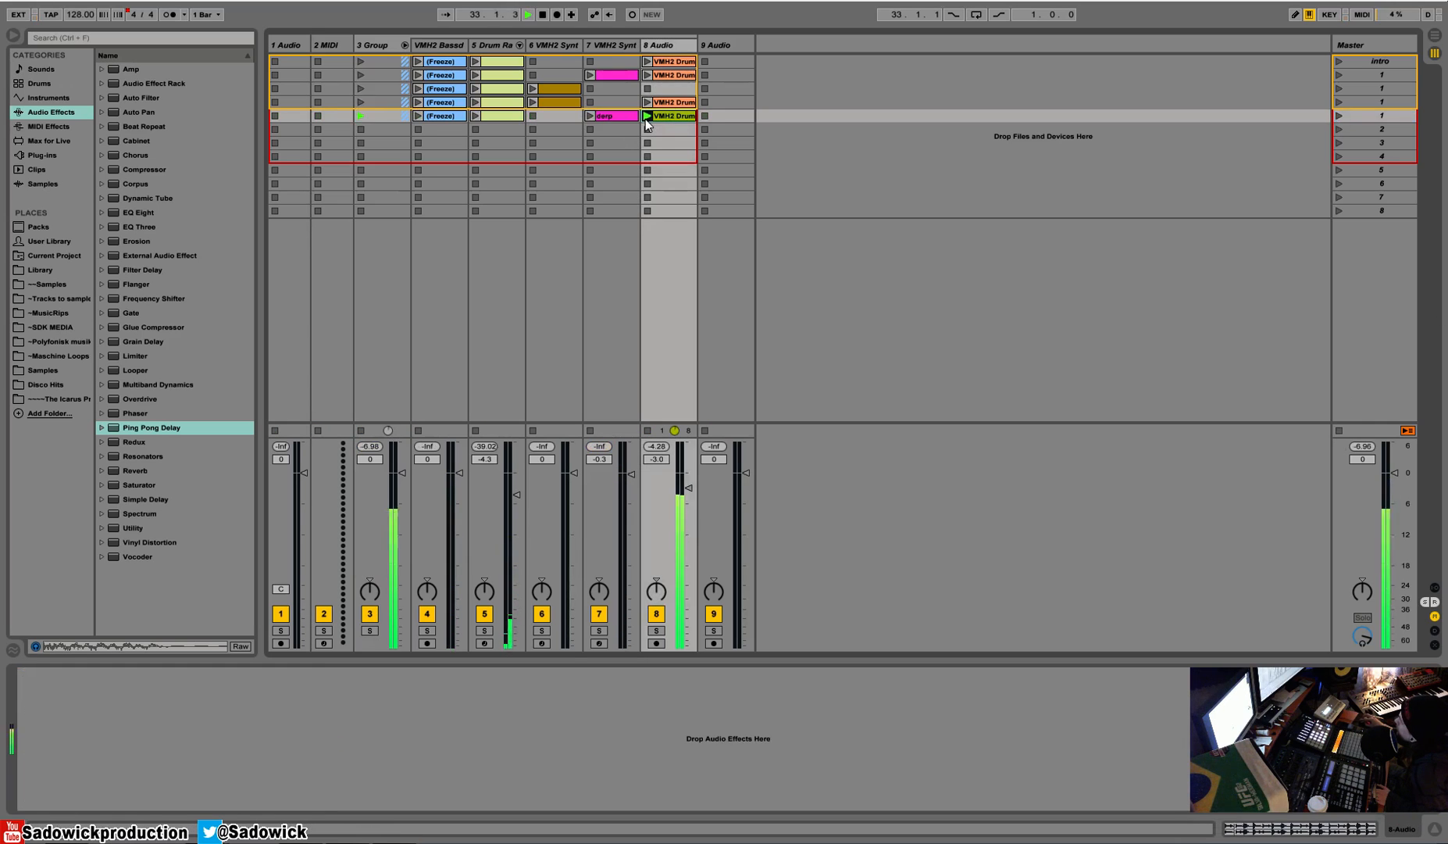
key("space")
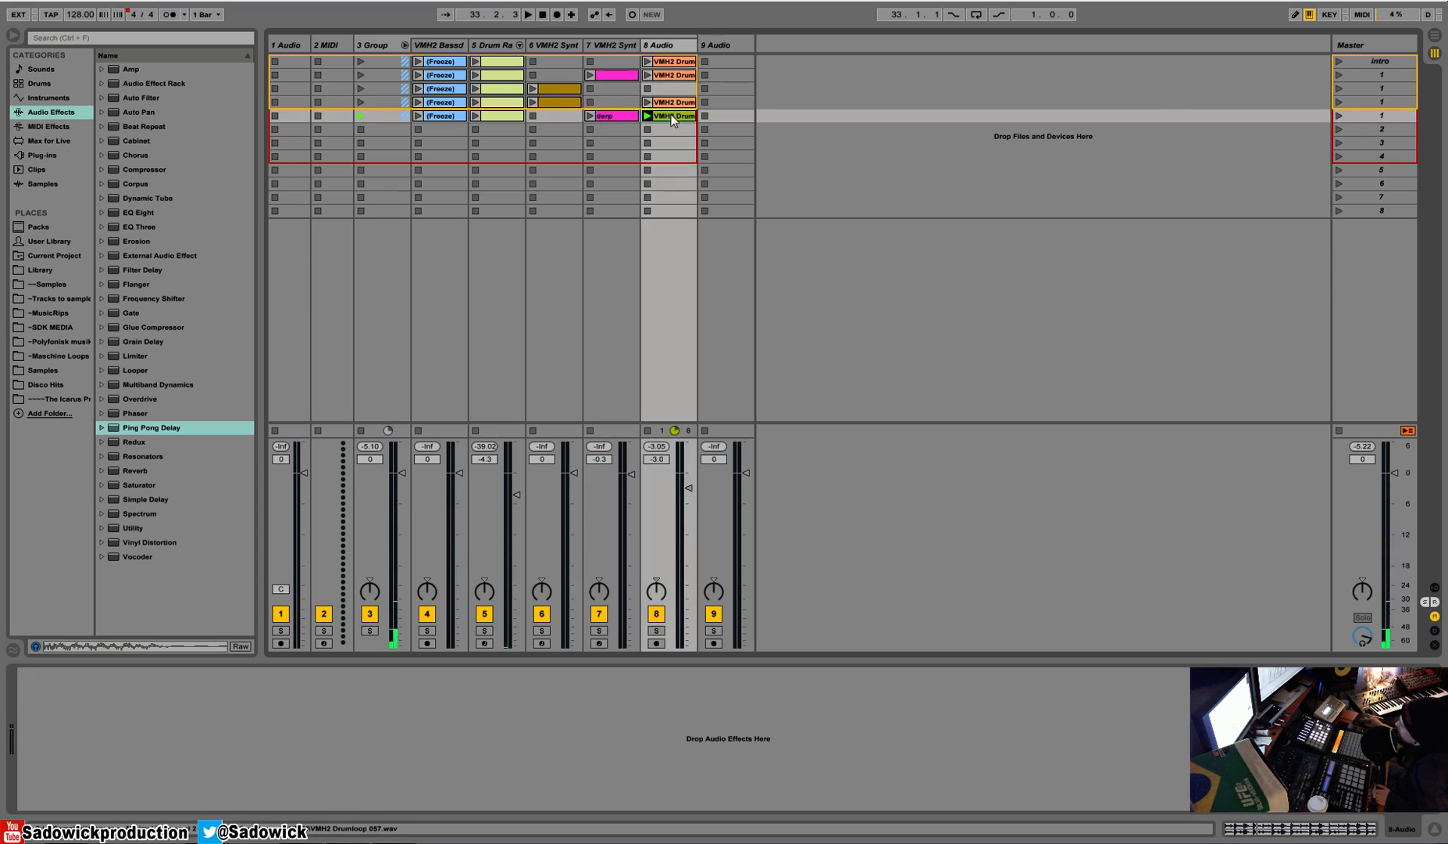
Replace the drumloops on the 8 Audio track with four consecutive 16-bar copies of the olive-green drumloop from bar 1 to bar 65
key("Right")
key("Tab")
left_click_drag(1435, 37, 469, 387)
left_click(1154, 88)
key("ctrl+d")
key("ctrl+d")
key("ctrl+d")
Play the arrangement with the new drumloop from bar 1 and from about bar 33
left_click(412, 380)
key("space")
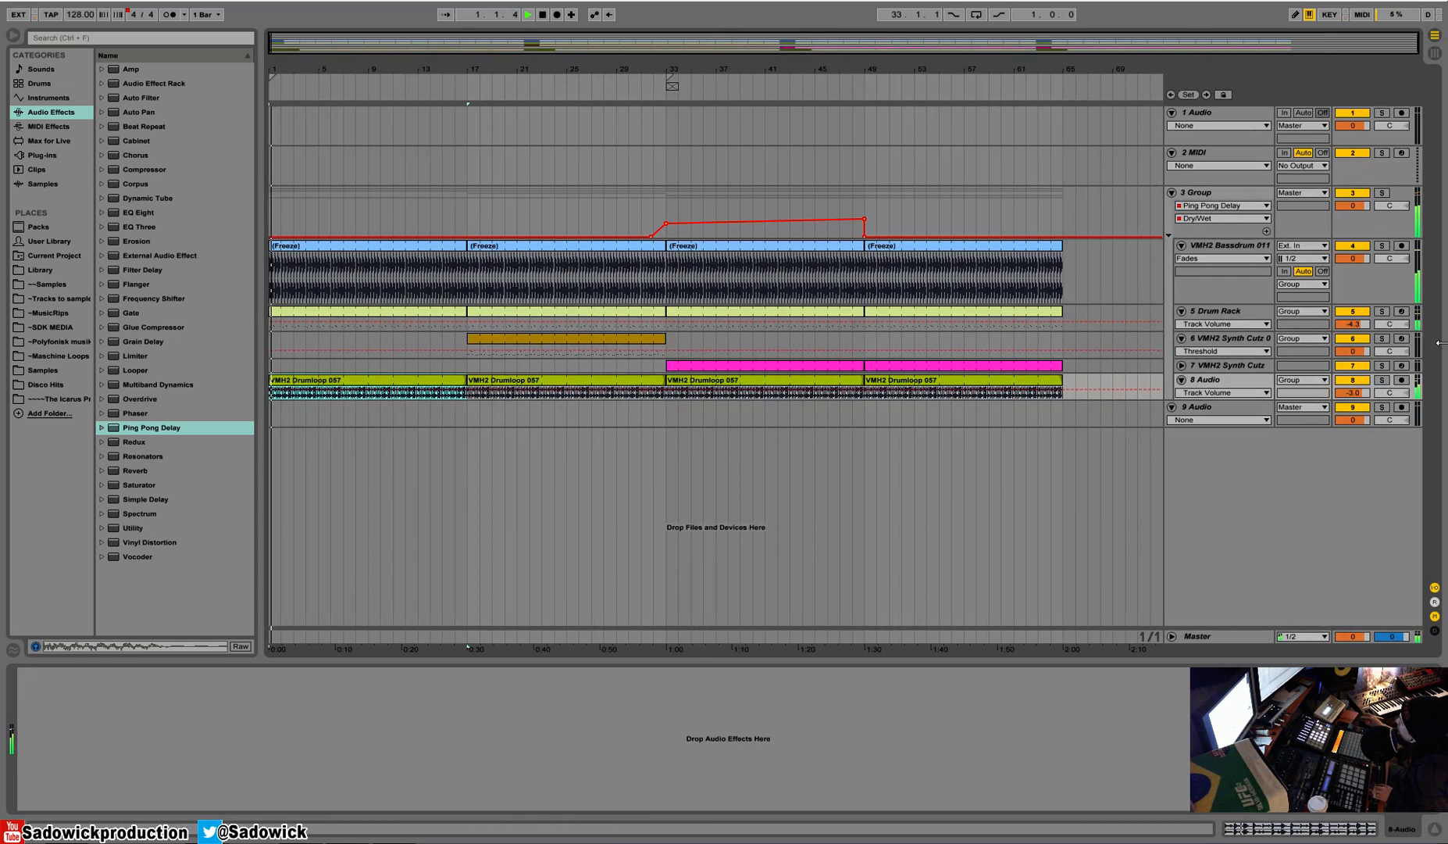
key("space")
left_click(663, 88)
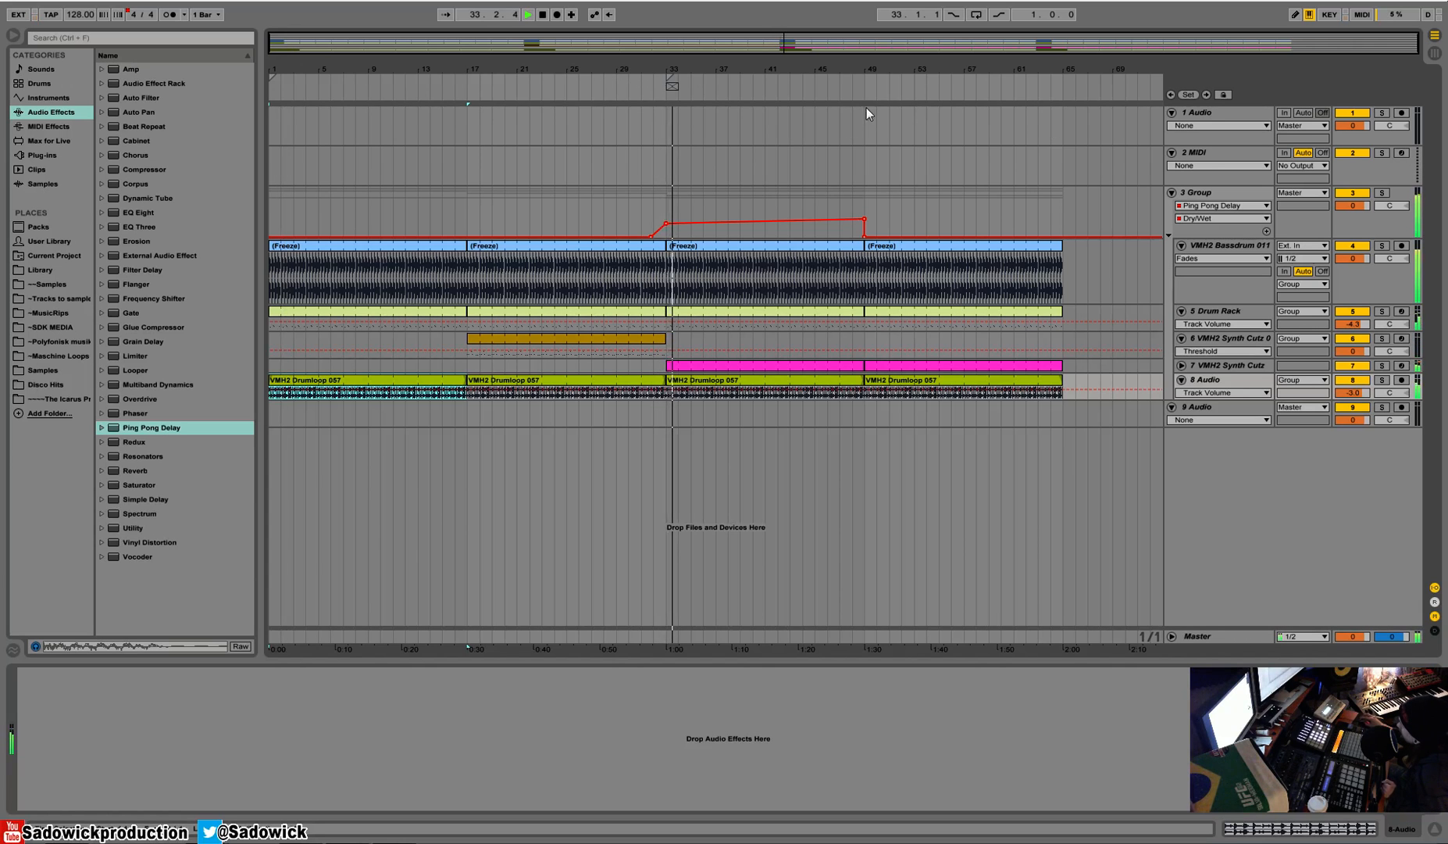
left_click(615, 338)
left_click(833, 220)
key("space")
Draw Auto Filter Frequency automation on the group that rises from bar 33 to about 1.74 kHz at bar 48
left_click(156, 761)
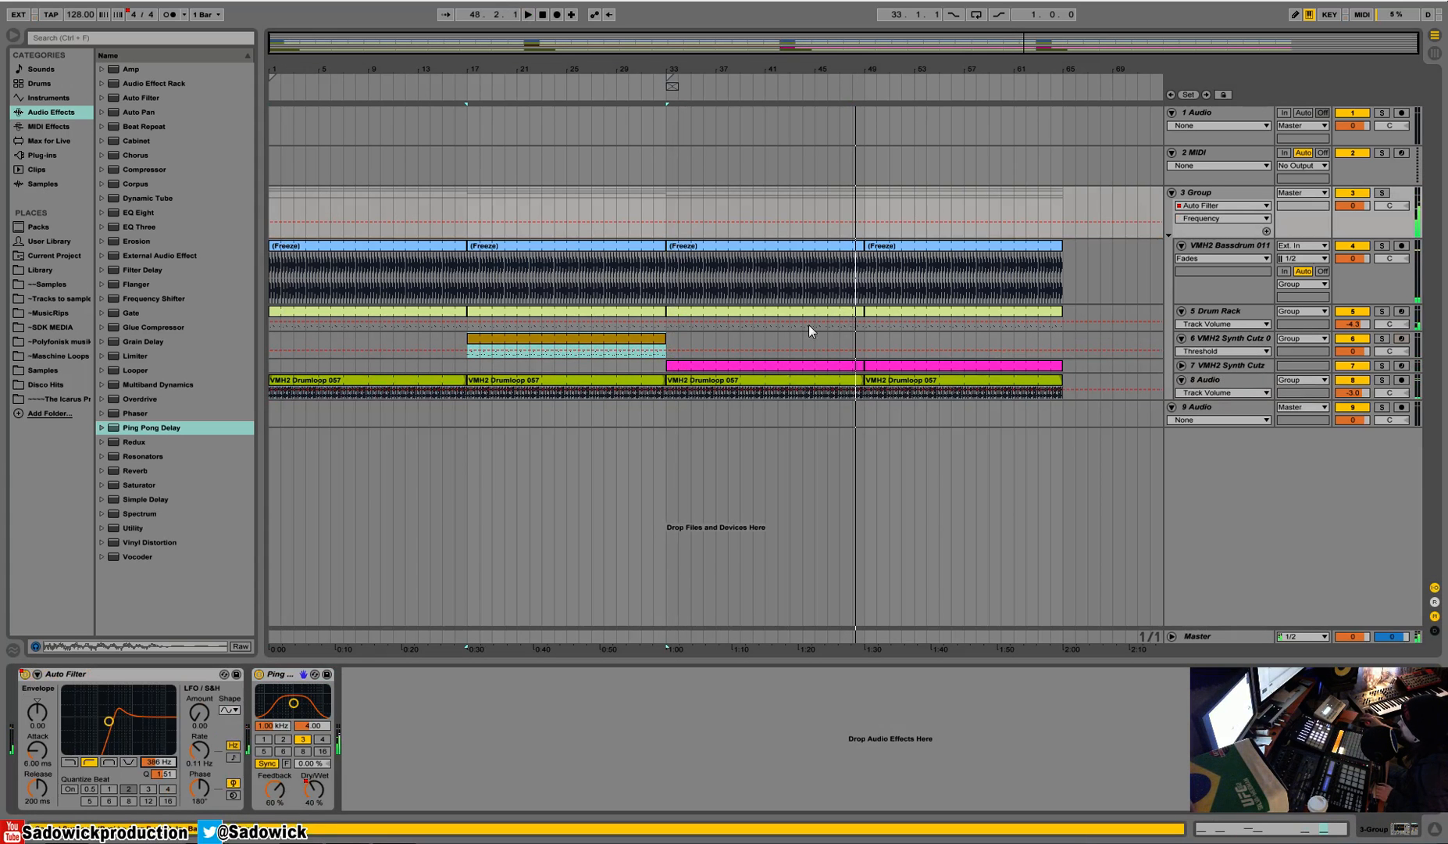
key("b")
left_click(857, 214)
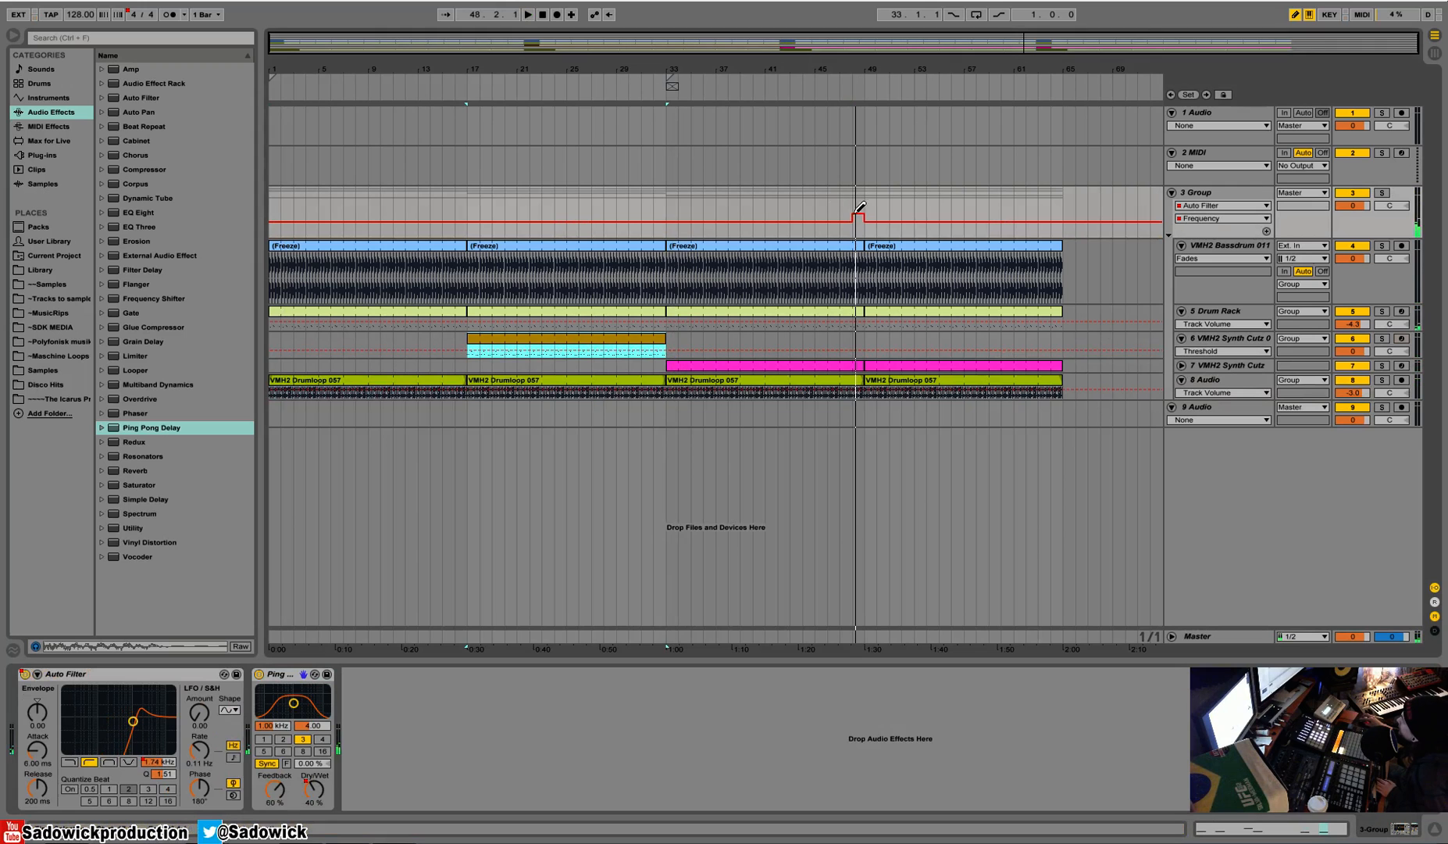
left_click(852, 213)
left_click(852, 221)
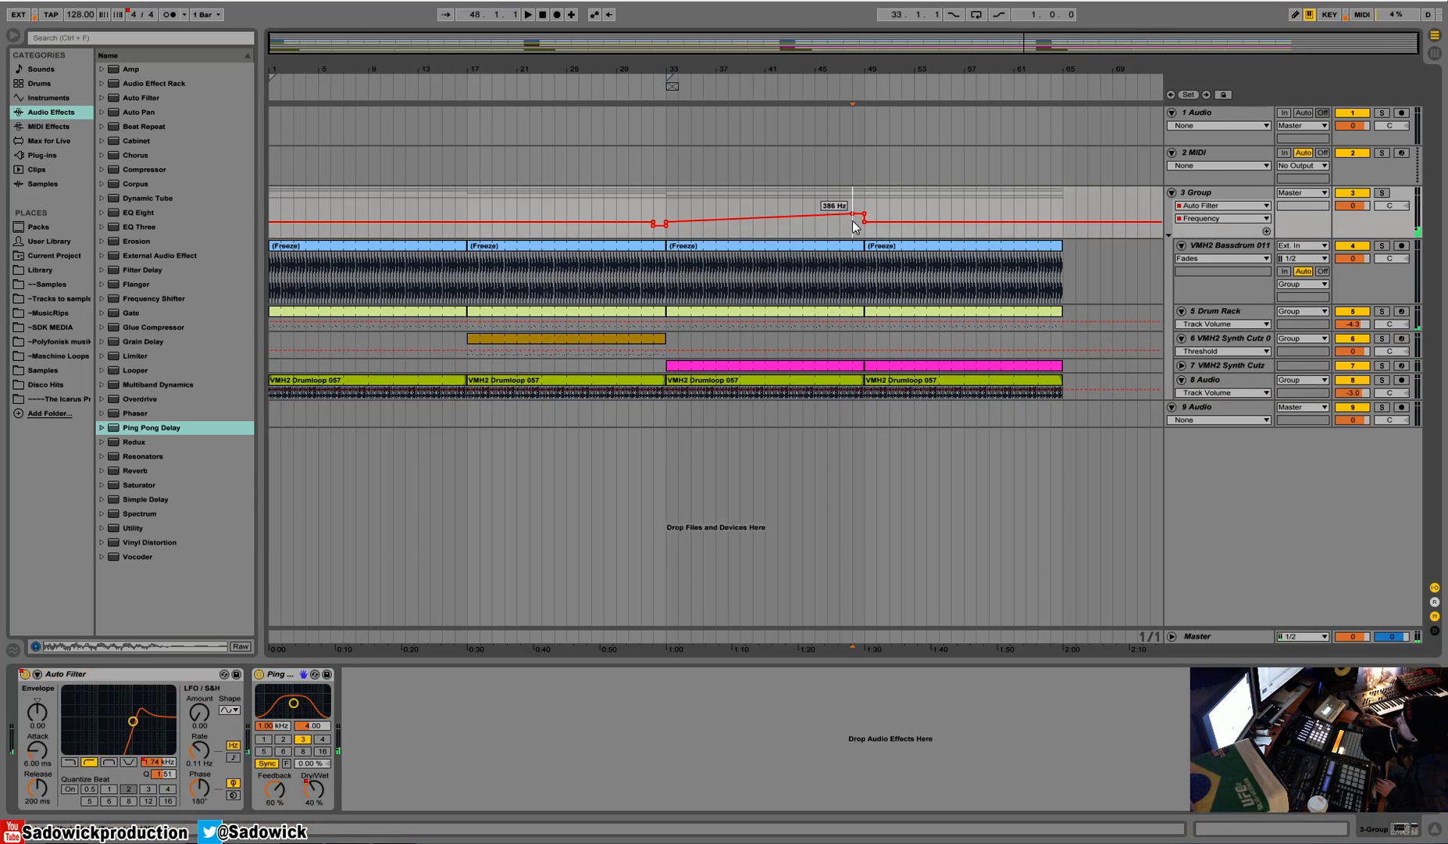
Lower the filter frequency automation at the bar 49 end of the ramp and play the transition into bar 49
left_click(828, 229)
key("space")
left_click_drag(864, 213, 864, 227)
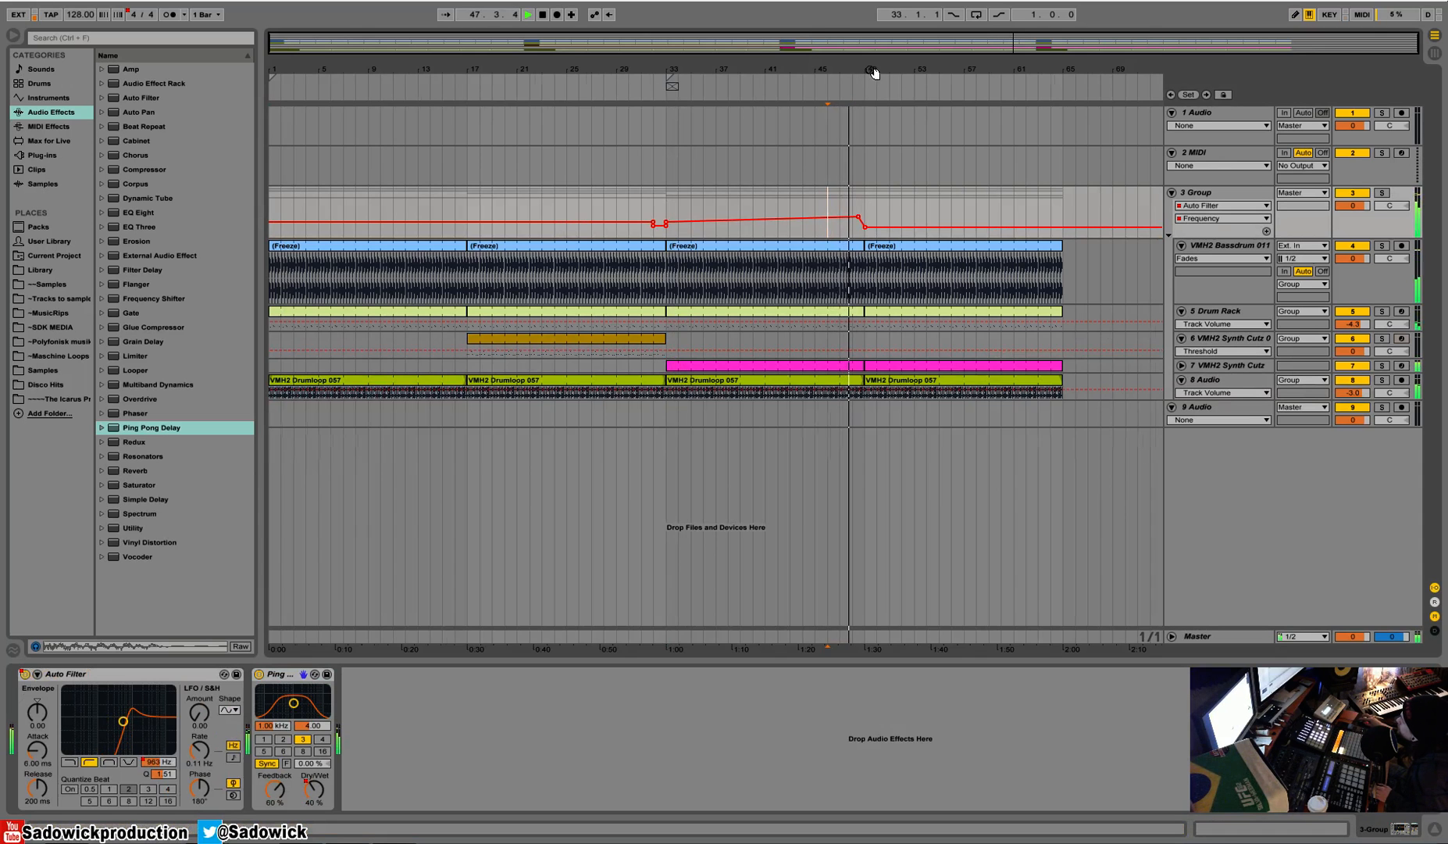
left_click_drag(870, 68, 873, 71)
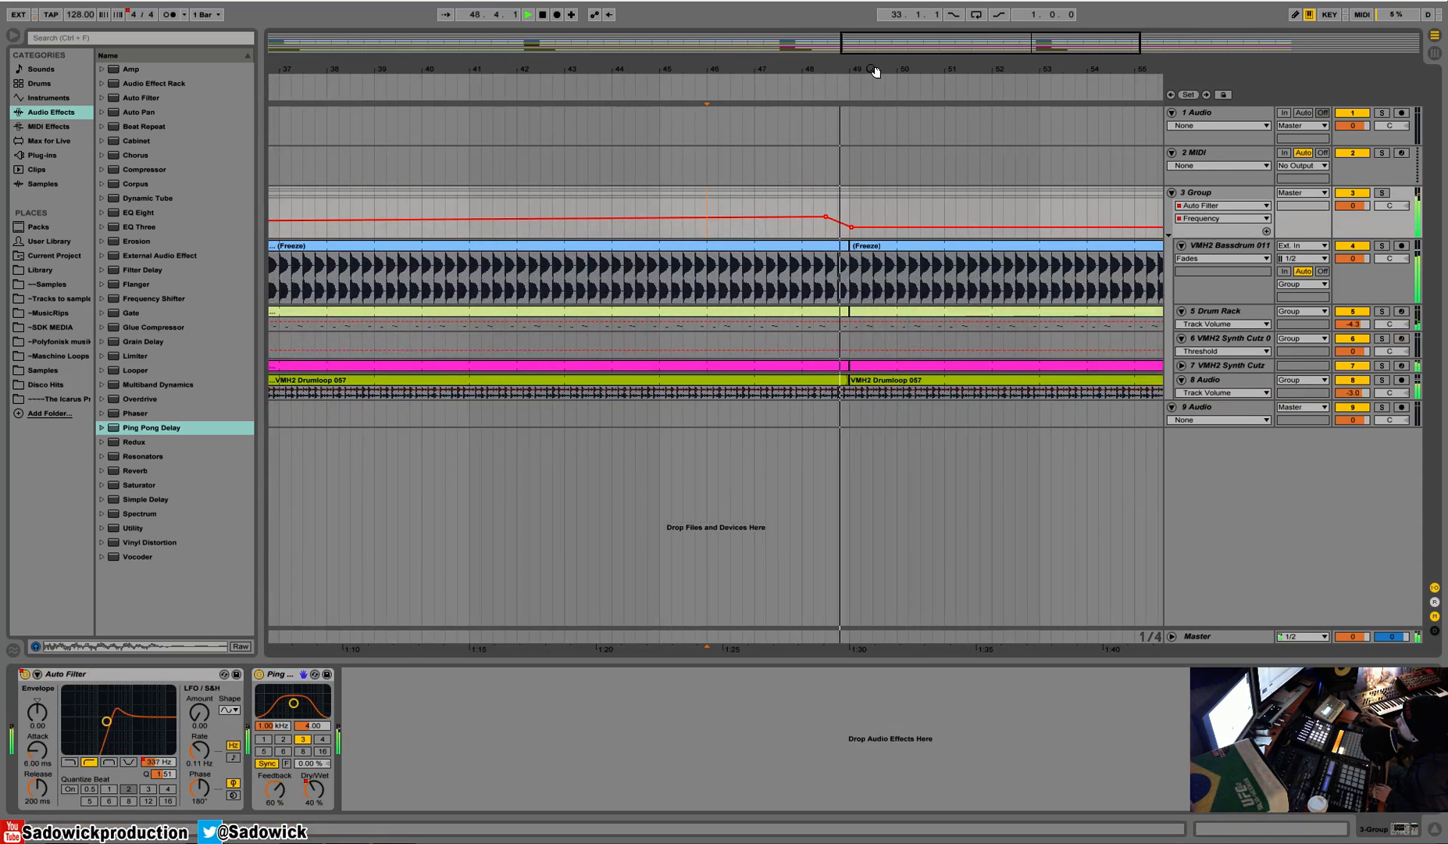
left_click_drag(861, 53, 873, 49)
key("space")
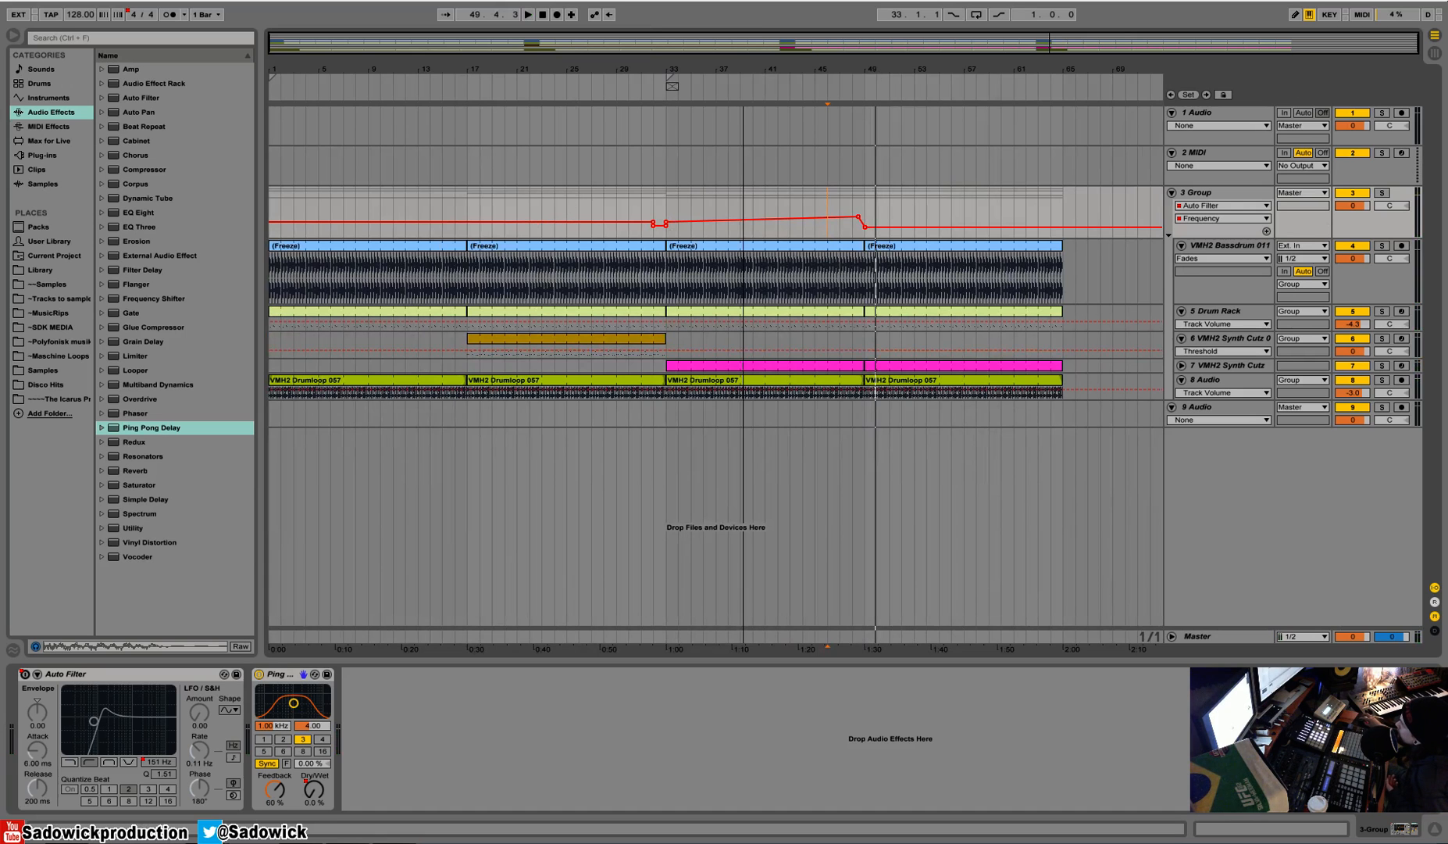
Colour the group track green
right_click(1258, 186)
left_click(1317, 391)
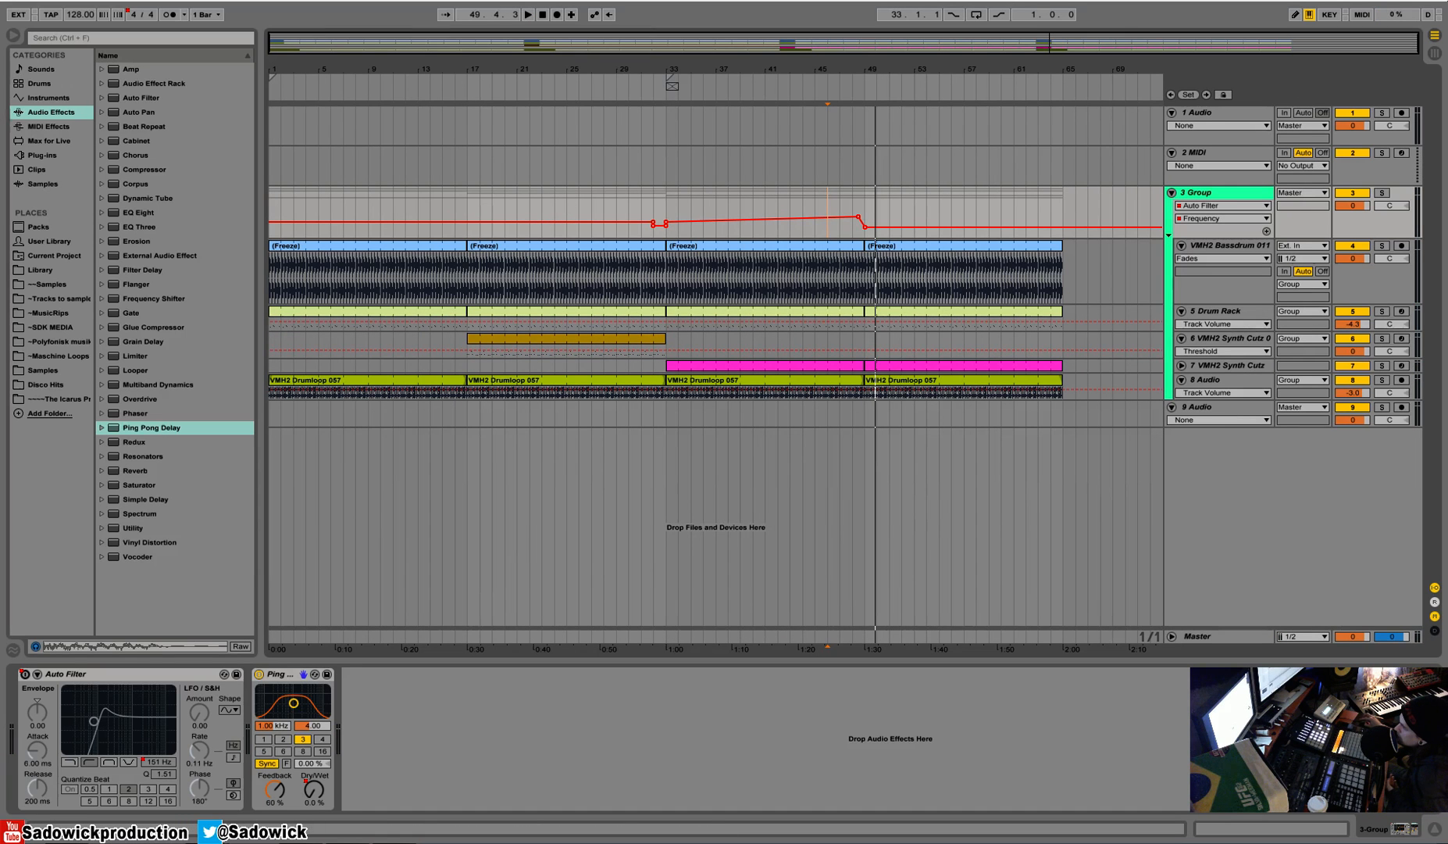